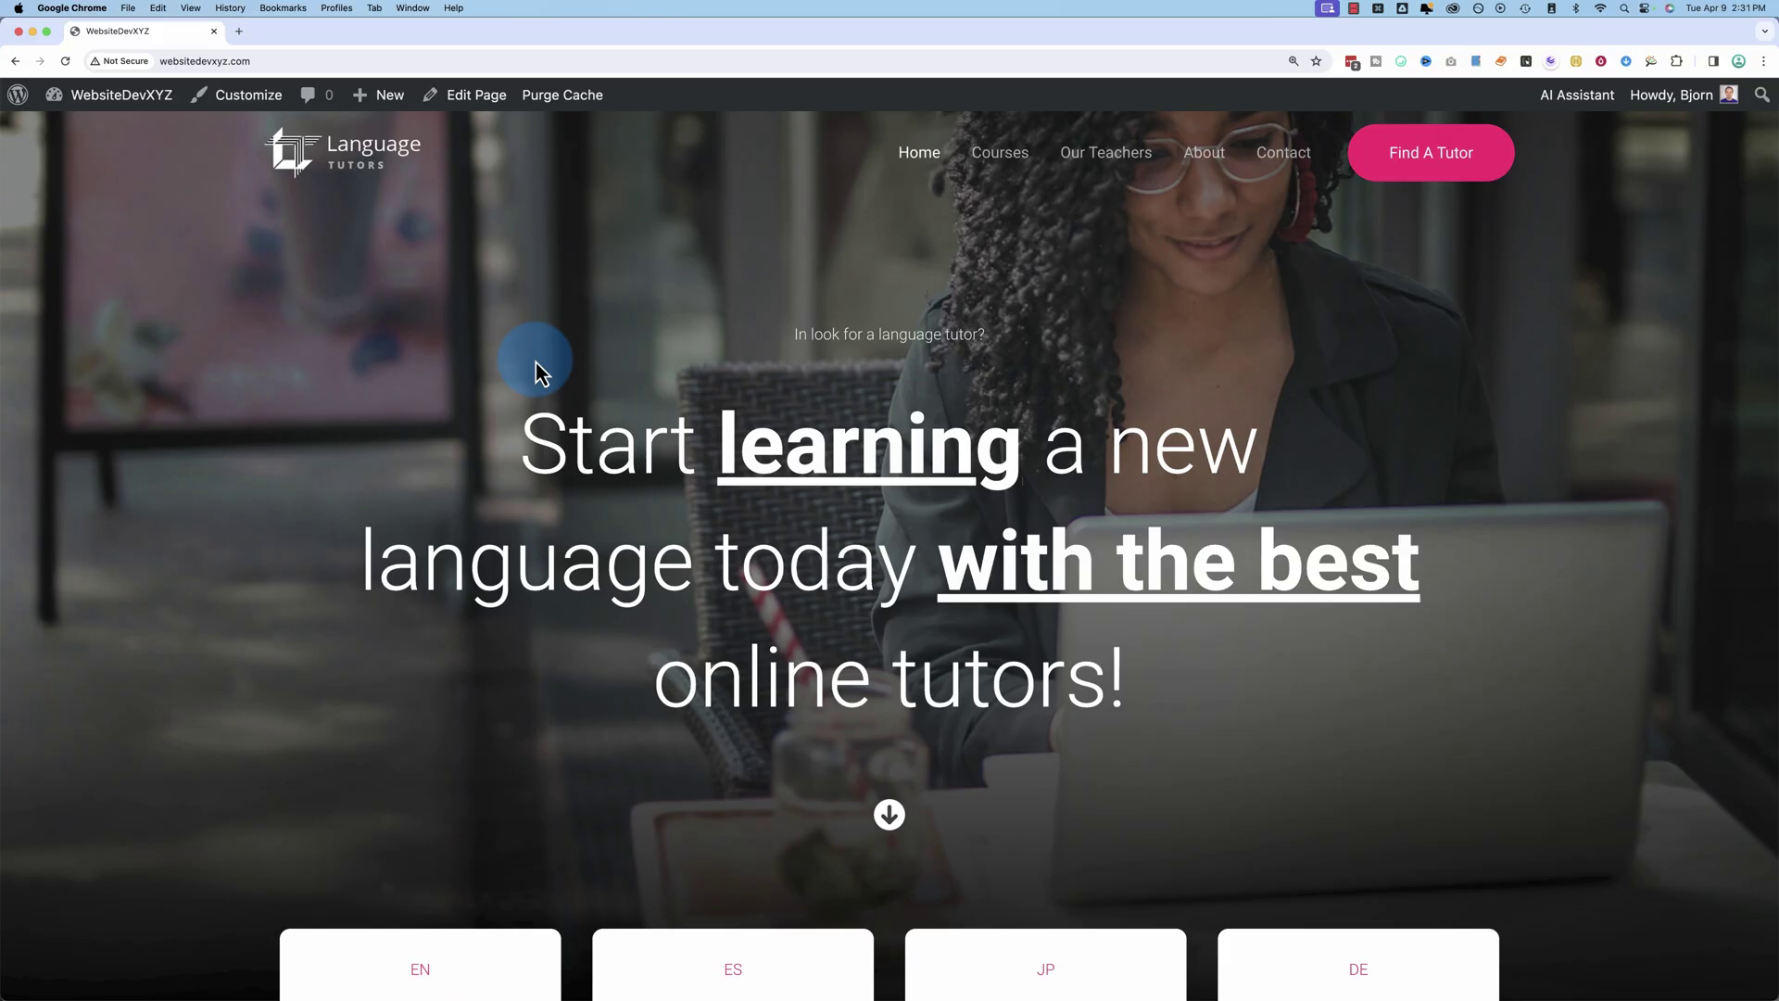
Step: Open the Contact page and scroll down to the Media and Business Inquiries heading
{"action": "left_click", "coordinate": [1282, 159]}
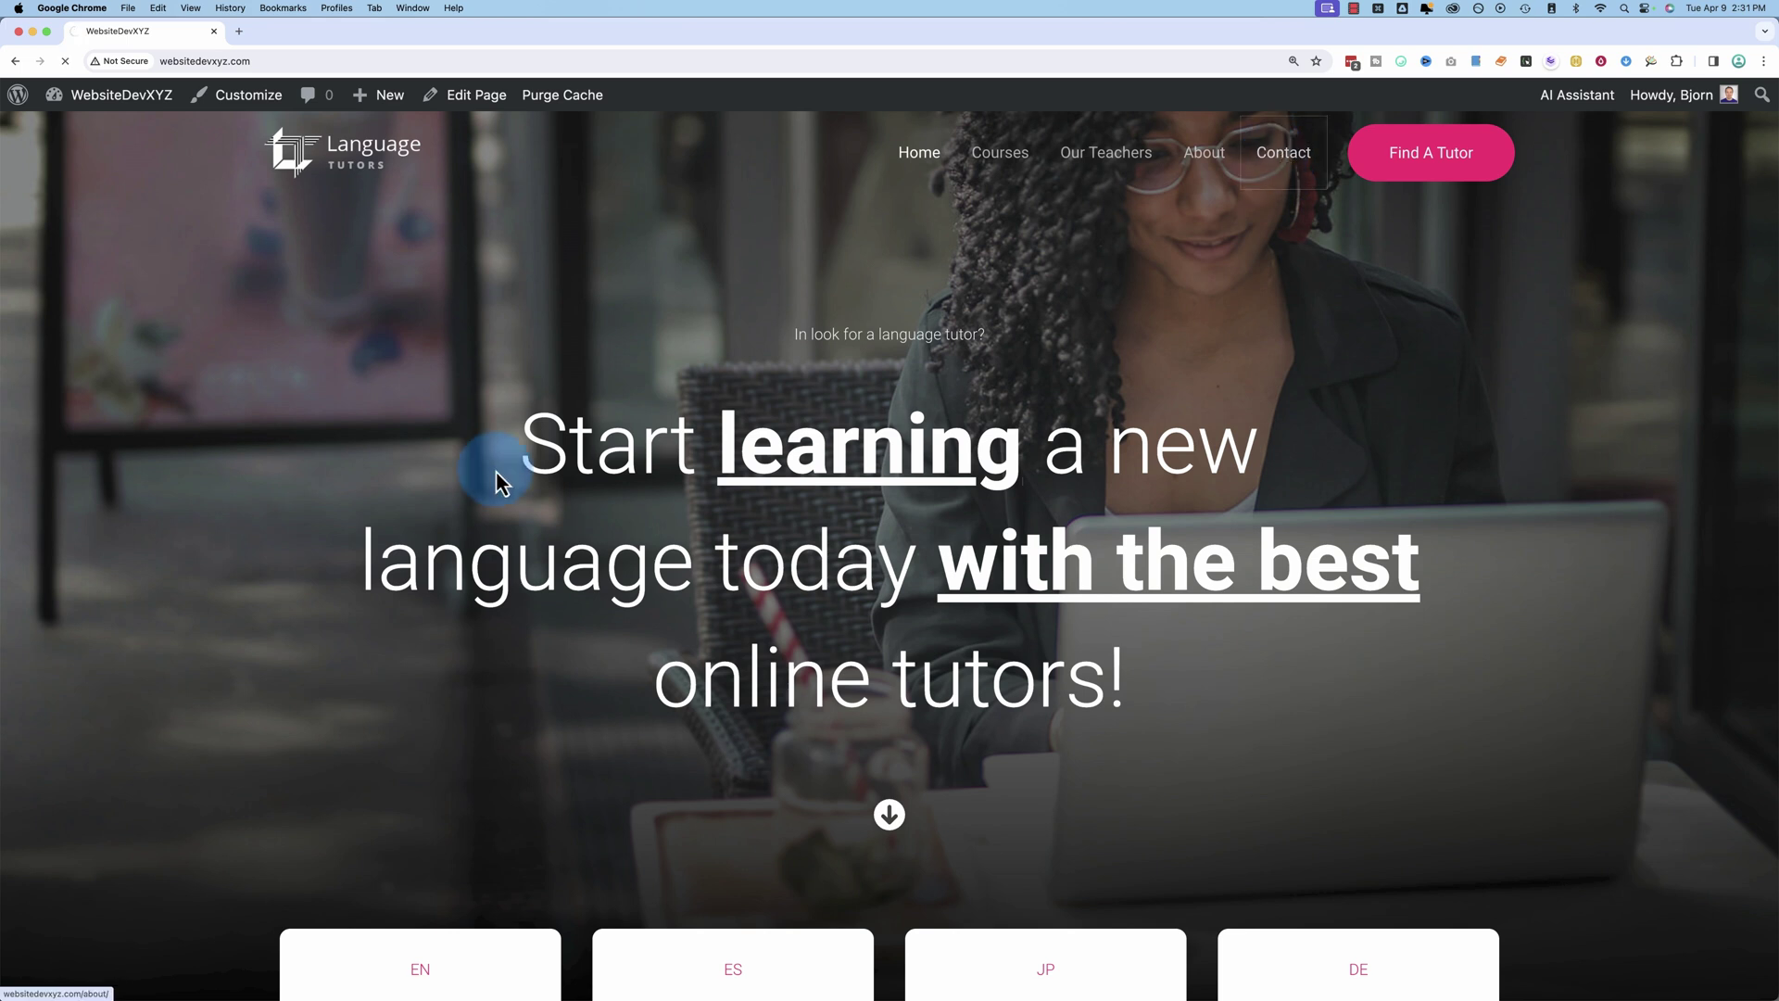
{"action": "scroll", "coordinate": [448, 538], "scroll_direction": "down", "scroll_amount": 5}
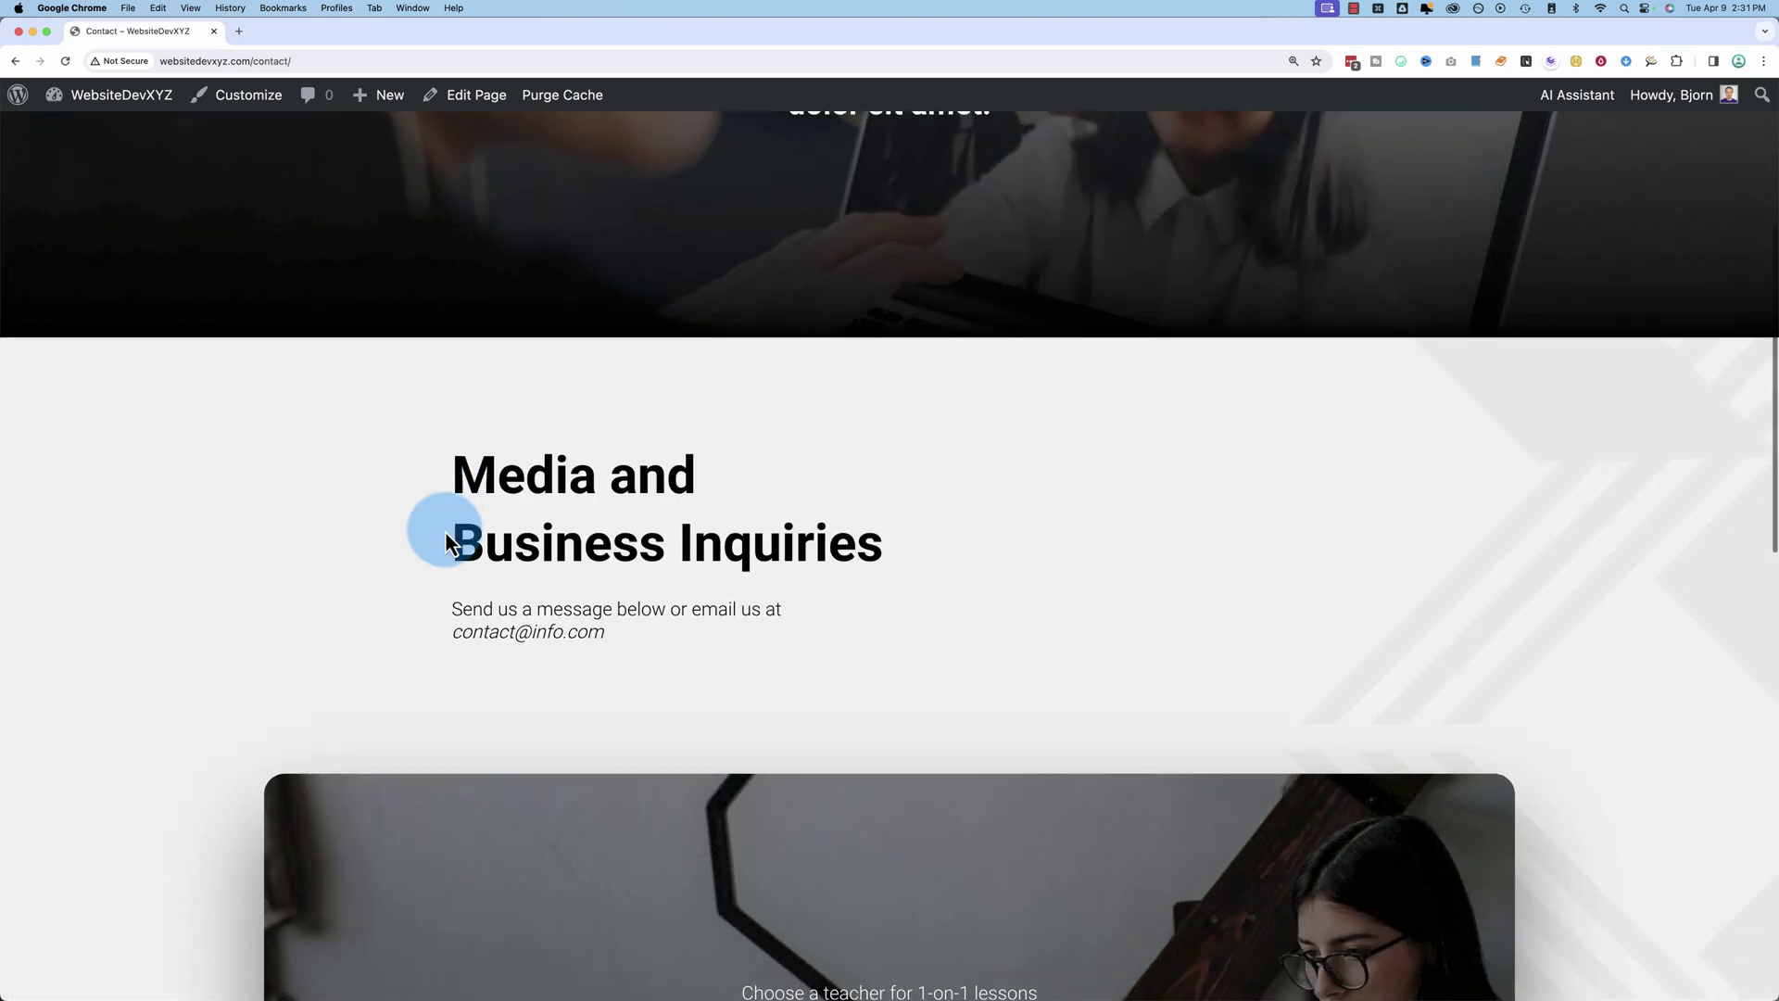
{"action": "left_click_drag", "start_coordinate": [447, 540], "coordinate": [488, 616]}
{"action": "left_click", "coordinate": [621, 656]}
{"action": "scroll", "coordinate": [486, 575], "scroll_direction": "down", "scroll_amount": 5}
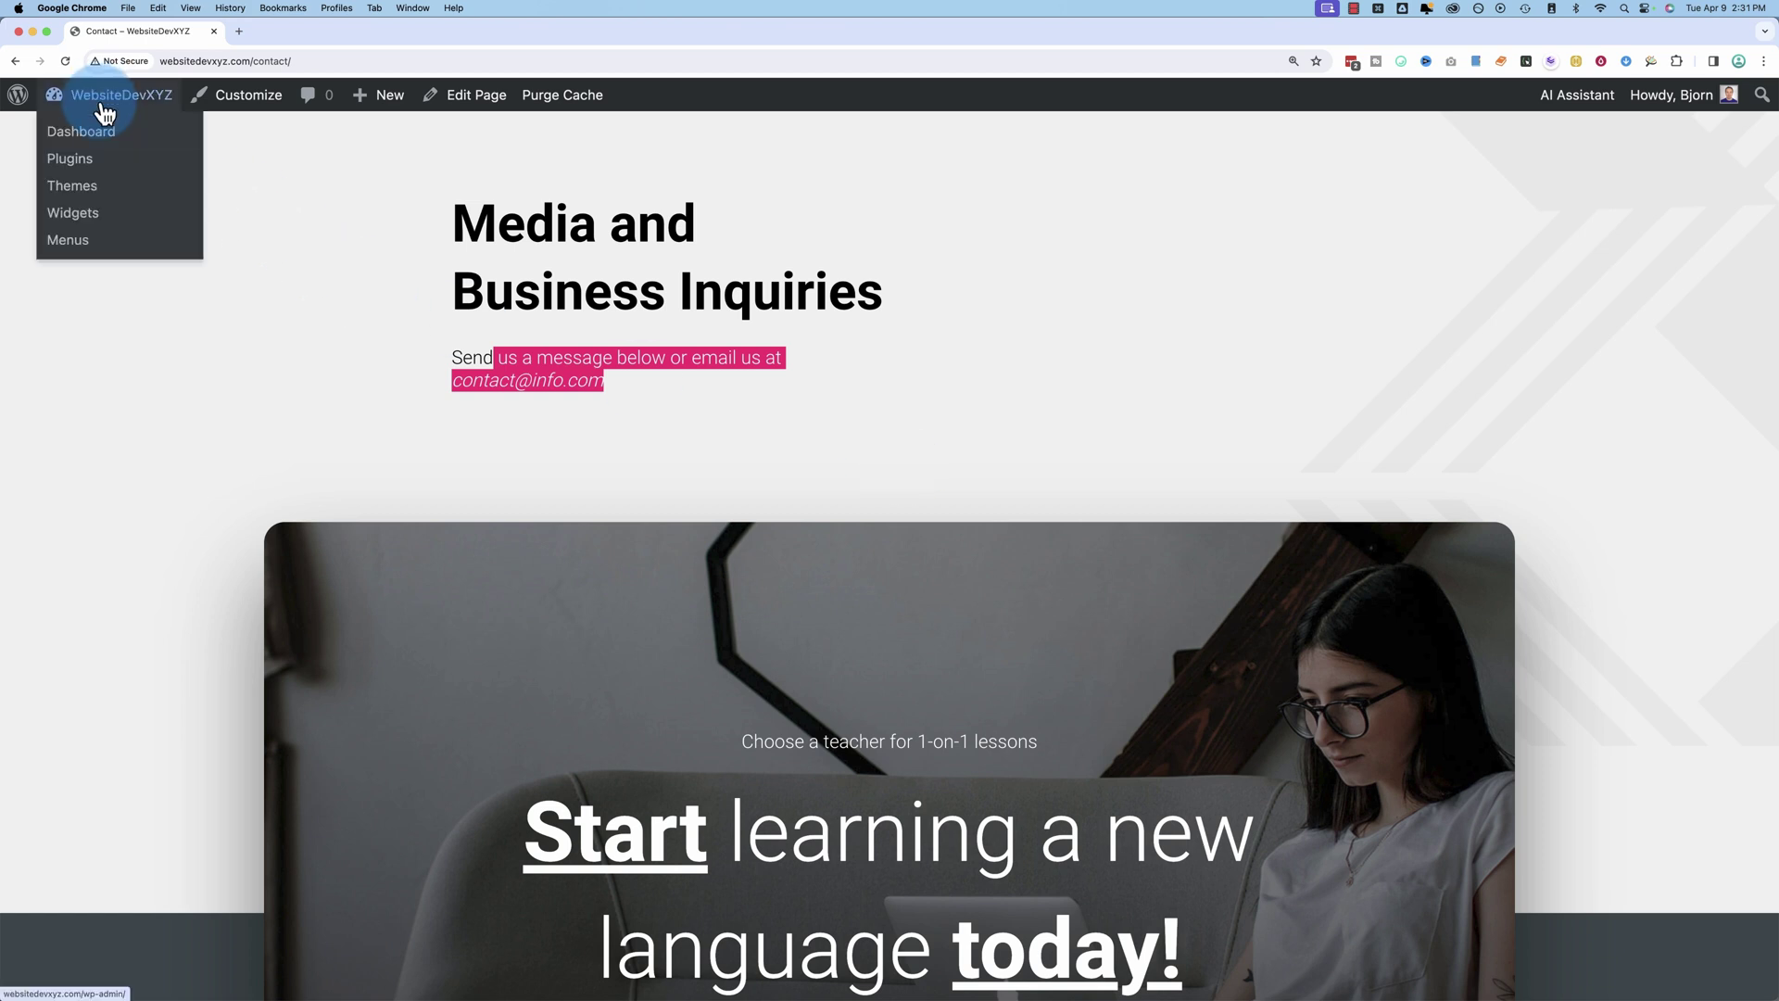
Step: Search new plugins for 'contact form 7' and compare its install count with WPForms
{"action": "left_click", "coordinate": [98, 132]}
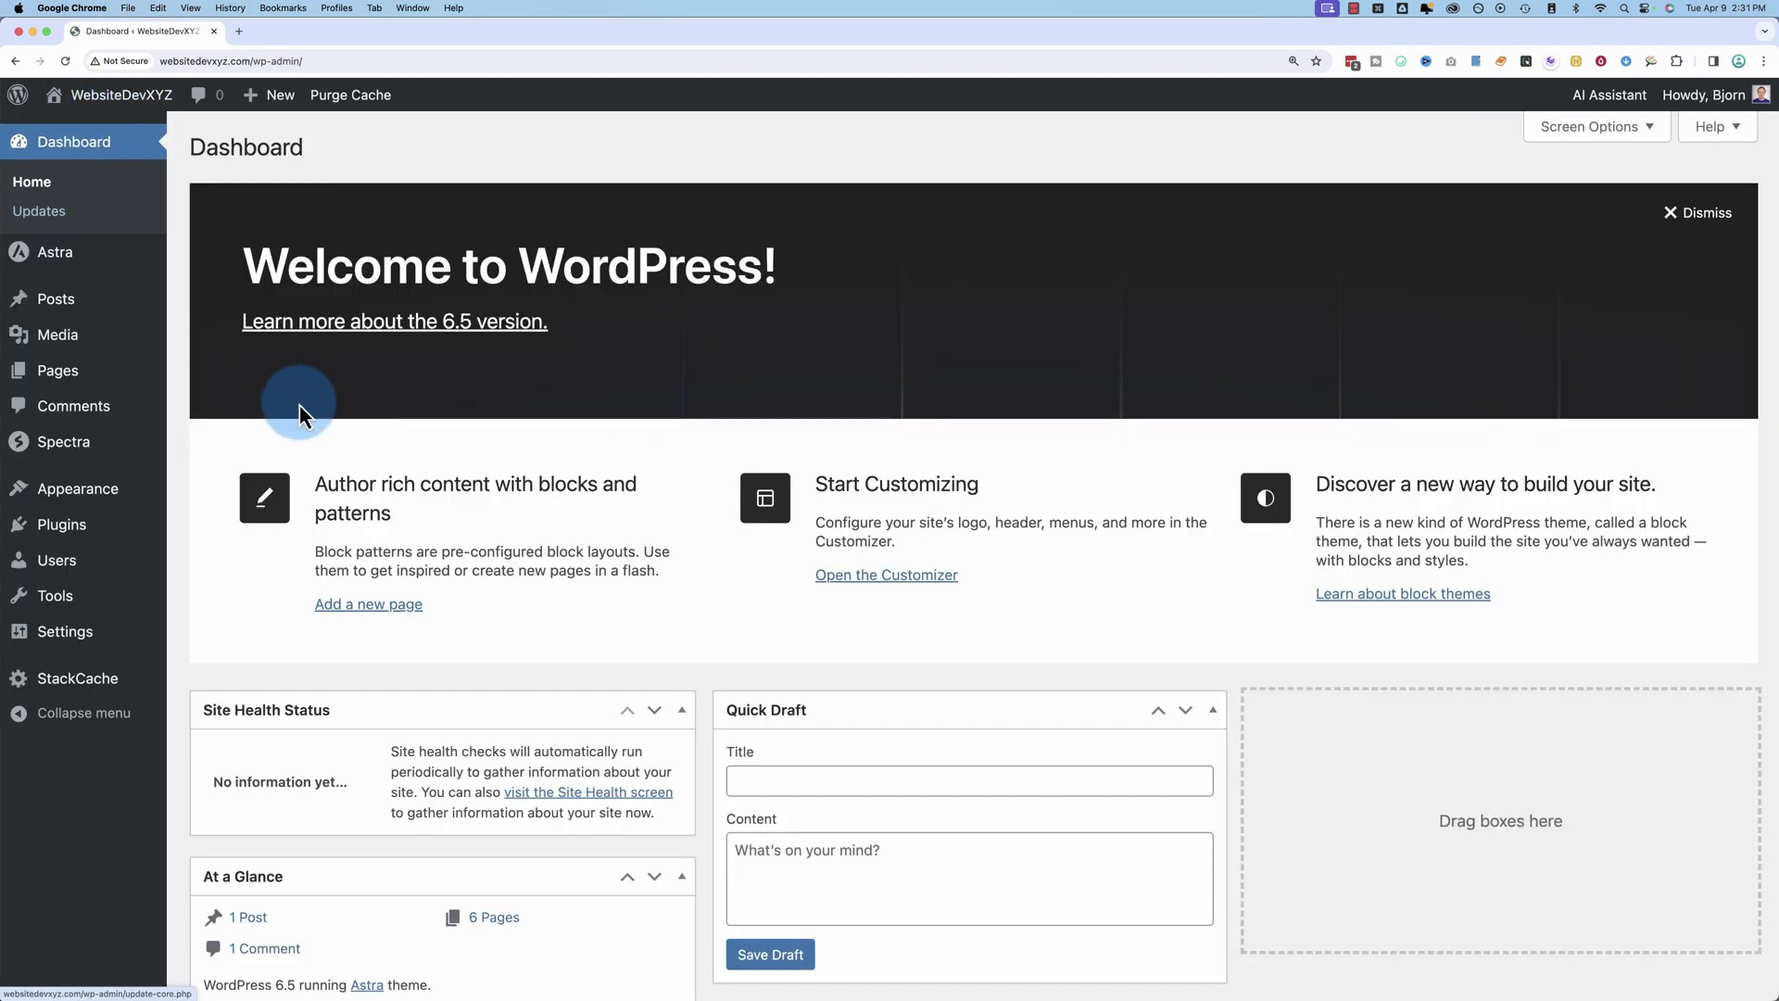
{"action": "mouse_move", "coordinate": [86, 529]}
{"action": "left_click", "coordinate": [260, 558]}
{"action": "left_click", "coordinate": [1477, 207]}
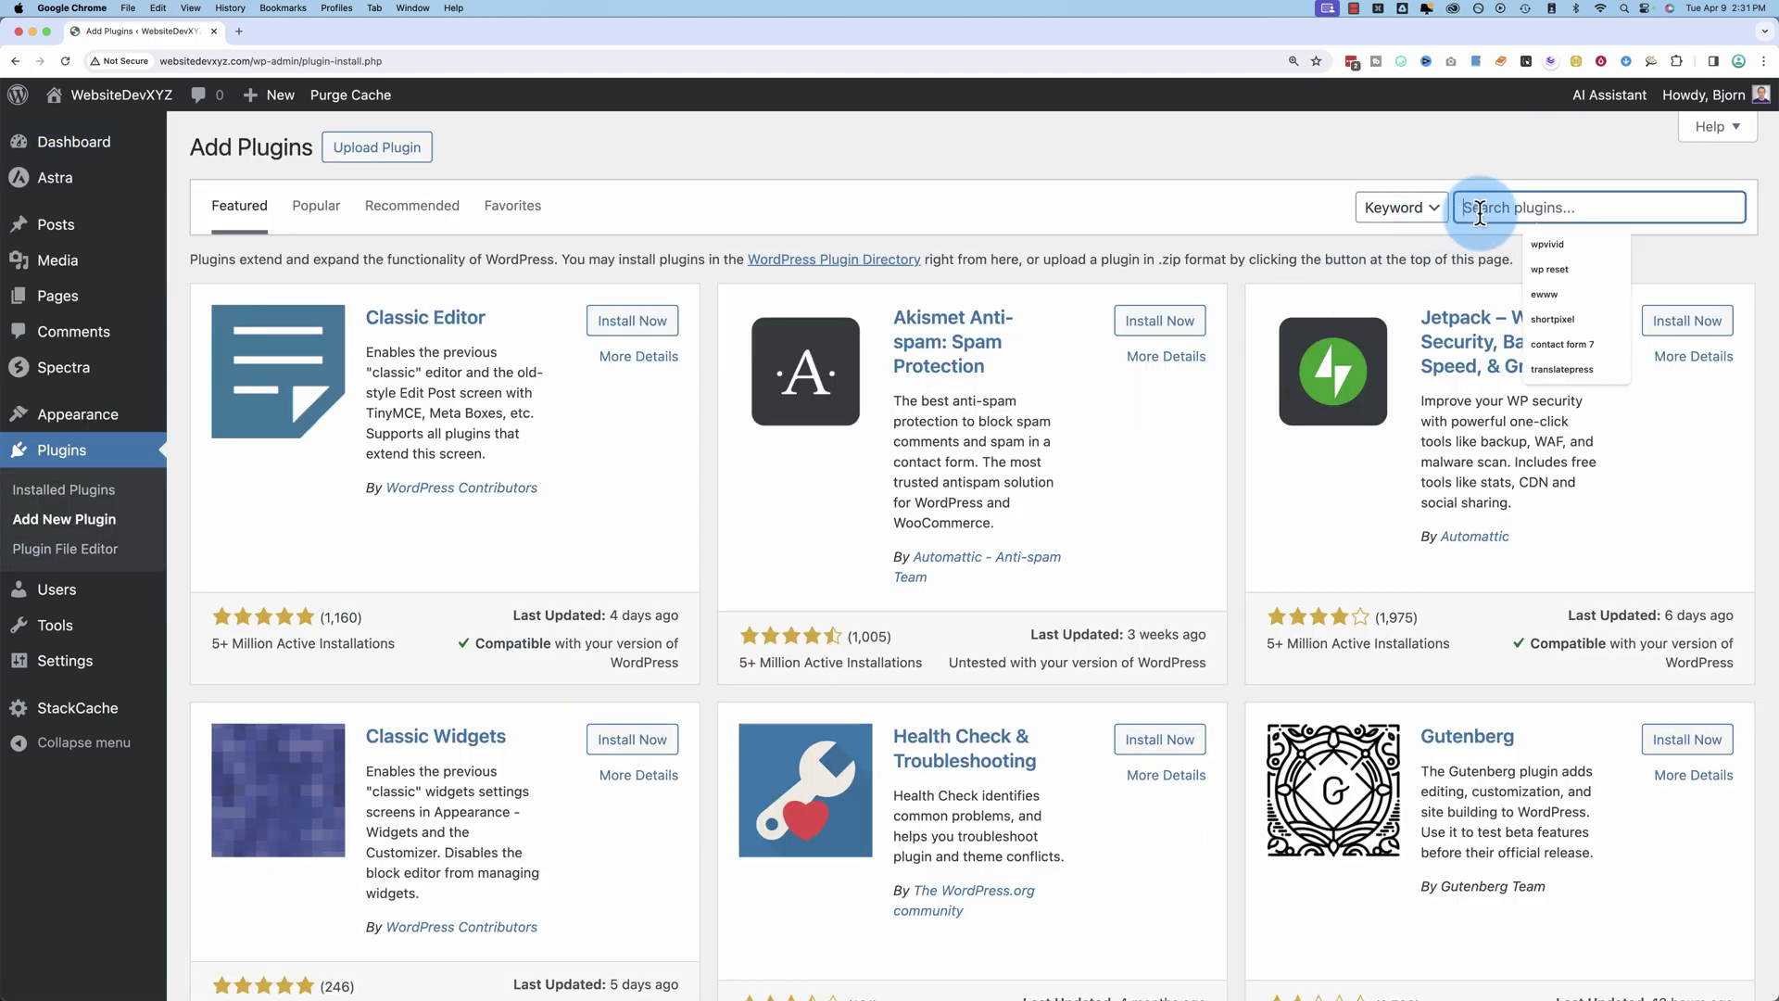
{"action": "type", "text": "contact form 7"}
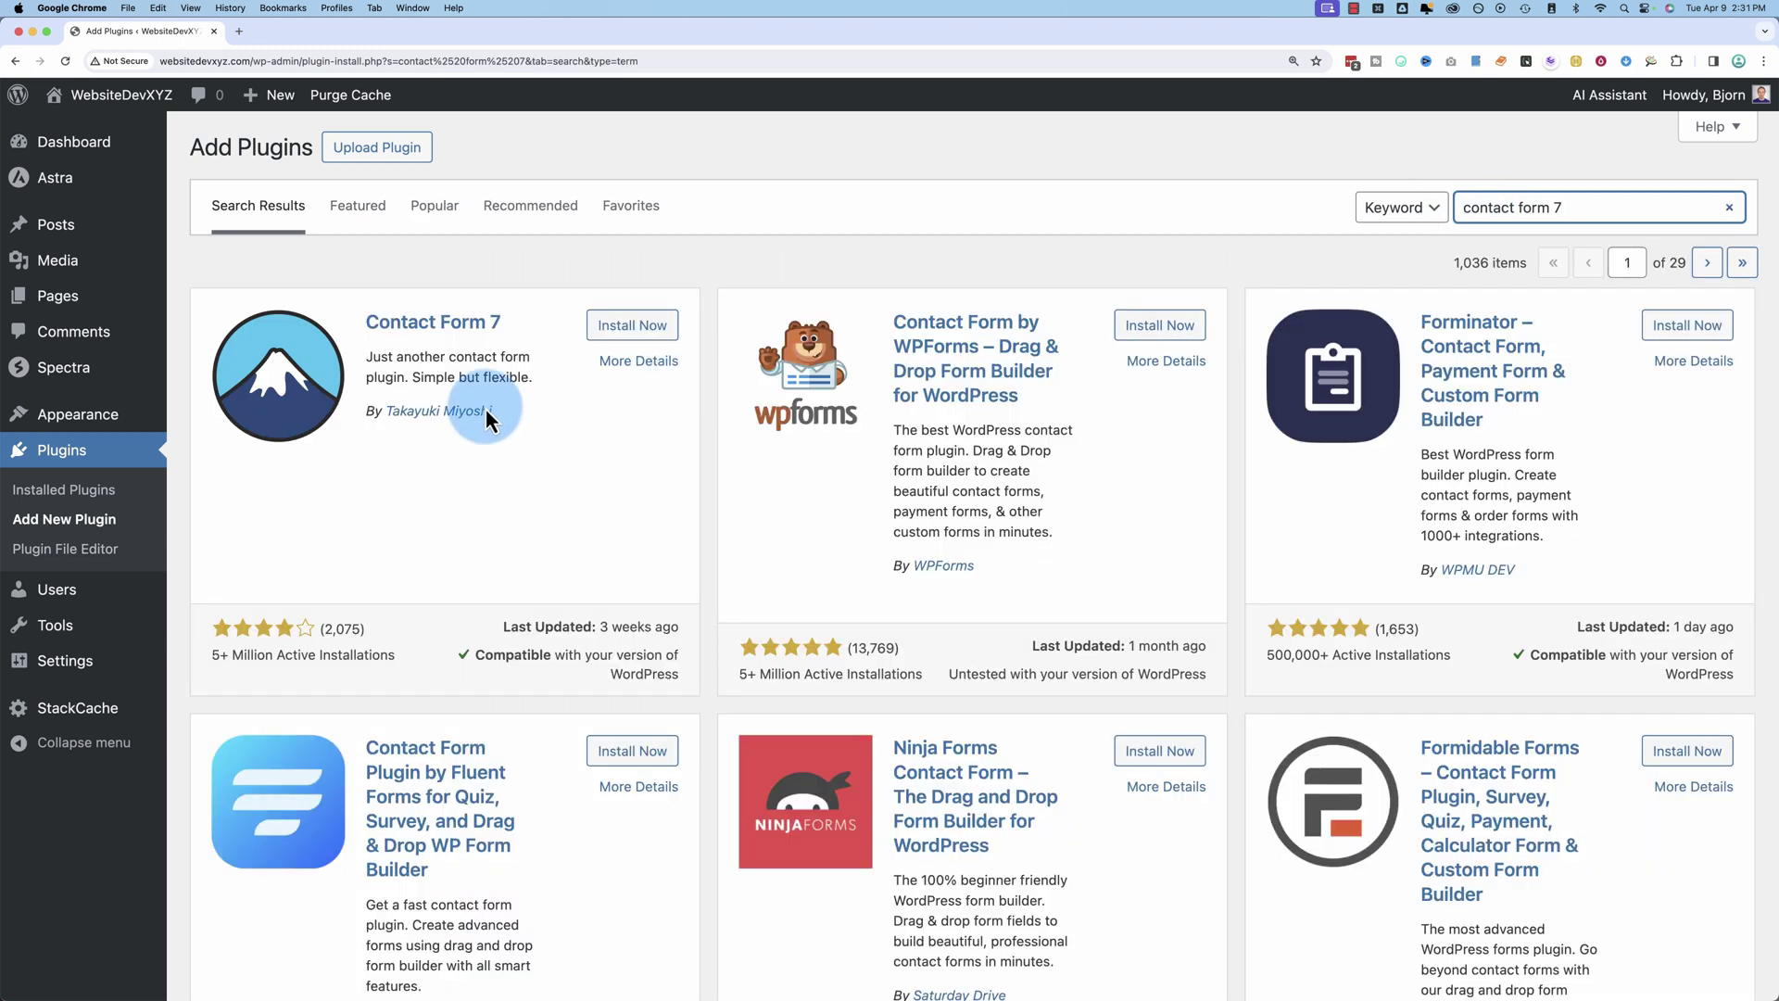
{"action": "left_click_drag", "start_coordinate": [213, 655], "coordinate": [420, 646]}
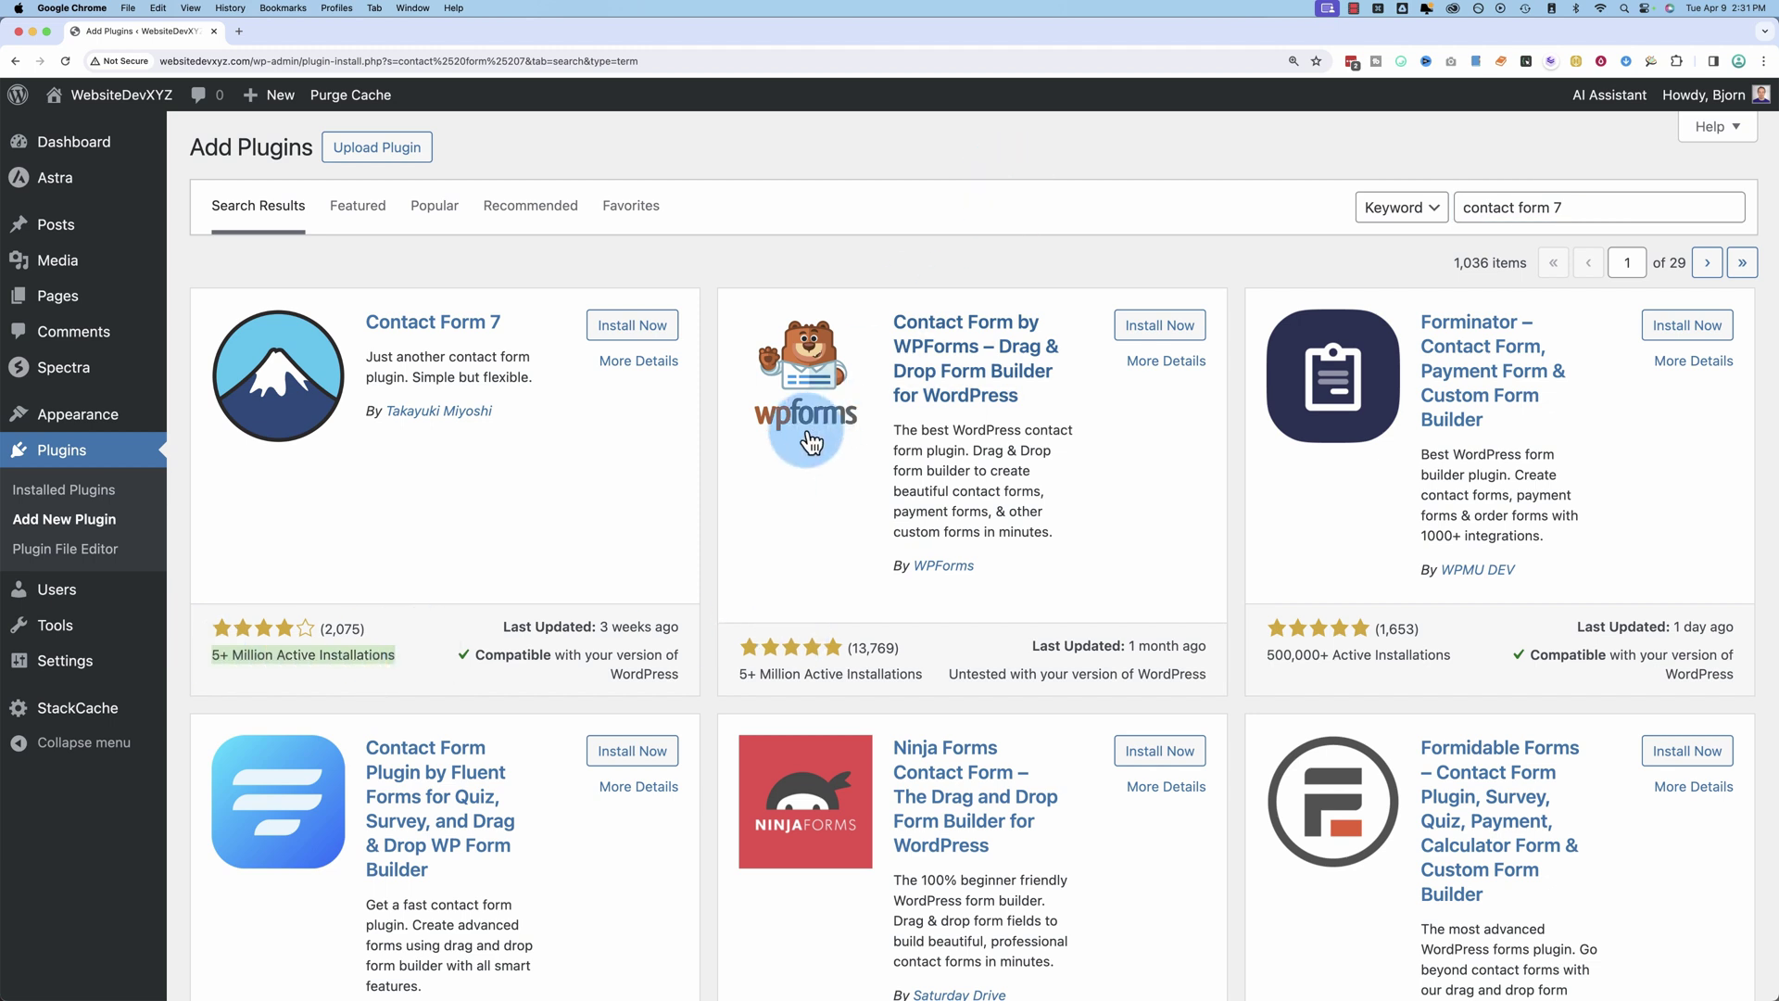
{"action": "left_click_drag", "start_coordinate": [739, 674], "coordinate": [506, 489]}
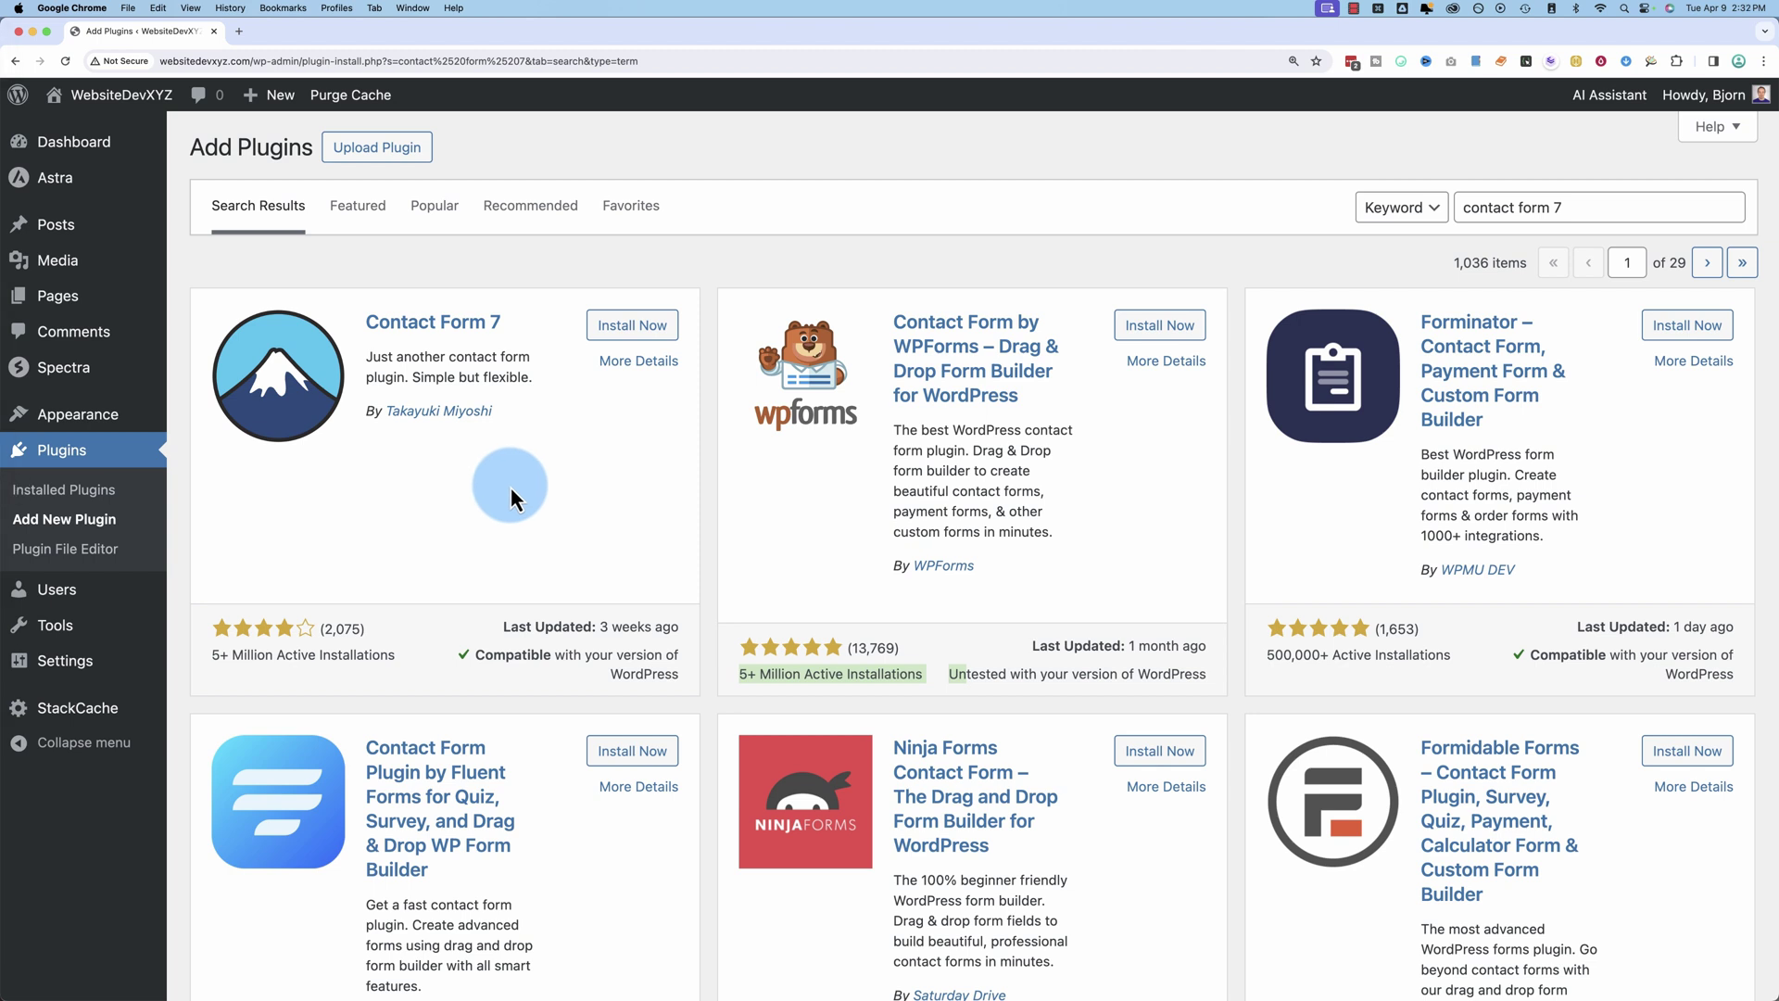
Step: Install and activate the Contact Form 7 plugin
{"action": "left_click", "coordinate": [630, 326]}
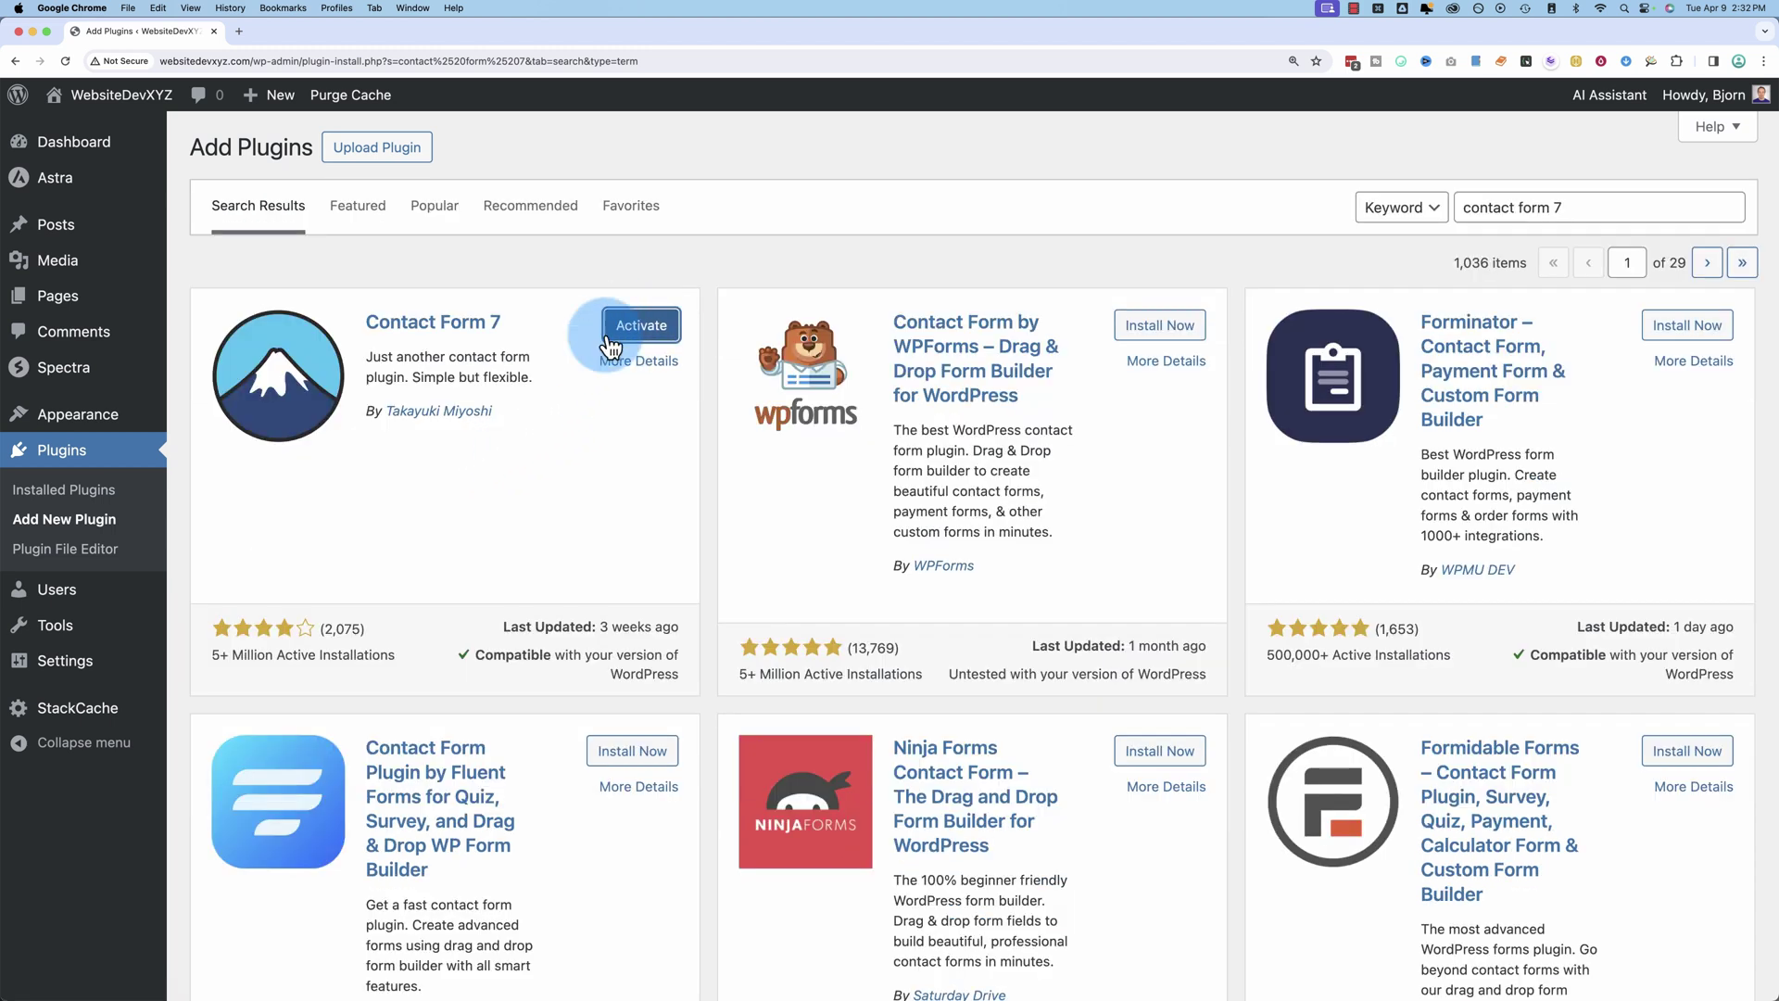
{"action": "left_click", "coordinate": [633, 330]}
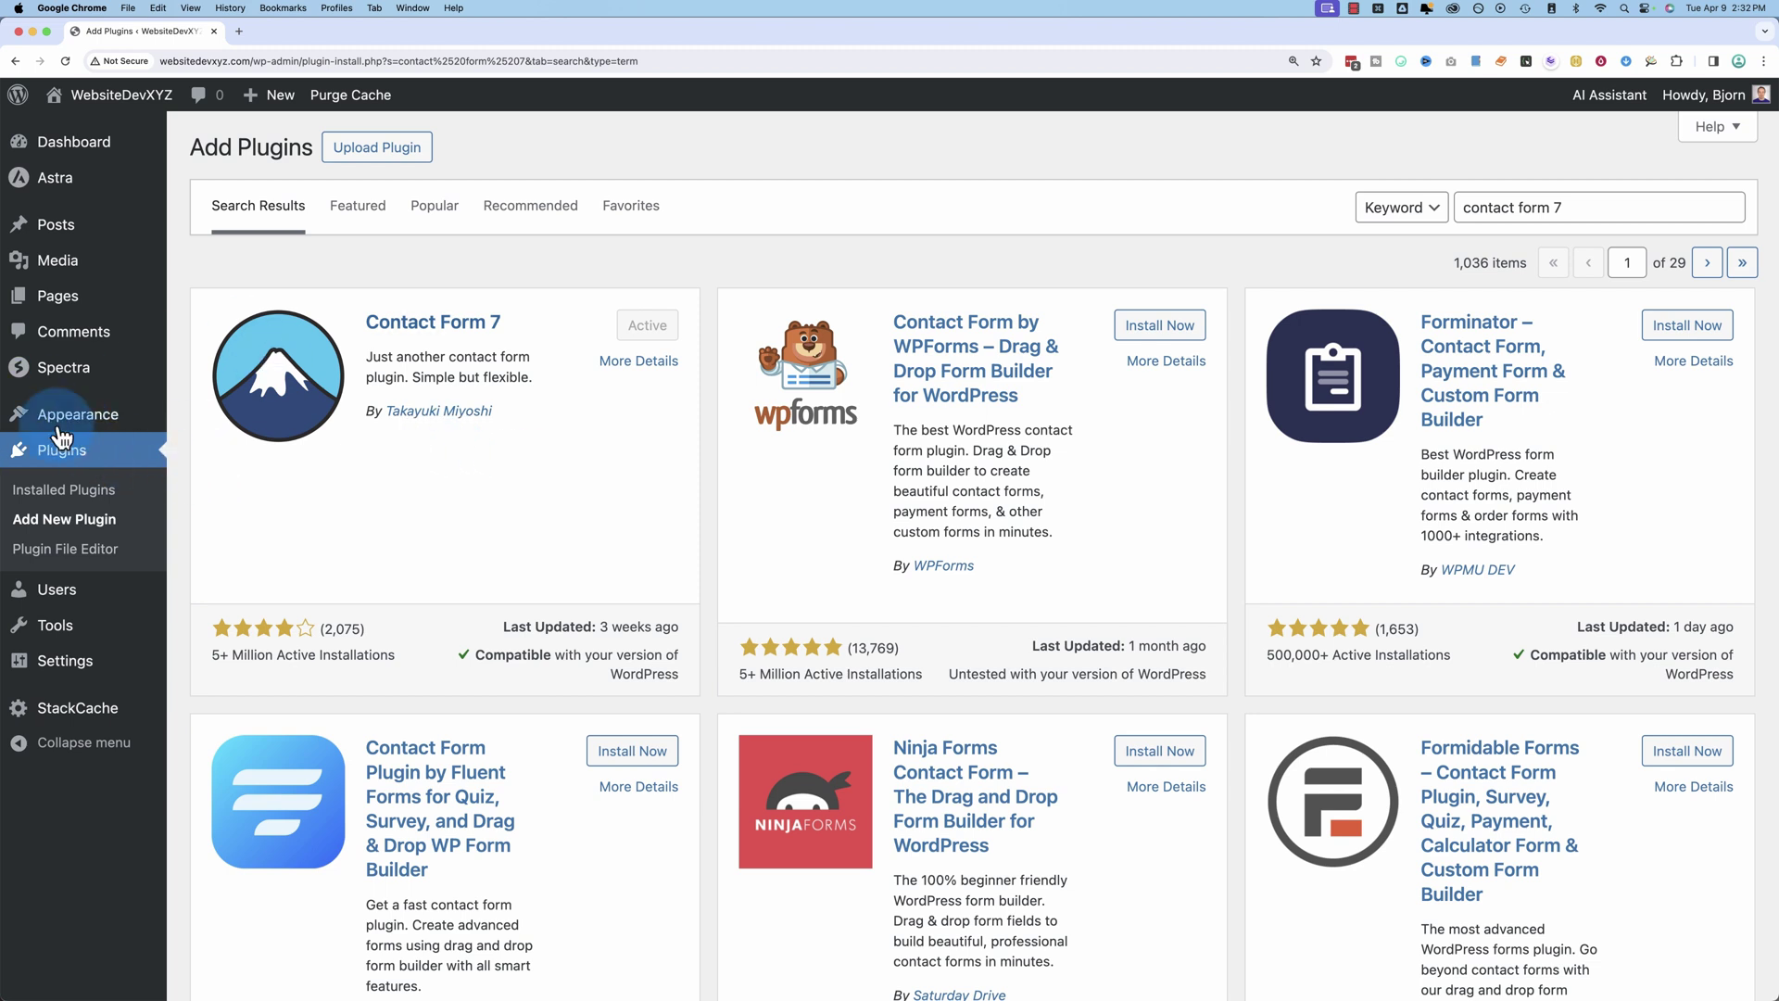
{"action": "left_click", "coordinate": [130, 236]}
{"action": "mouse_move", "coordinate": [52, 363]}
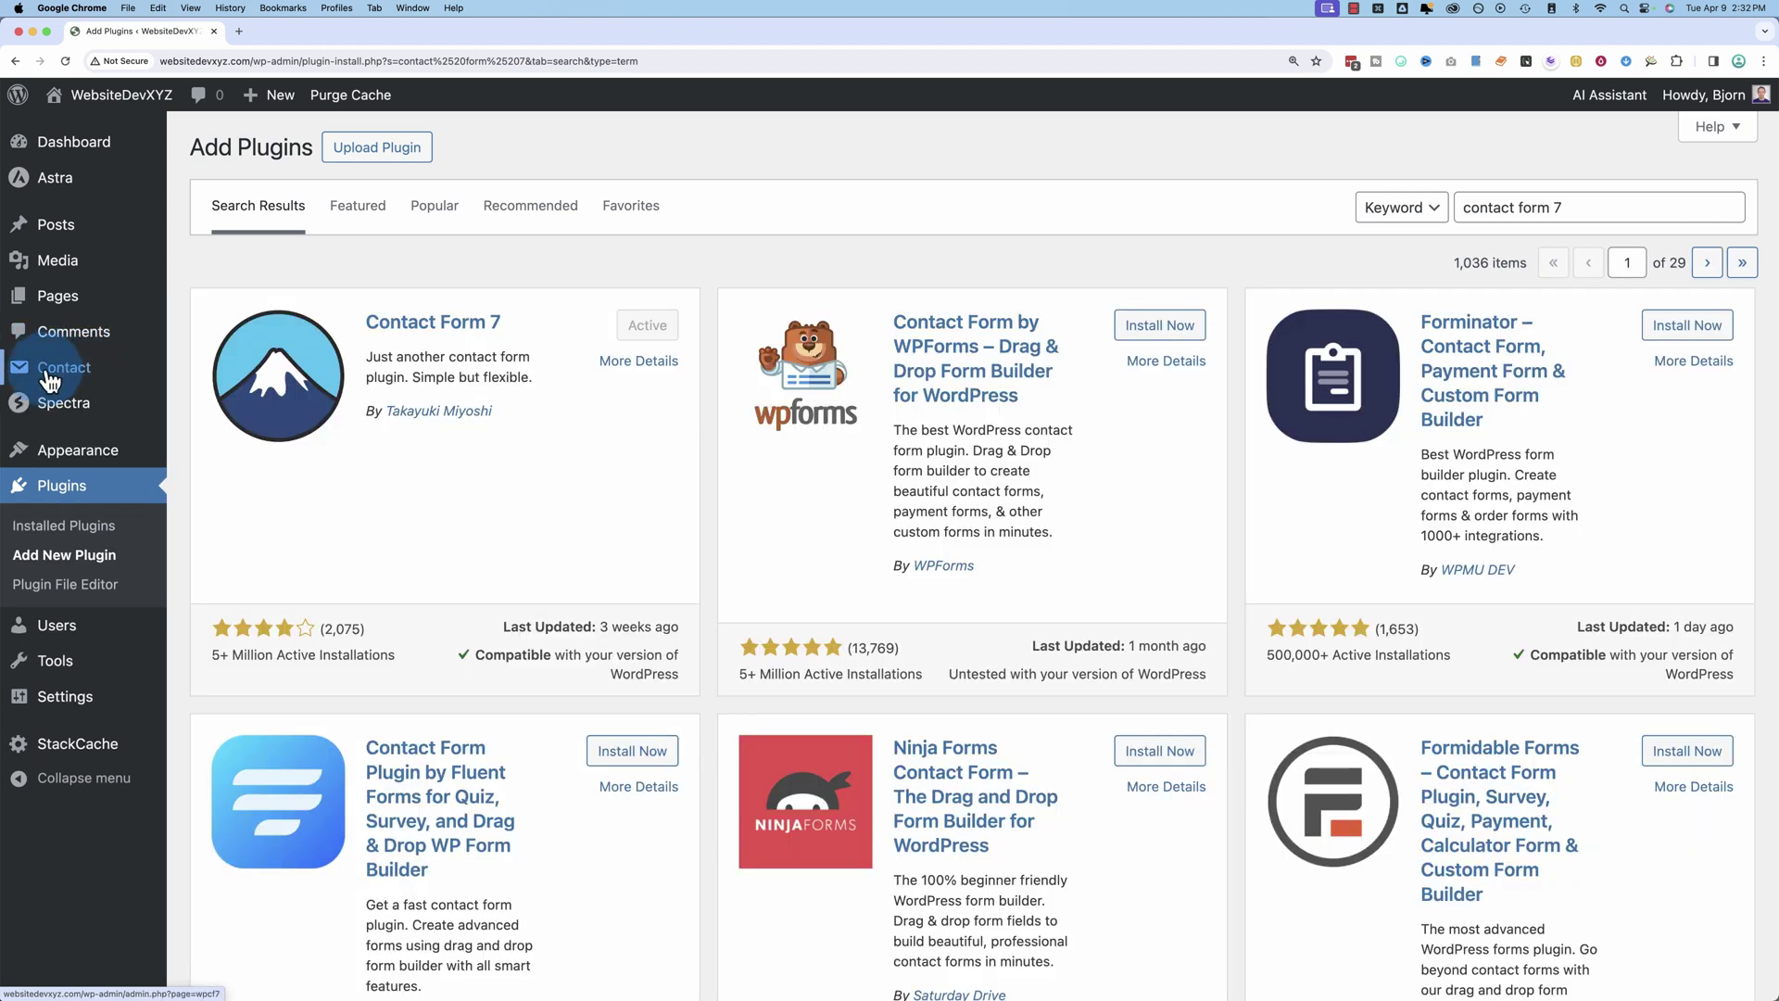
Step: Open Contact form 1 and delete the trailing '1' from its title
{"action": "left_click", "coordinate": [69, 374]}
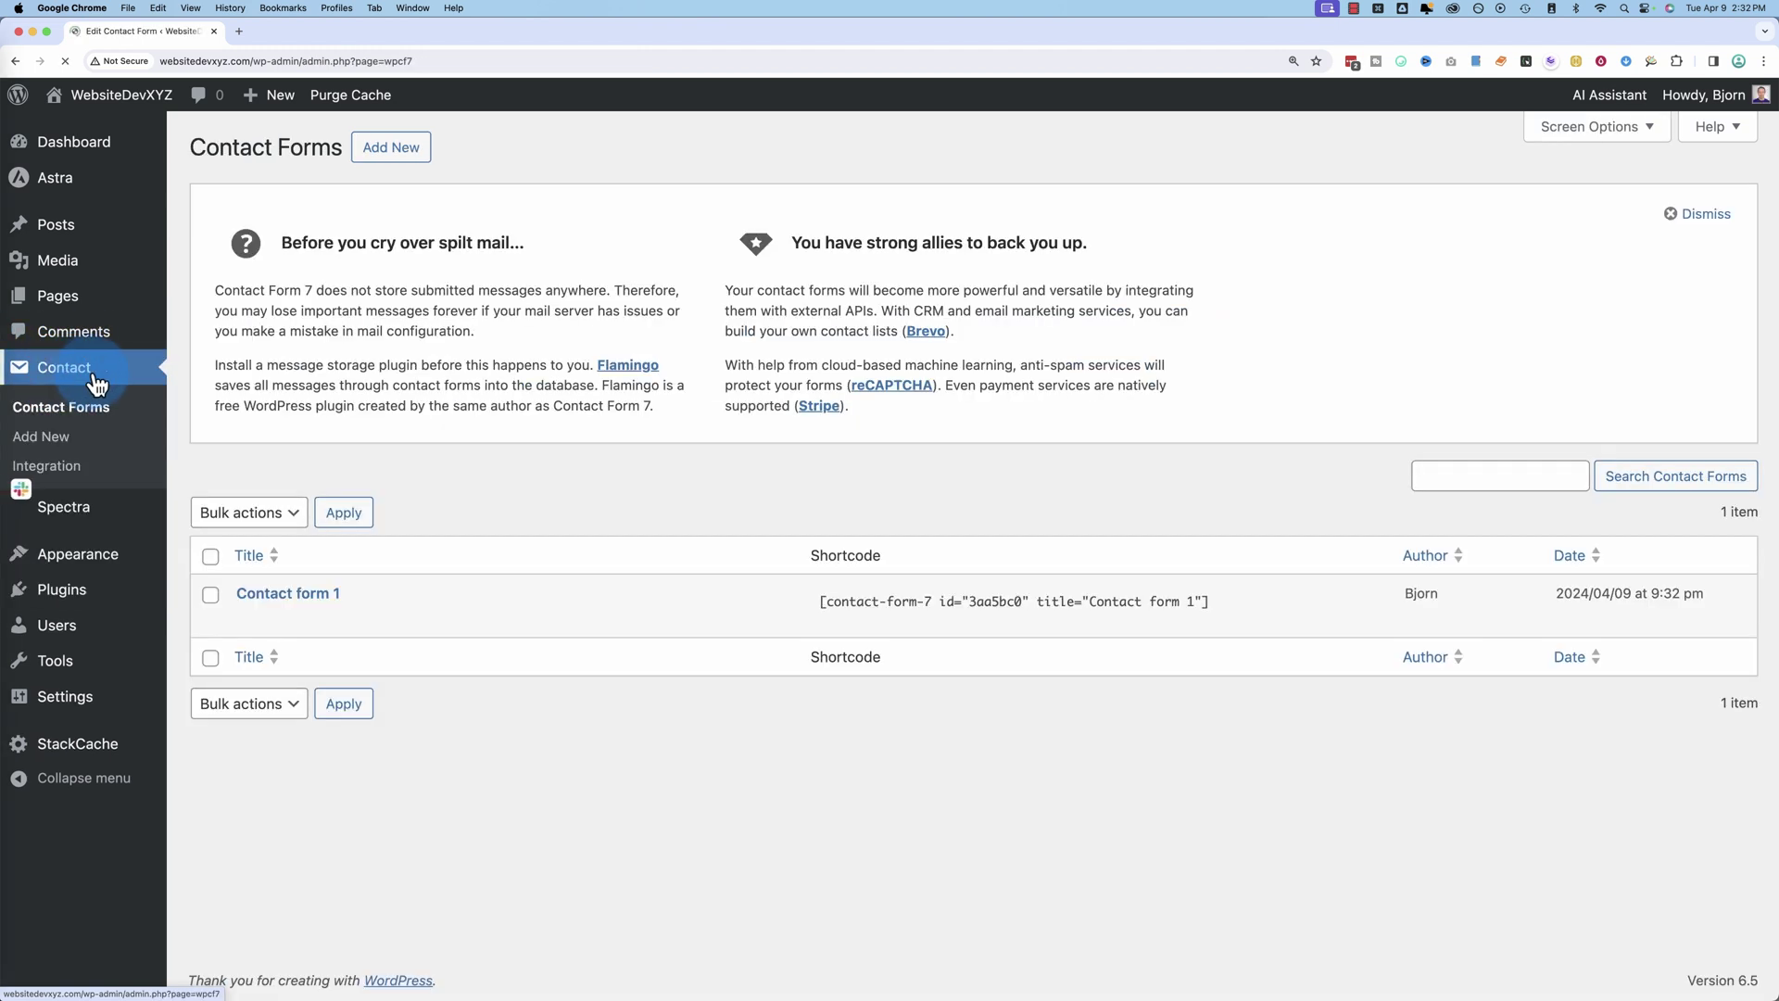
{"action": "mouse_move", "coordinate": [337, 624]}
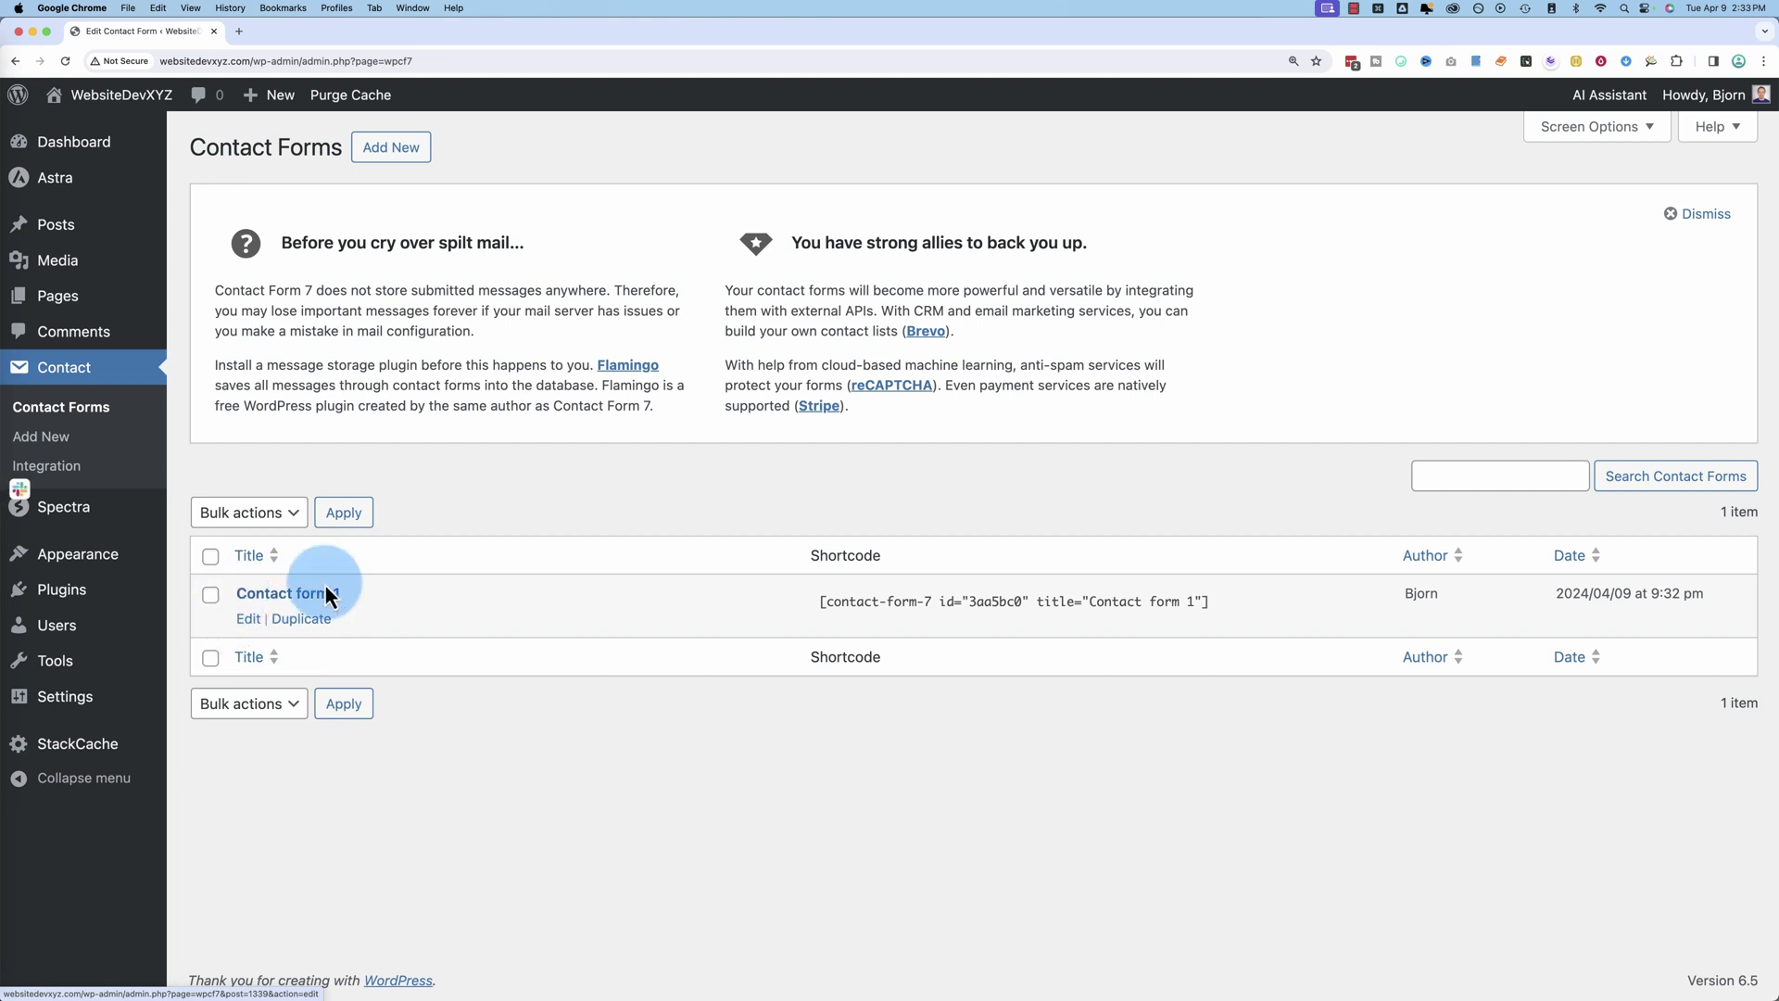
{"action": "left_click", "coordinate": [260, 630]}
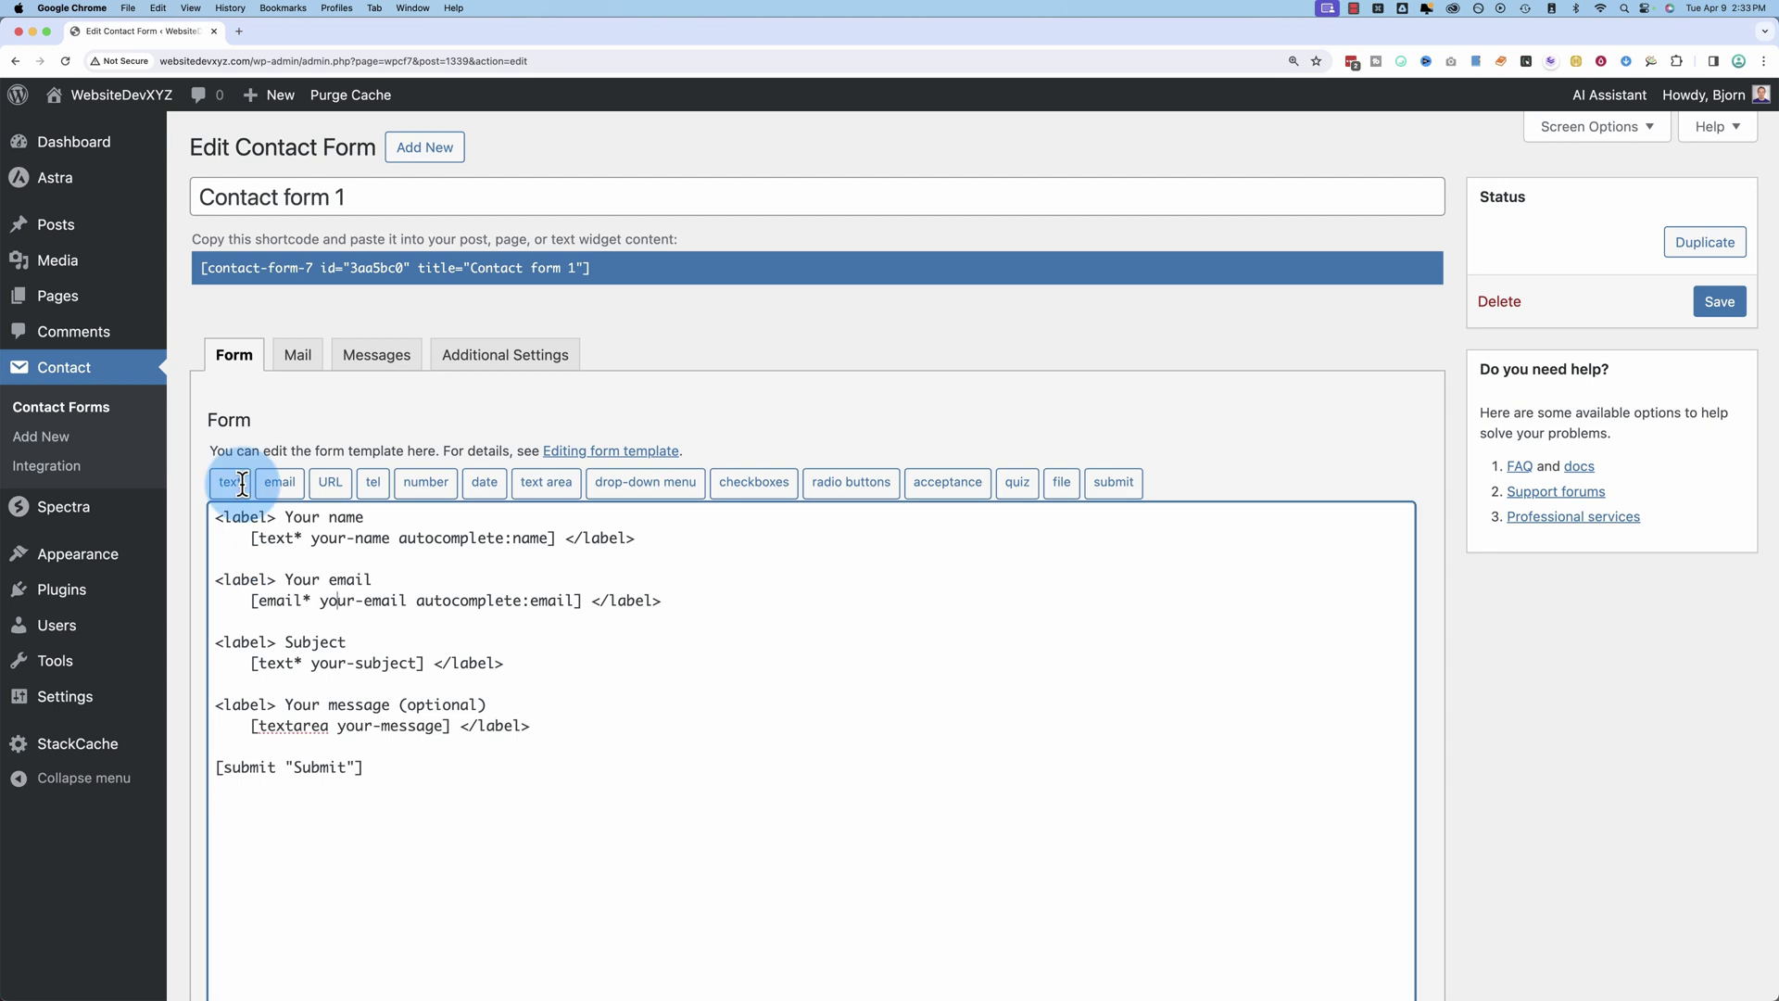
{"action": "left_click", "coordinate": [371, 194]}
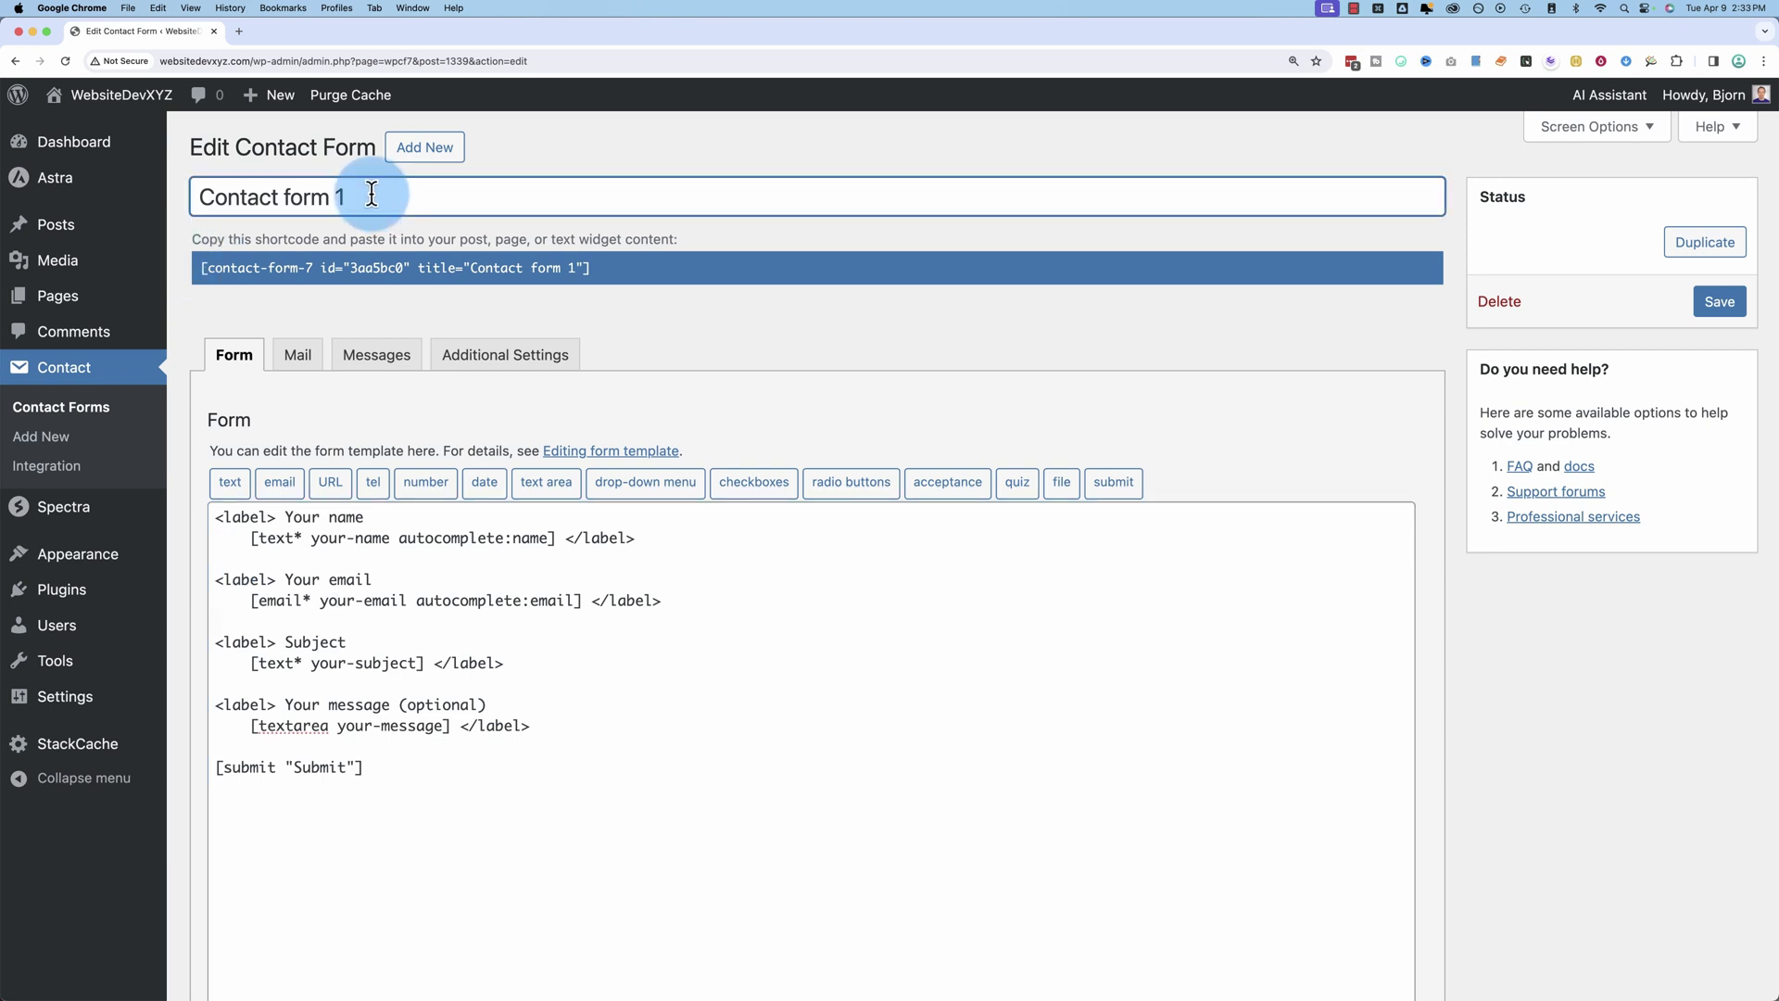
{"action": "key", "text": "BackSpace"}
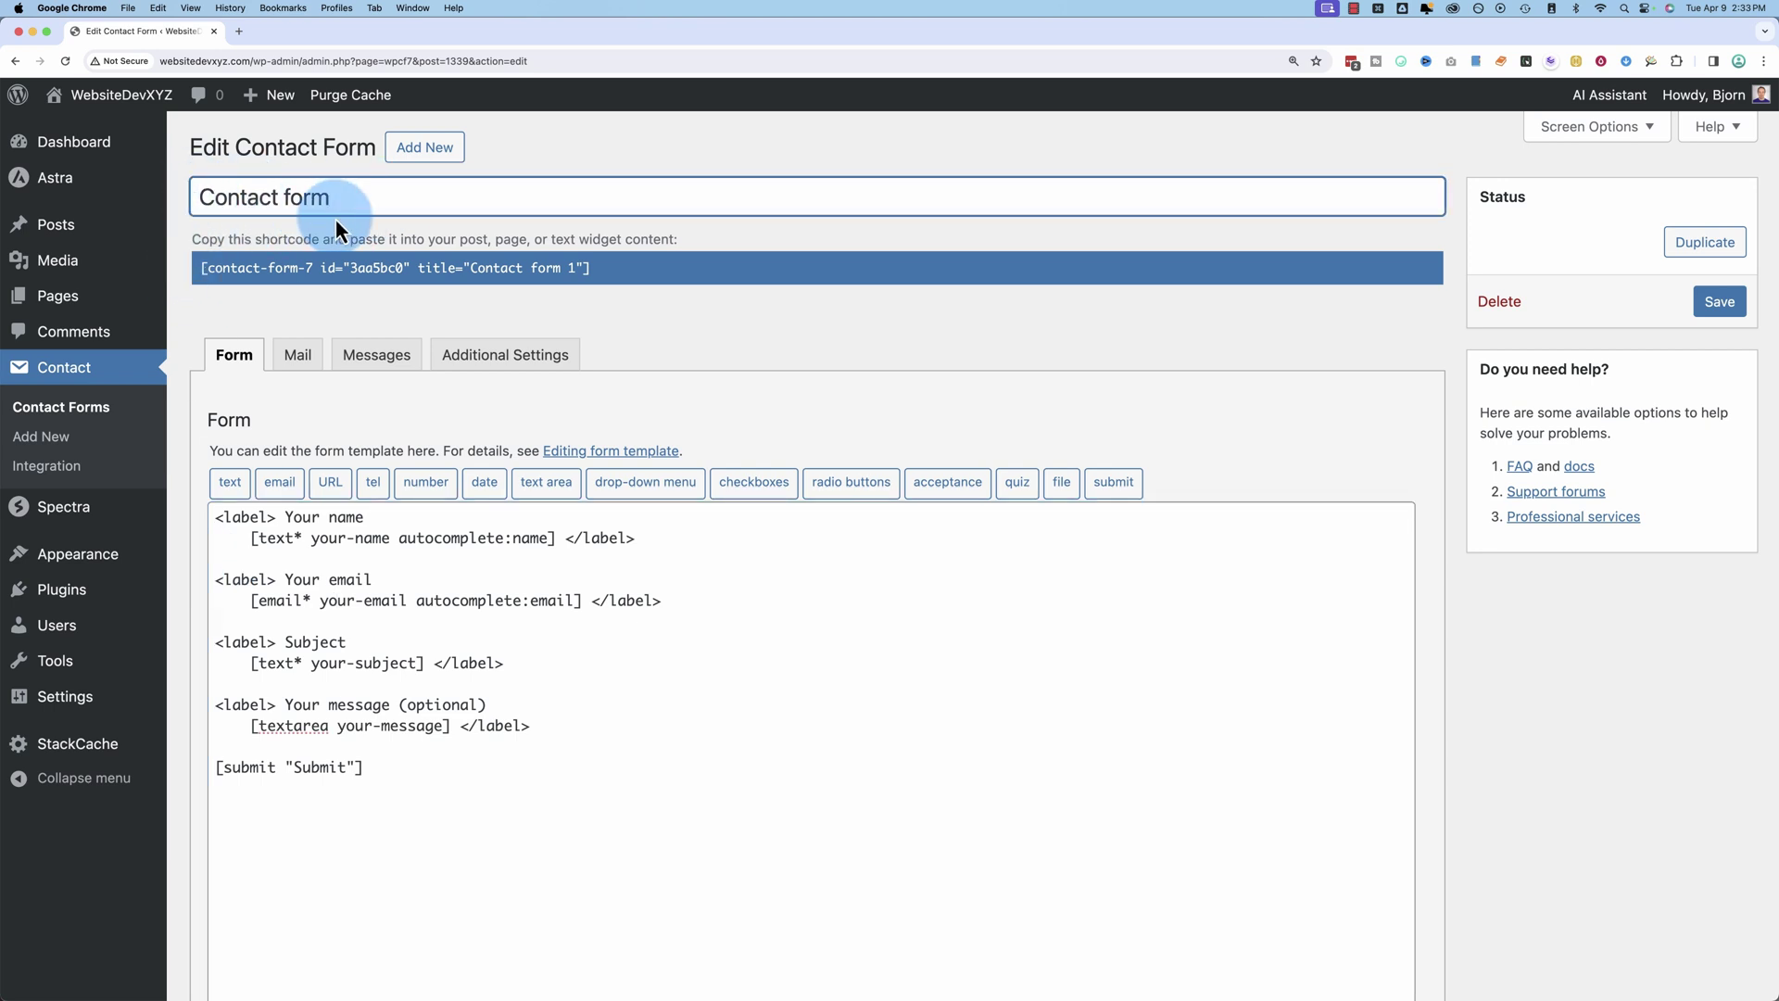
Step: Review the template's name, email, subject and message field tags
{"action": "left_click", "coordinate": [575, 267]}
{"action": "scroll", "coordinate": [254, 409], "scroll_direction": "down", "scroll_amount": 4}
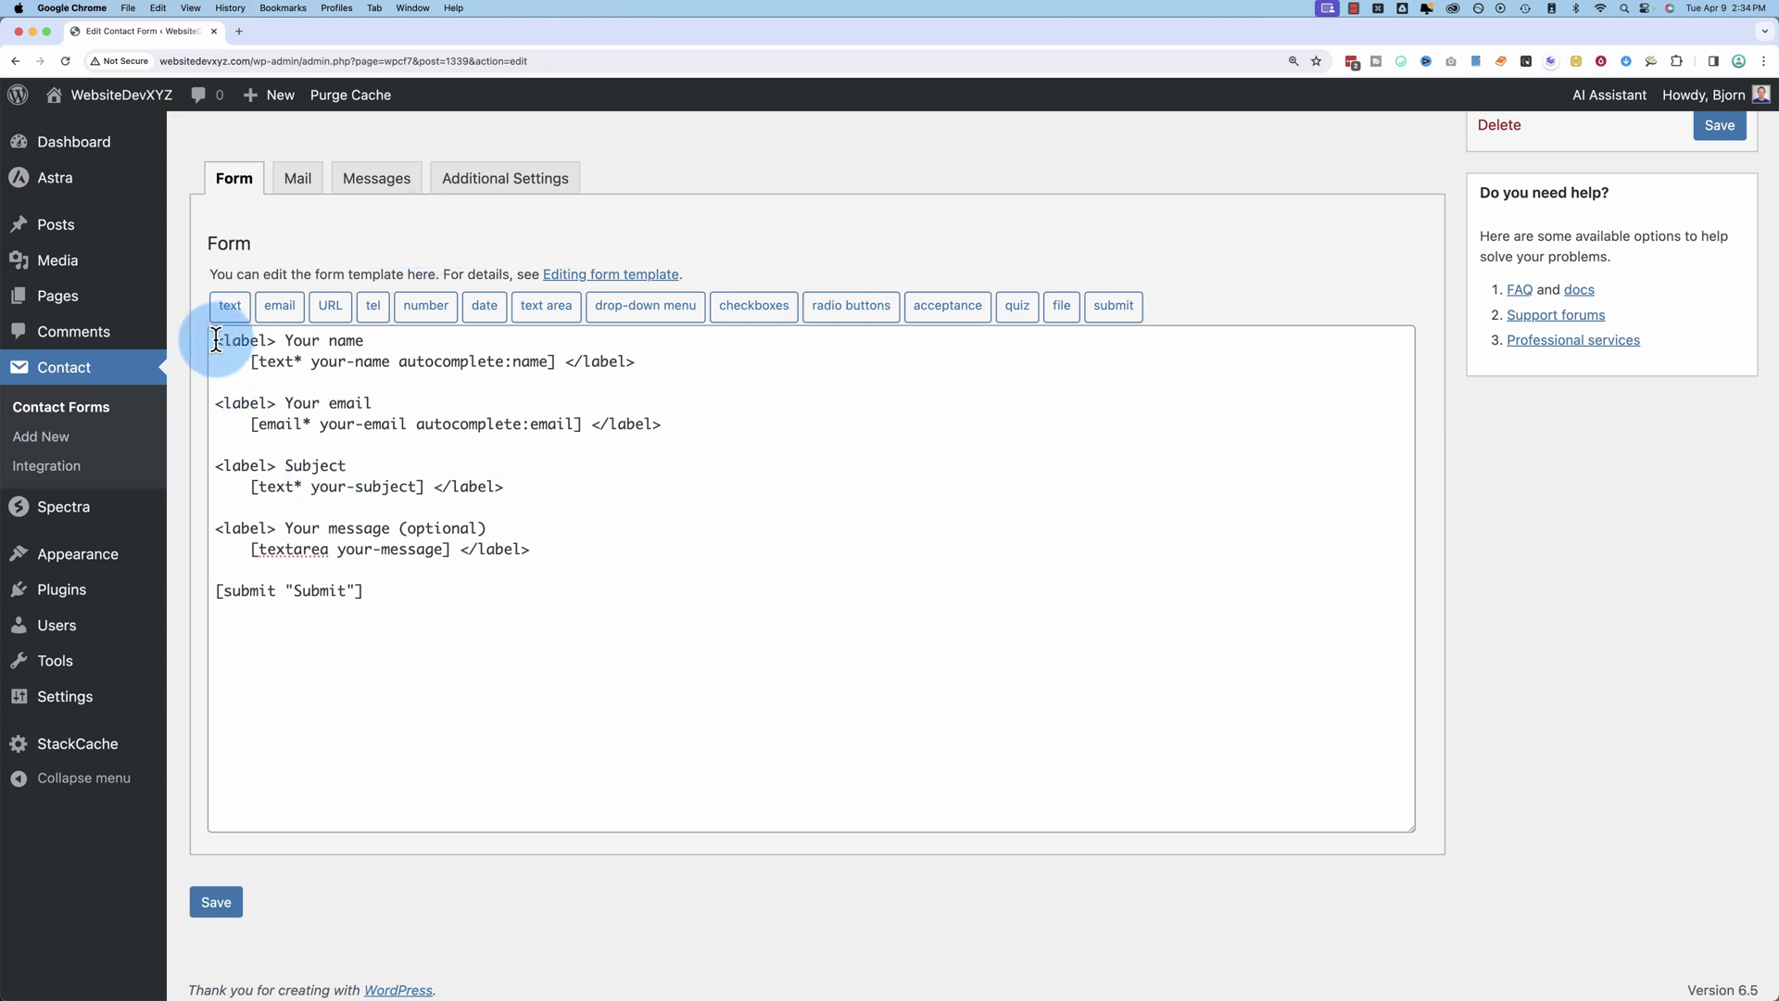
{"action": "left_click_drag", "start_coordinate": [216, 340], "coordinate": [366, 339]}
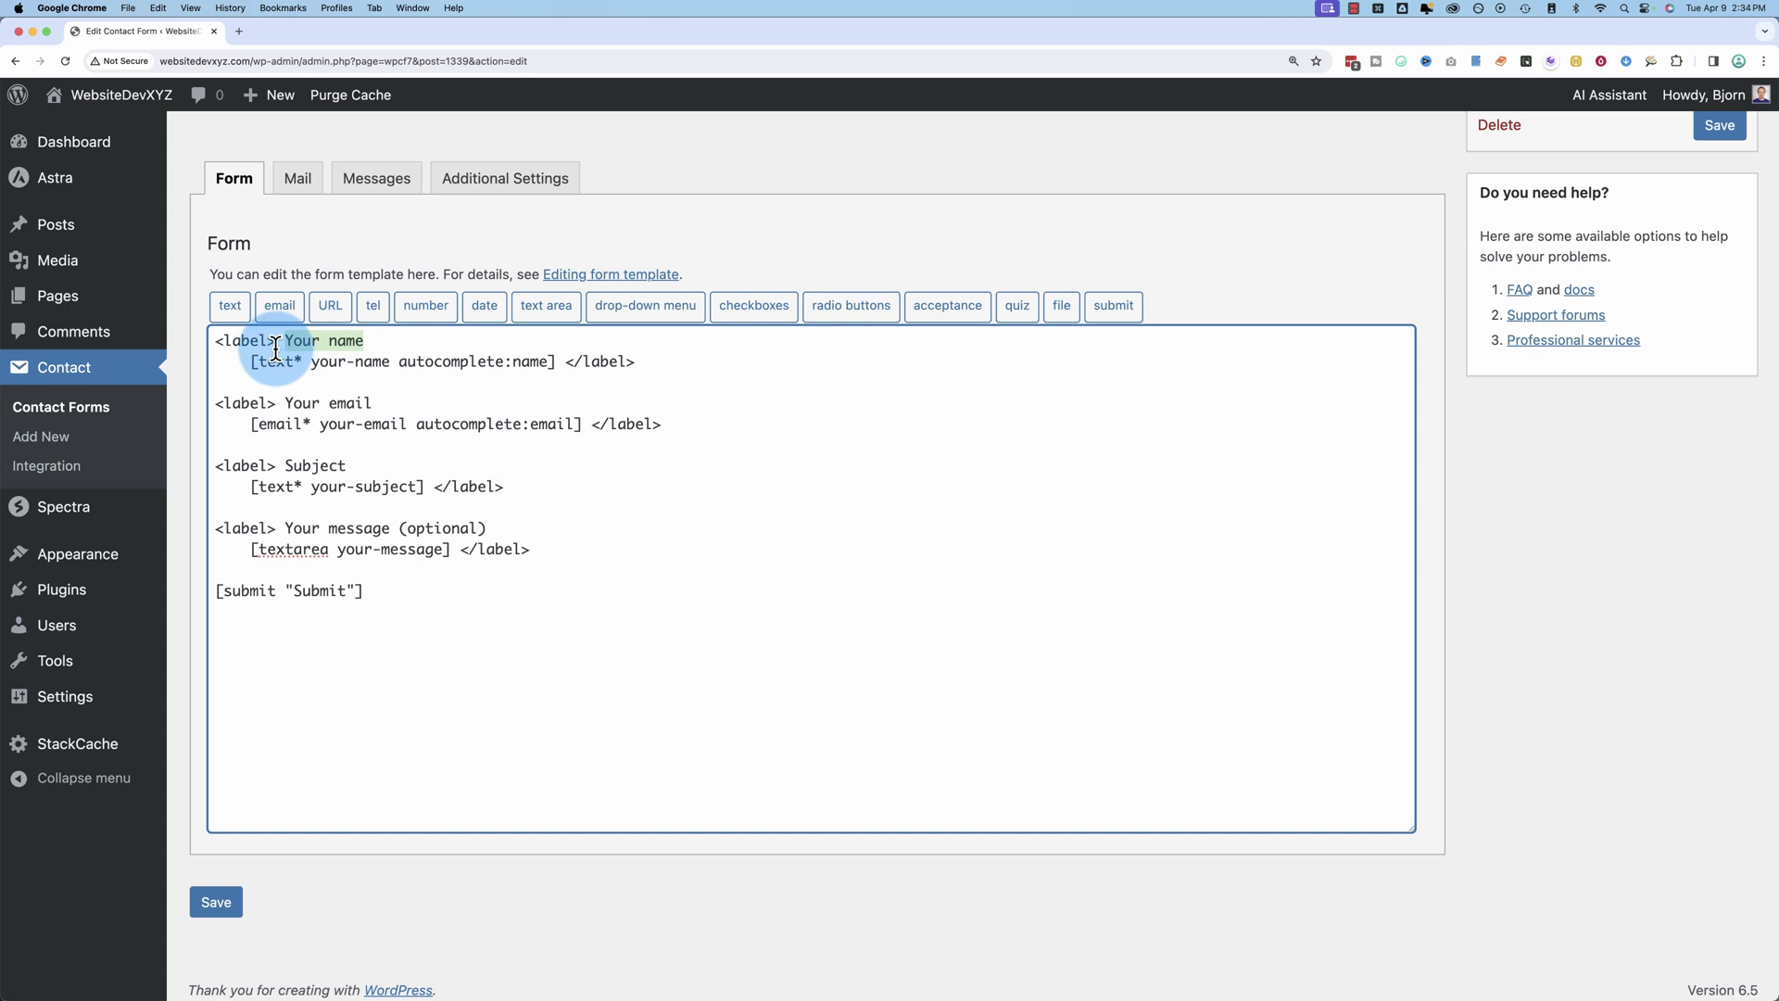
{"action": "left_click_drag", "start_coordinate": [250, 362], "coordinate": [554, 362]}
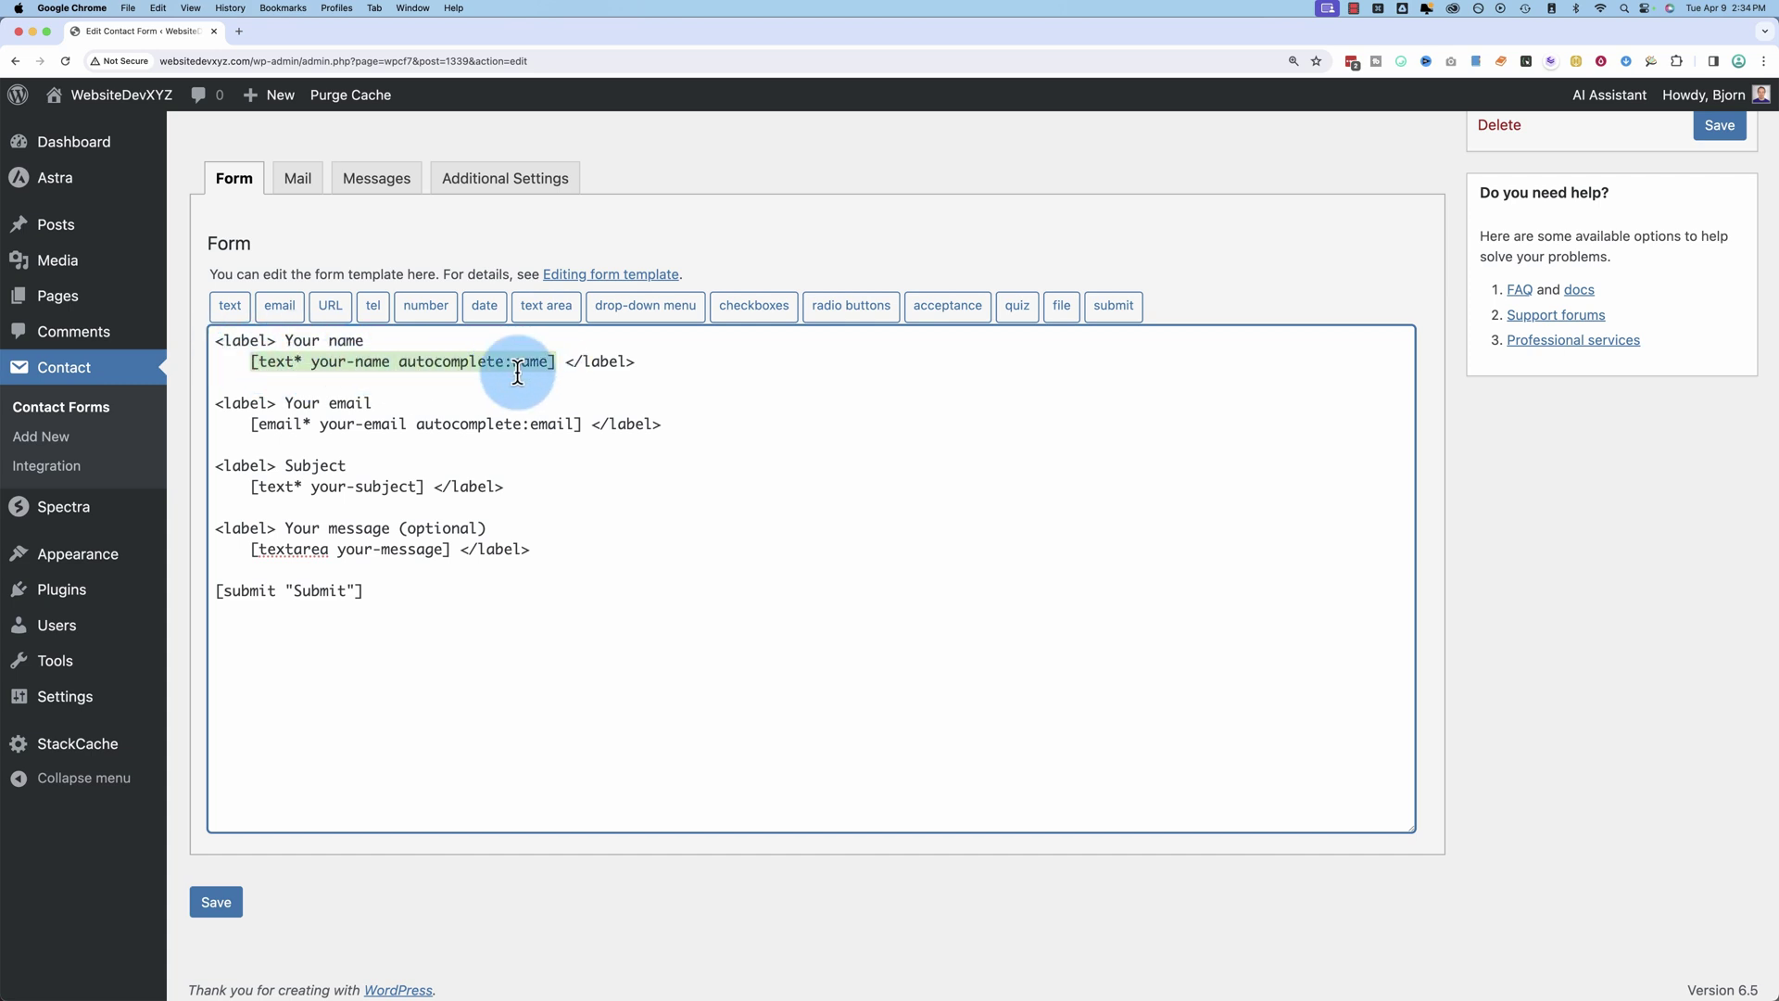
{"action": "left_click_drag", "start_coordinate": [215, 404], "coordinate": [579, 423]}
{"action": "left_click_drag", "start_coordinate": [230, 468], "coordinate": [422, 494]}
{"action": "left_click", "coordinate": [231, 520]}
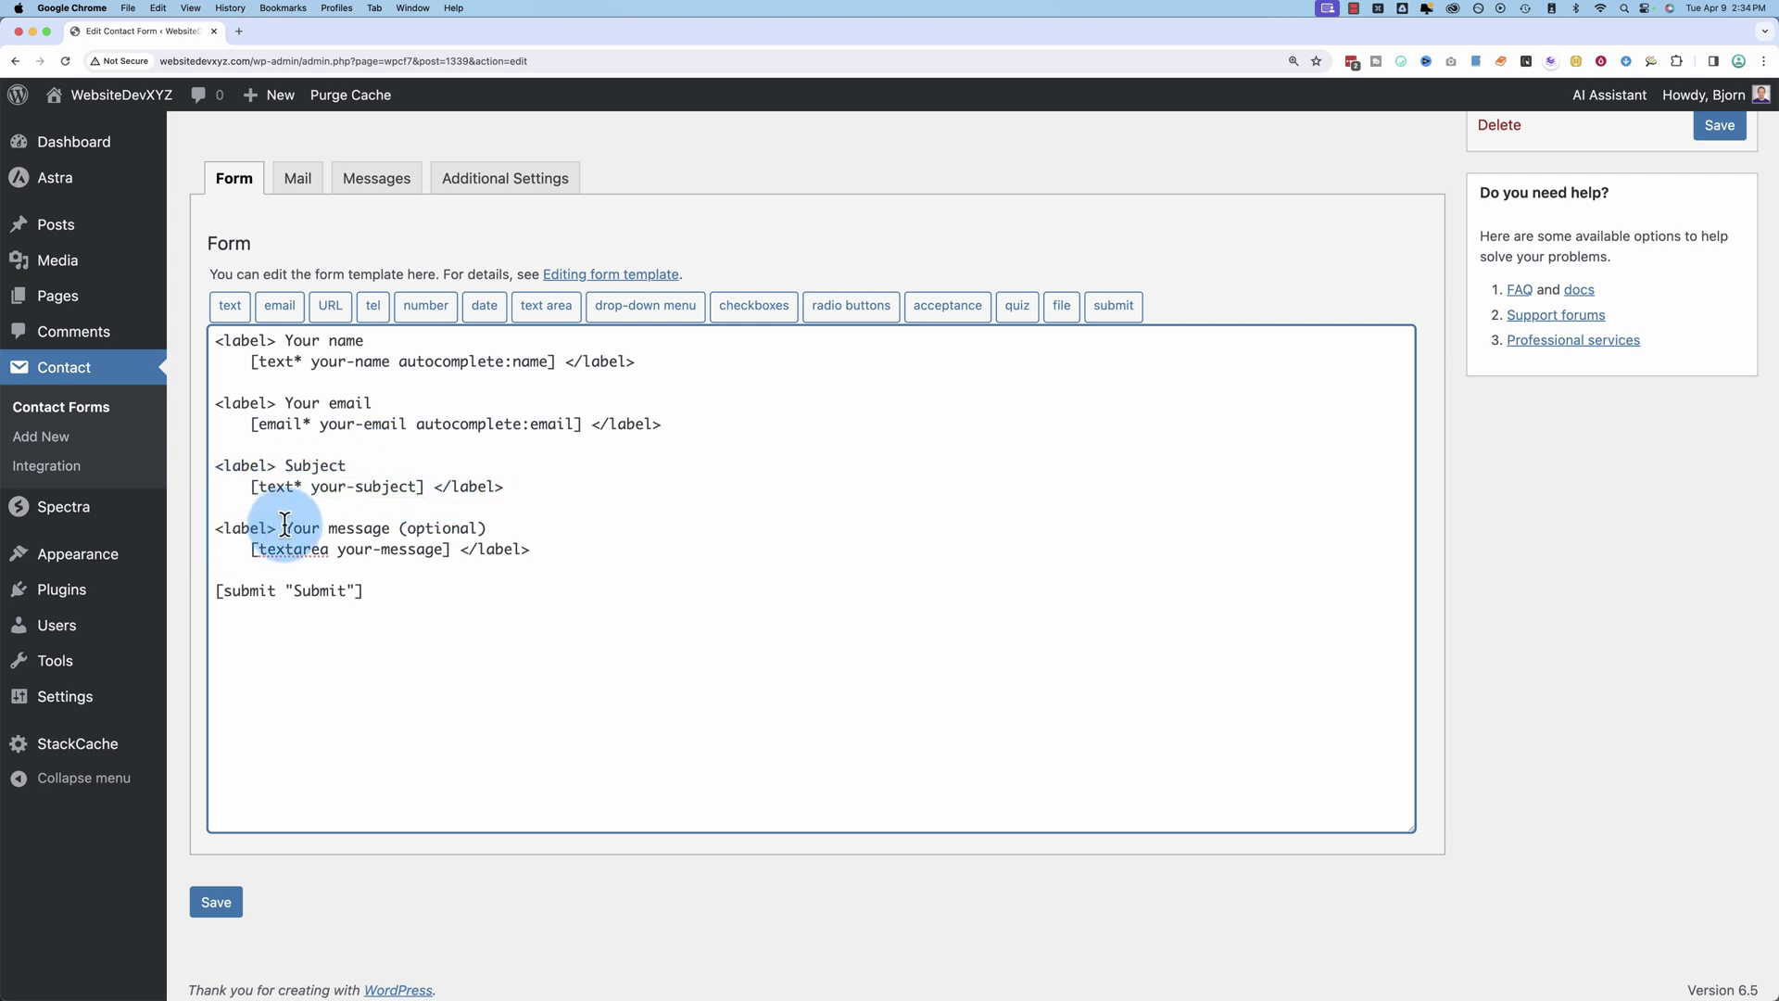
{"action": "left_click_drag", "start_coordinate": [250, 528], "coordinate": [206, 602]}
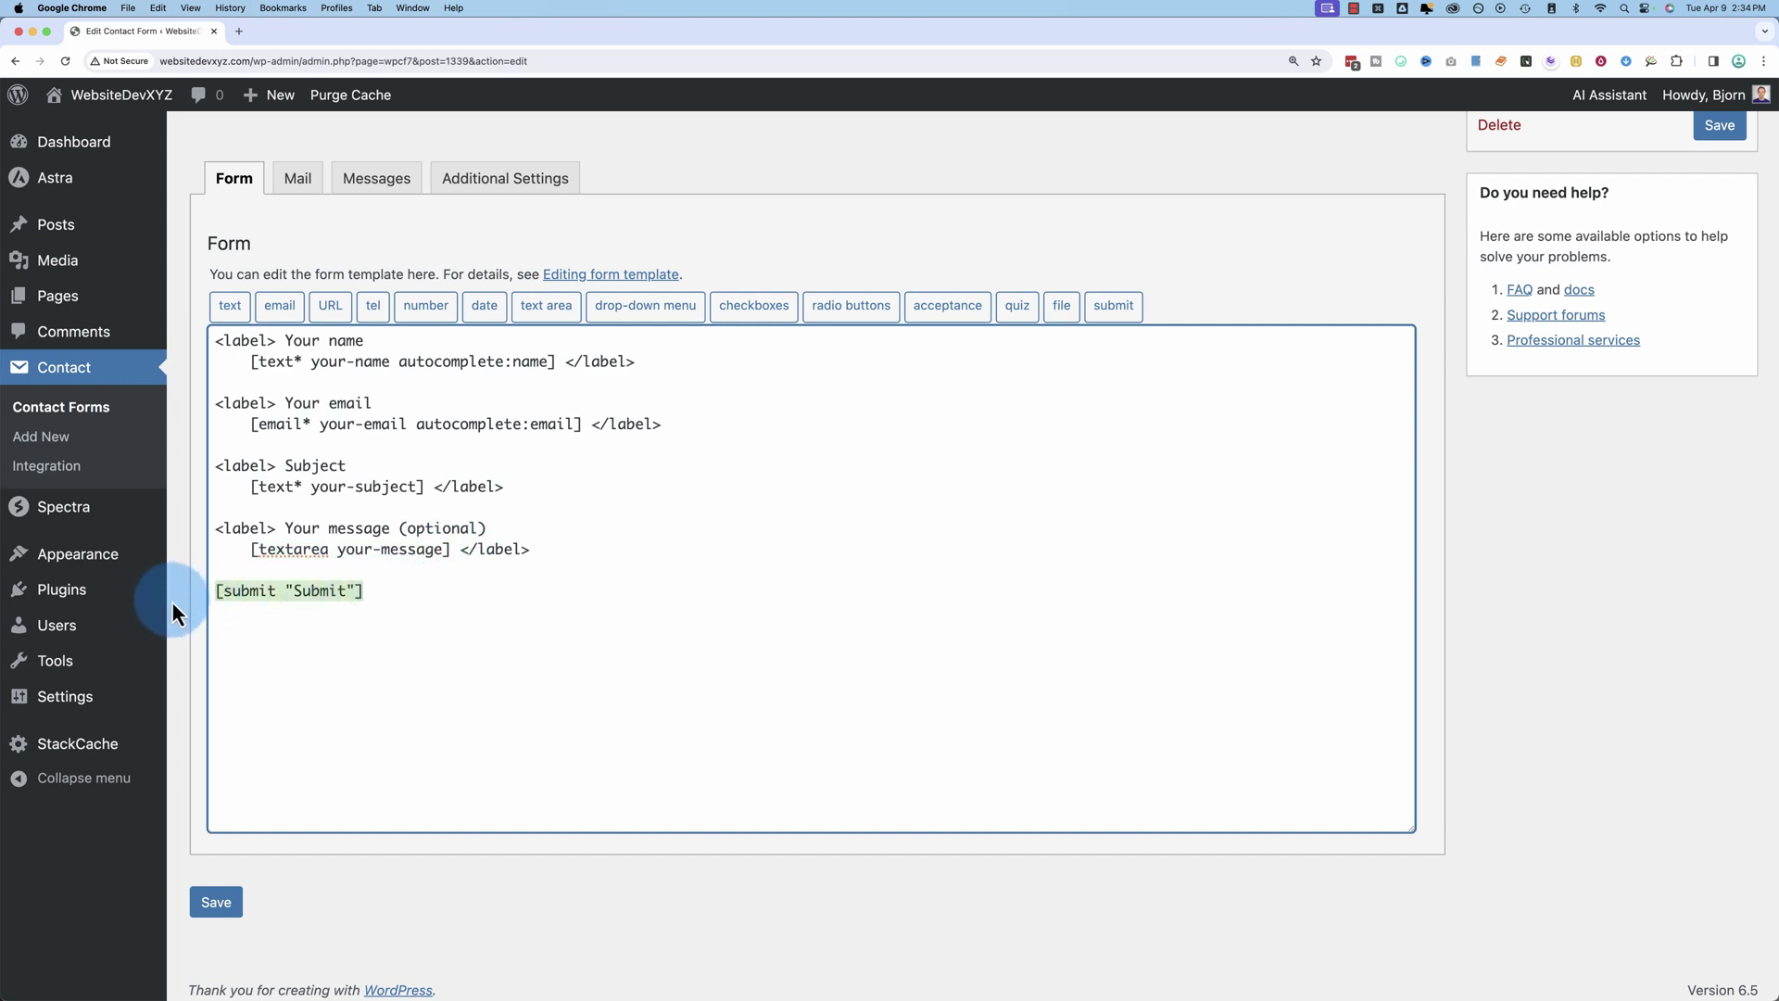
Step: Save the renamed form and copy its shortcode
{"action": "left_click", "coordinate": [215, 906]}
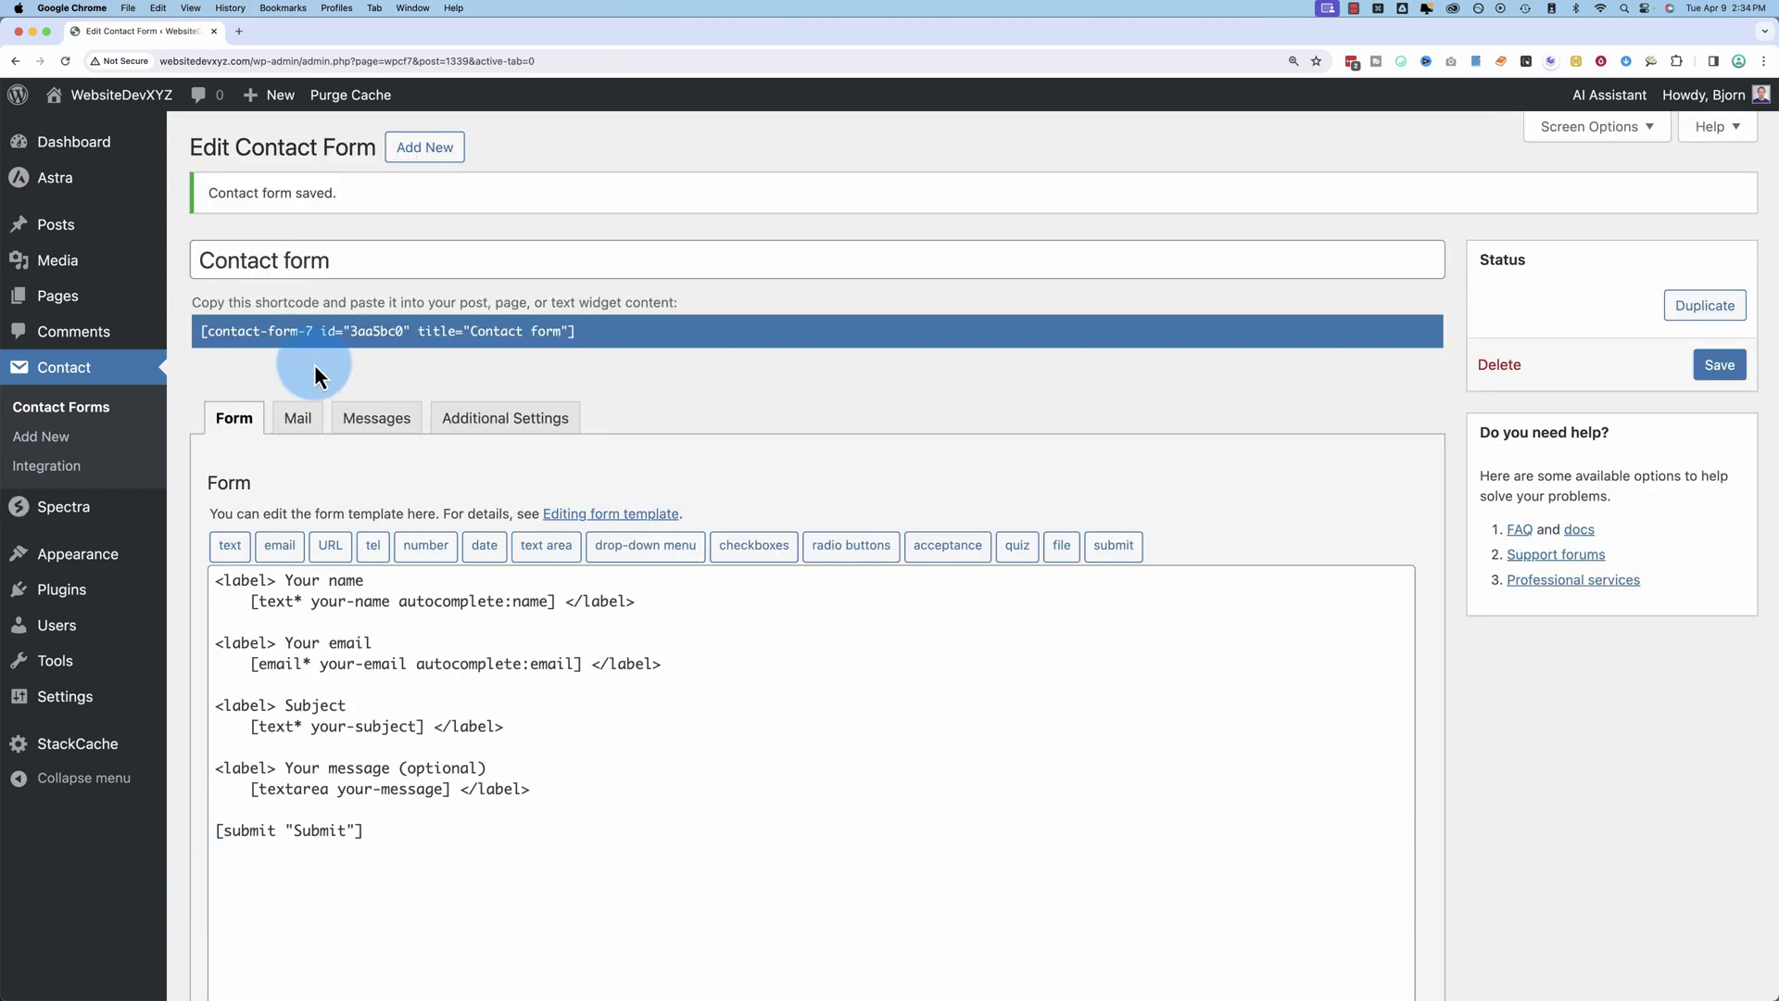
{"action": "left_click_drag", "start_coordinate": [202, 331], "coordinate": [575, 332]}
{"action": "right_click", "coordinate": [541, 335]}
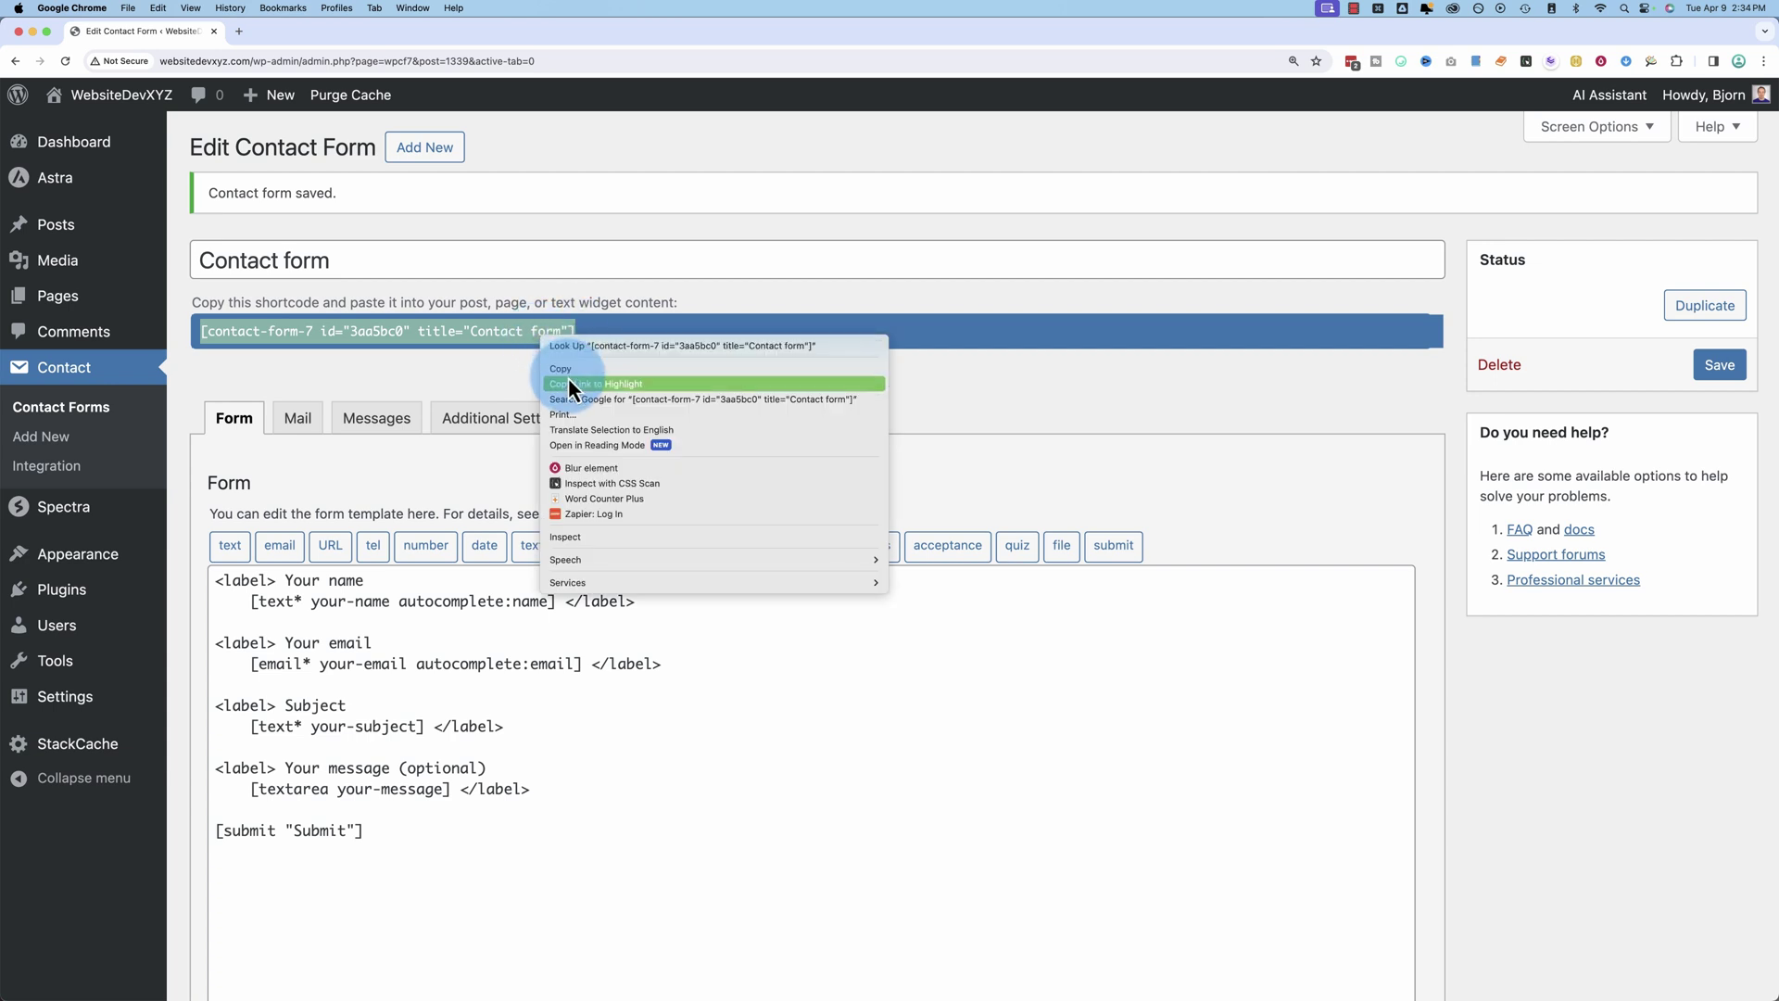
{"action": "left_click", "coordinate": [552, 364]}
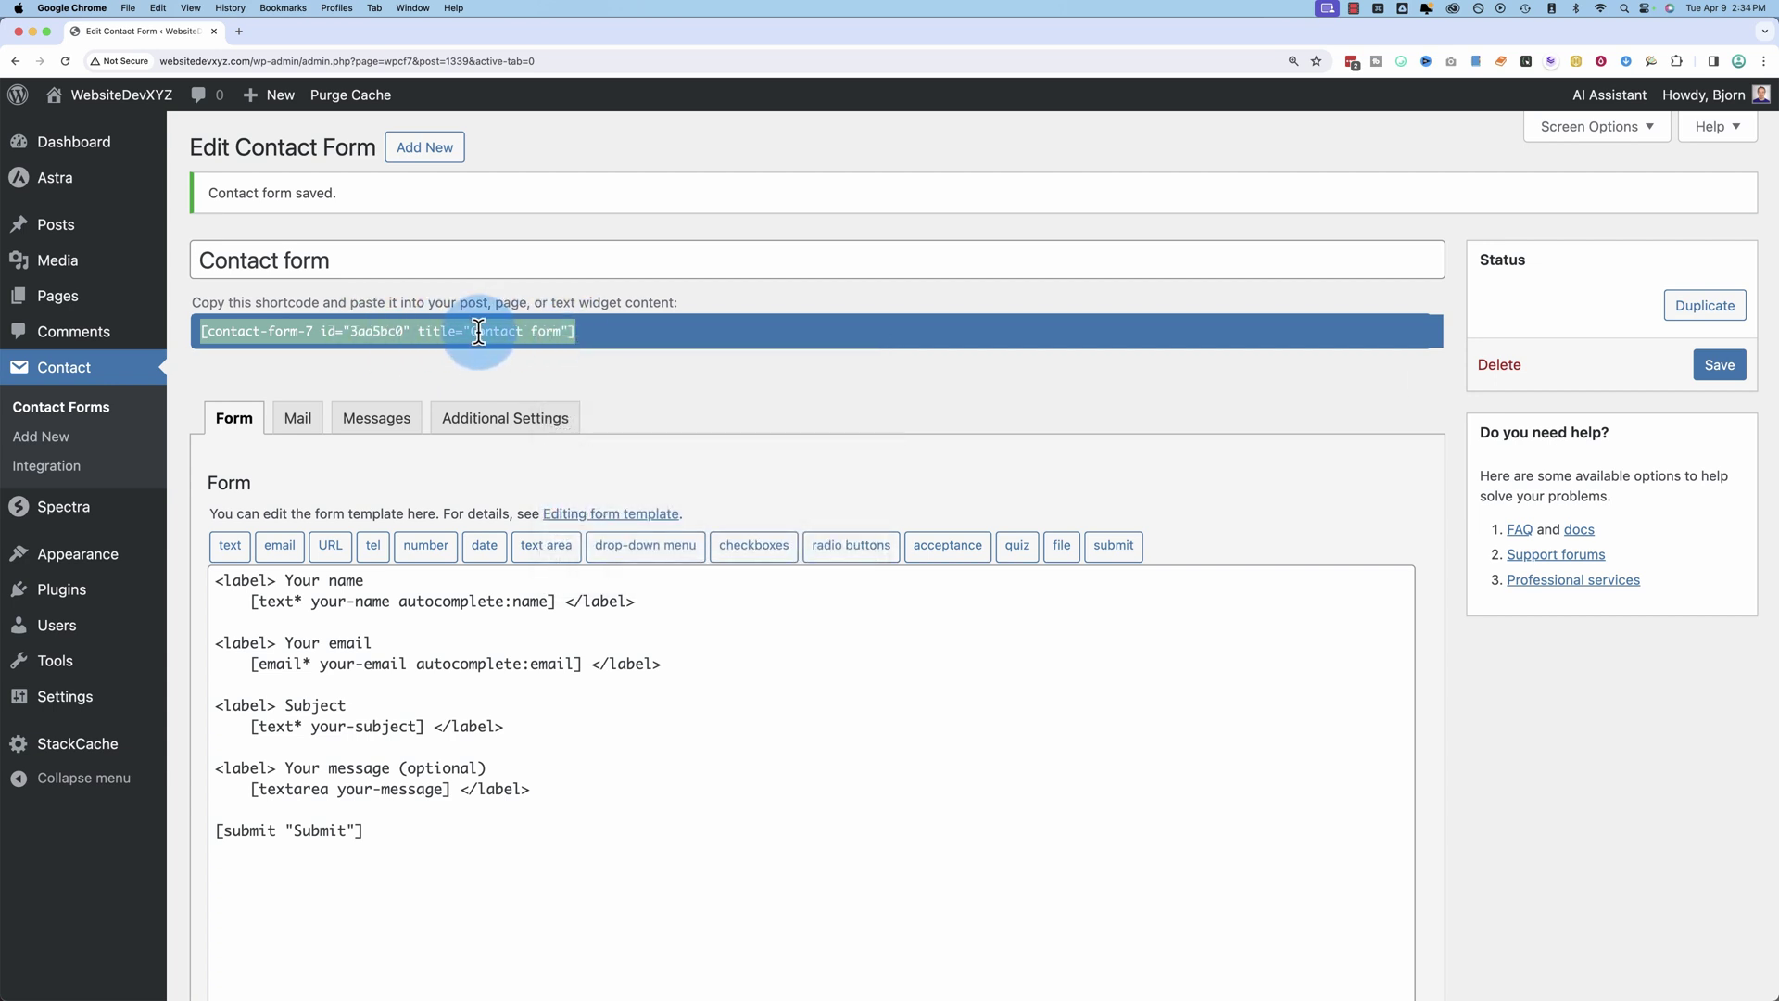
Step: Open the Contact page in the editor and select the column beside the inquiries text
{"action": "left_click", "coordinate": [57, 295], "text": "super"}
{"action": "left_click", "coordinate": [302, 34]}
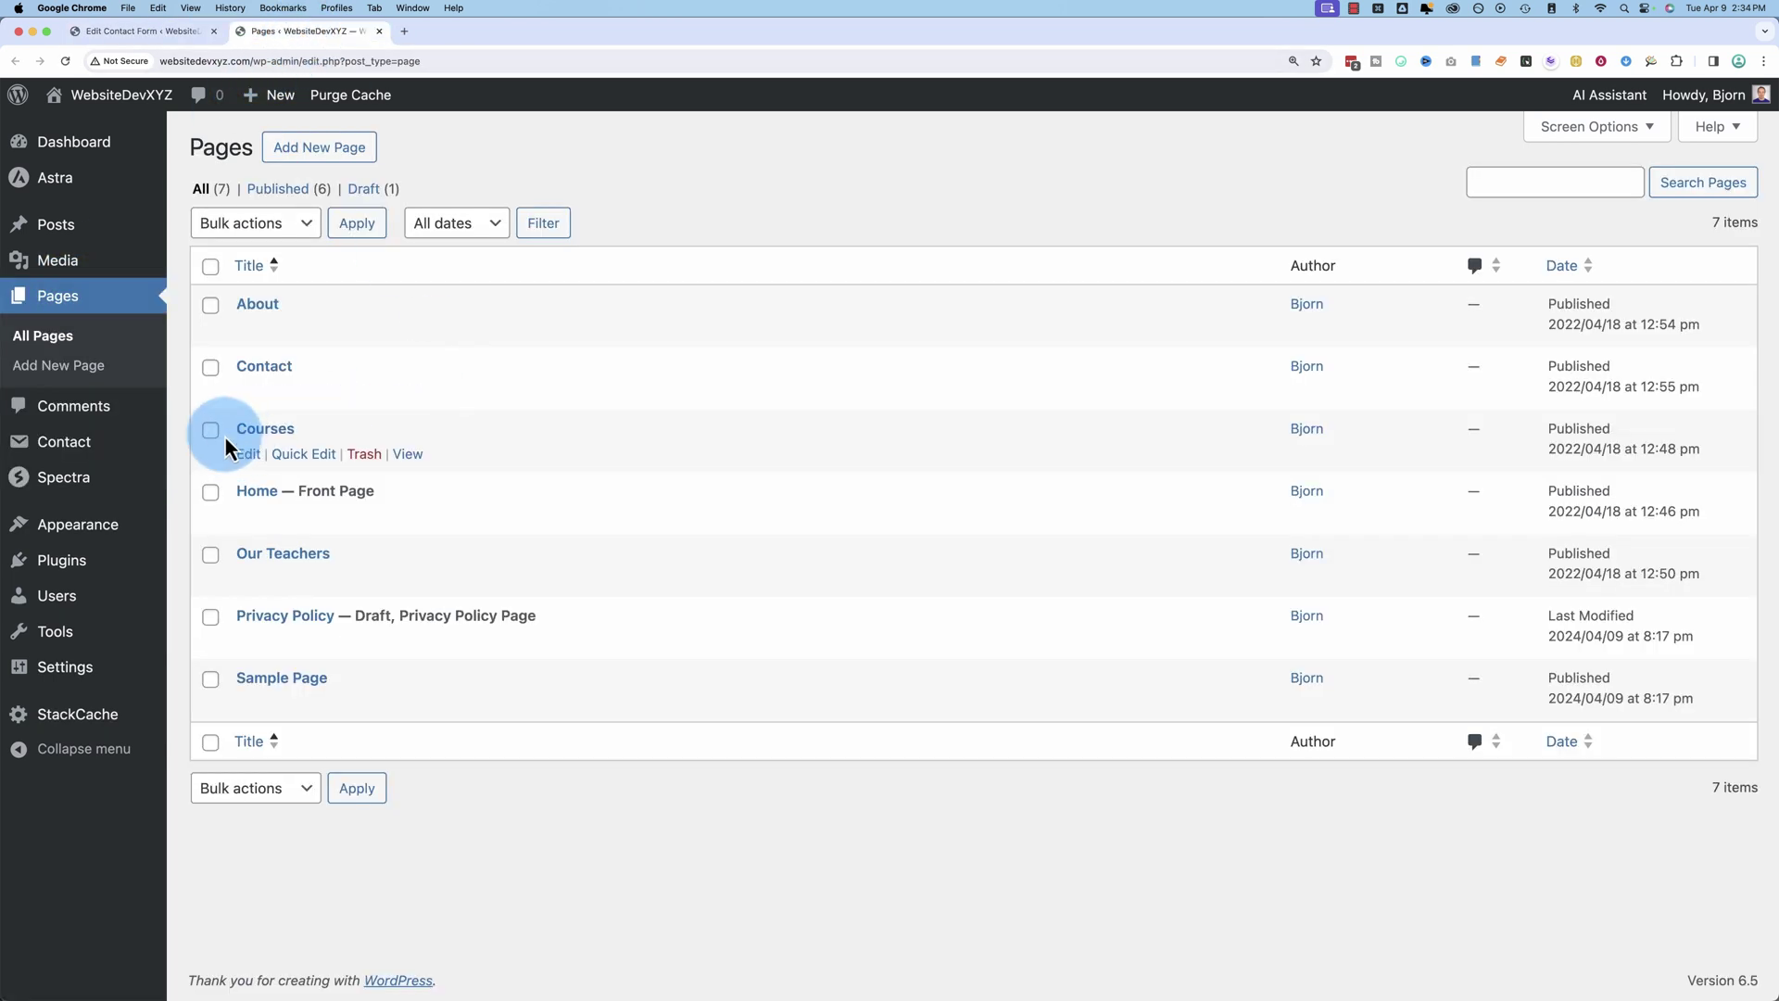
{"action": "left_click", "coordinate": [248, 393]}
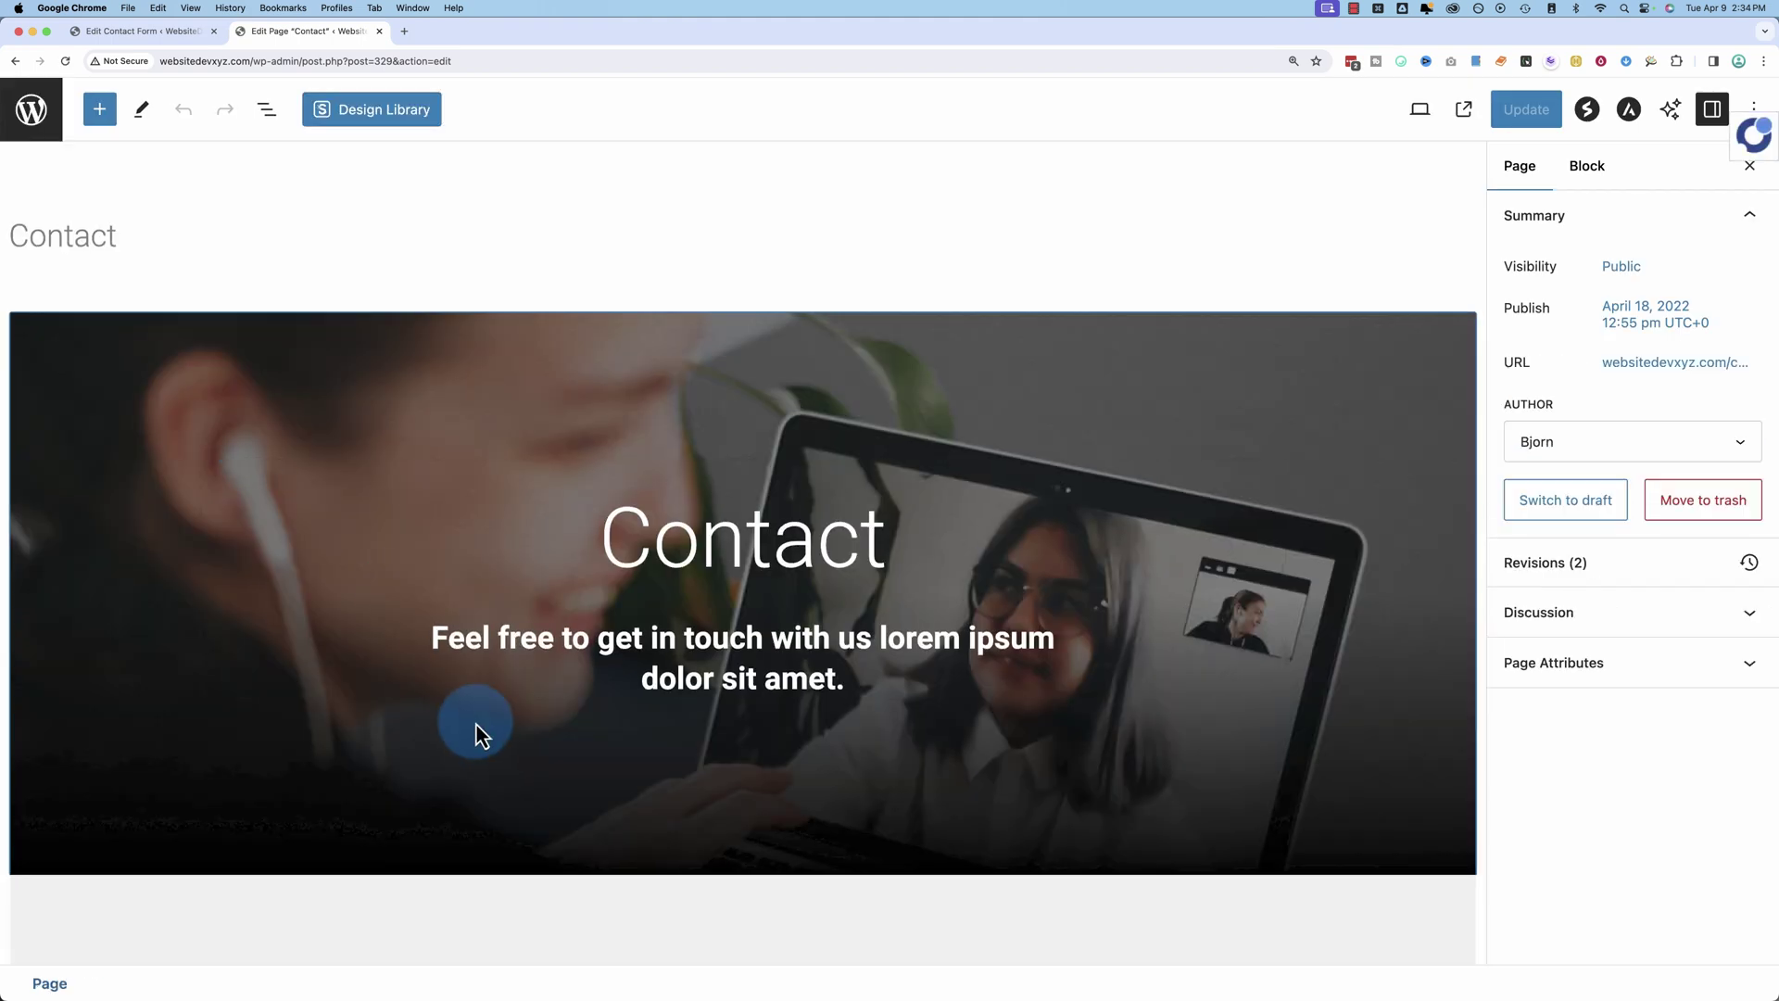
{"action": "scroll", "coordinate": [476, 724], "scroll_direction": "down", "scroll_amount": 8}
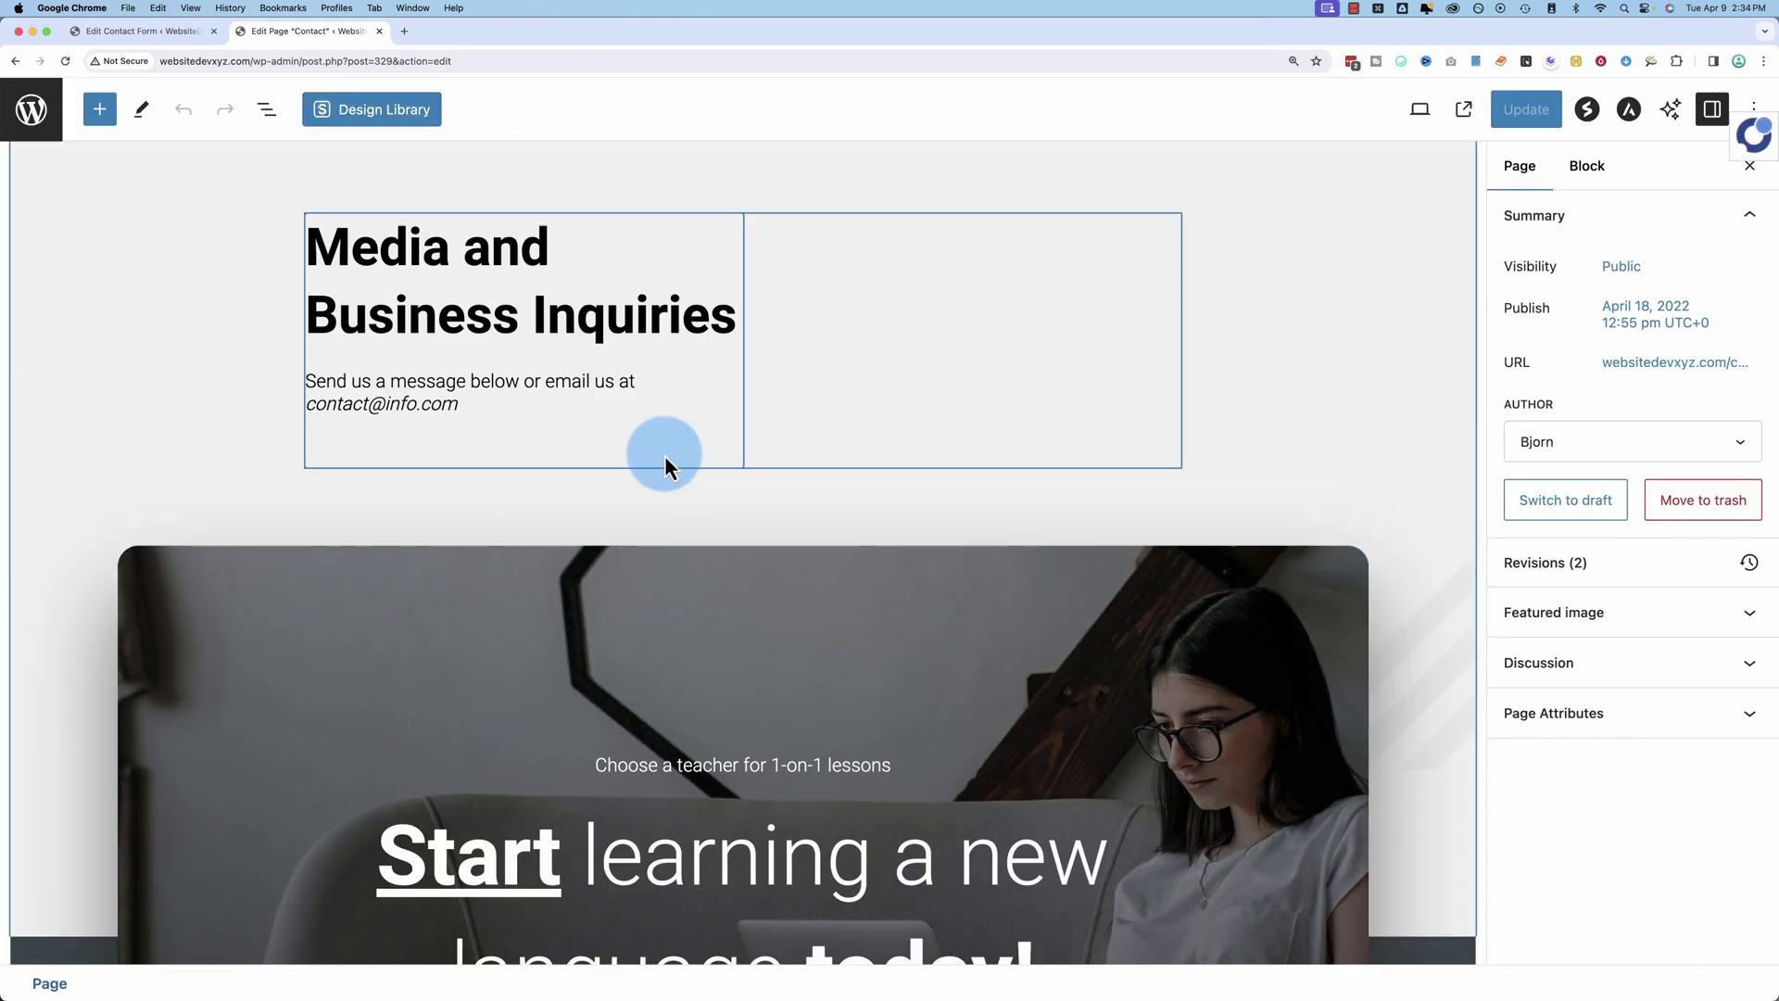
{"action": "left_click", "coordinate": [725, 473]}
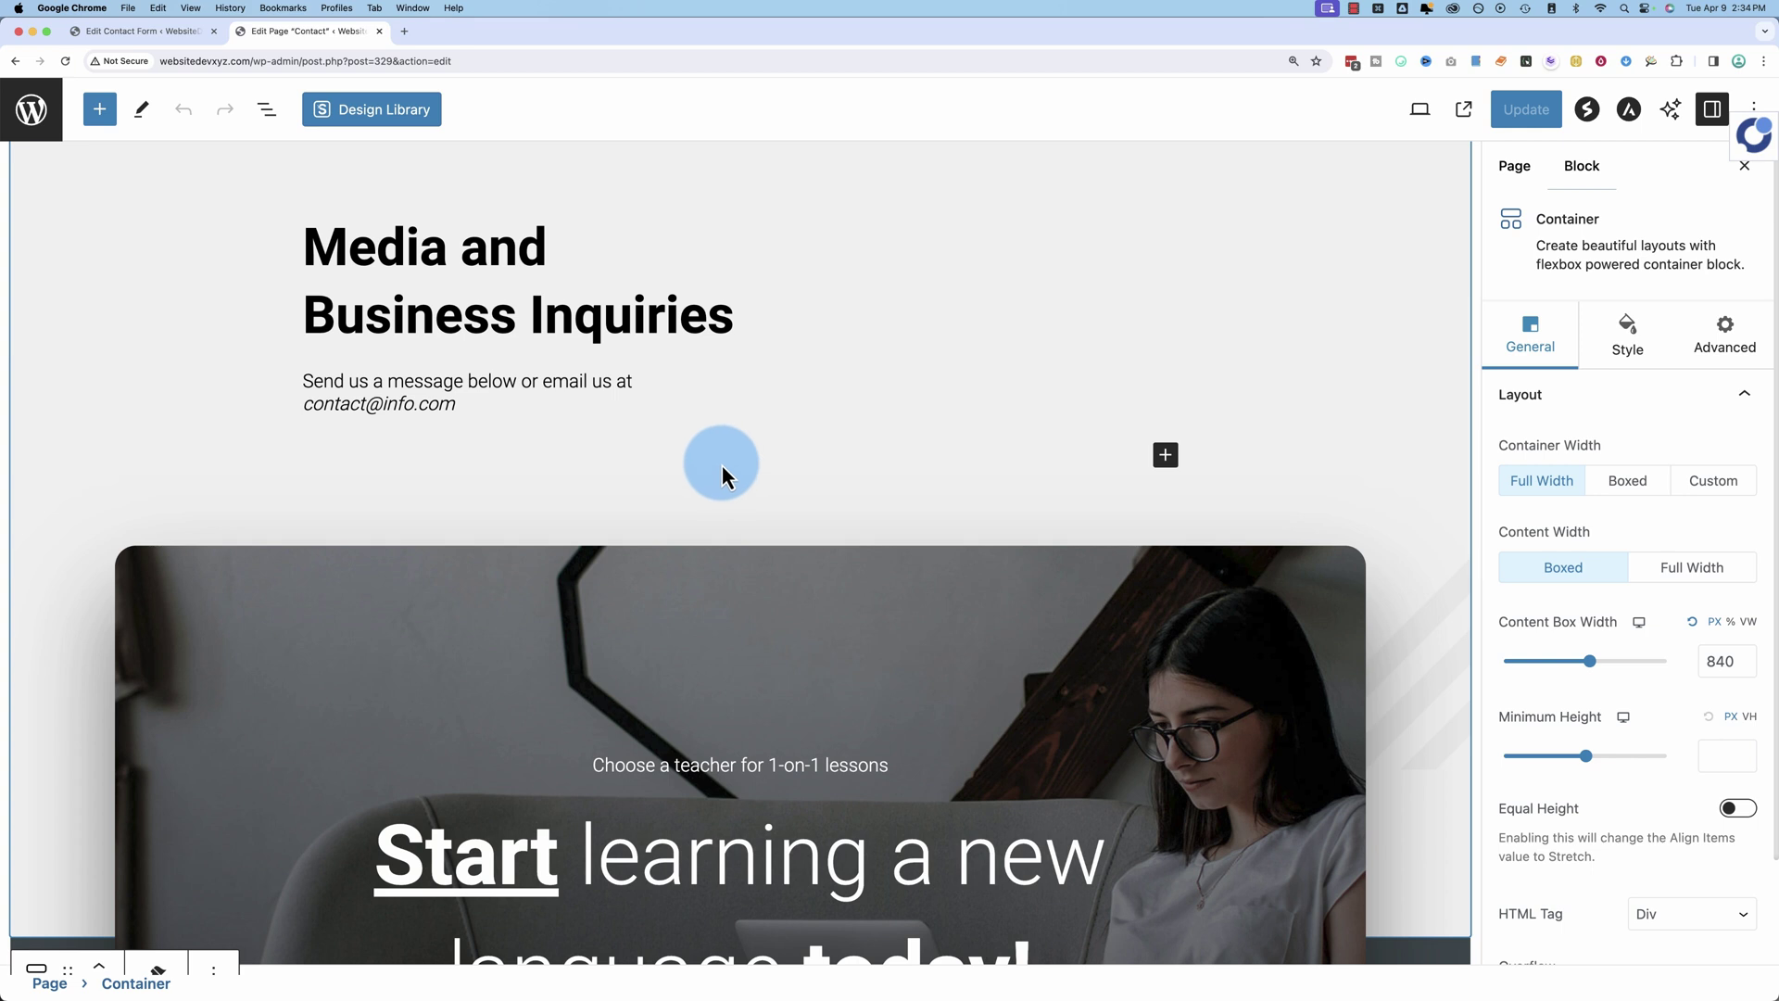
Step: Insert a Contact Form 7 block set to 'Contact form' and update the page
{"action": "left_click", "coordinate": [1160, 458]}
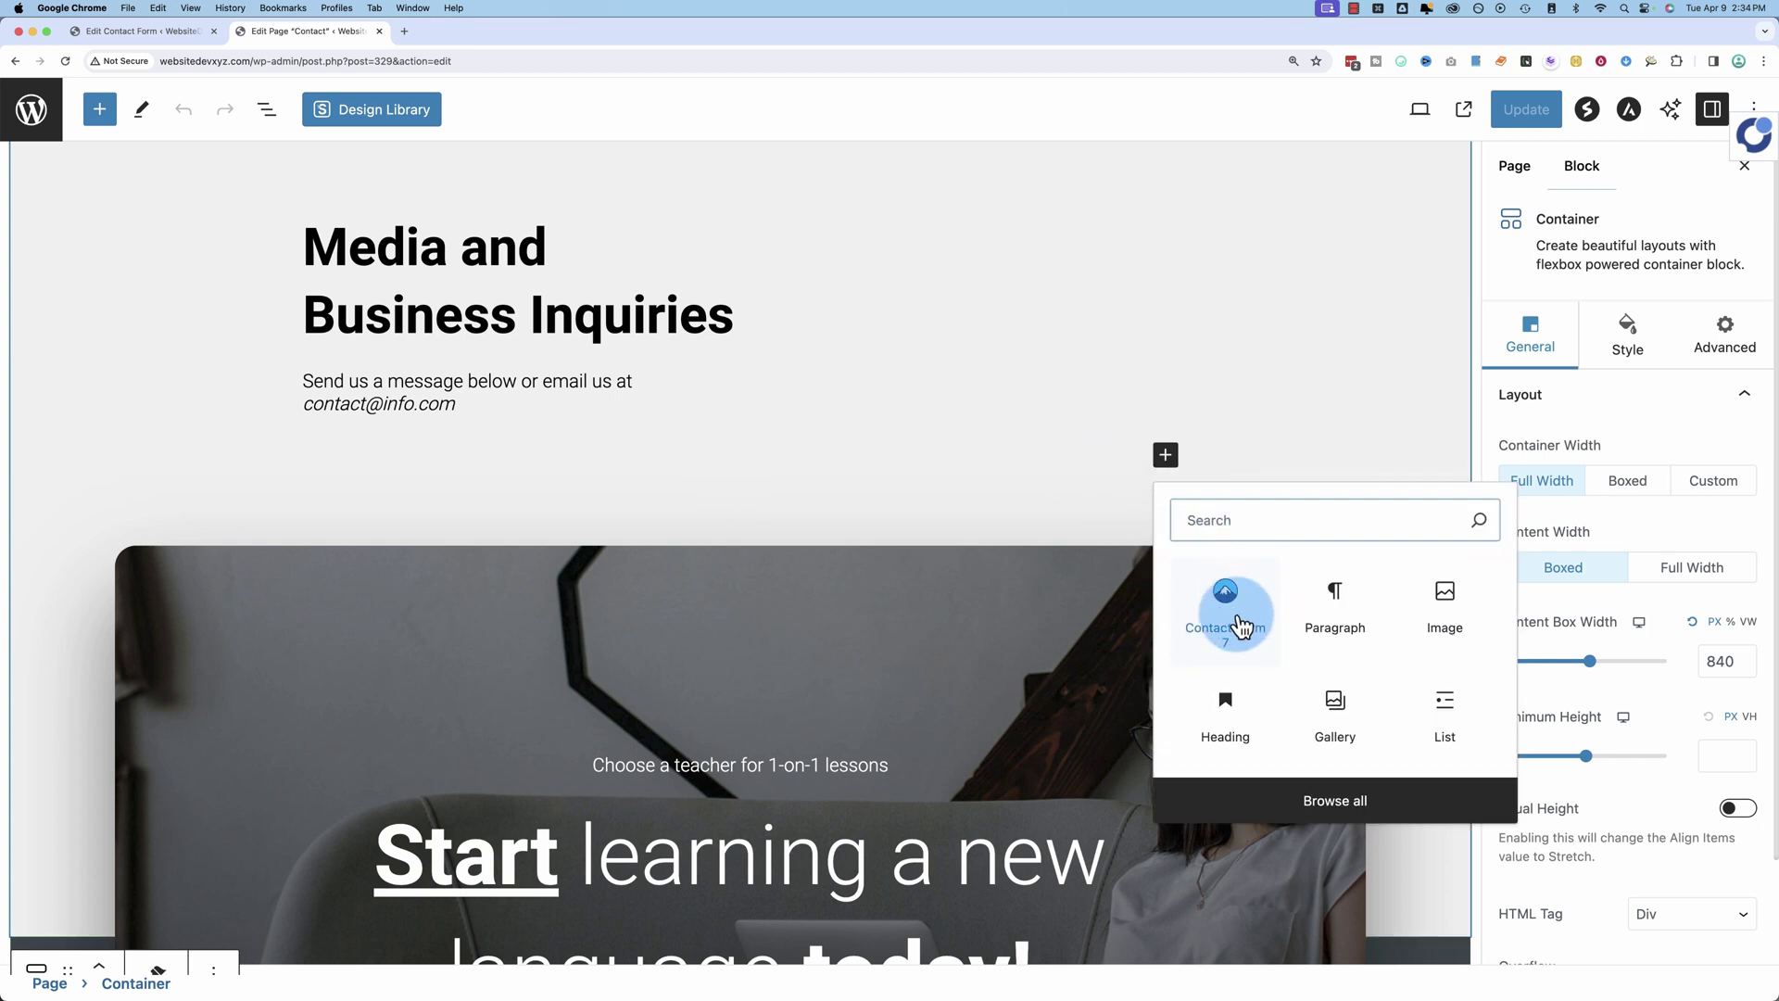
{"action": "left_click", "coordinate": [1219, 521]}
{"action": "type", "text": "c"}
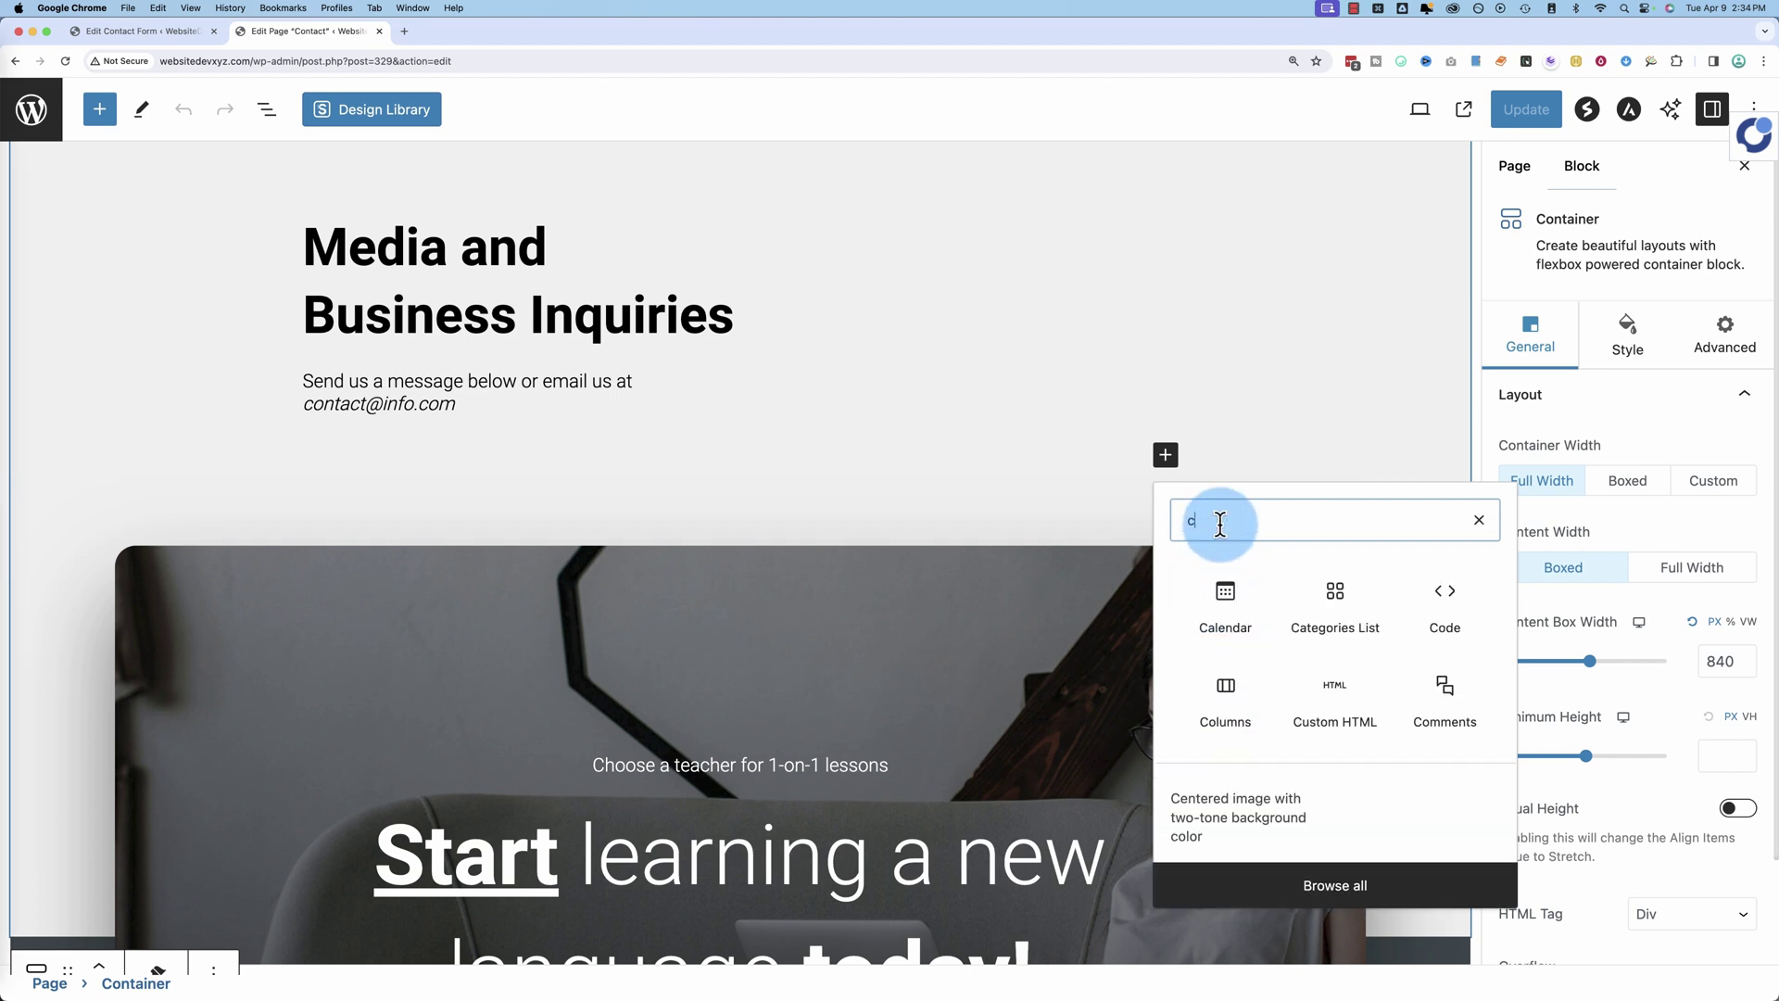
{"action": "type", "text": "ontact"}
{"action": "left_click", "coordinate": [1219, 603]}
{"action": "left_click", "coordinate": [401, 554]}
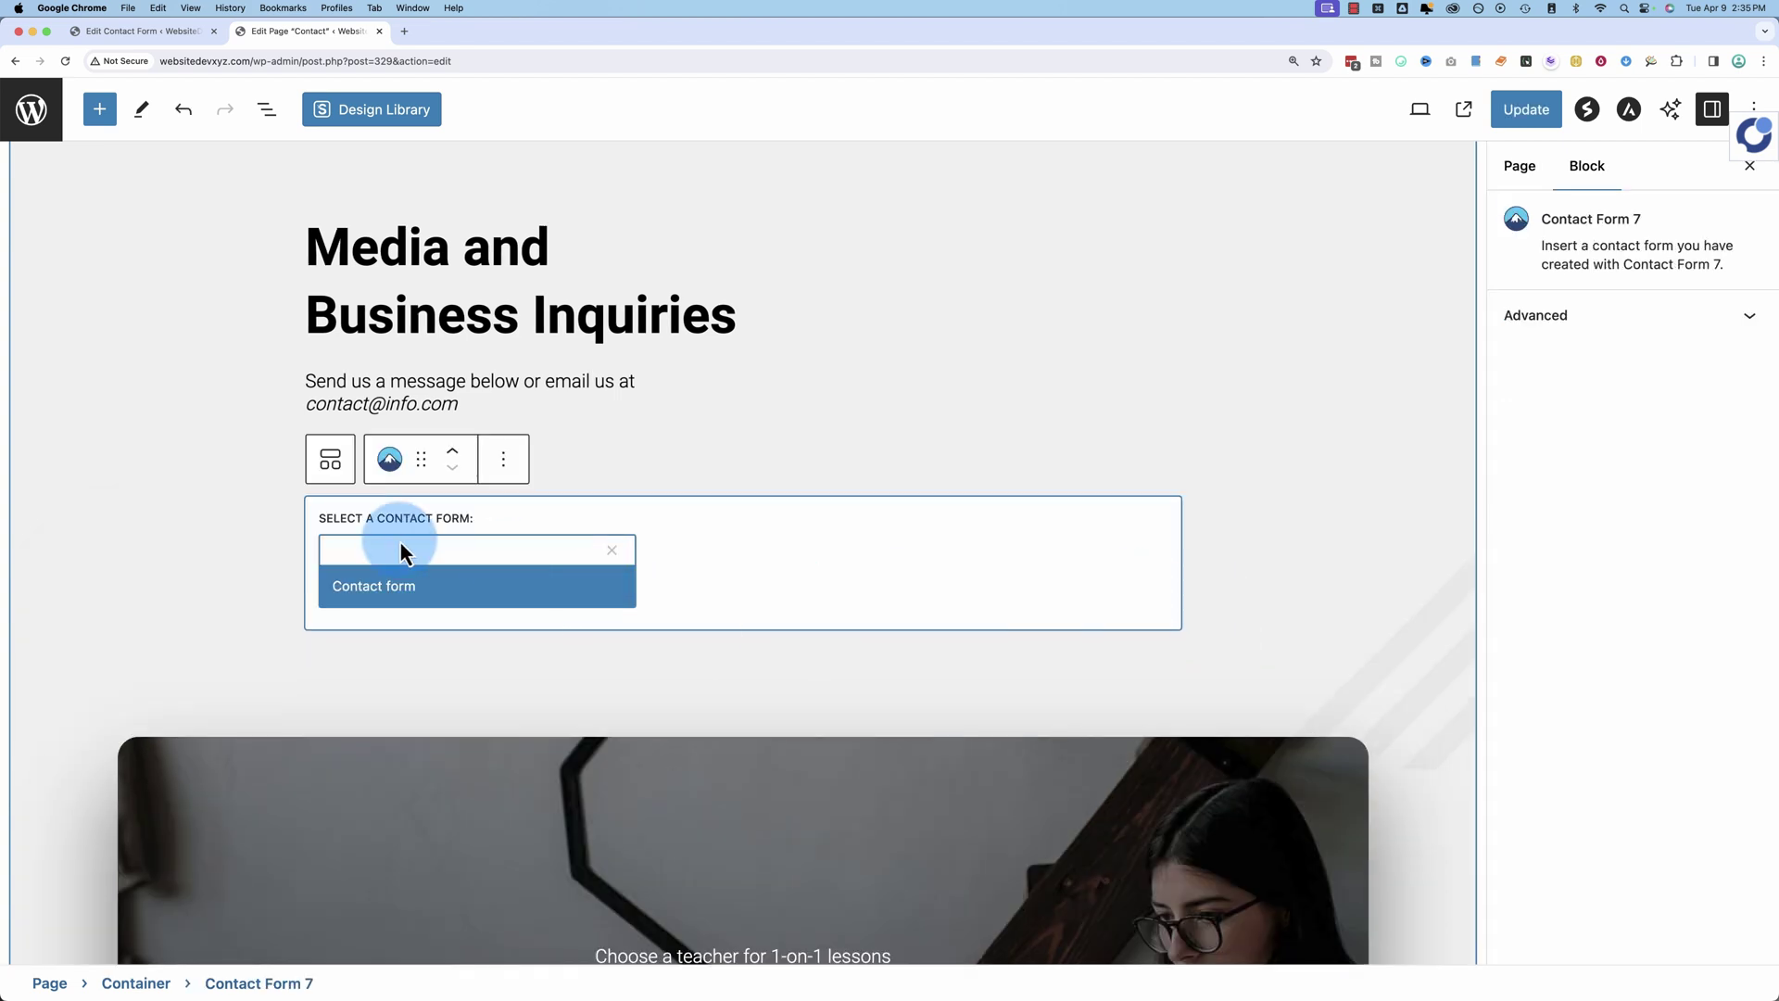
{"action": "left_click", "coordinate": [367, 593]}
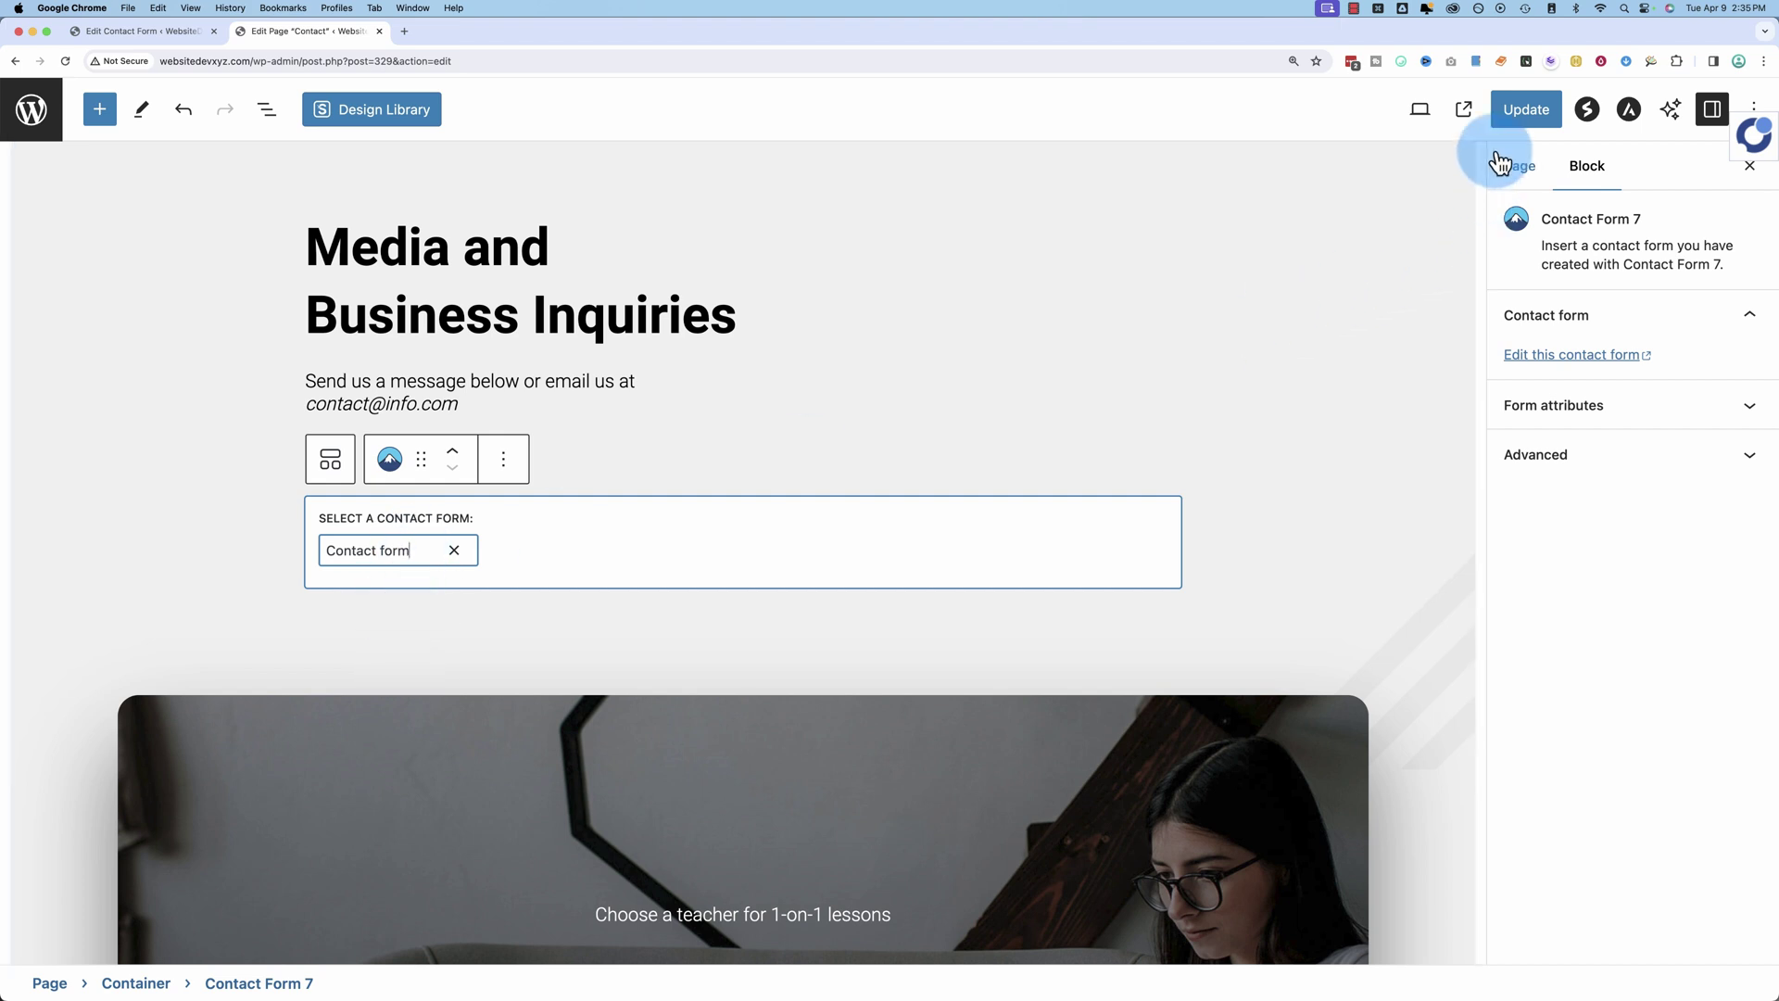
{"action": "left_click", "coordinate": [1527, 111]}
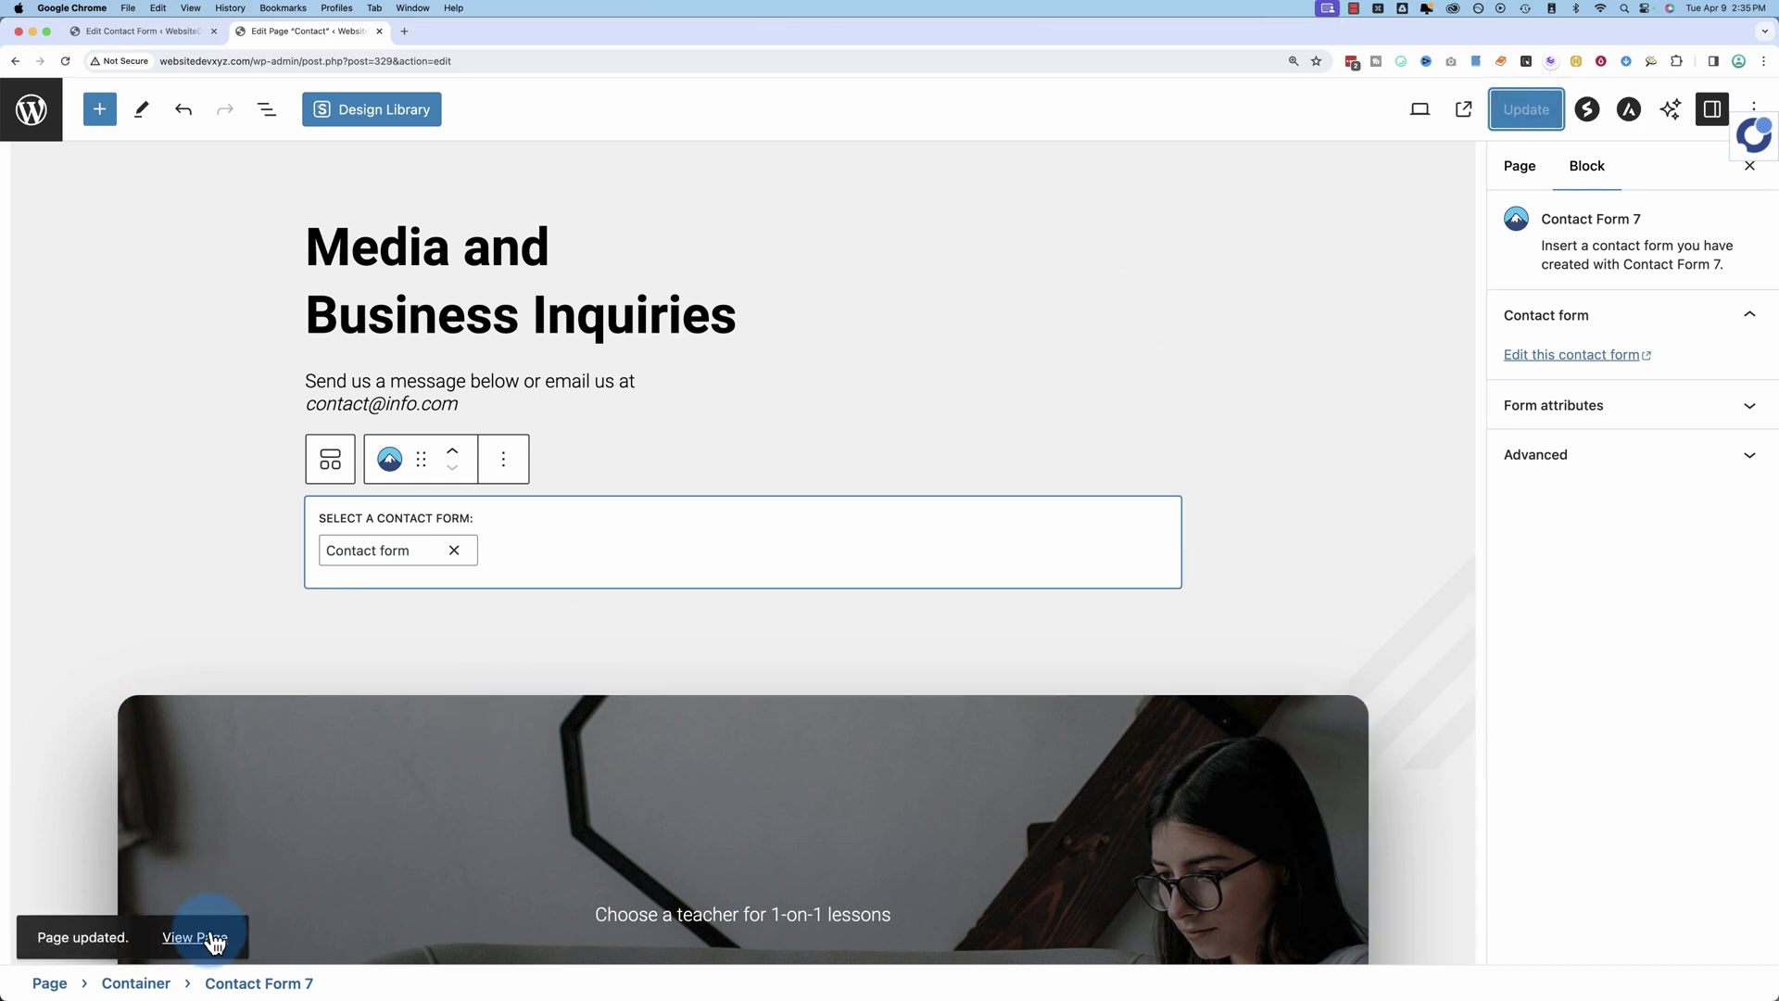
Step: View the updated Contact page and scroll down to its form fields and Submit button
{"action": "left_click", "coordinate": [195, 938]}
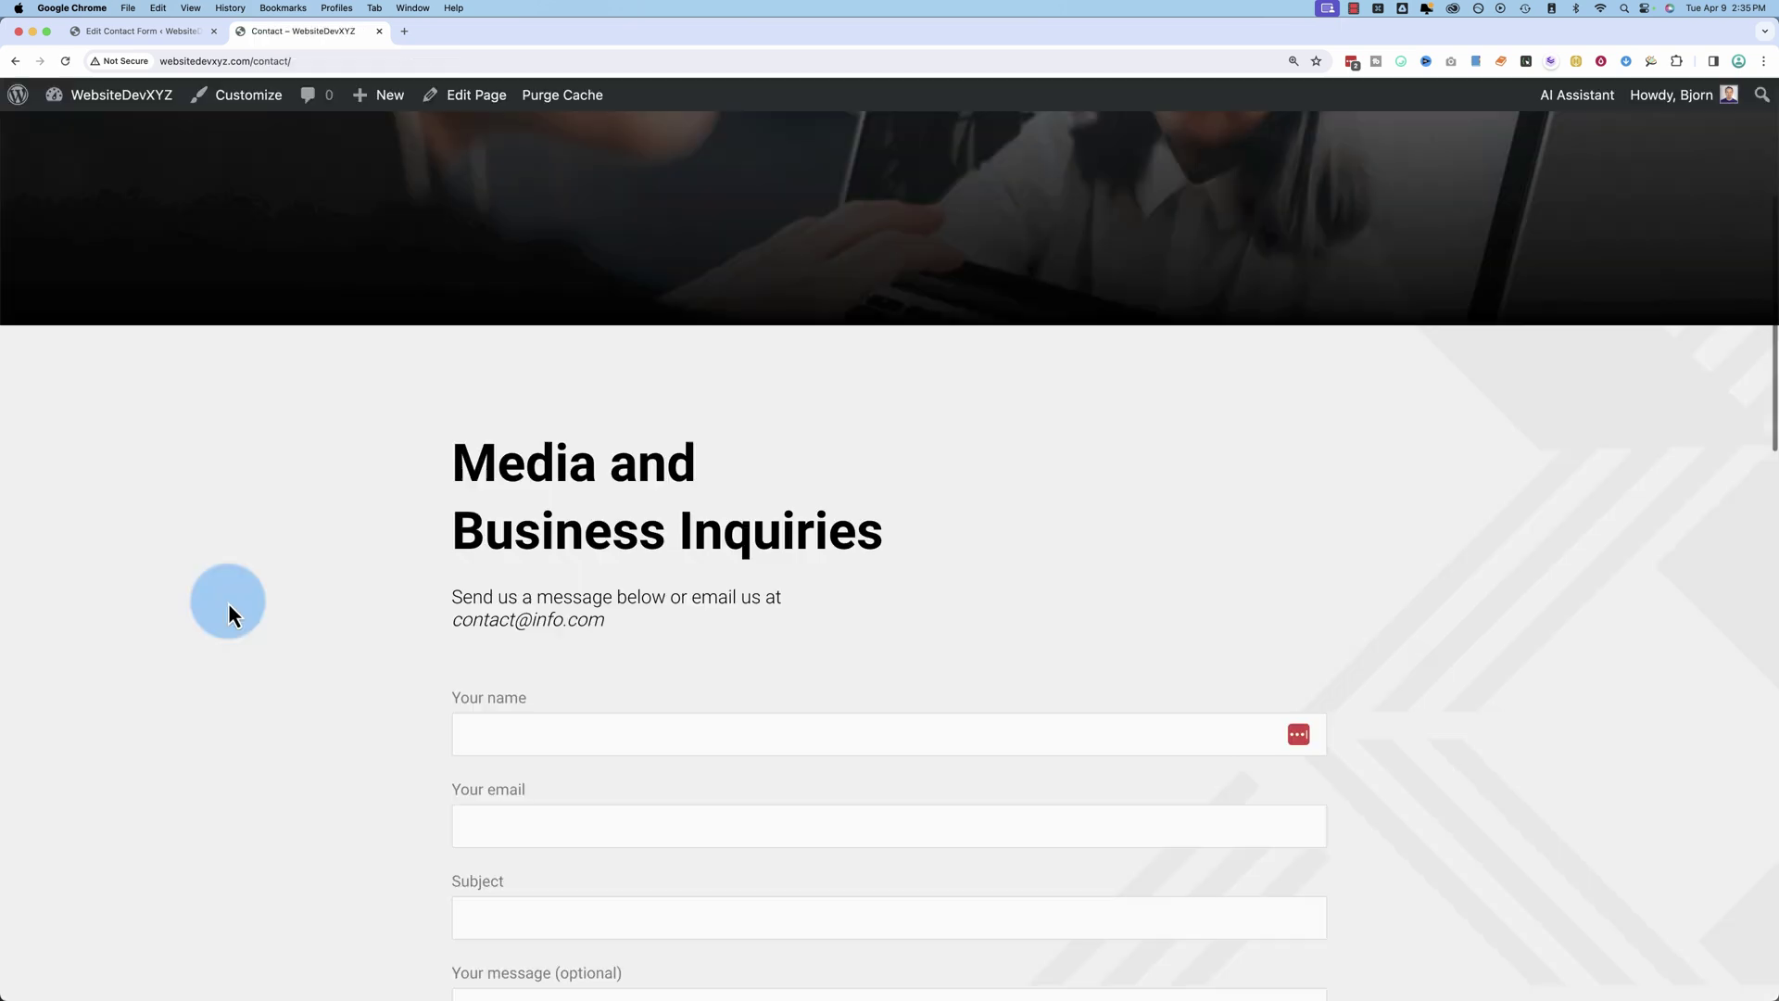
{"action": "scroll", "coordinate": [228, 602], "scroll_direction": "down", "scroll_amount": 4}
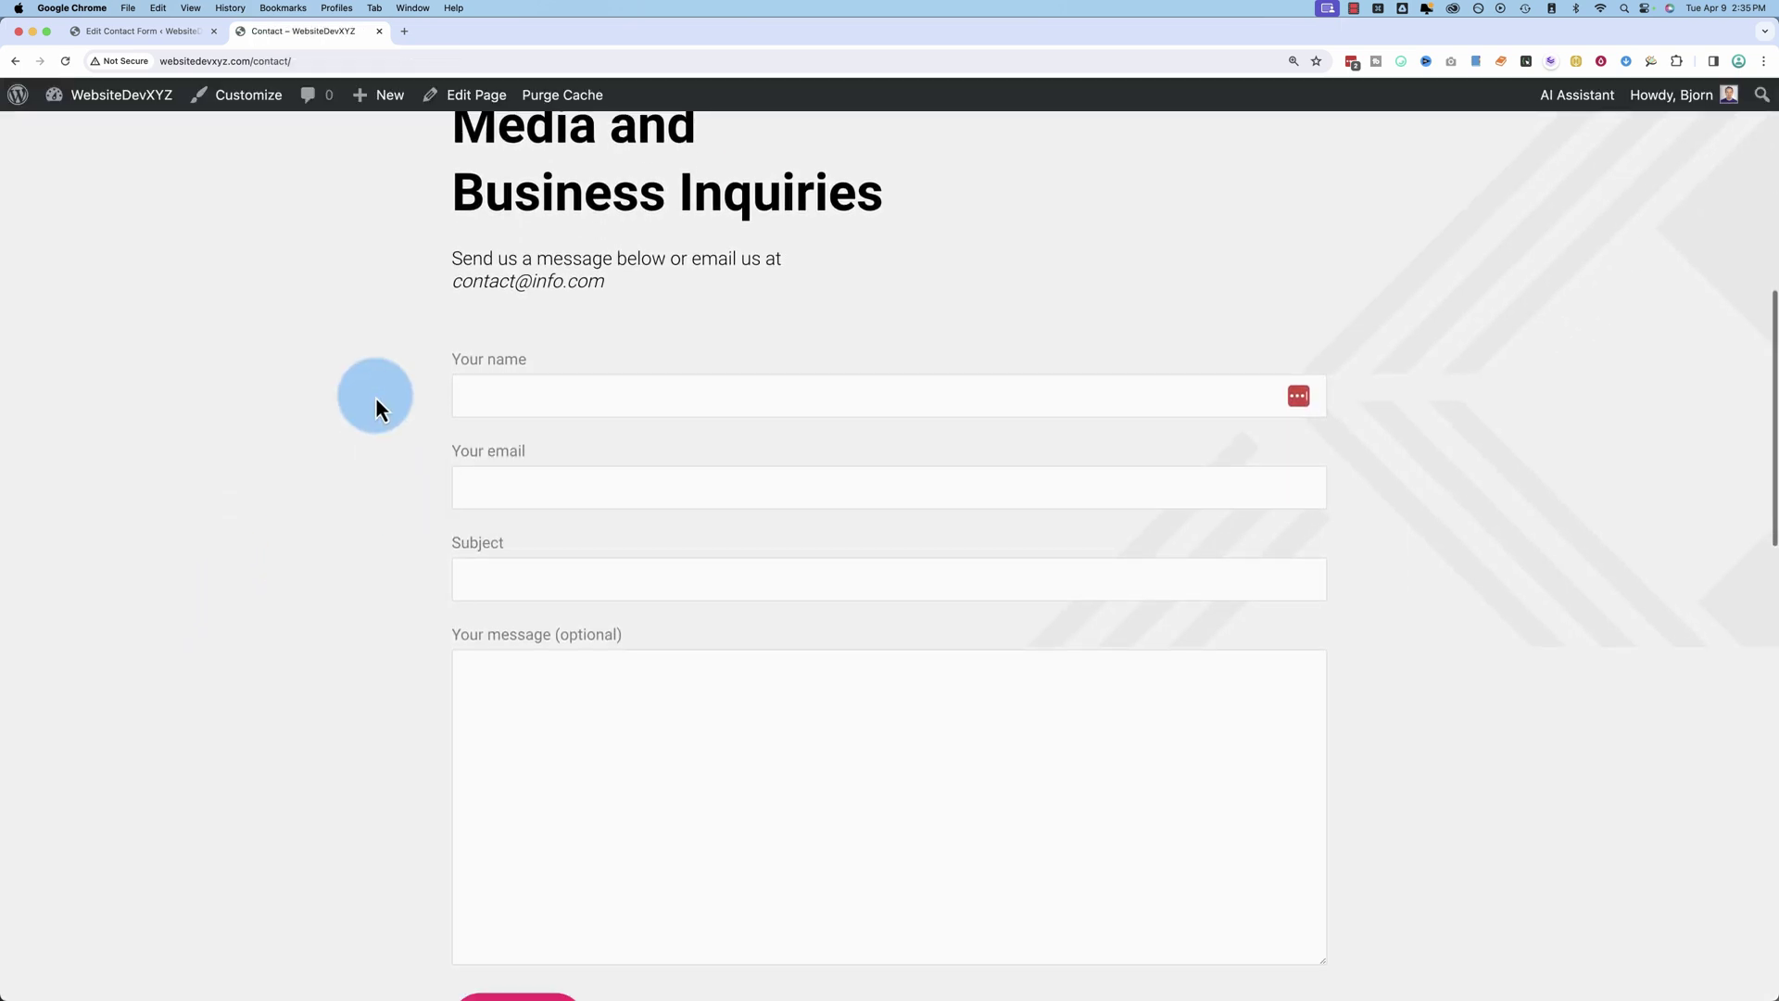
{"action": "scroll", "coordinate": [378, 393], "scroll_direction": "down", "scroll_amount": 2}
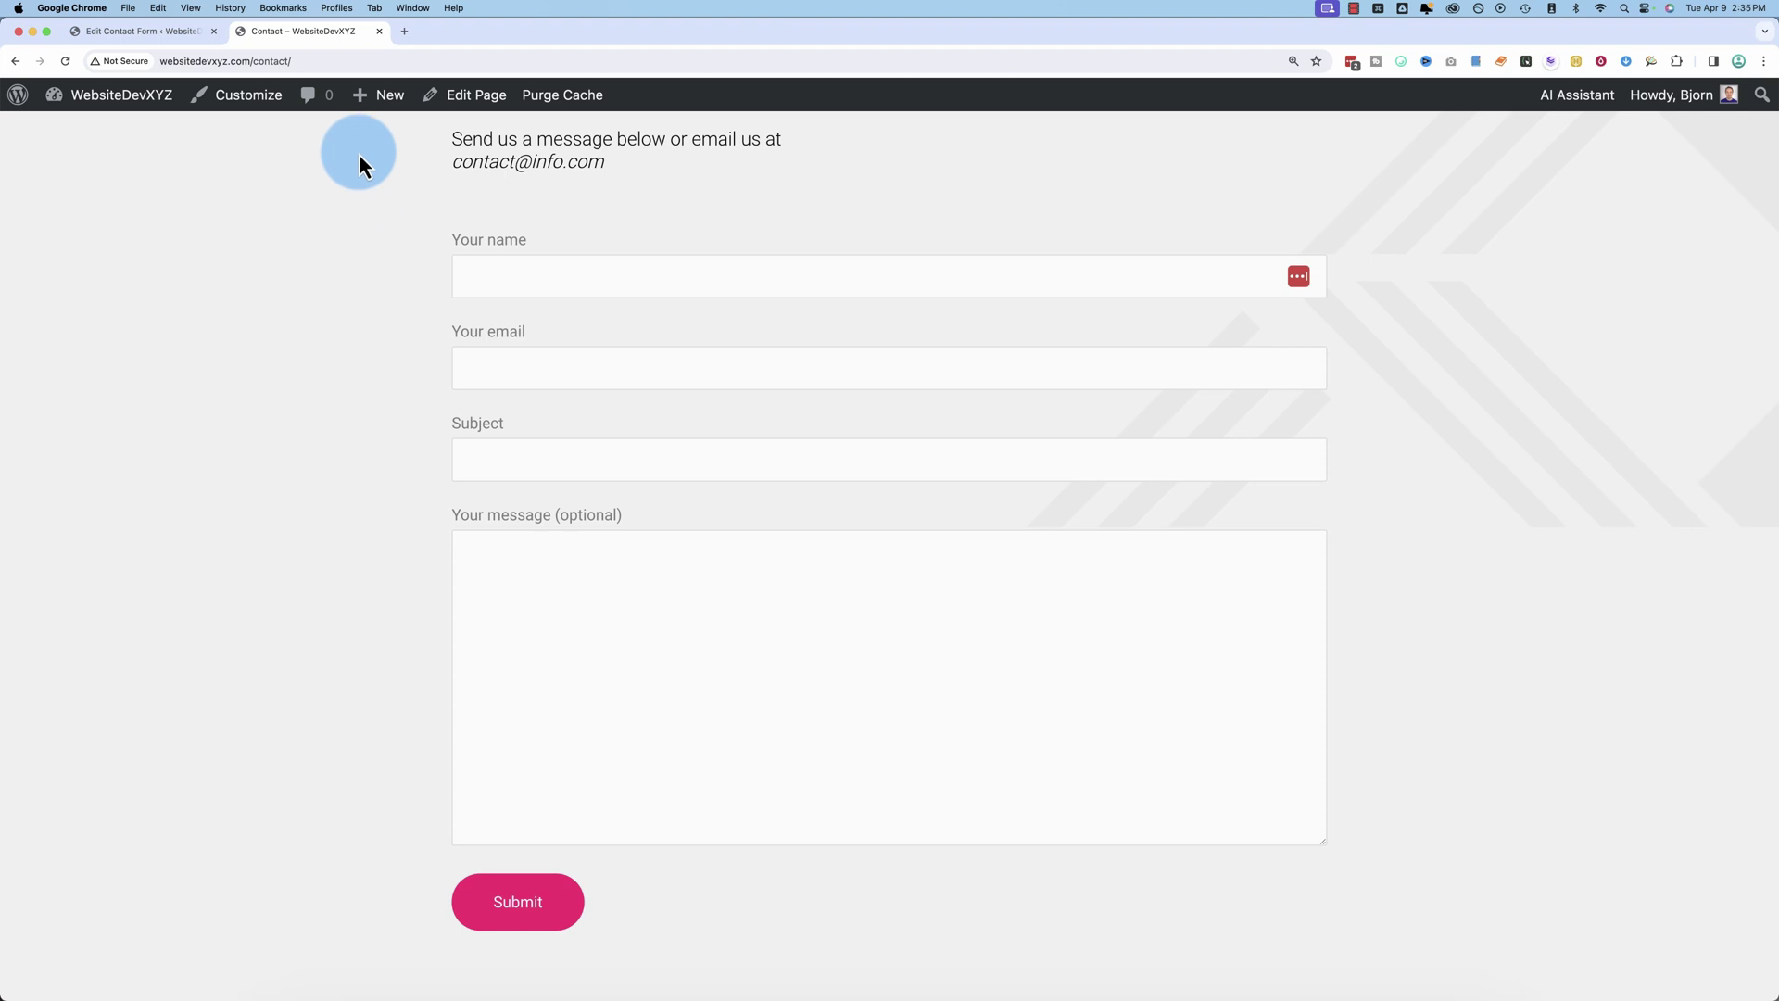
Step: Put the live Contact page in its own window and compare template text with rendered field labels
{"action": "left_click_drag", "start_coordinate": [329, 32], "coordinate": [785, 527]}
{"action": "scroll", "coordinate": [785, 526], "scroll_direction": "down", "scroll_amount": 1}
{"action": "scroll", "coordinate": [786, 526], "scroll_direction": "up", "scroll_amount": 5}
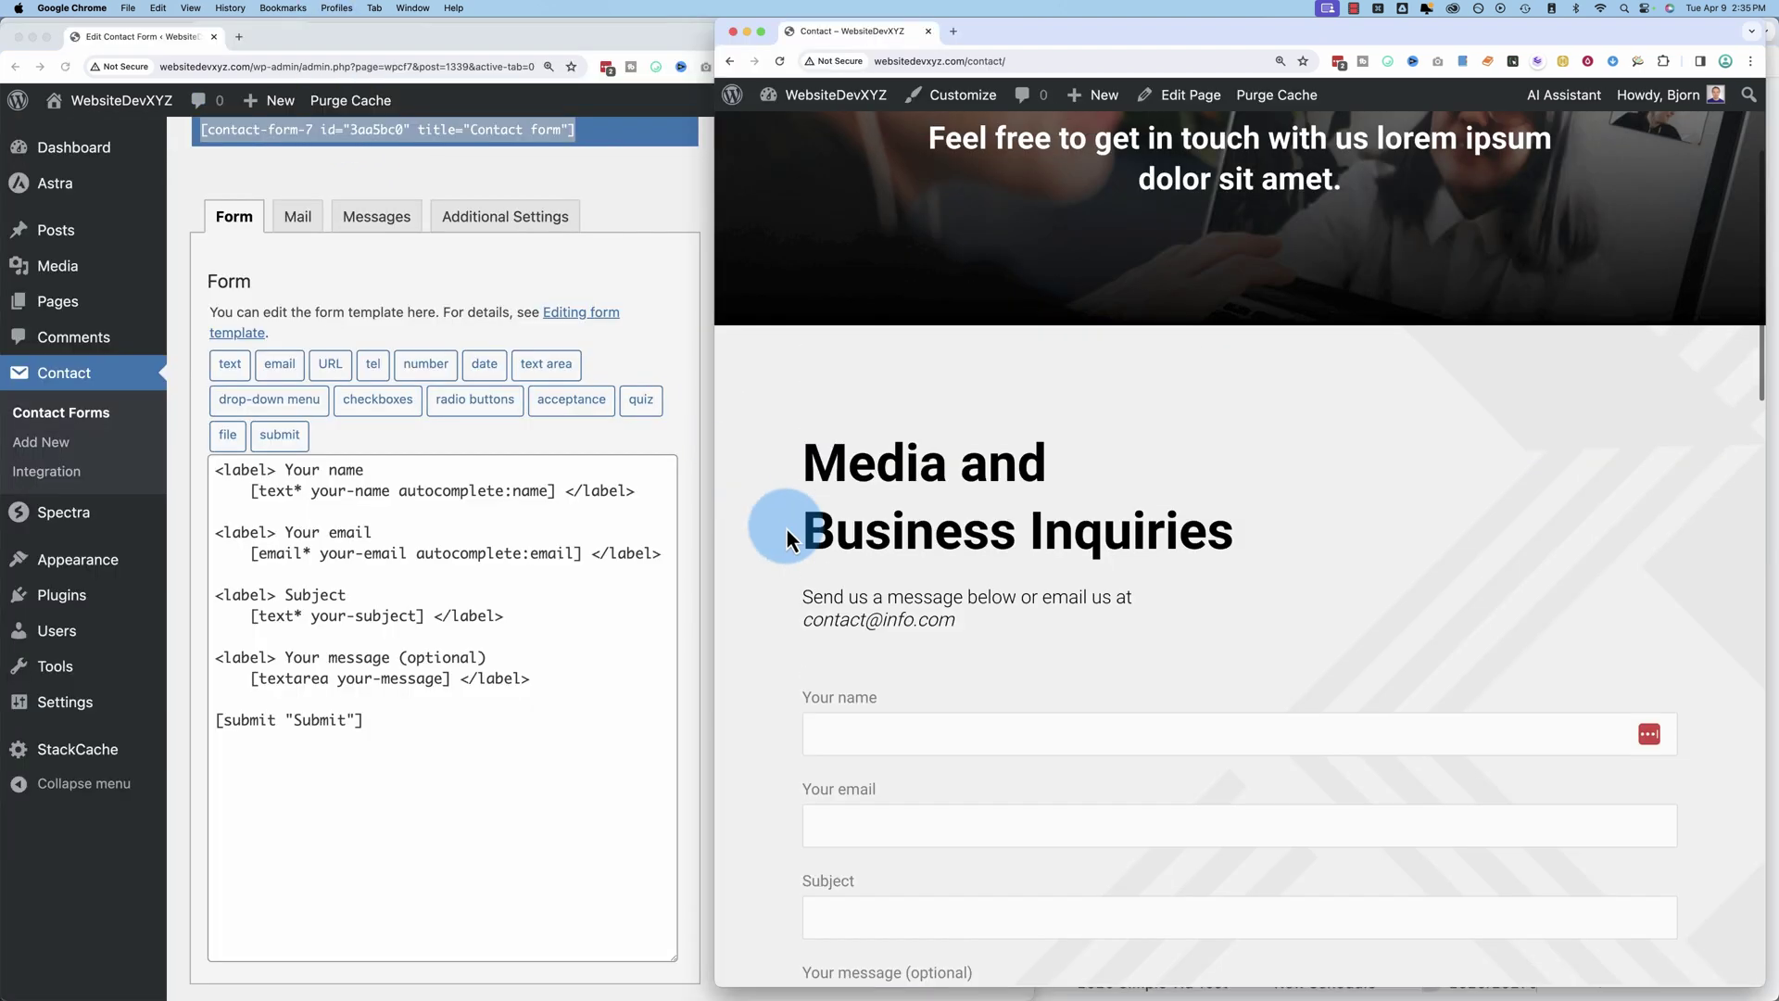
{"action": "scroll", "coordinate": [785, 526], "scroll_direction": "down", "scroll_amount": 2}
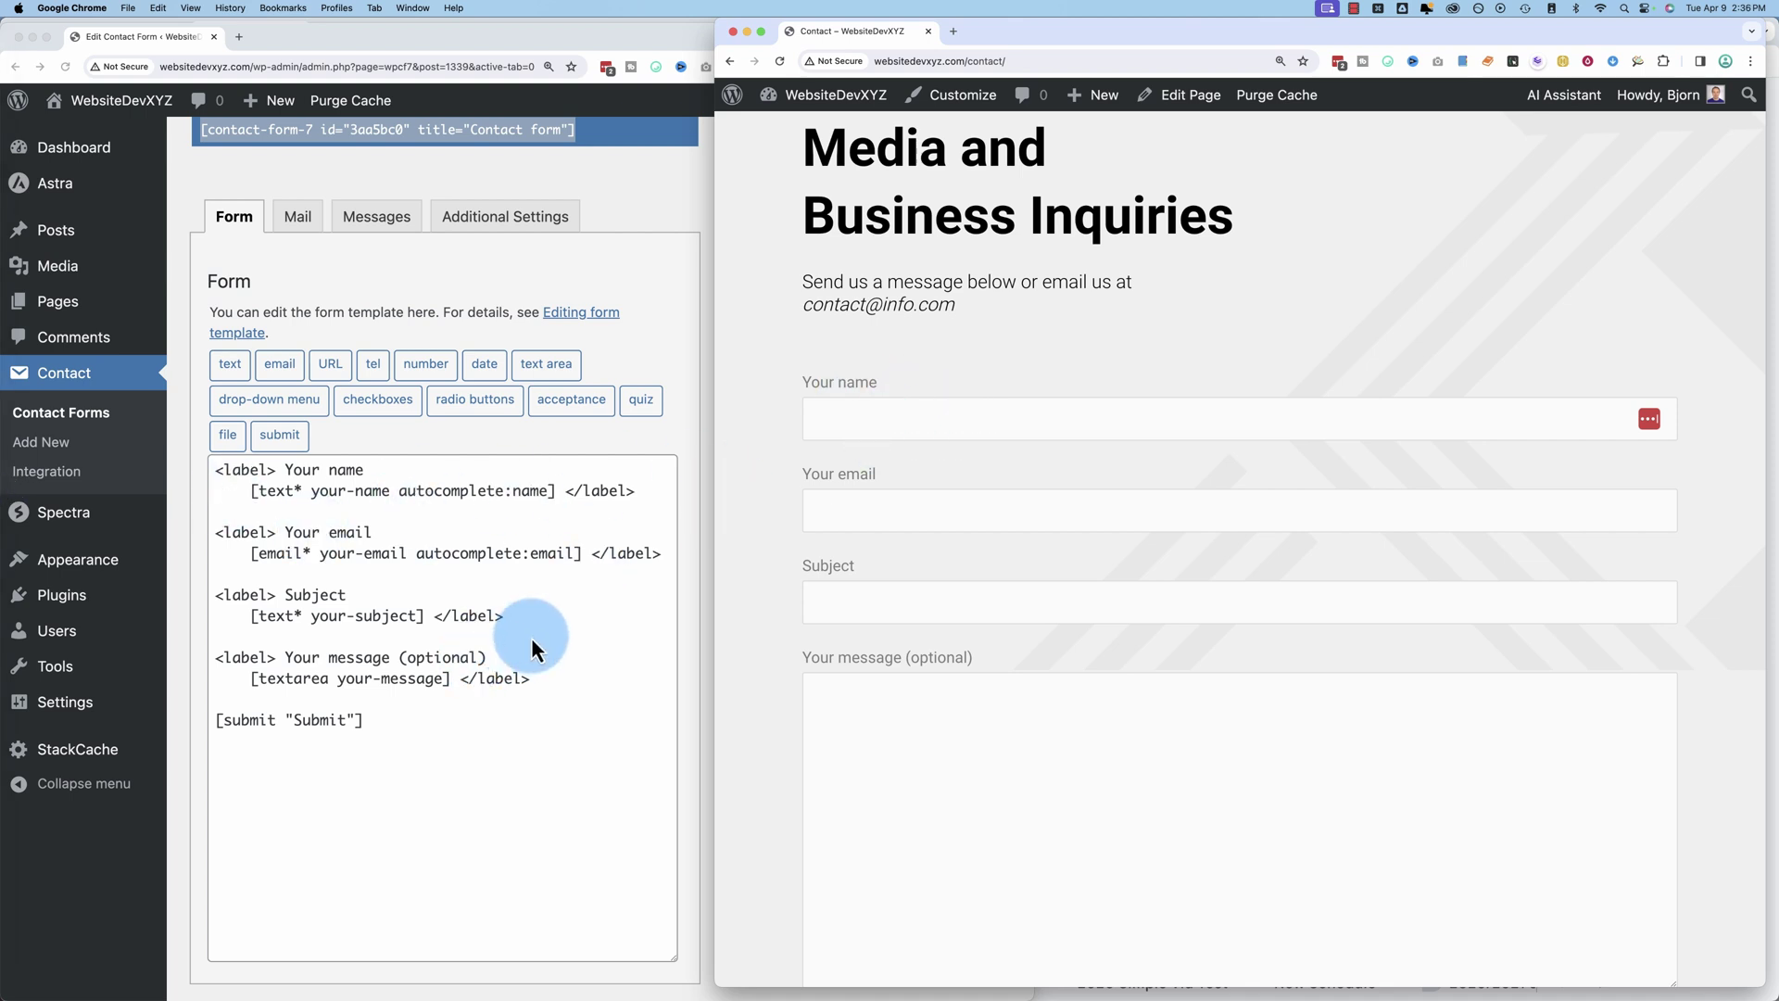
{"action": "left_click", "coordinate": [435, 702]}
{"action": "left_click_drag", "start_coordinate": [396, 723], "coordinate": [199, 469]}
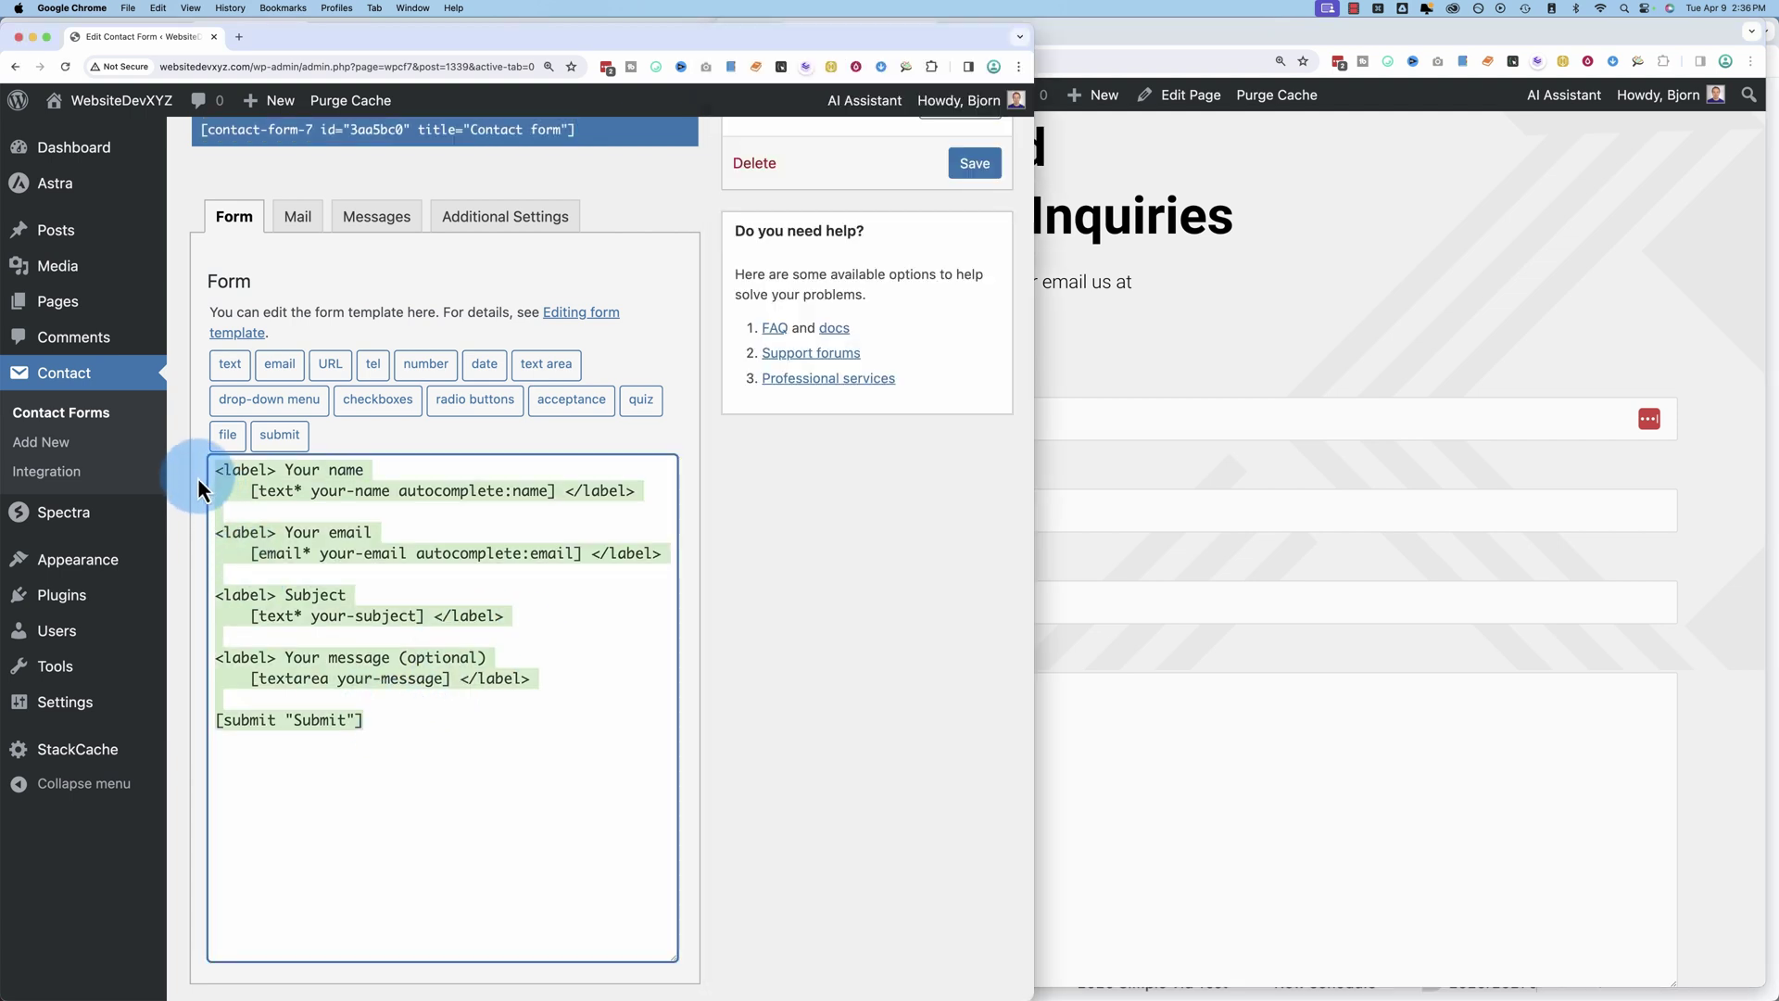
{"action": "left_click", "coordinate": [1108, 332]}
{"action": "left_click_drag", "start_coordinate": [806, 386], "coordinate": [1016, 731]}
{"action": "scroll", "coordinate": [842, 667], "scroll_direction": "down", "scroll_amount": 3}
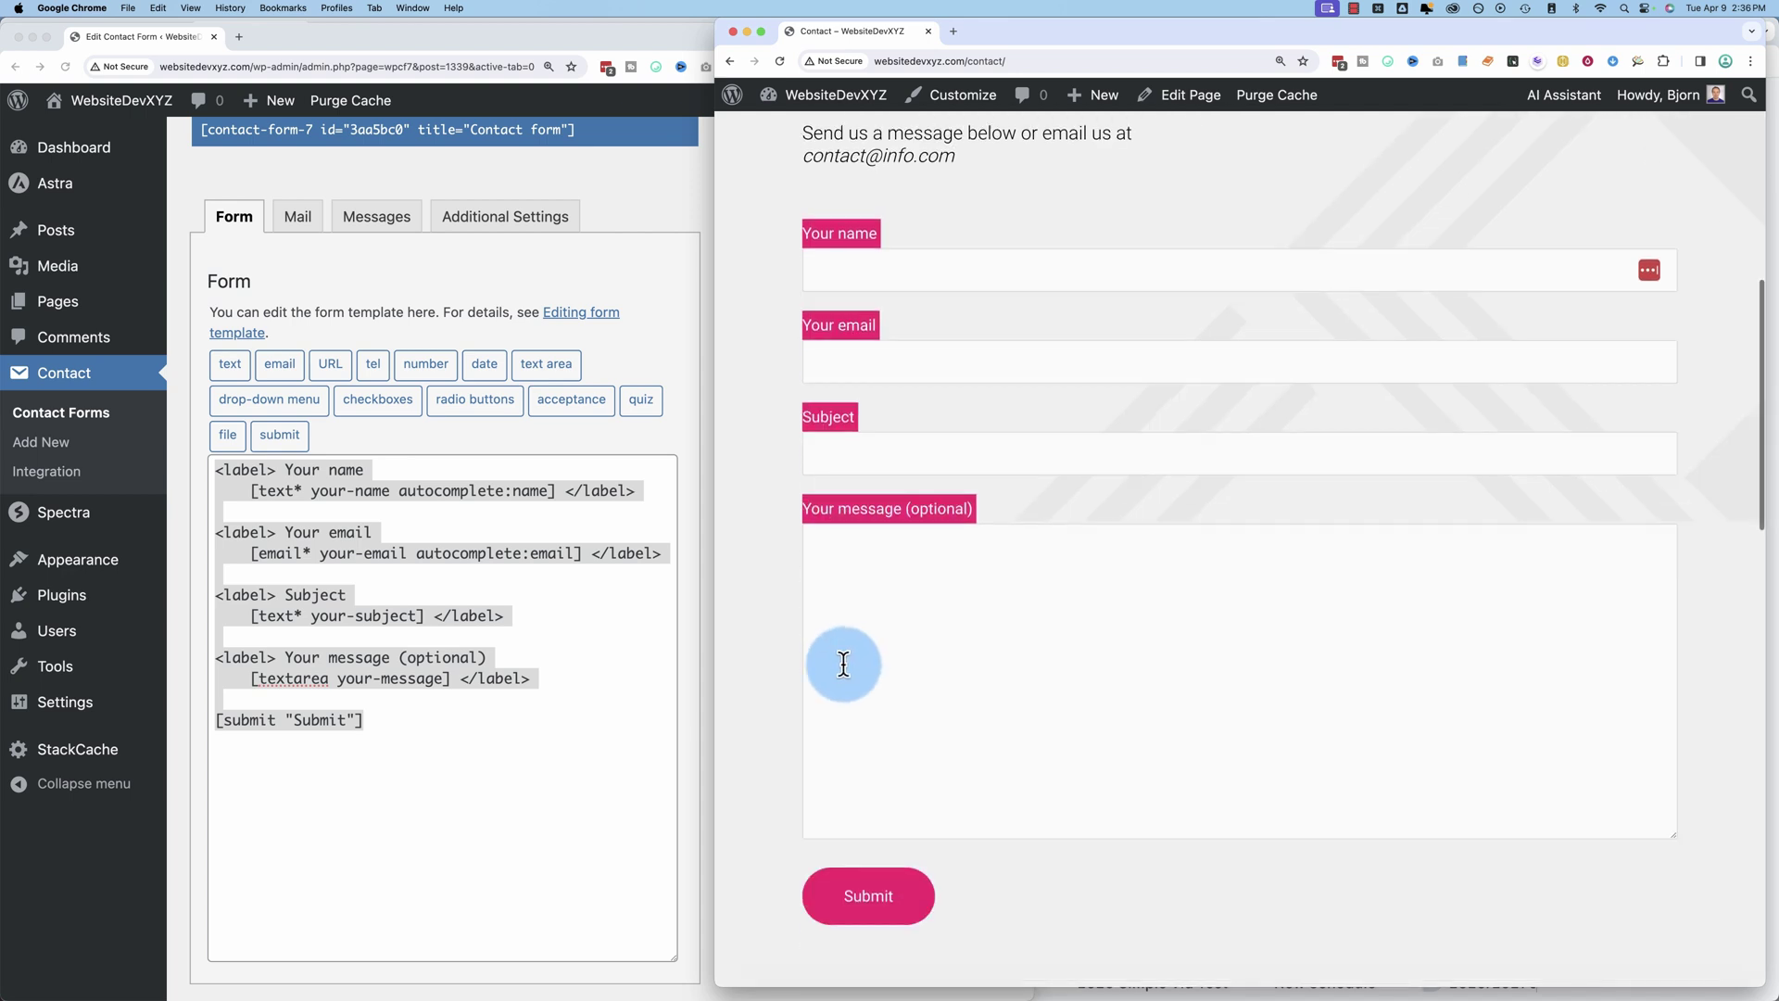
Step: Maximise the form editor and copy the Your email label block
{"action": "left_click", "coordinate": [782, 681]}
{"action": "left_click", "coordinate": [647, 667]}
{"action": "left_click", "coordinate": [623, 619]}
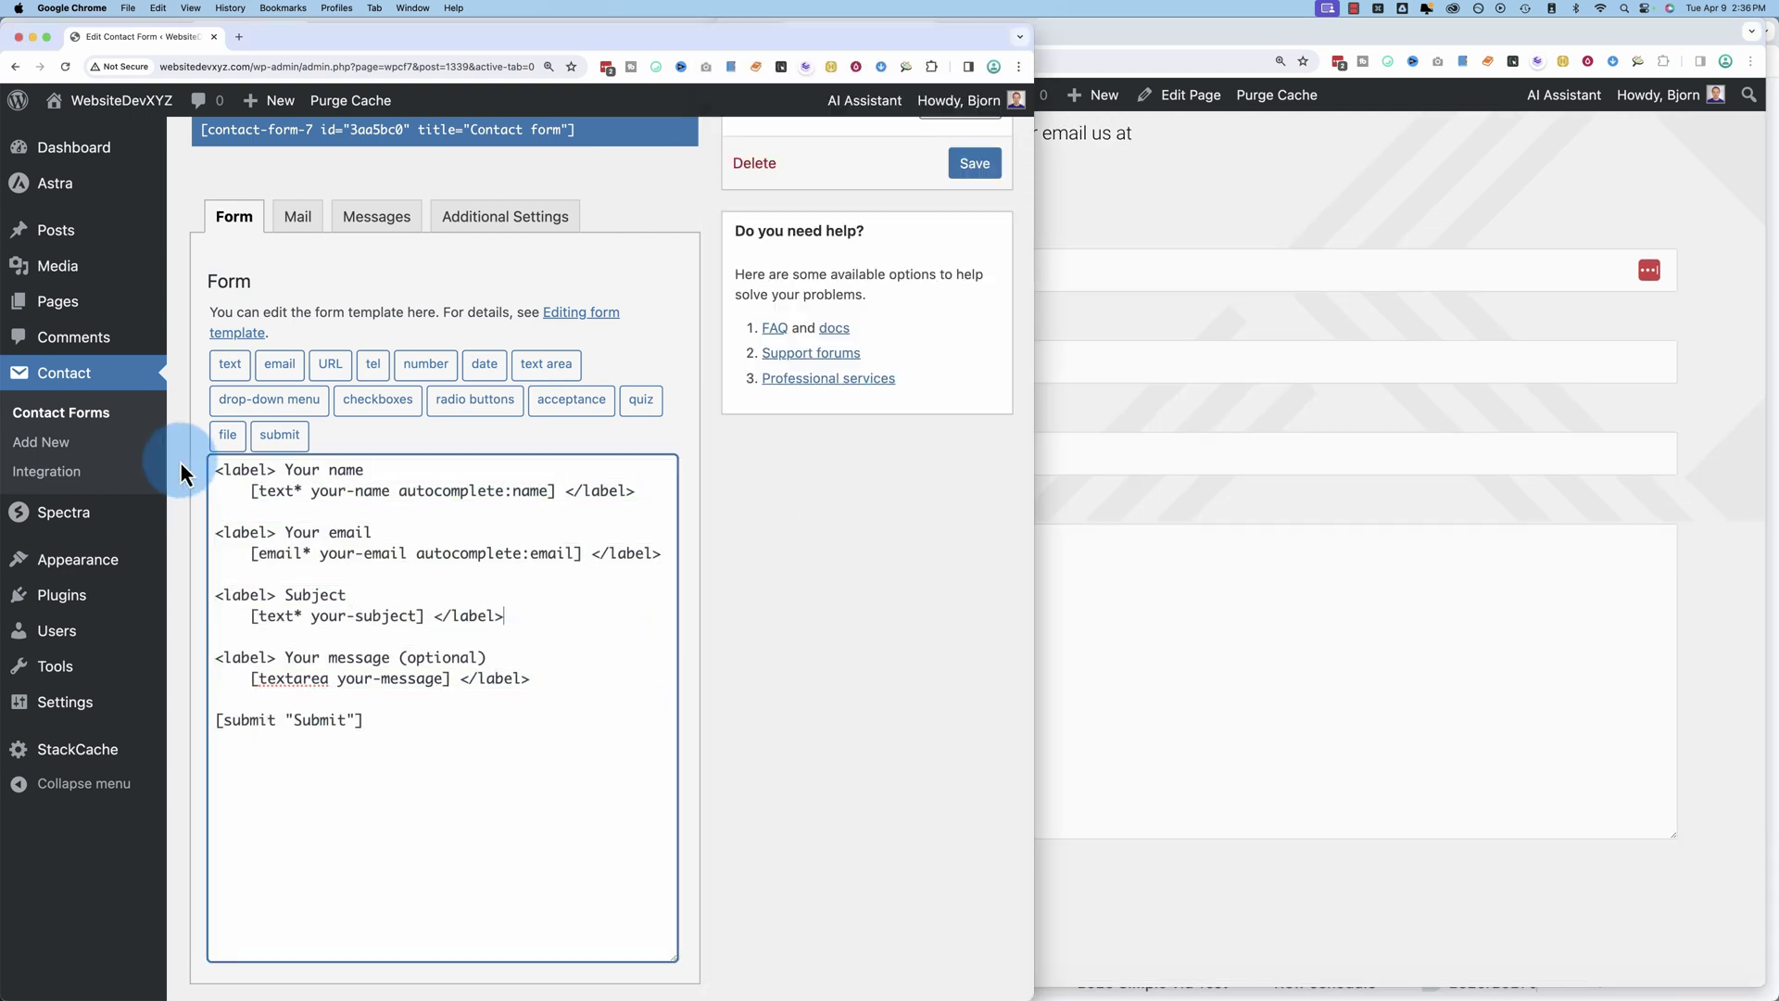
{"action": "key", "text": "ctrl+alt+Return"}
{"action": "left_click", "coordinate": [326, 376]}
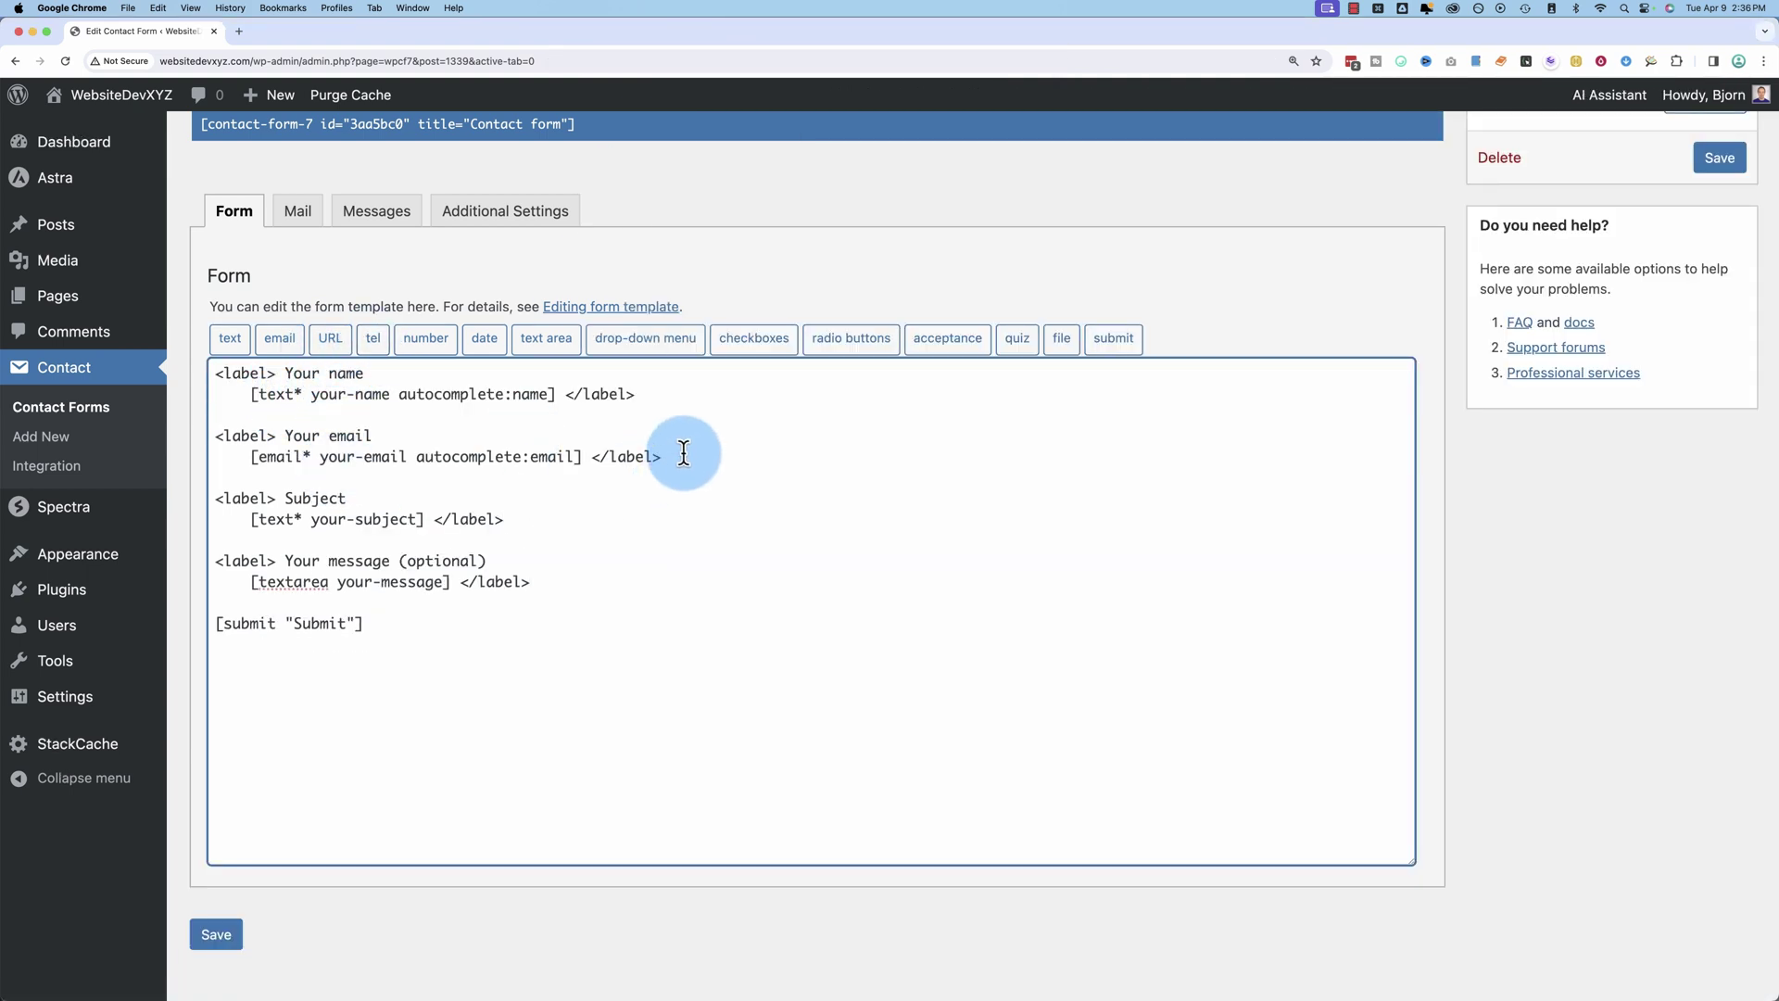
{"action": "left_click_drag", "start_coordinate": [662, 457], "coordinate": [219, 437]}
{"action": "right_click", "coordinate": [252, 436]}
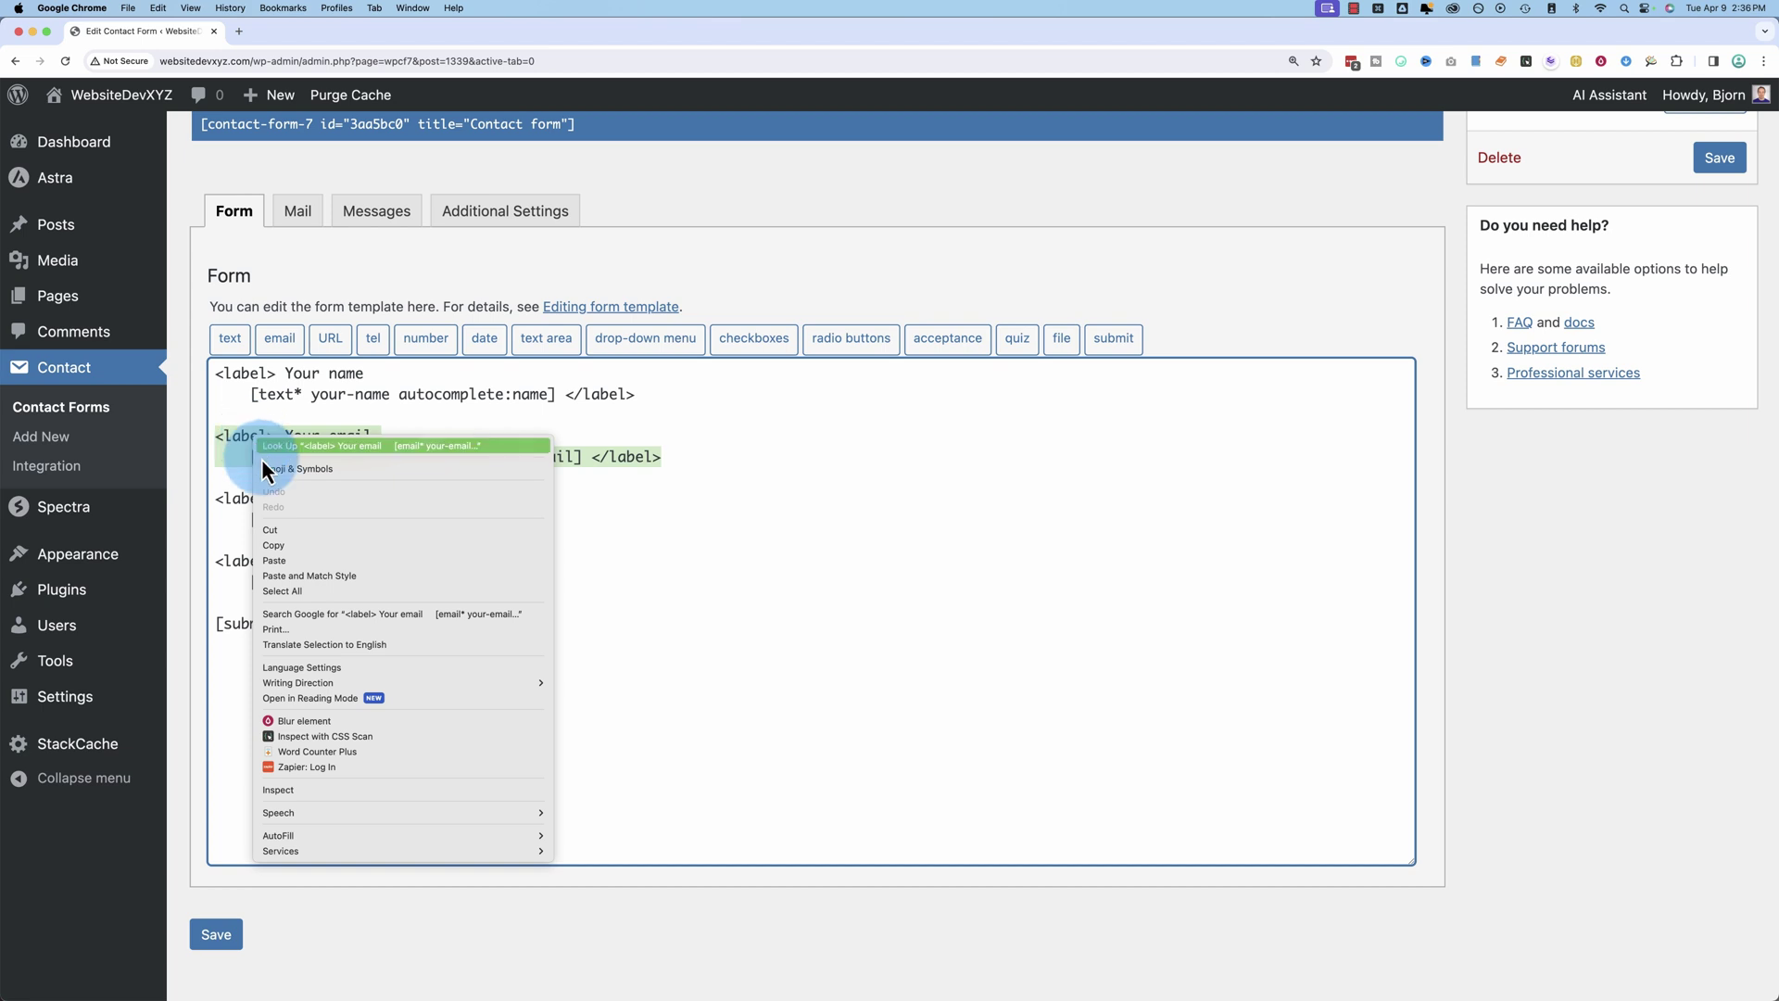
{"action": "left_click", "coordinate": [277, 546]}
Step: Paste the block below, relabel it Your phone number, and delete its email shortcode
{"action": "left_click", "coordinate": [663, 455]}
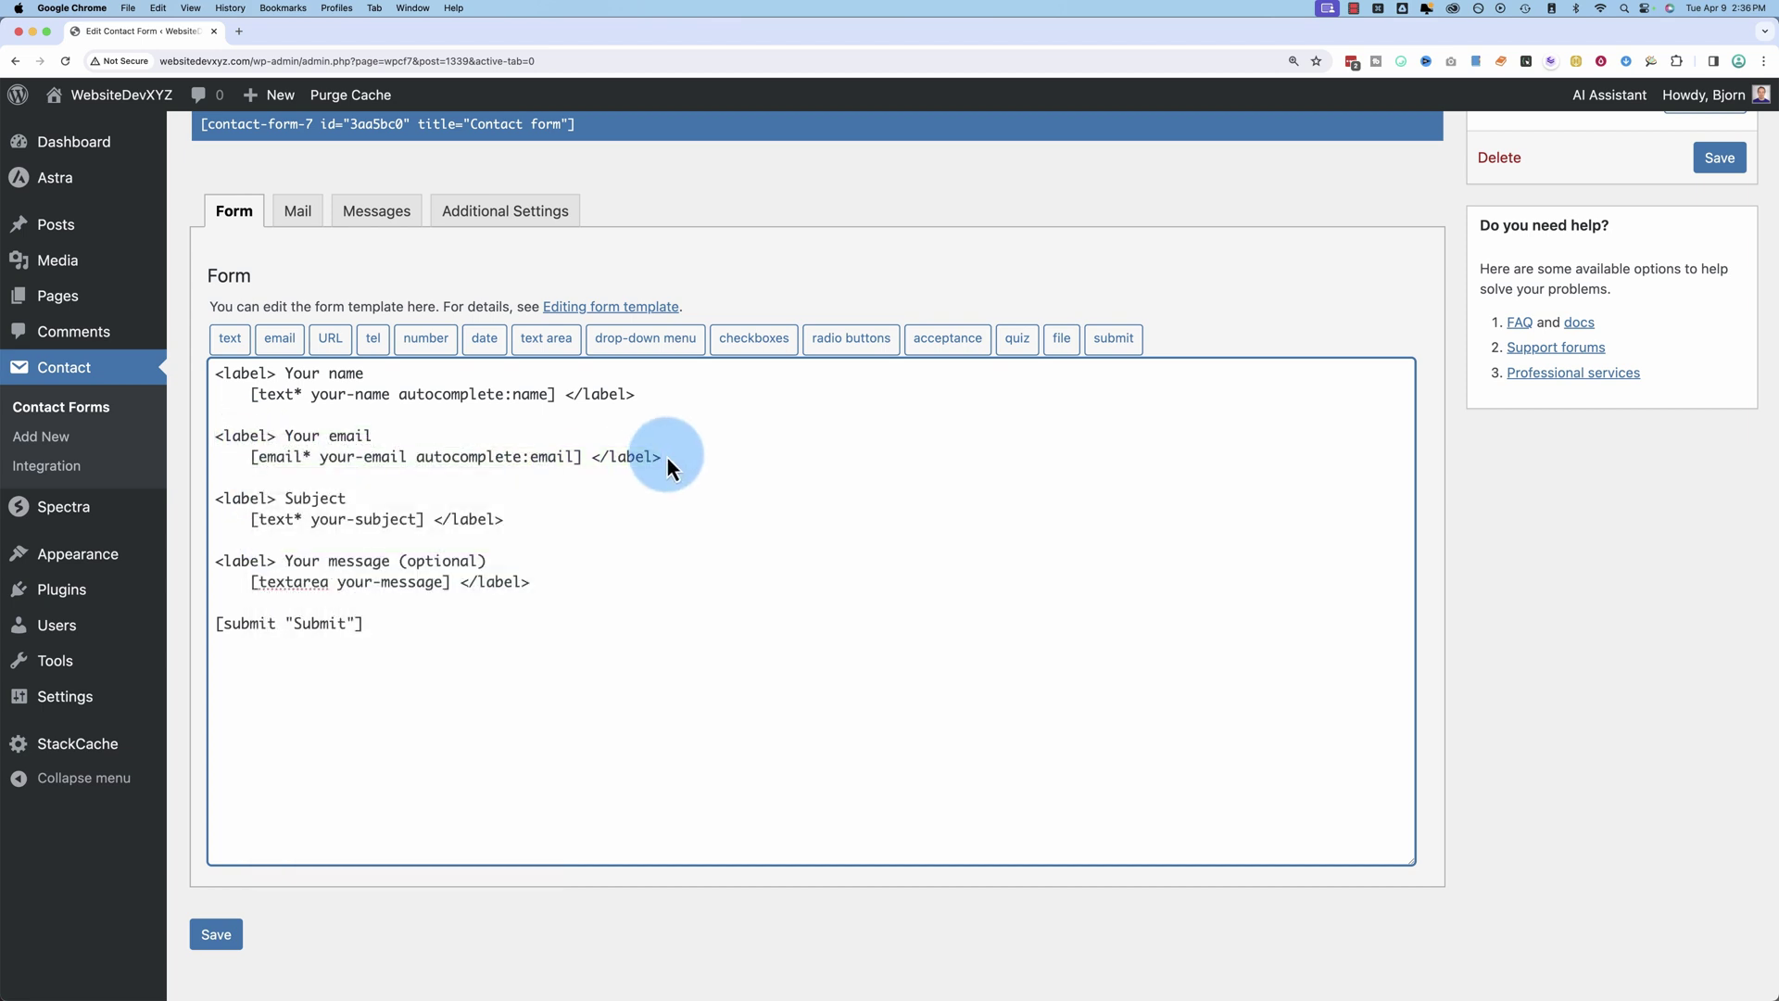
{"action": "key", "text": "Return"}
{"action": "key", "text": "Return"}
{"action": "right_click", "coordinate": [225, 498]}
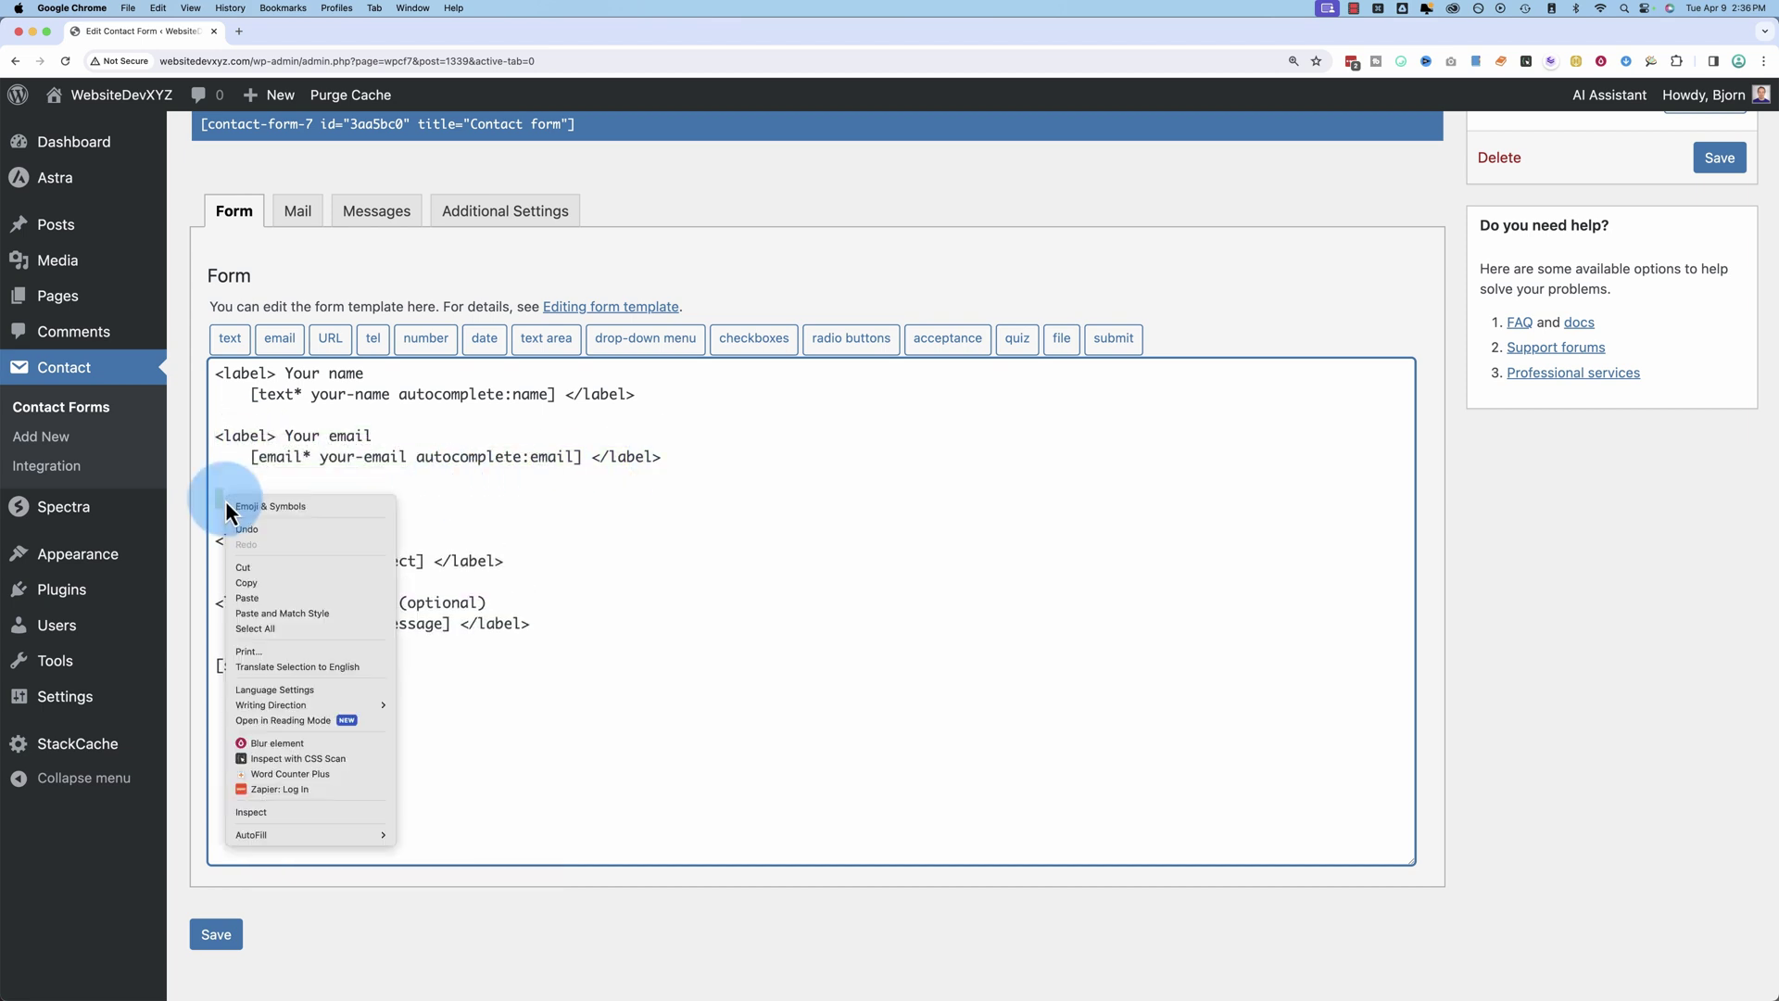
{"action": "left_click", "coordinate": [245, 604]}
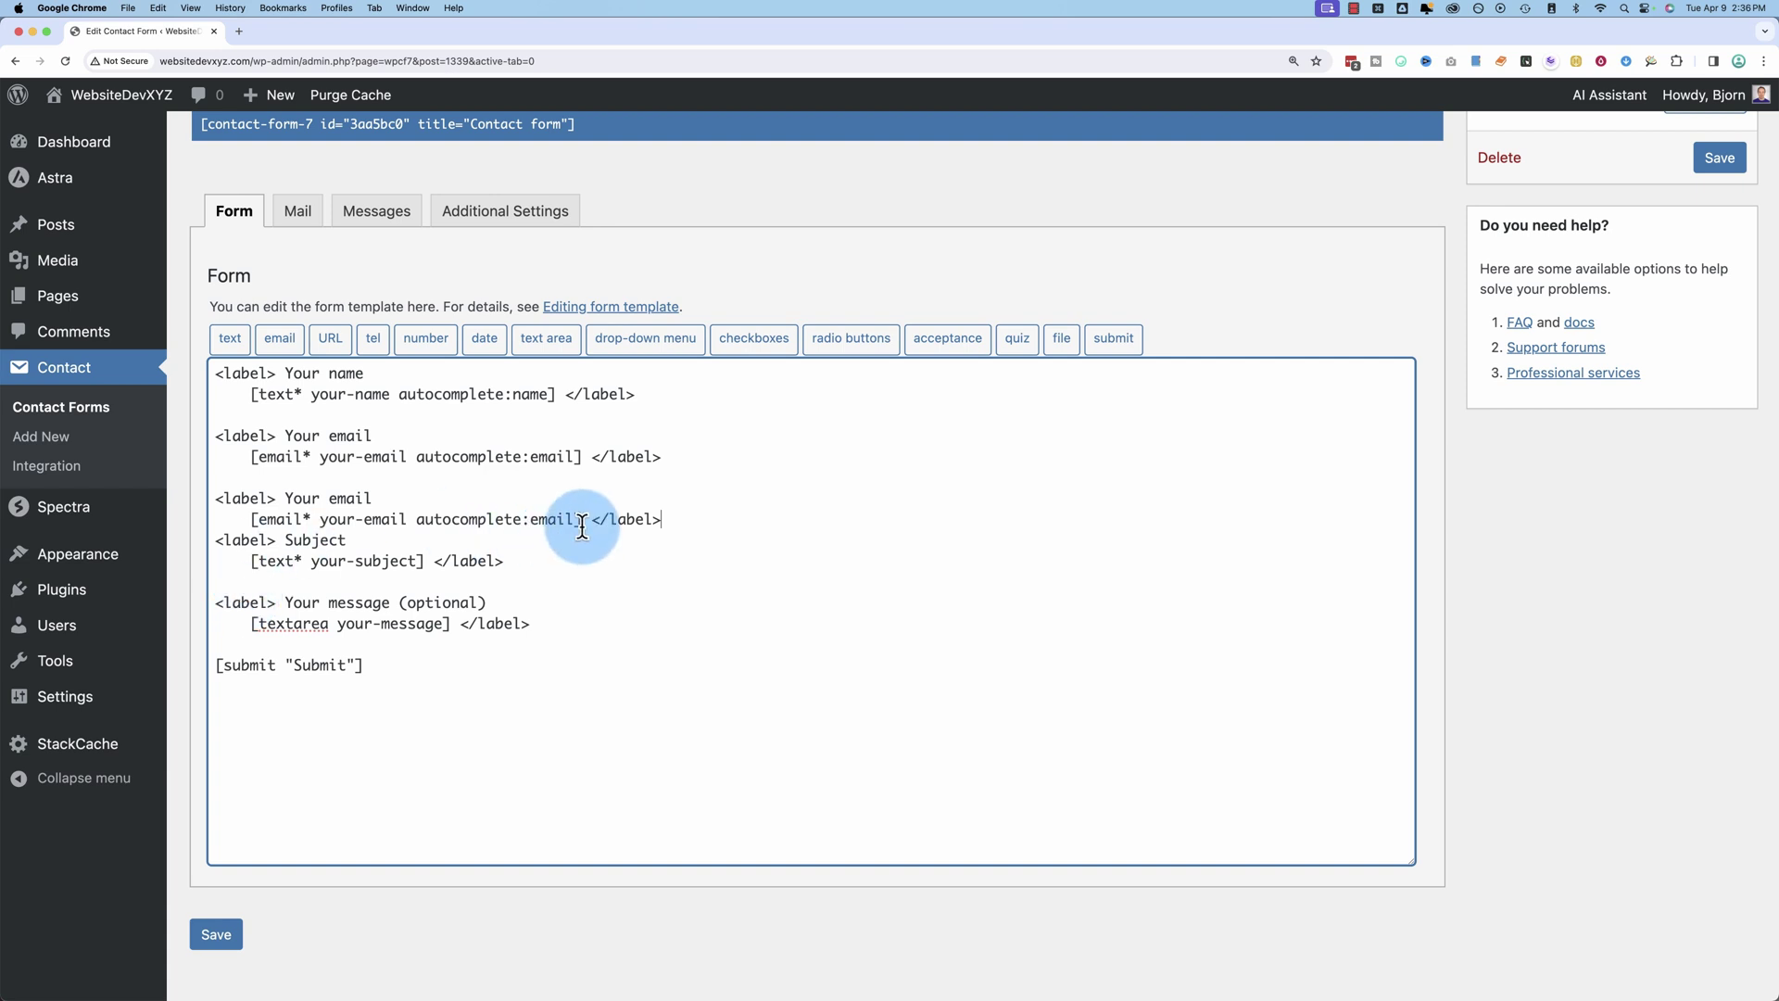
{"action": "key", "text": "Return"}
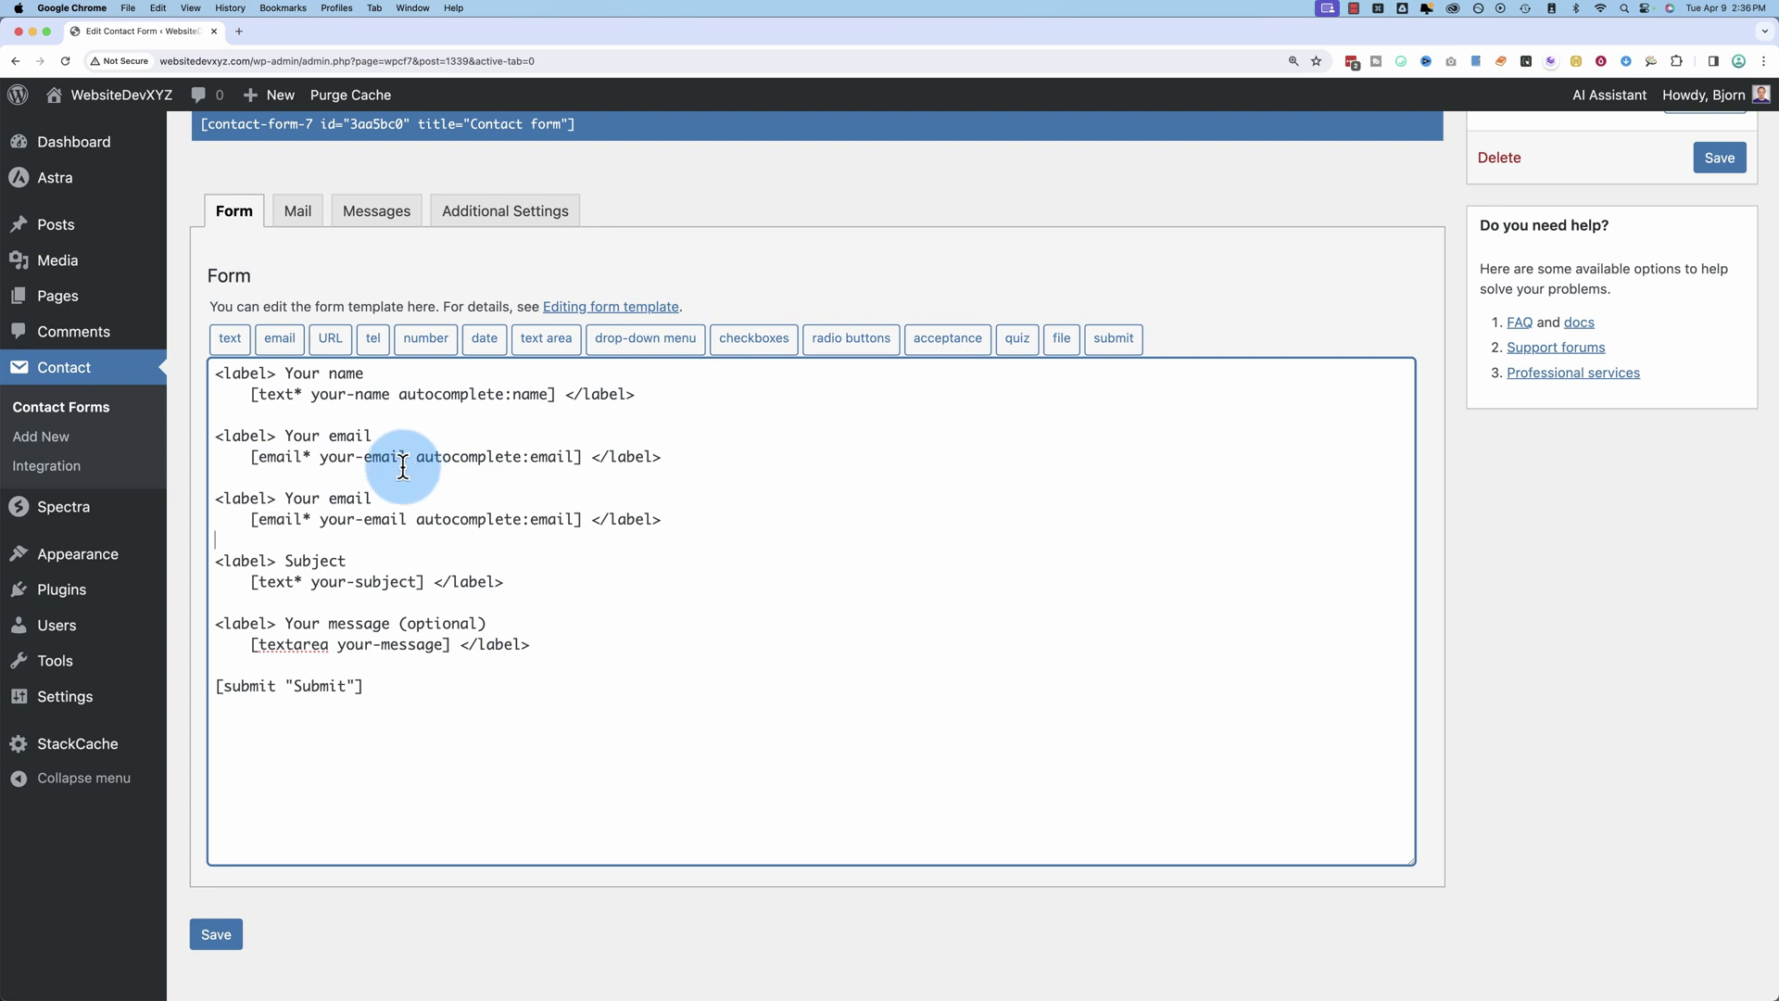
{"action": "double_click", "coordinate": [350, 497]}
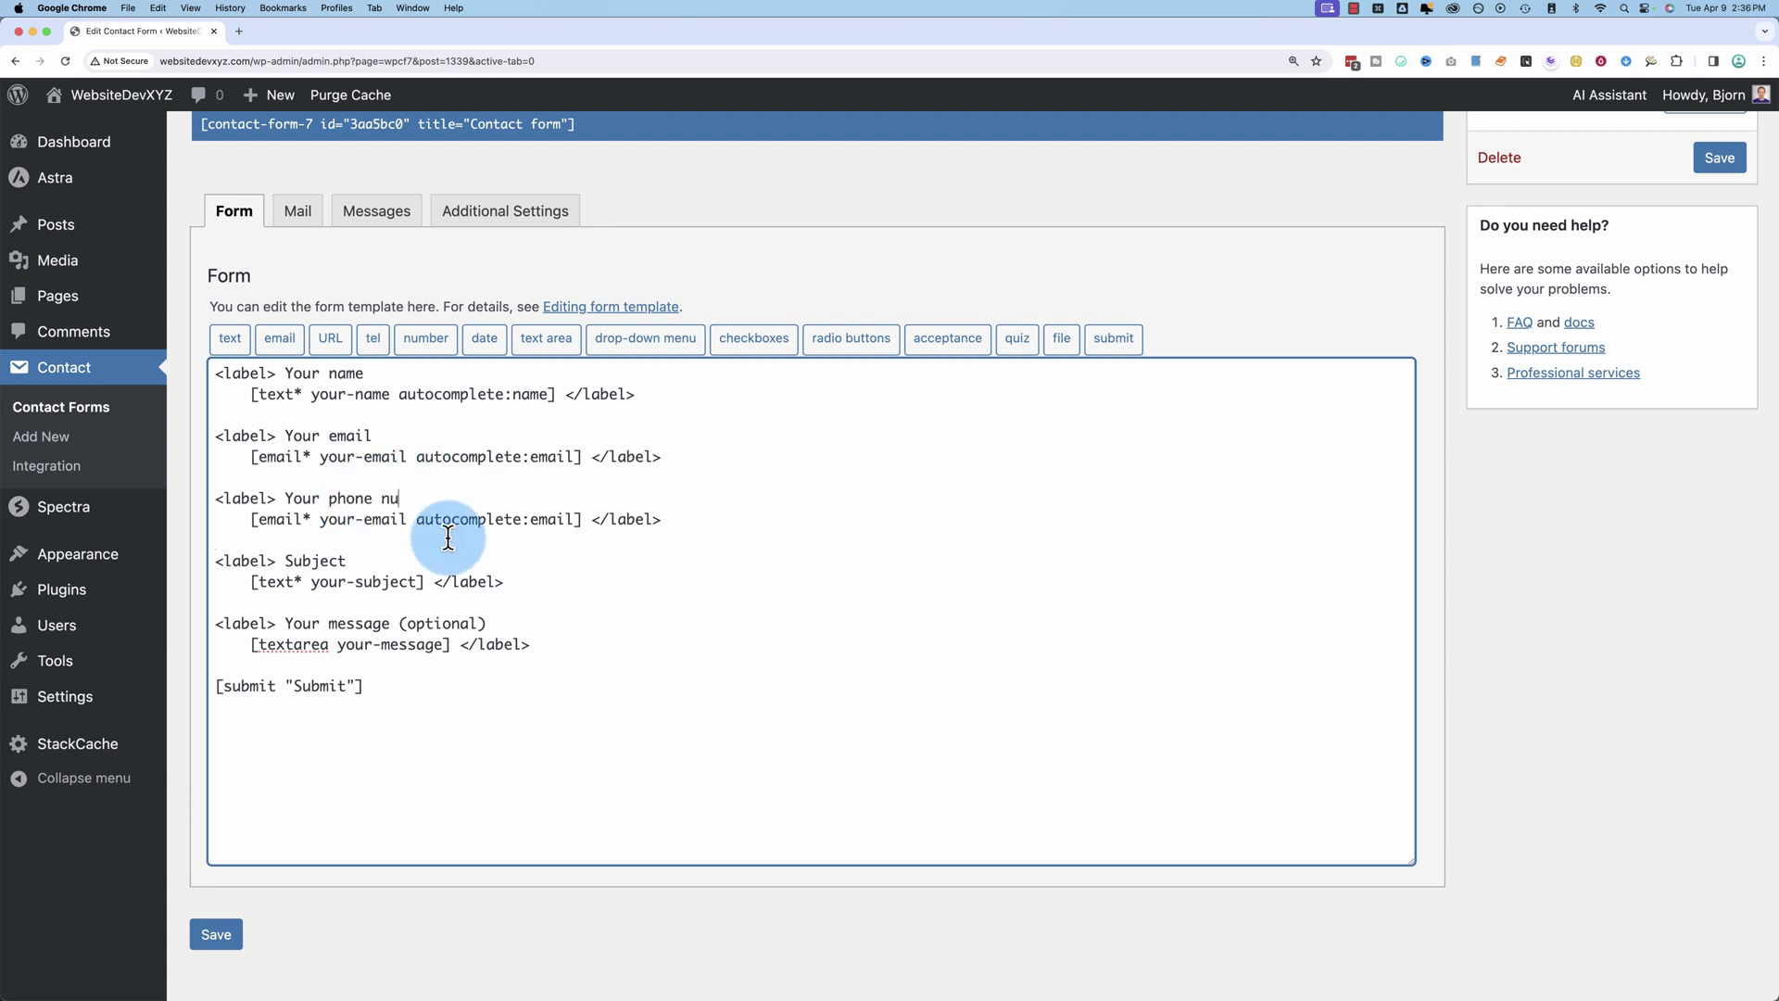
{"action": "left_click_drag", "start_coordinate": [583, 519], "coordinate": [253, 519]}
{"action": "key", "text": "BackSpace"}
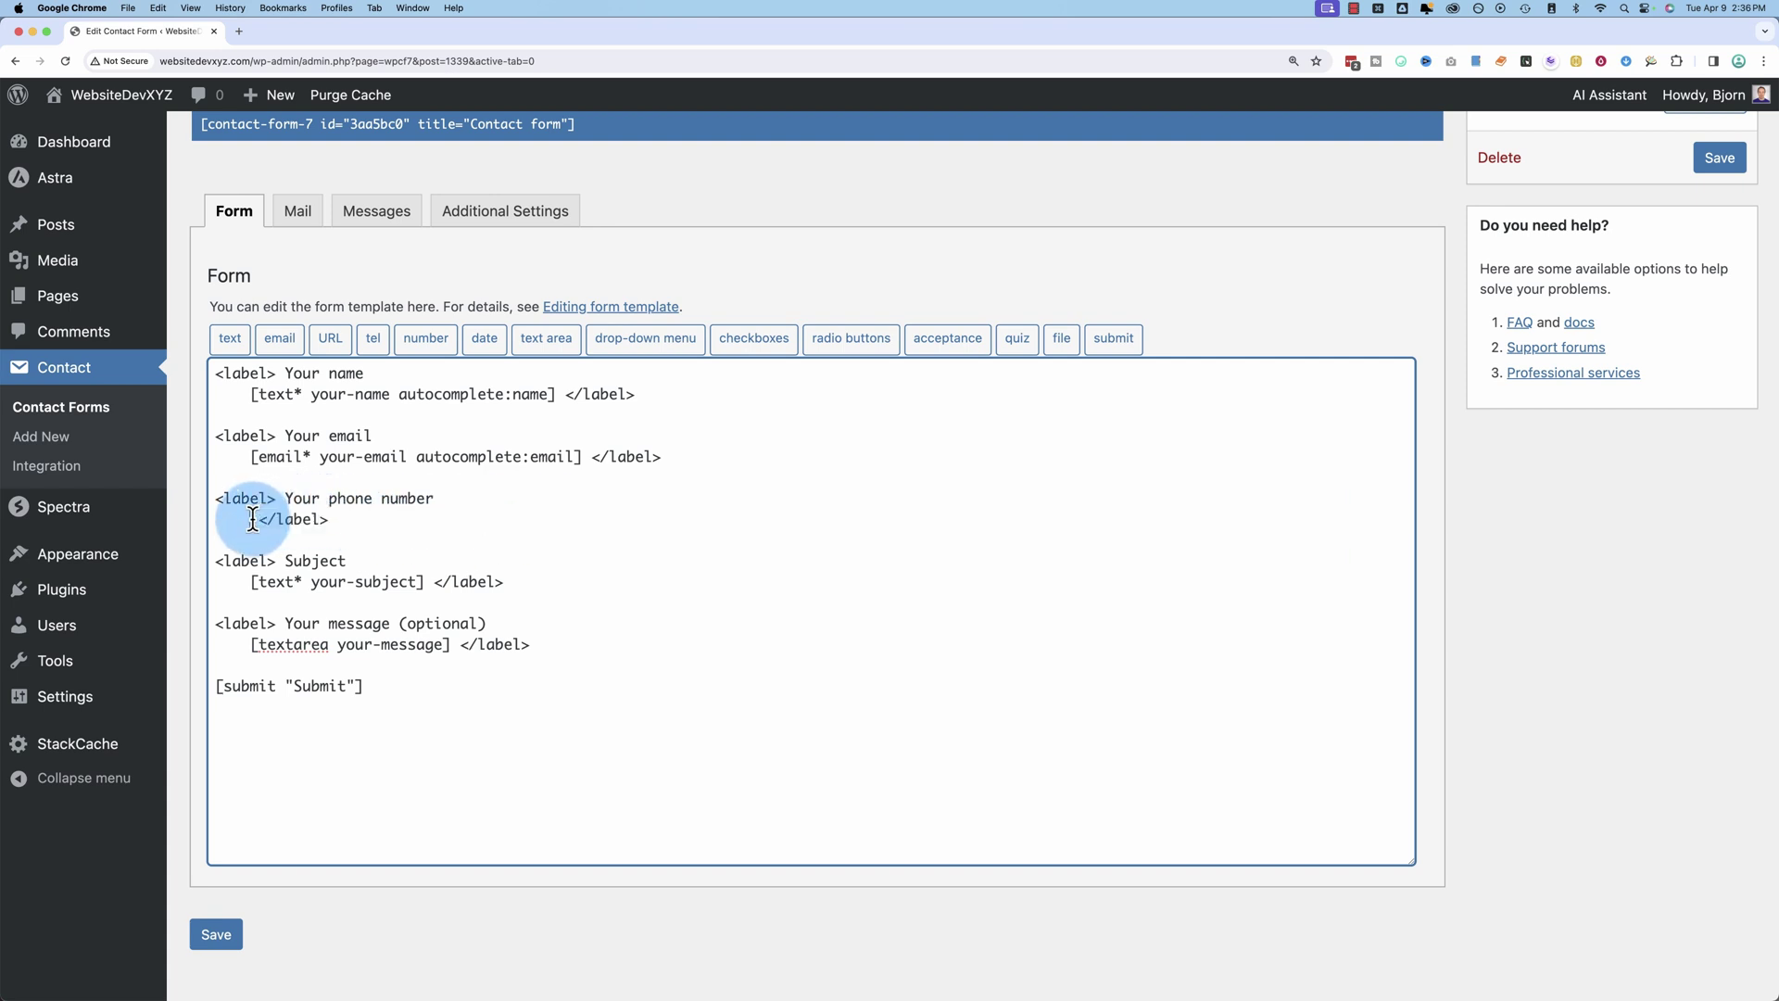
Step: Open the tel tag generator and keep the default field name tel-415
{"action": "left_click", "coordinate": [375, 341]}
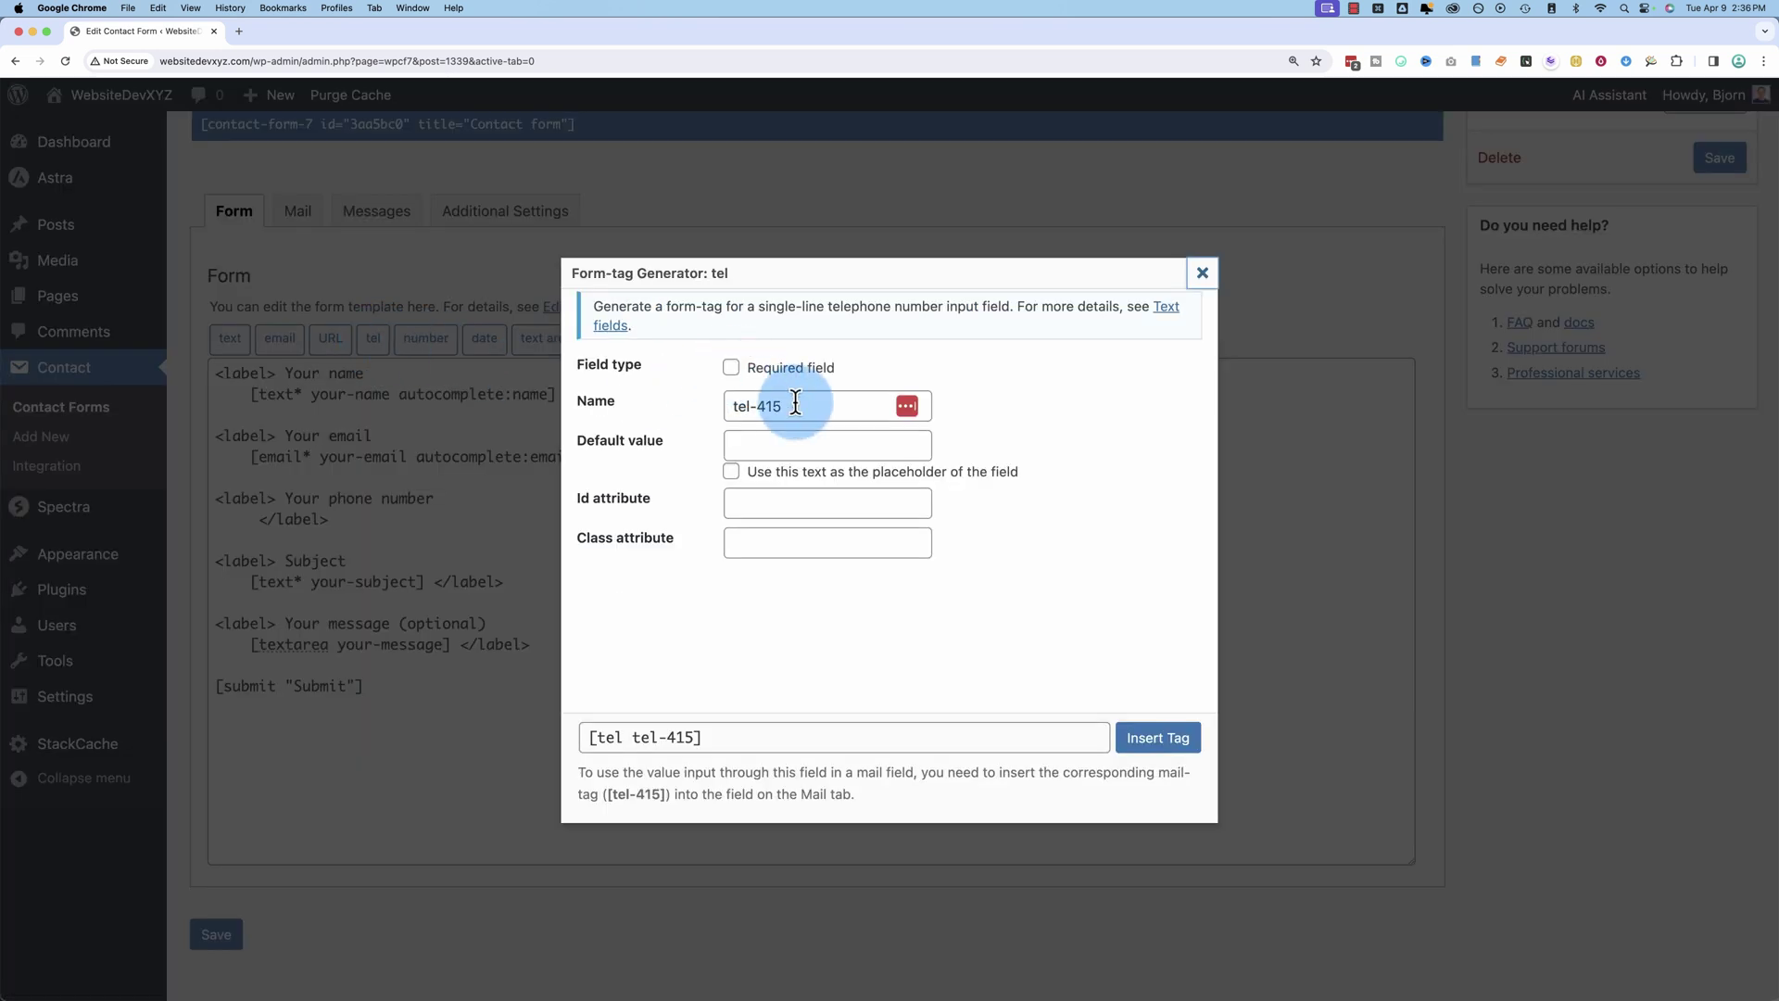
{"action": "left_click_drag", "start_coordinate": [794, 401], "coordinate": [726, 420]}
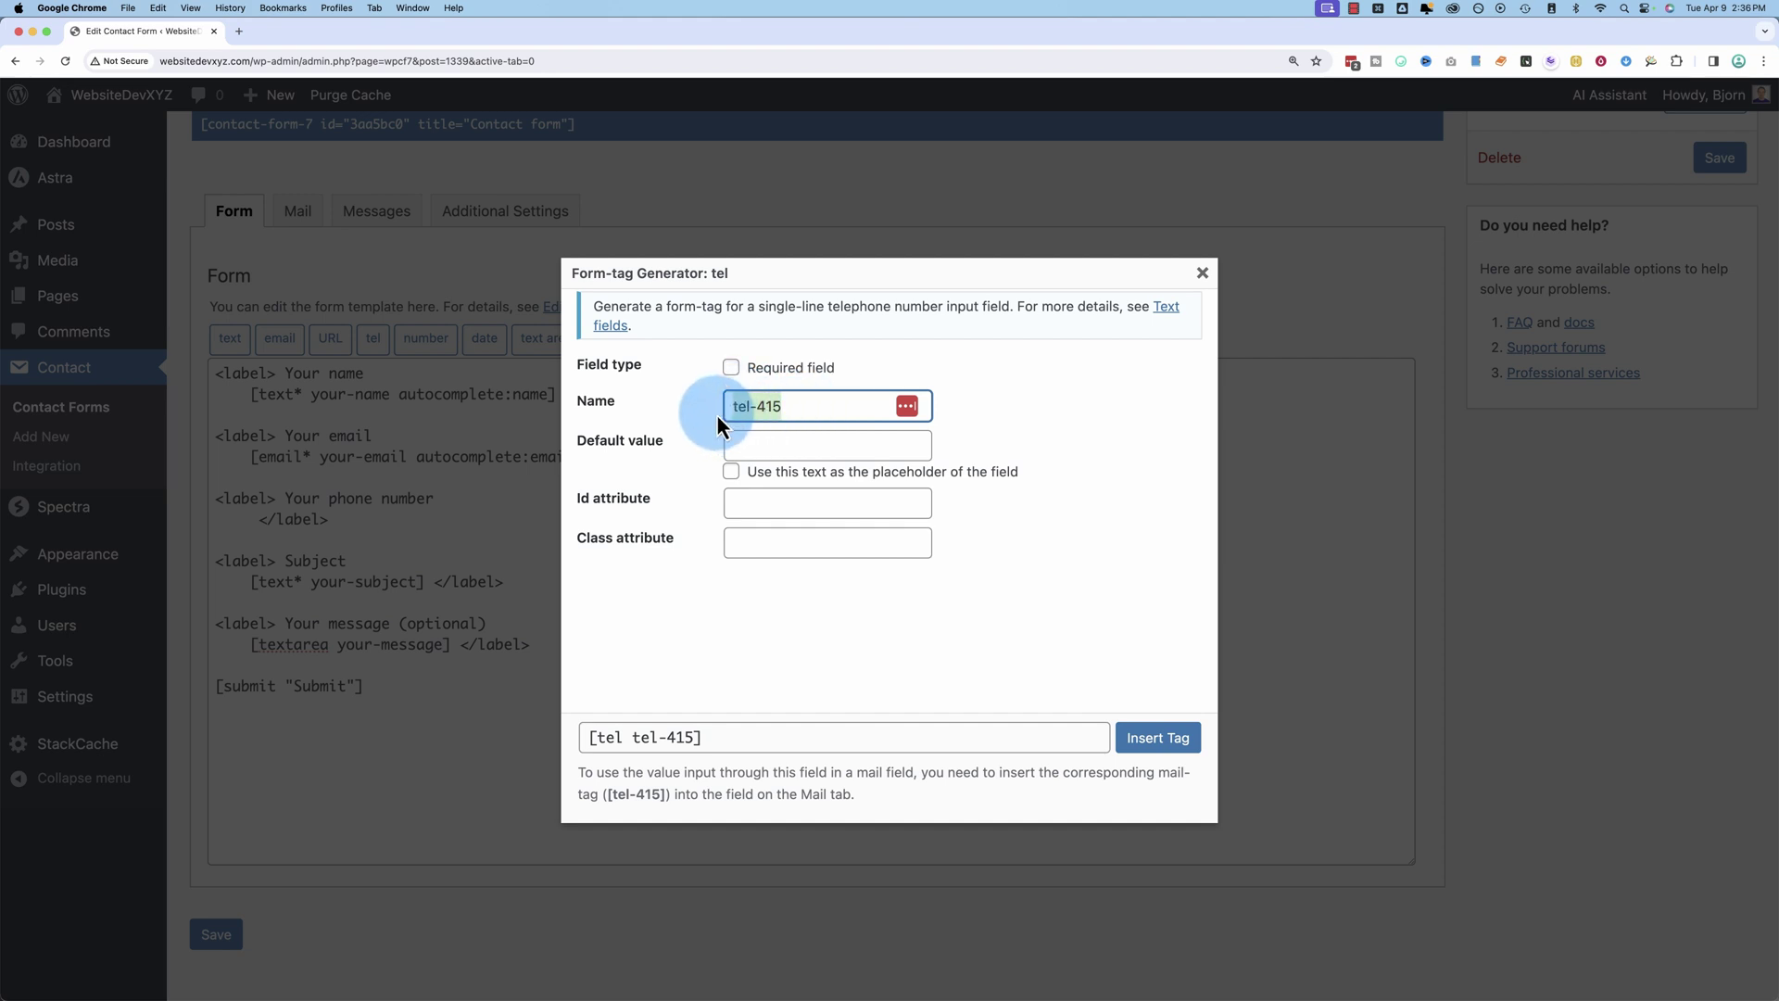
{"action": "left_click_drag", "start_coordinate": [752, 396], "coordinate": [743, 446]}
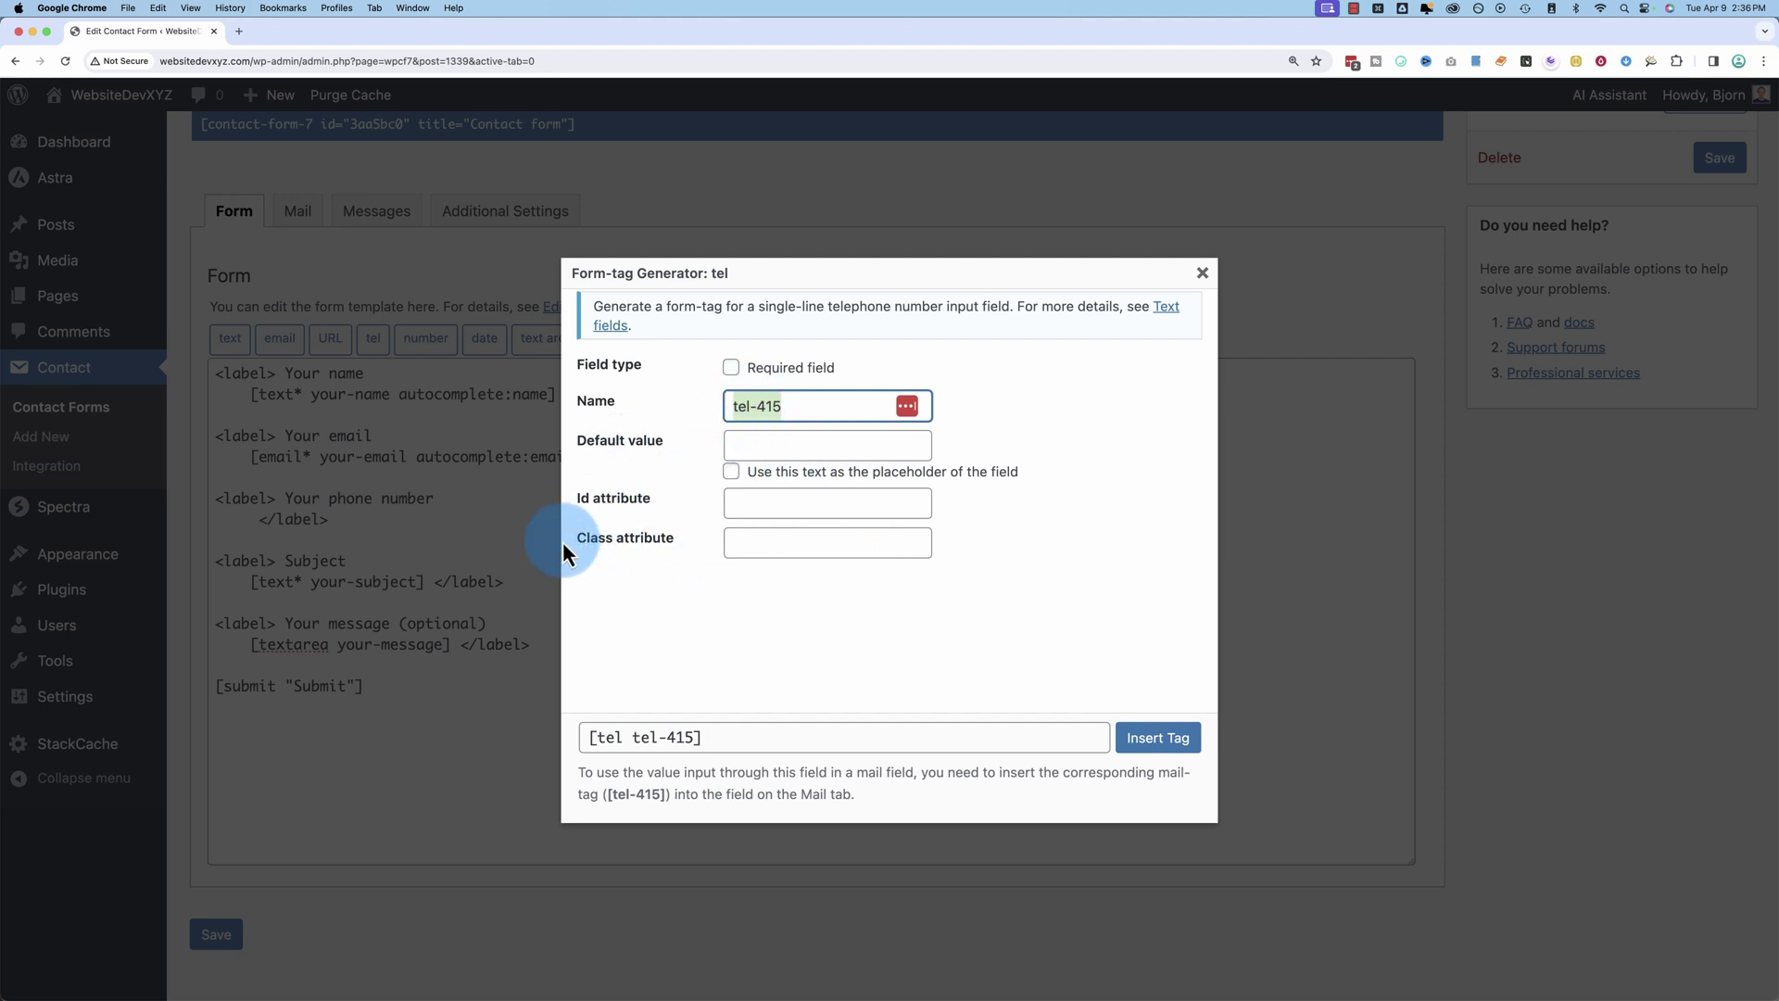
Step: Insert the [tel tel-415] tag, save the form, and reload the live Contact page
{"action": "left_click", "coordinate": [1154, 739]}
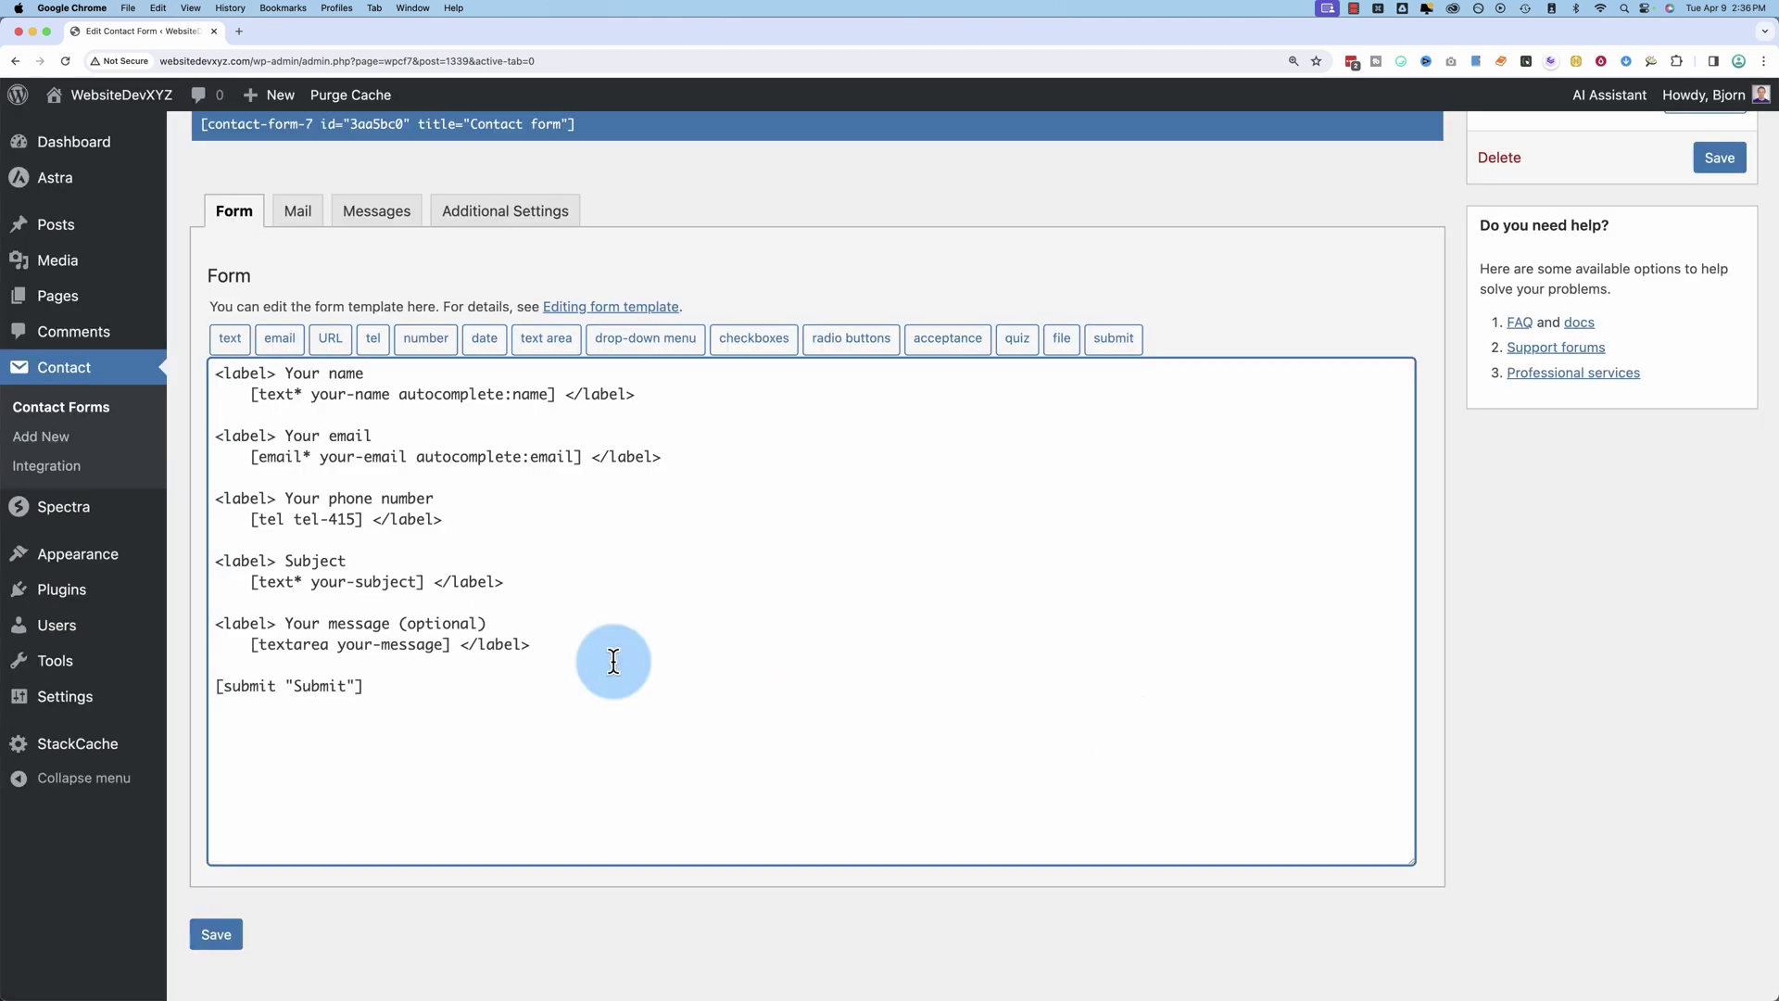
{"action": "left_click_drag", "start_coordinate": [253, 520], "coordinate": [362, 519]}
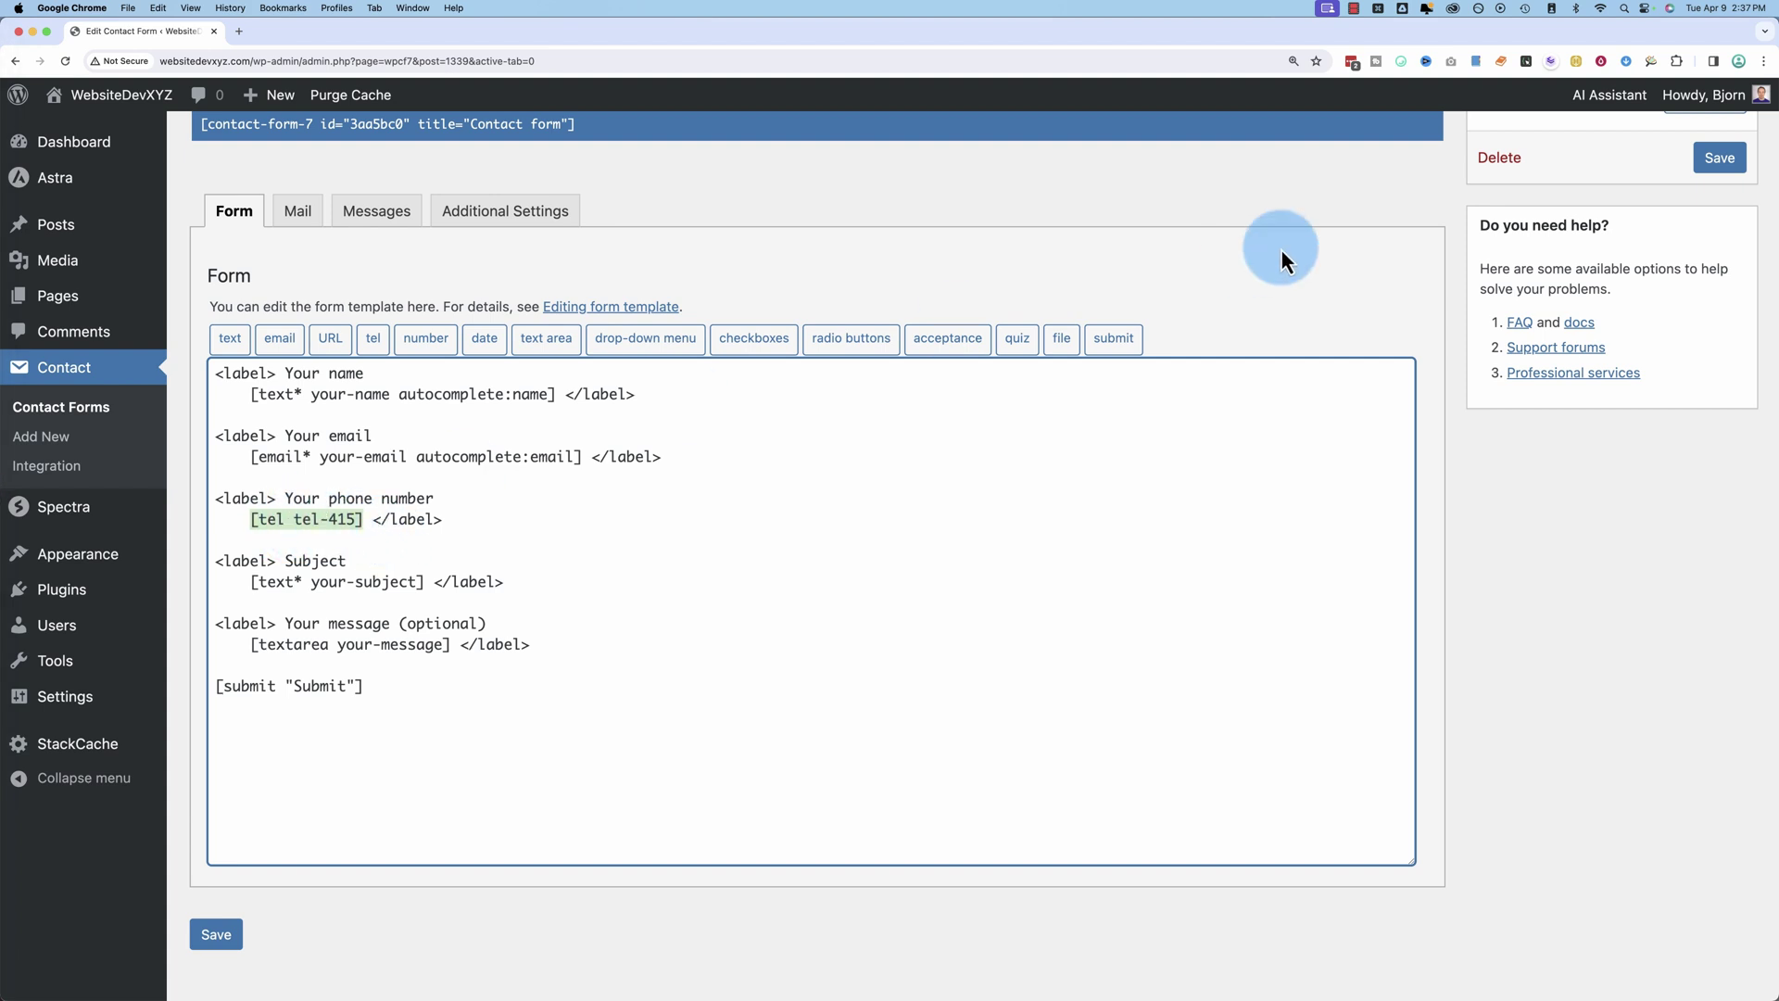
{"action": "left_click", "coordinate": [1719, 160]}
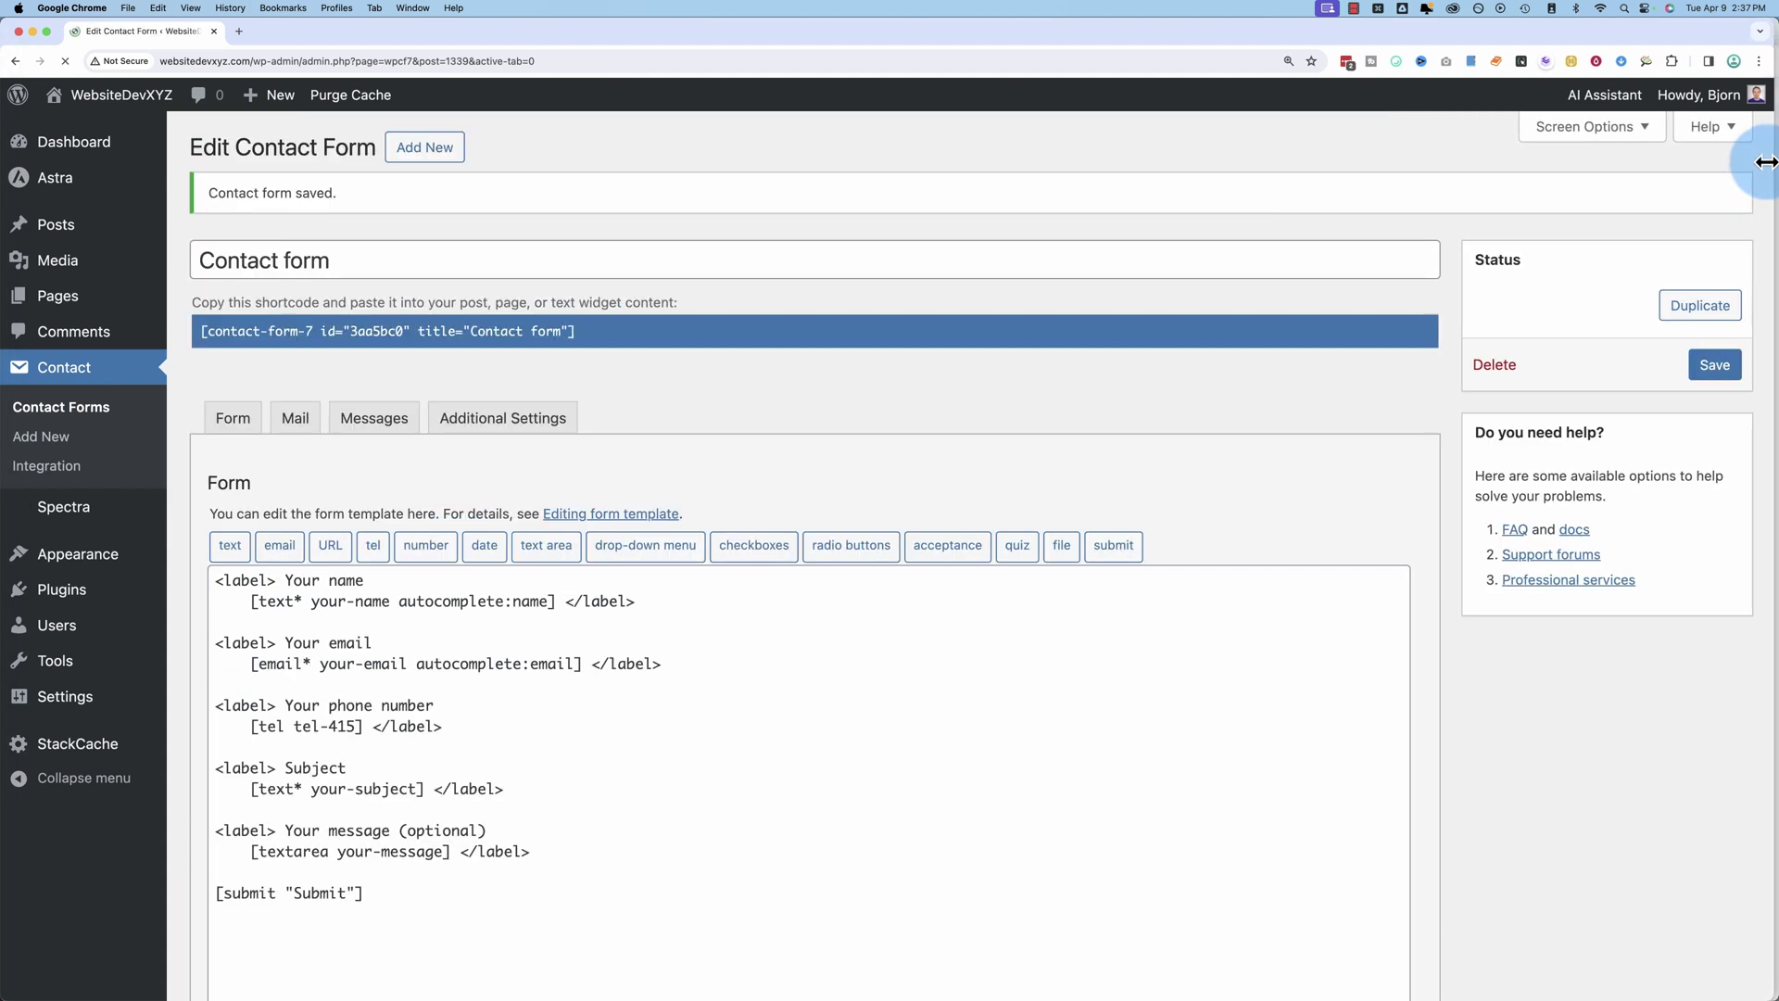
{"action": "left_click_drag", "start_coordinate": [1771, 175], "coordinate": [779, 206]}
{"action": "left_click", "coordinate": [931, 211]}
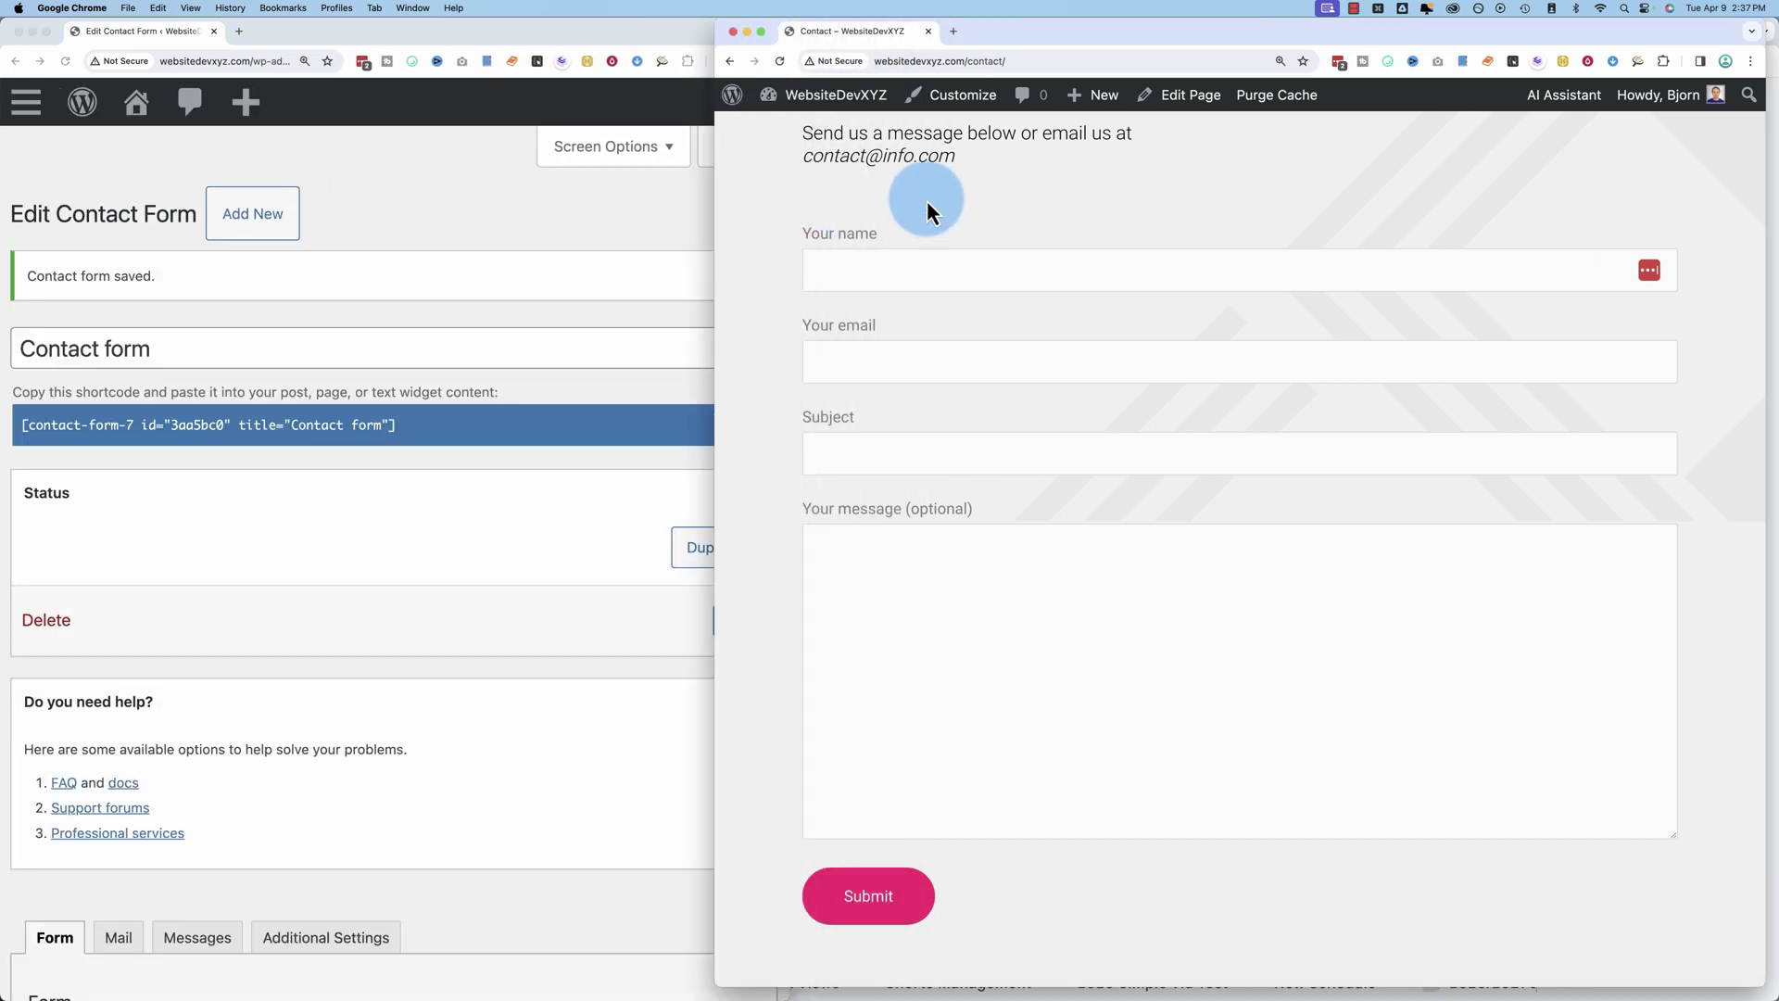
{"action": "left_click", "coordinate": [780, 61]}
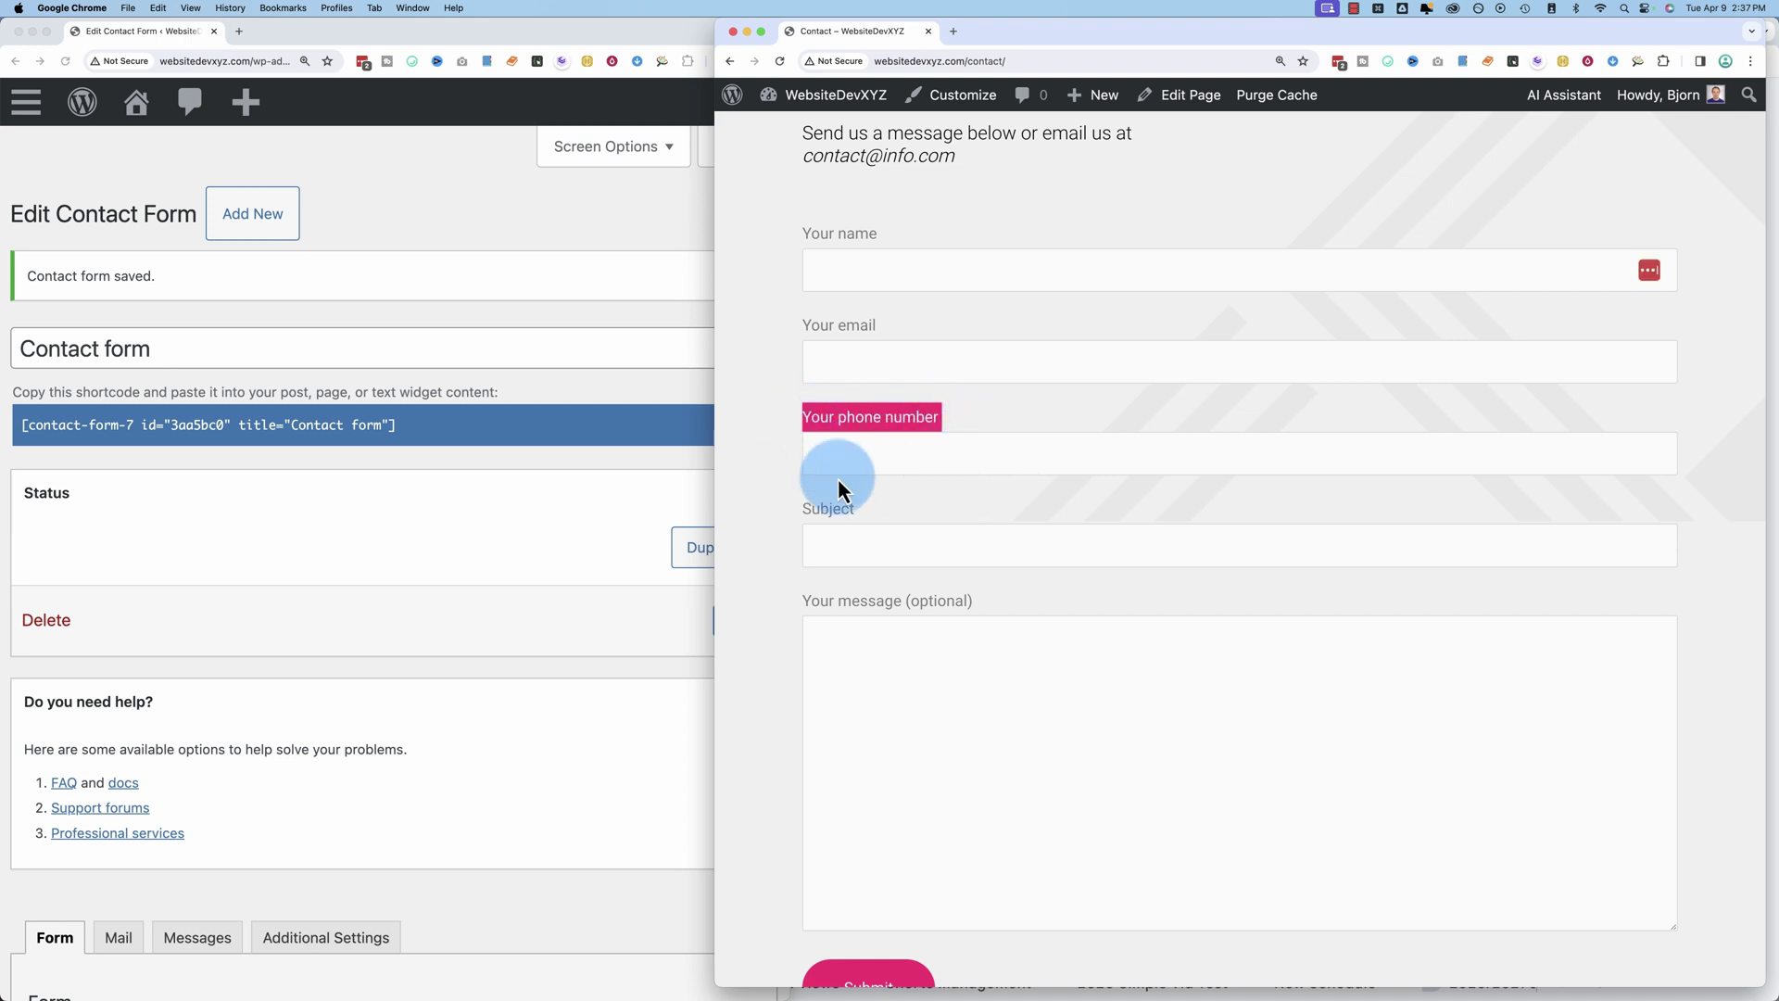
Step: Maximise the editor, go over the your-name, your-email and message tags, and save the form
{"action": "left_click", "coordinate": [615, 275]}
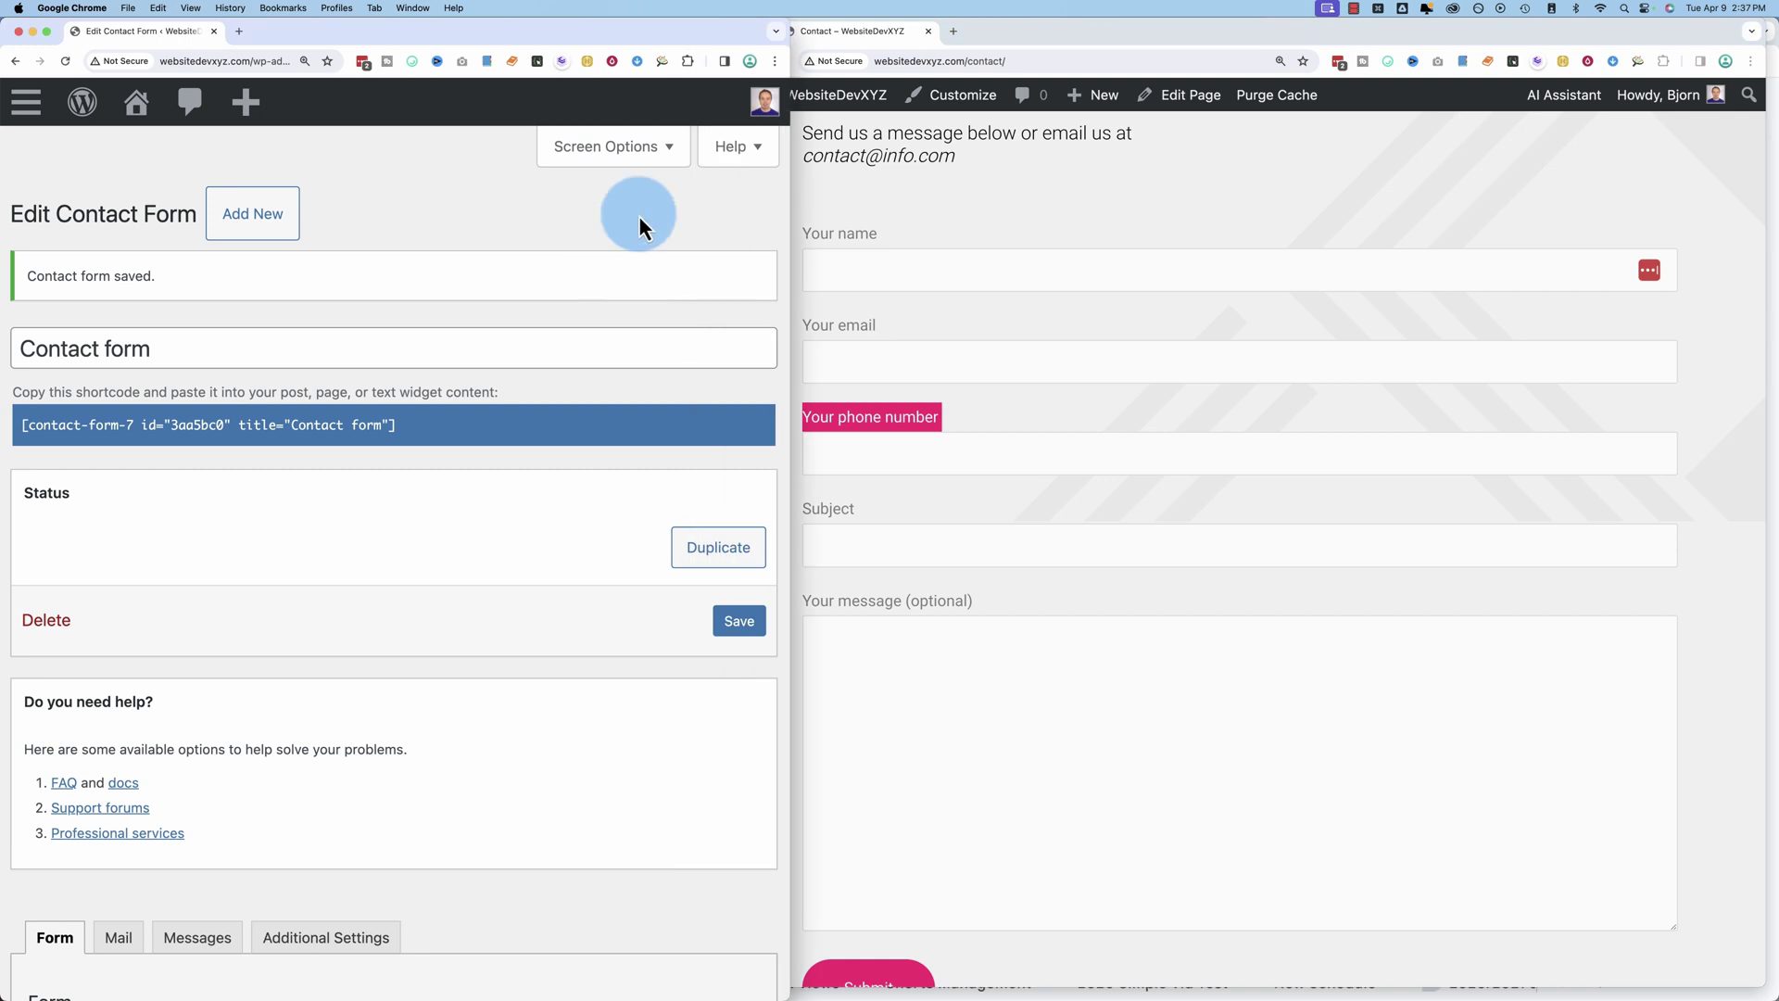
{"action": "double_click", "coordinate": [665, 36]}
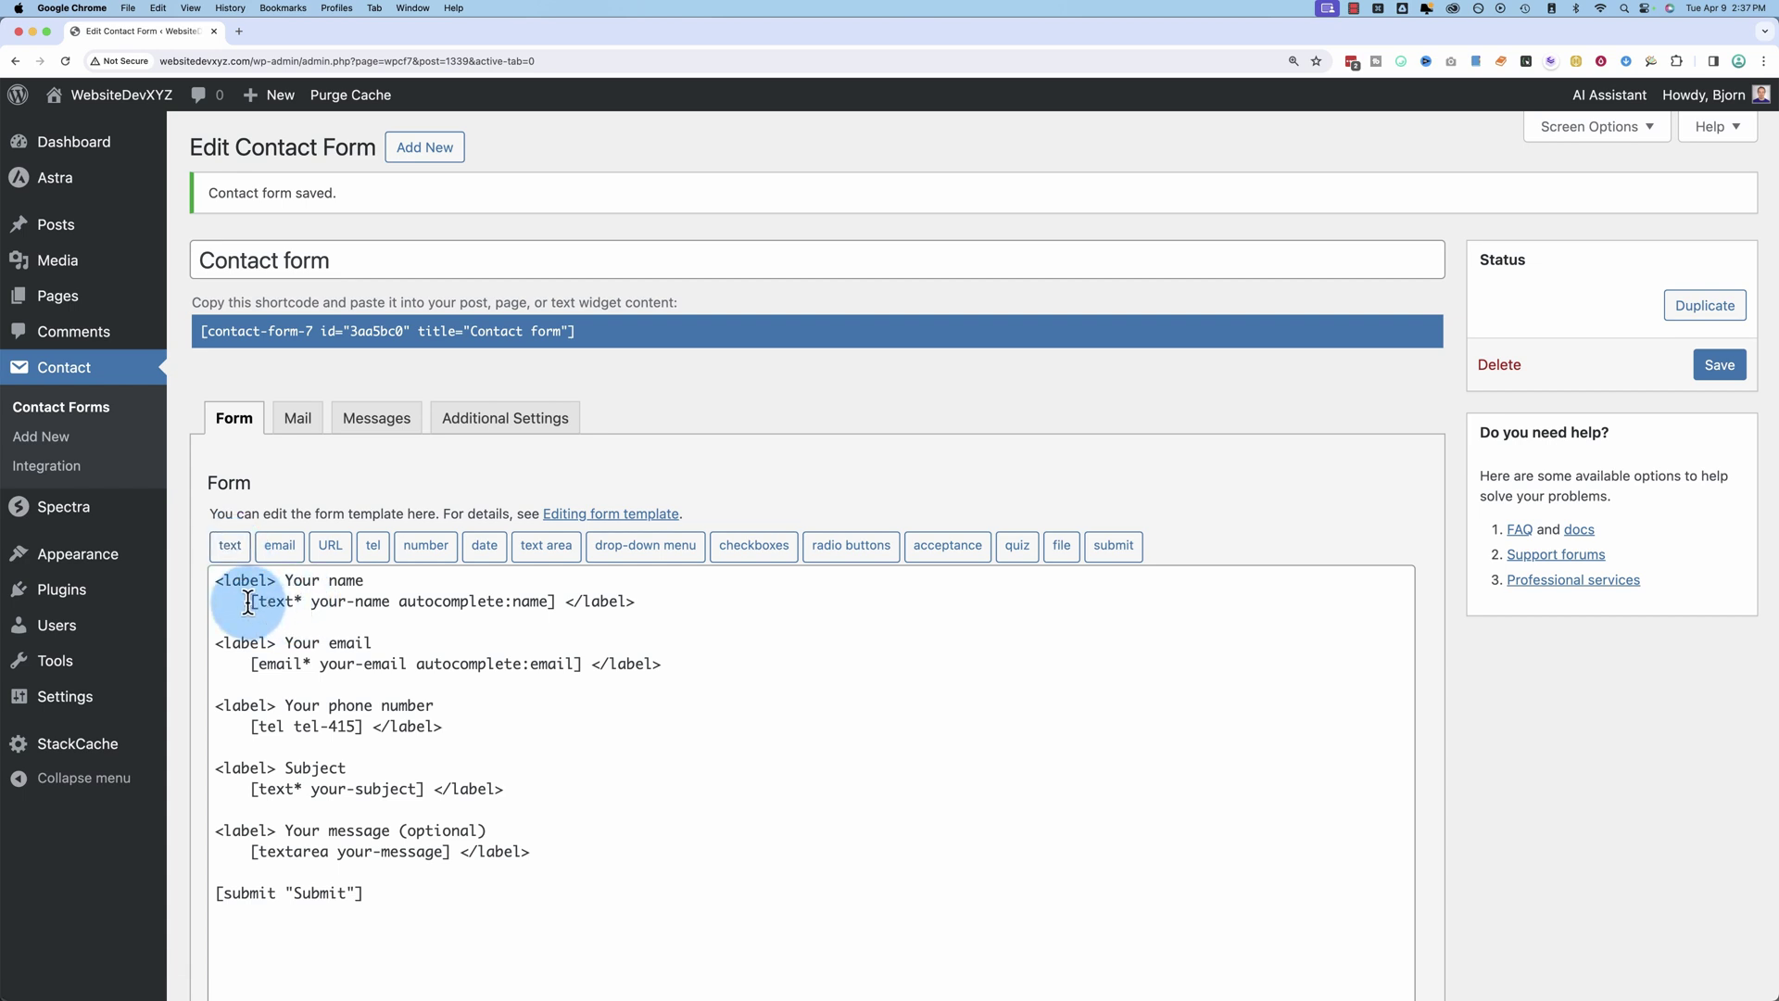
{"action": "left_click_drag", "start_coordinate": [250, 601], "coordinate": [529, 601]}
{"action": "scroll", "coordinate": [417, 584], "scroll_direction": "down", "scroll_amount": 1}
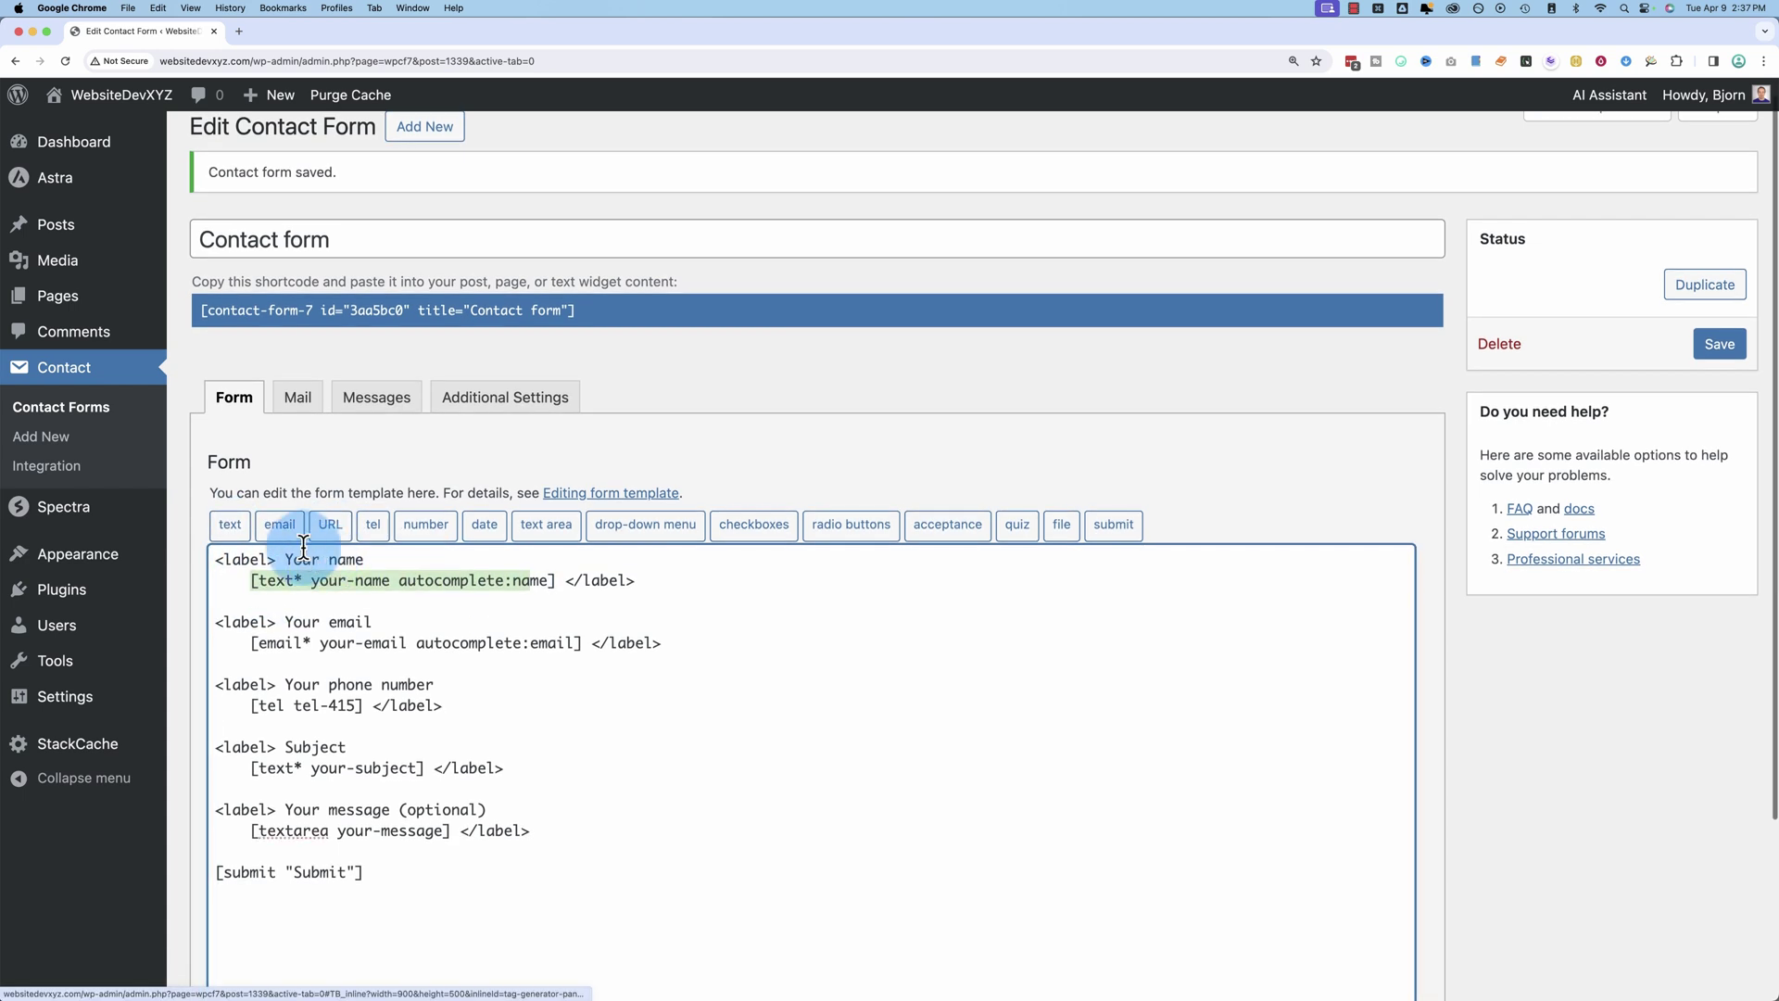
{"action": "left_click_drag", "start_coordinate": [250, 642], "coordinate": [503, 644]}
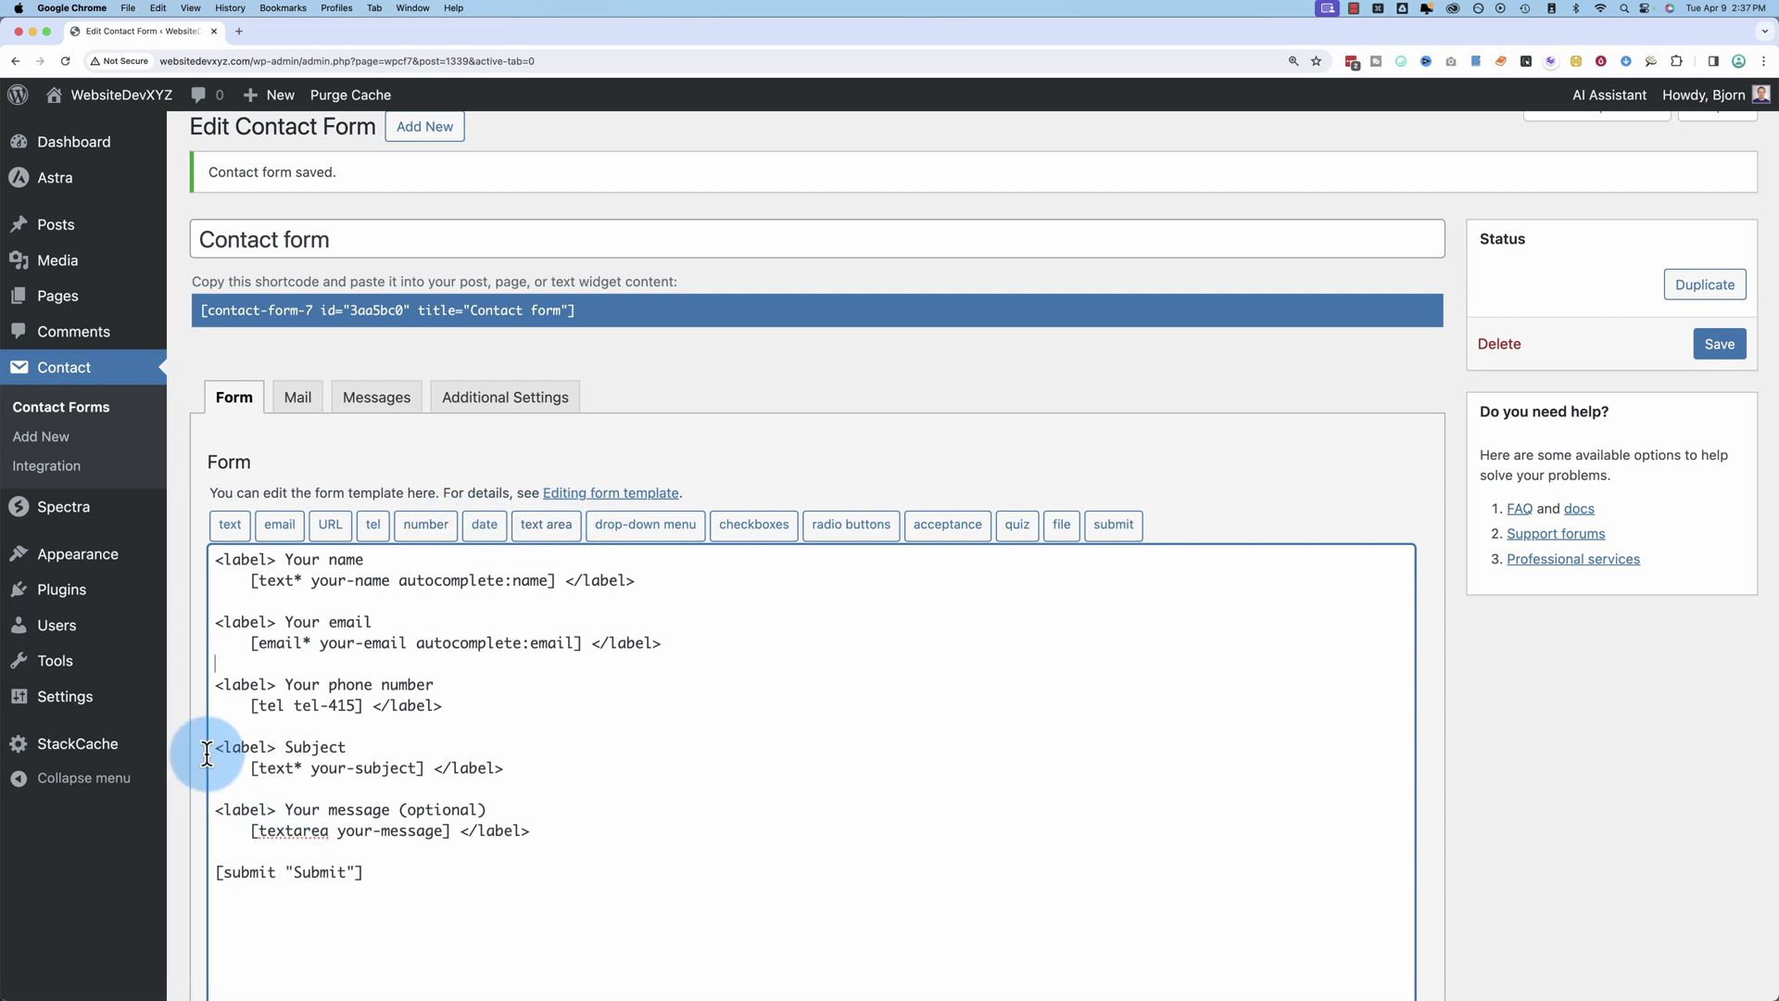
{"action": "left_click_drag", "start_coordinate": [222, 810], "coordinate": [533, 832]}
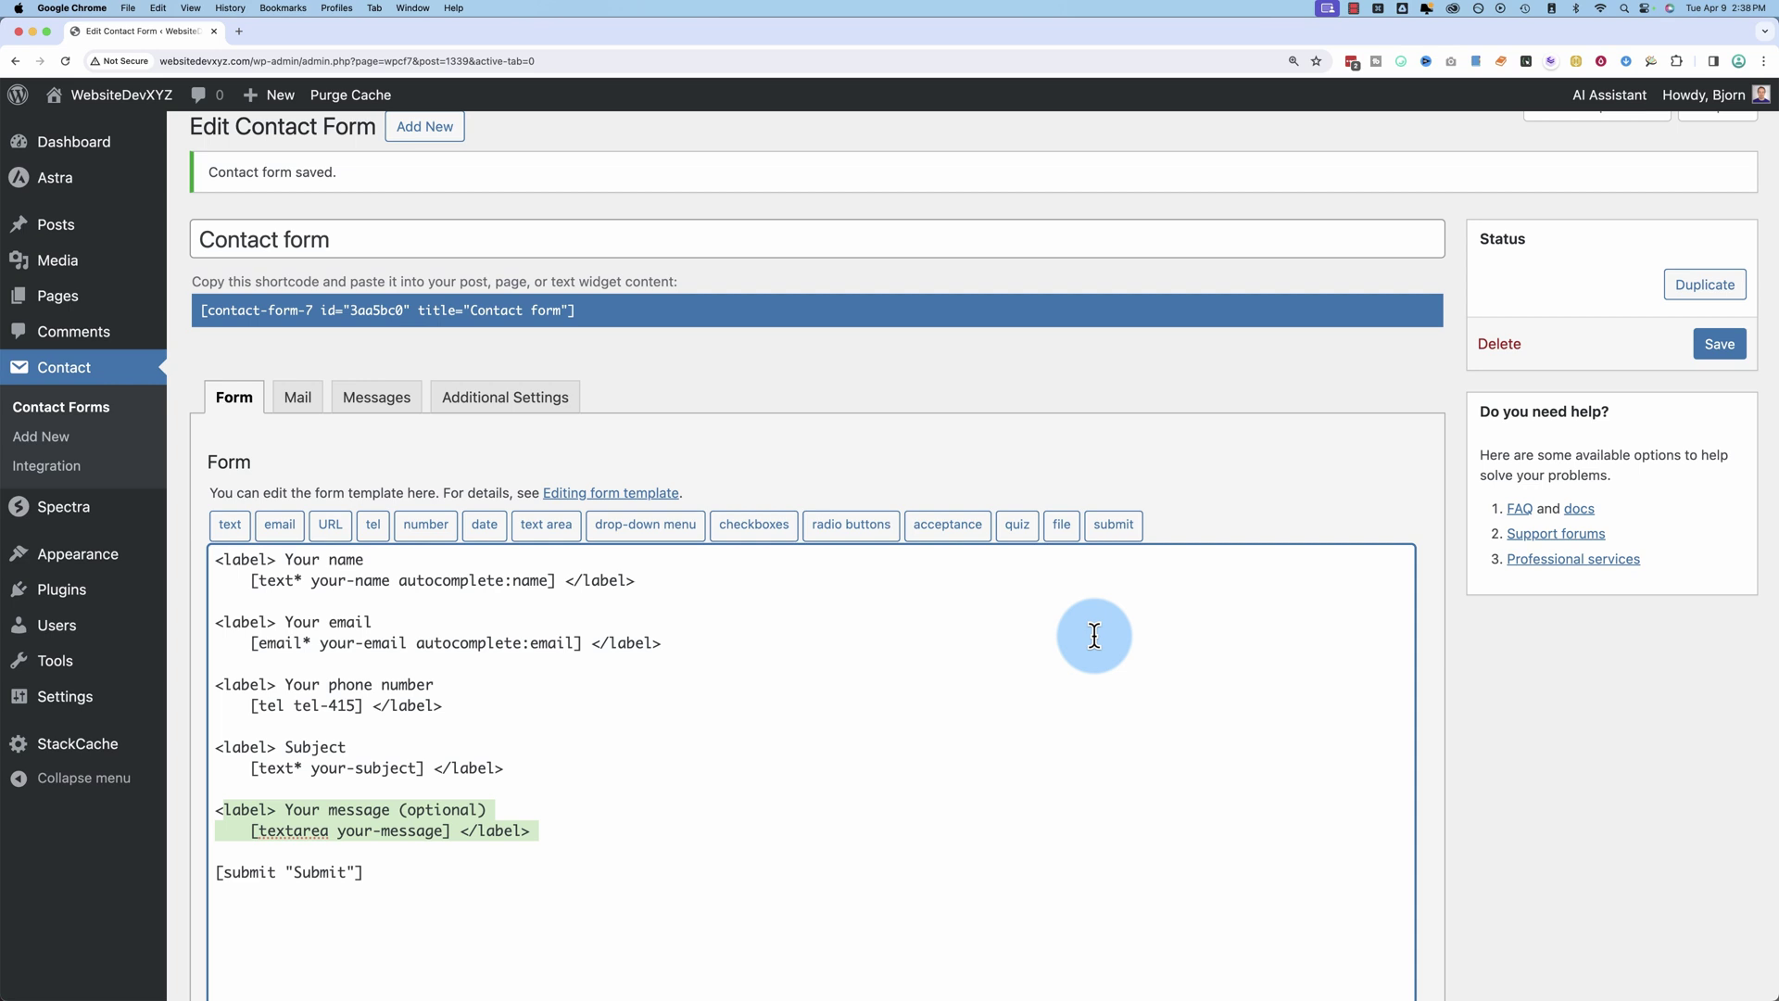
{"action": "left_click", "coordinate": [1065, 703]}
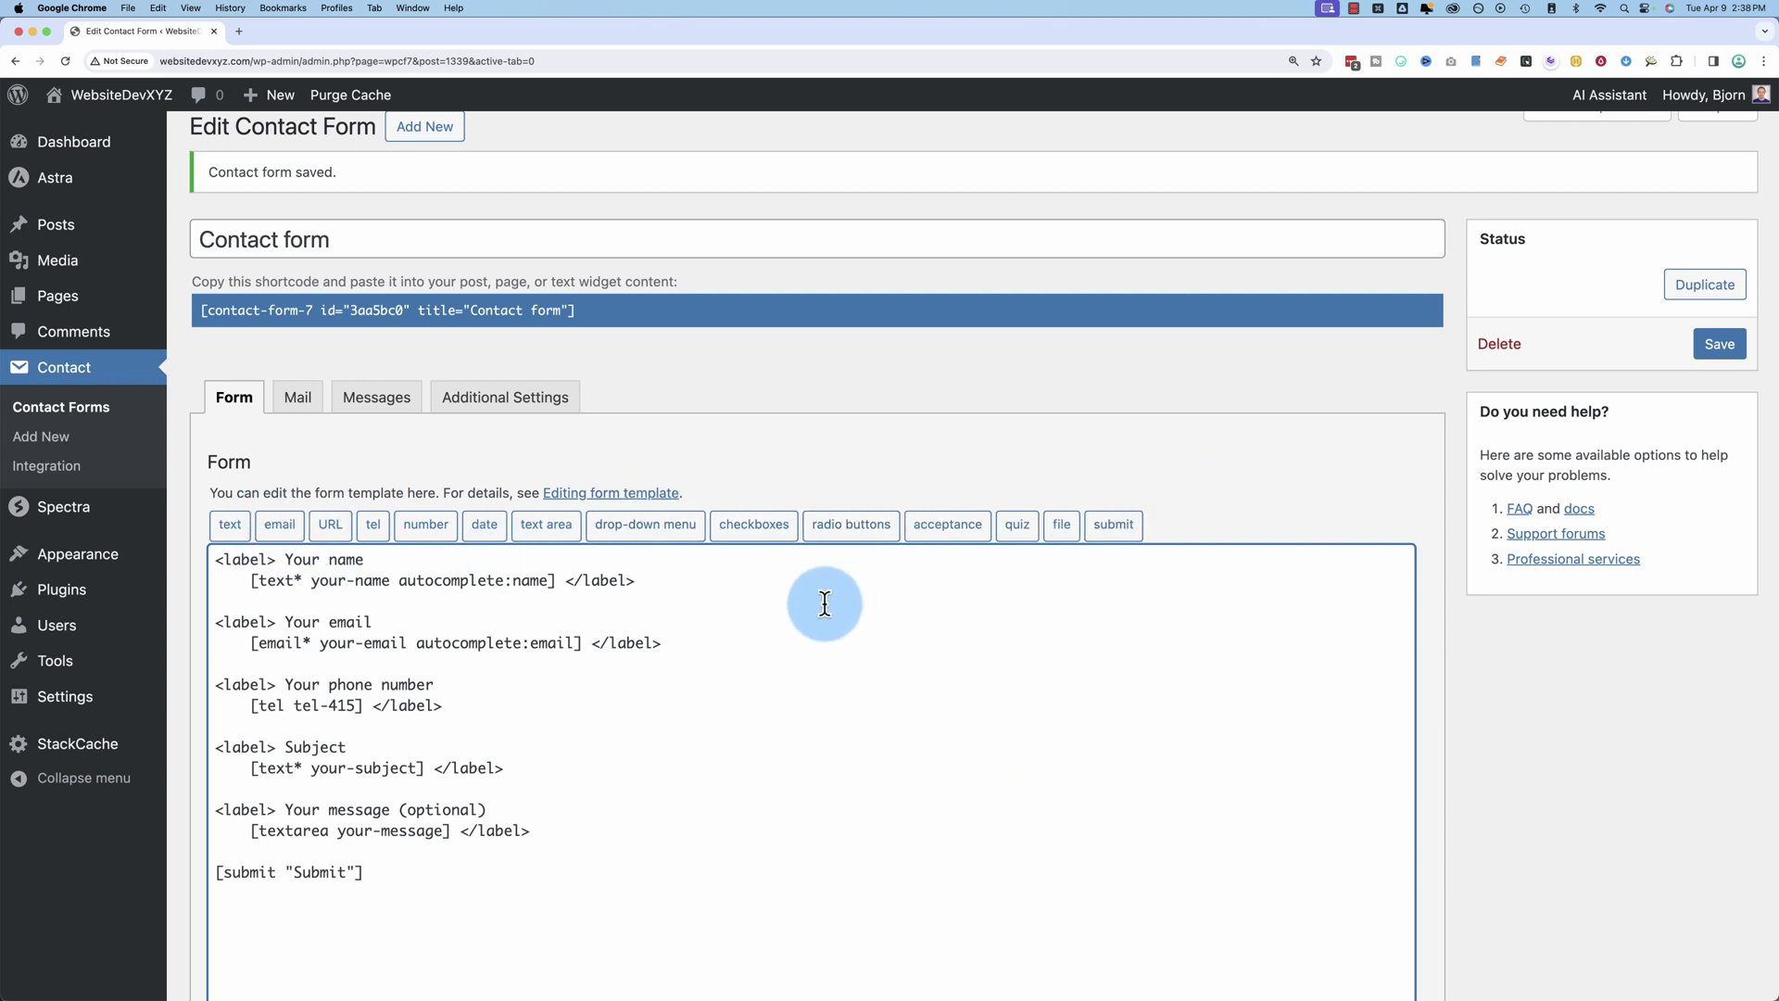
{"action": "left_click", "coordinate": [1716, 345]}
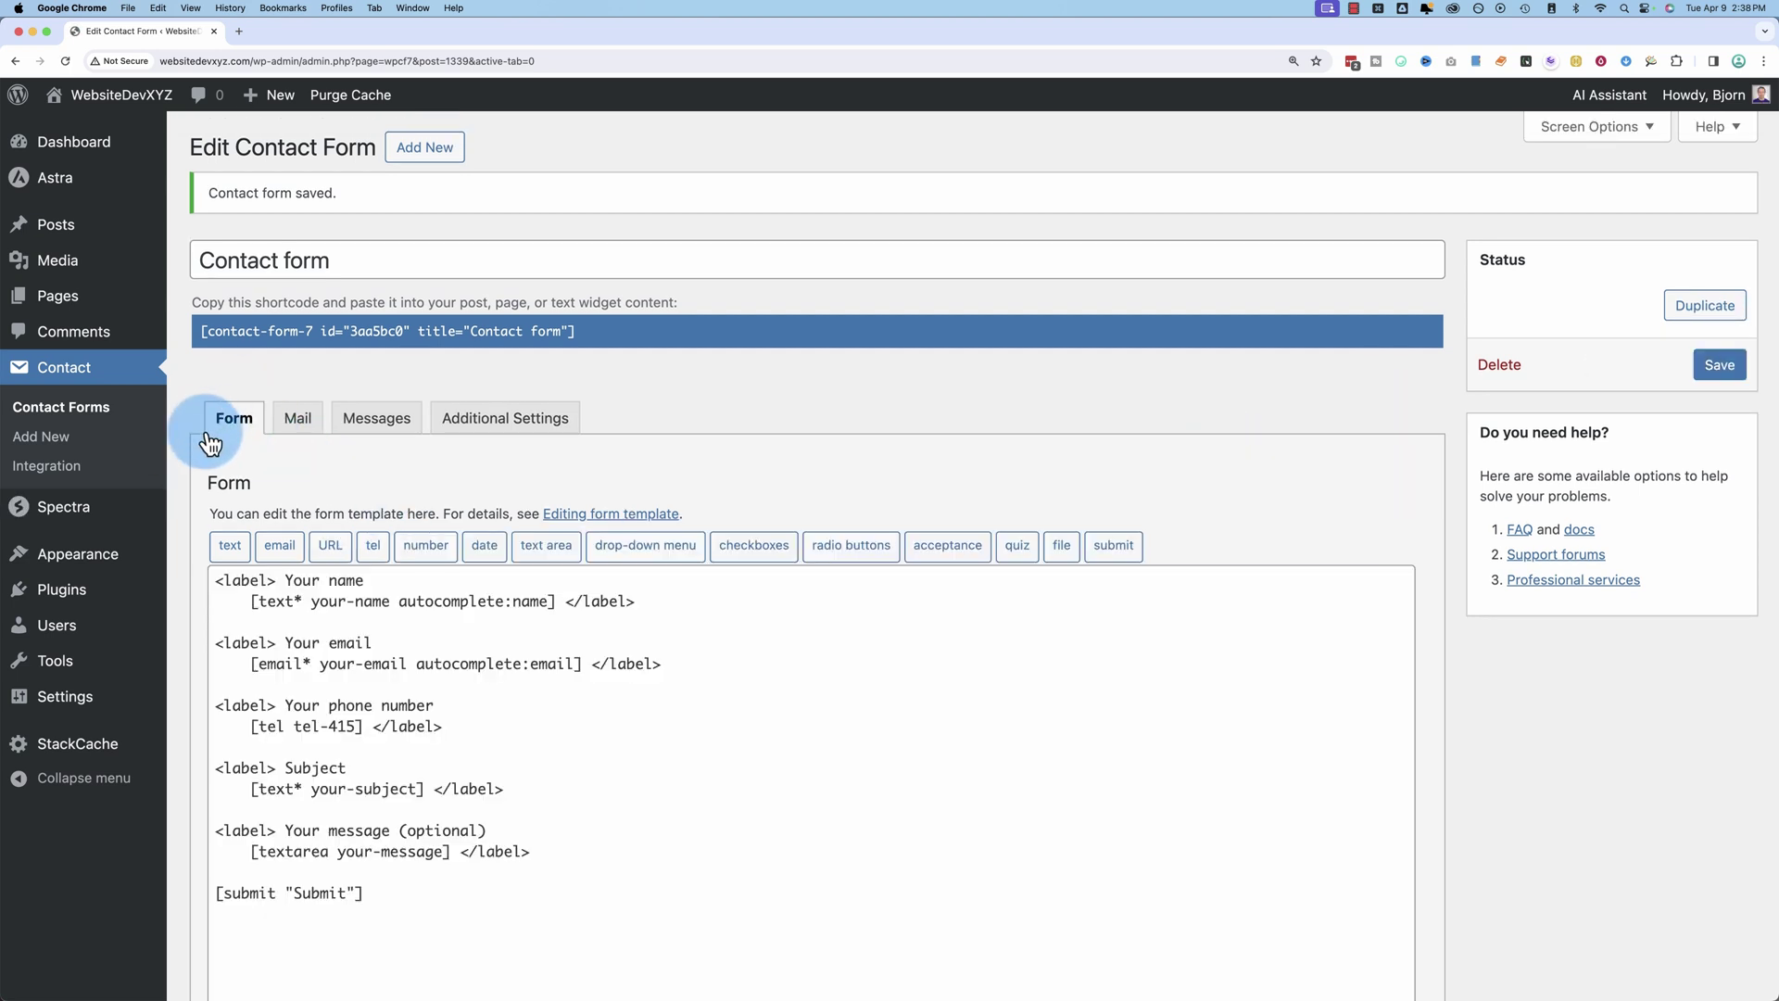
Step: On the Mail tab, check the Administration Email in General Settings opened in a new tab
{"action": "left_click", "coordinate": [297, 422]}
{"action": "scroll", "coordinate": [284, 511], "scroll_direction": "down", "scroll_amount": 3}
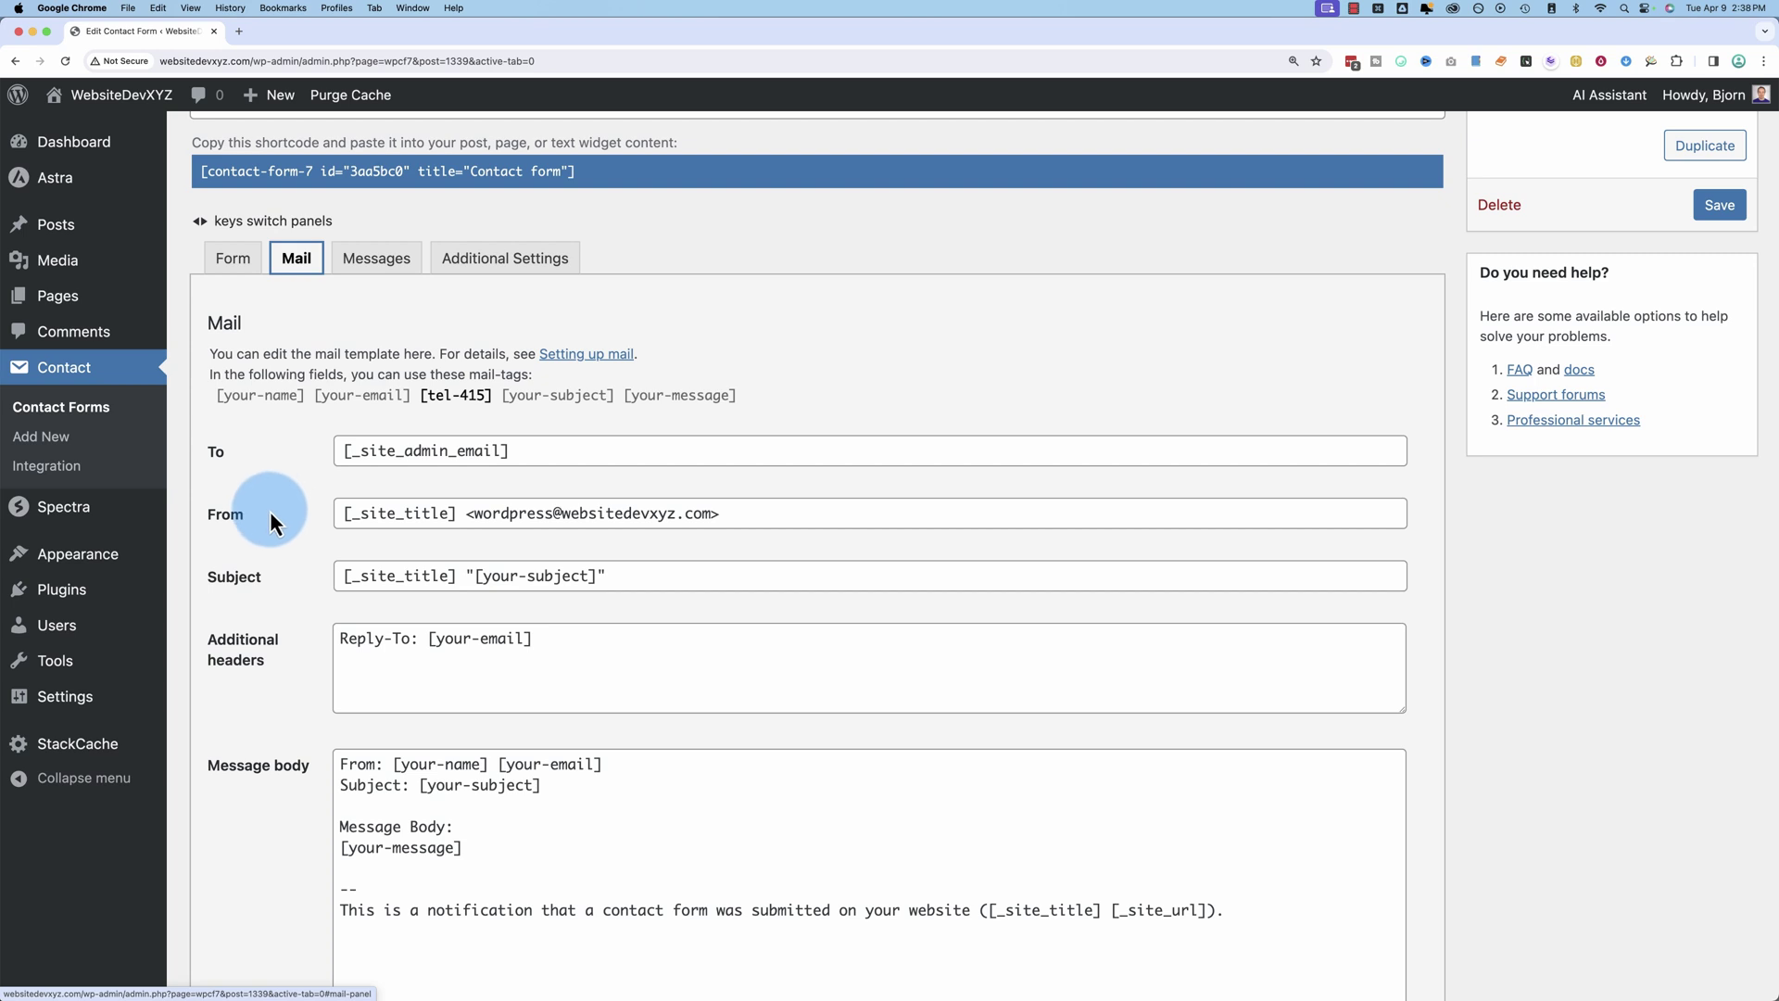
{"action": "mouse_move", "coordinate": [31, 711]}
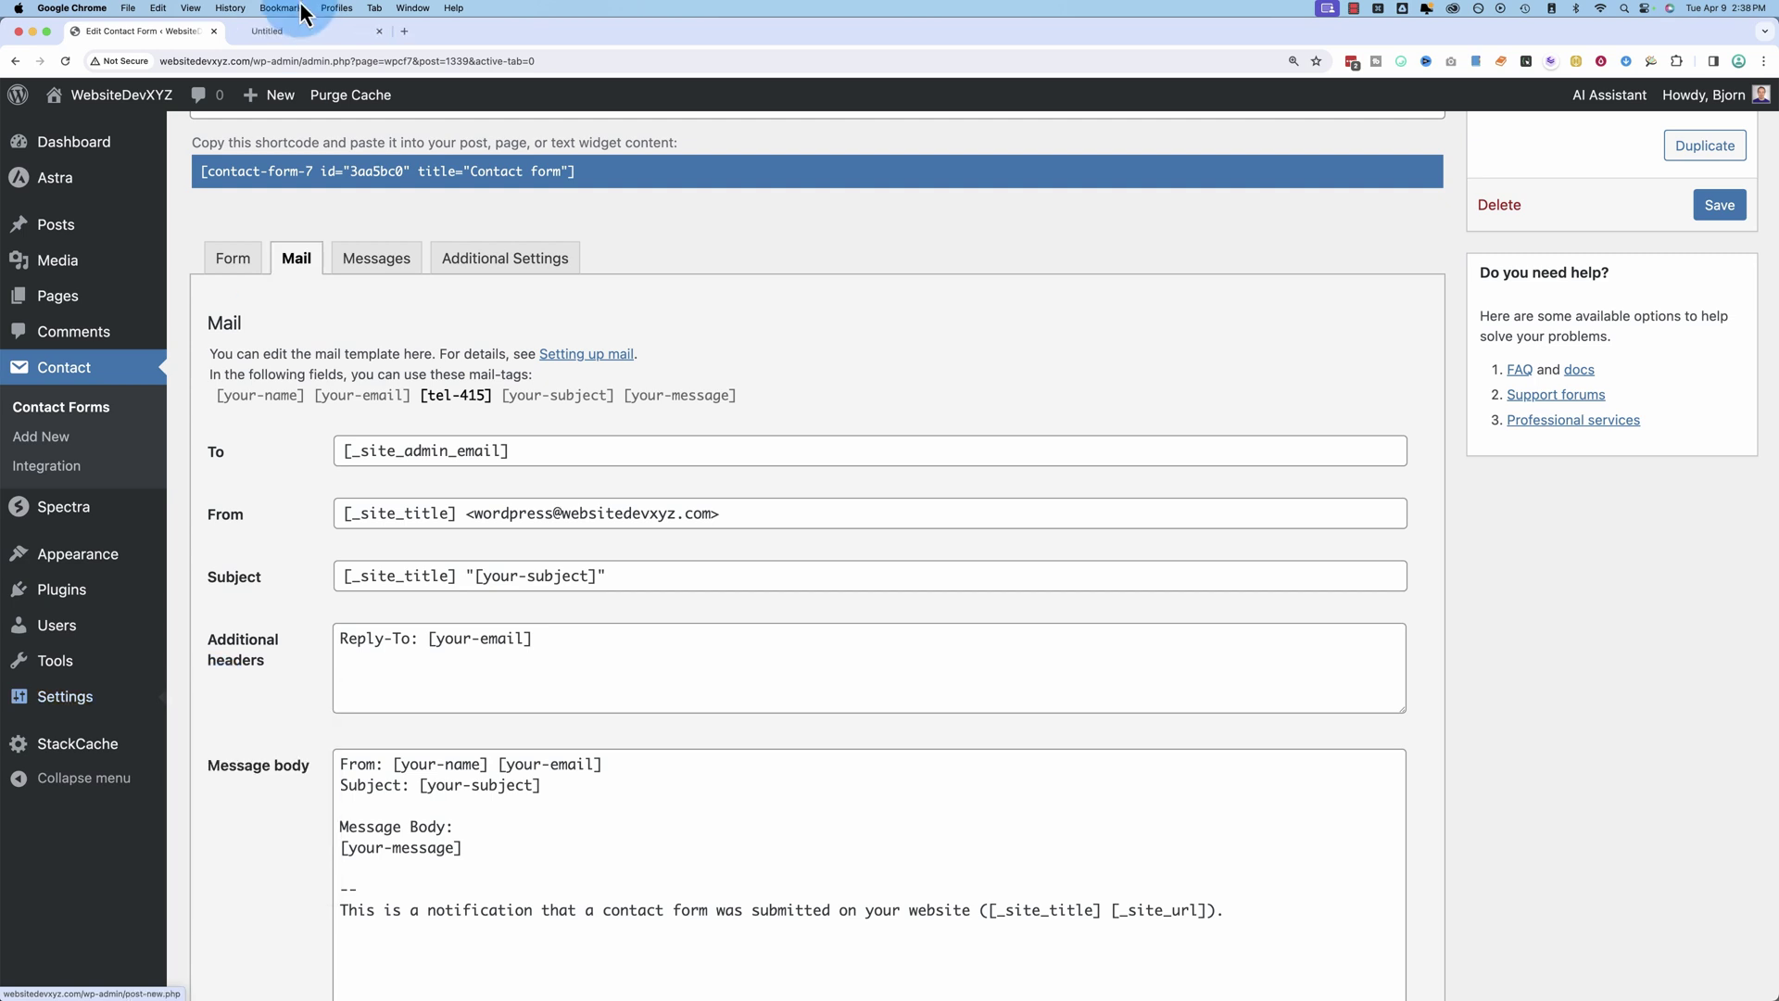
{"action": "left_click", "coordinate": [306, 31]}
{"action": "left_click_drag", "start_coordinate": [516, 608], "coordinate": [425, 609]}
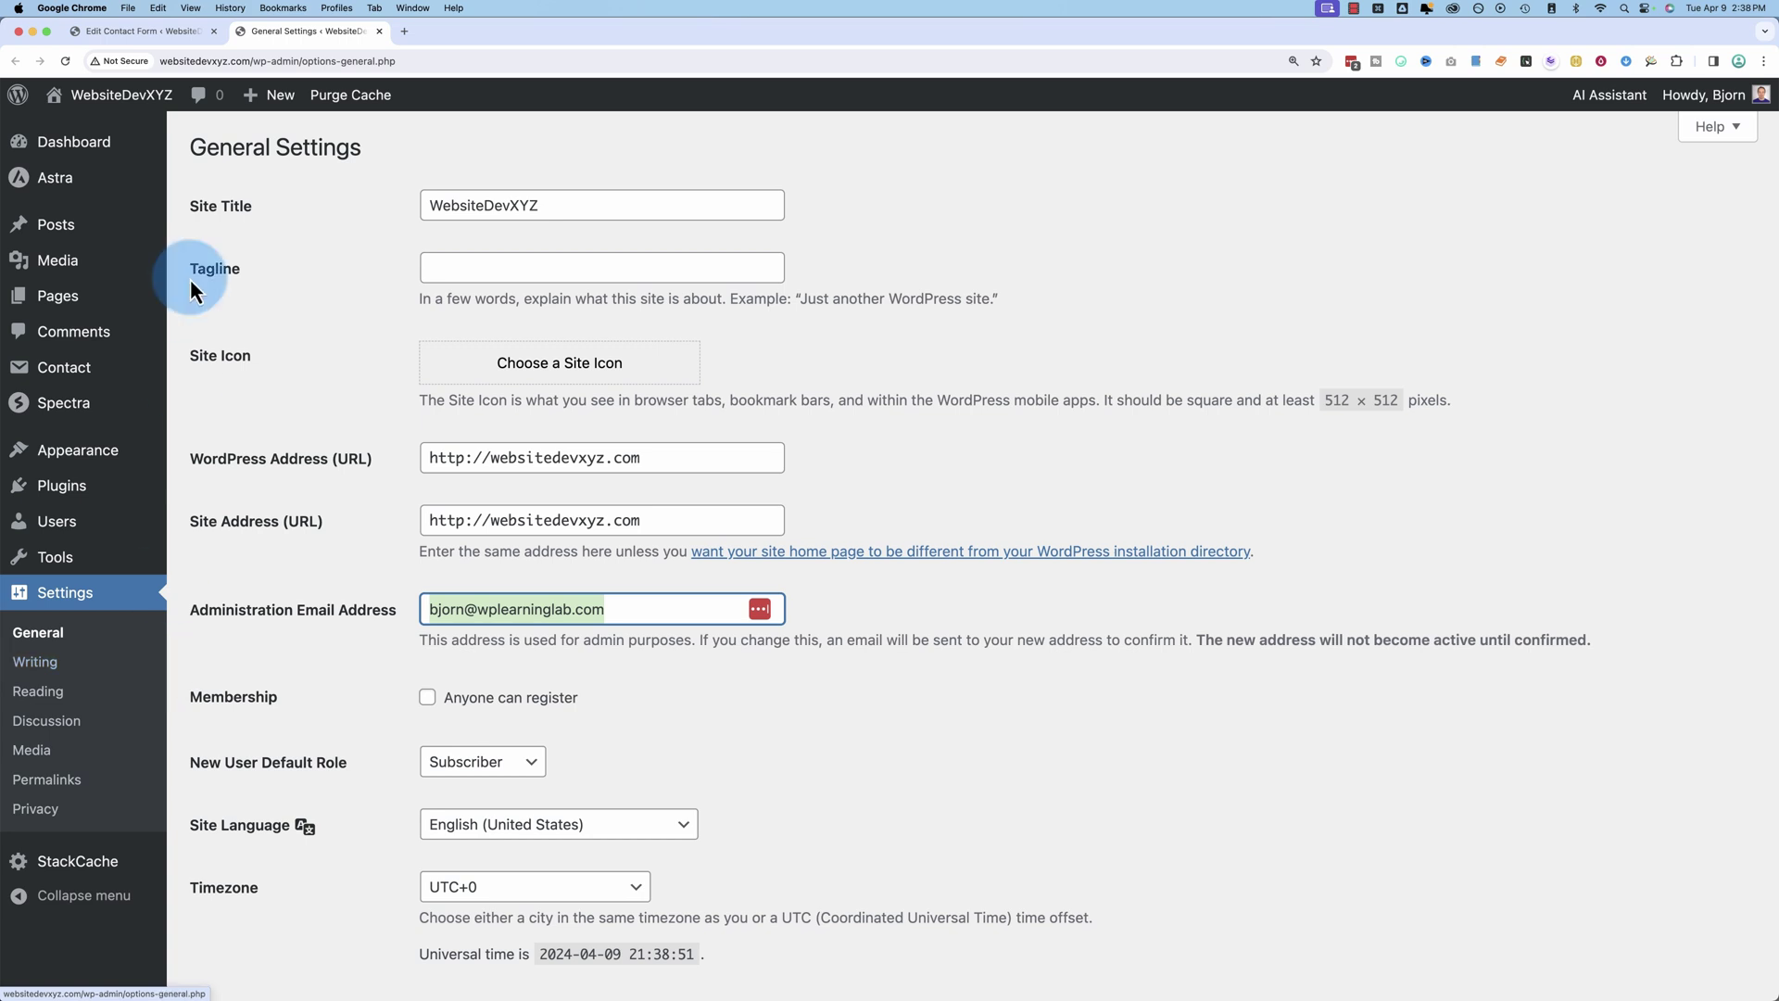
{"action": "left_click", "coordinate": [163, 37]}
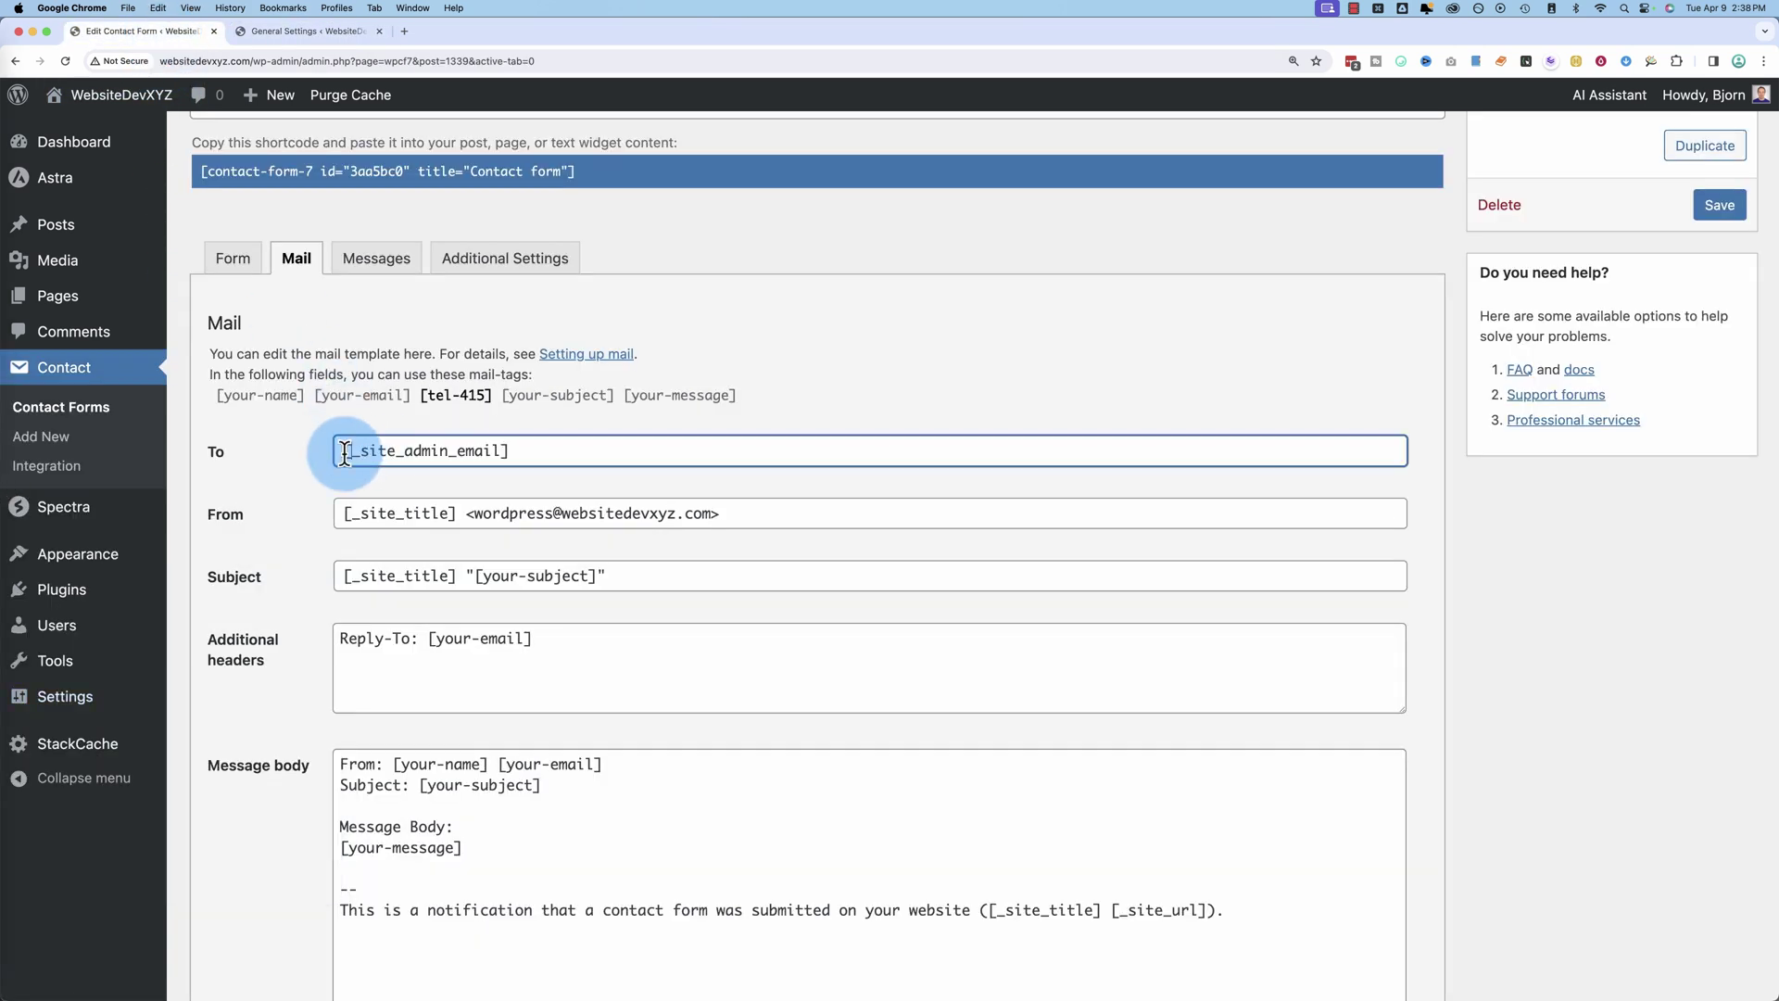
Step: Compare the To field's site admin email tag and the sender line against General Settings
{"action": "left_click_drag", "start_coordinate": [339, 449], "coordinate": [514, 454]}
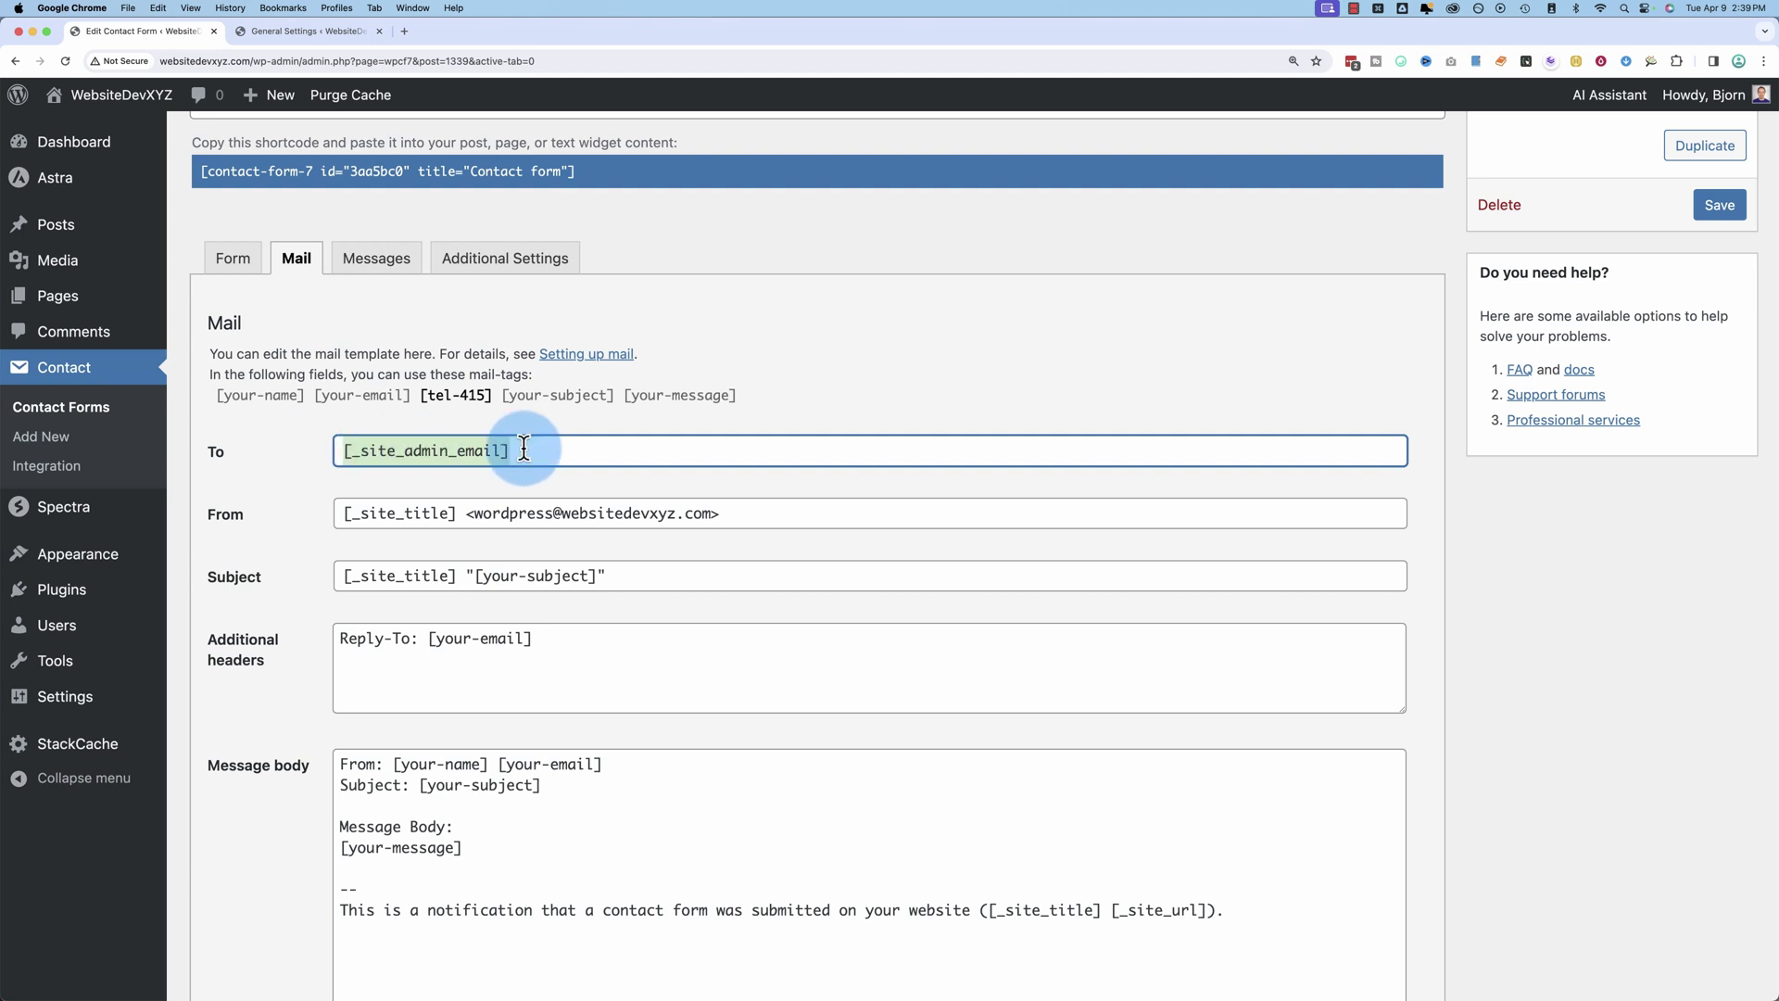
{"action": "left_click", "coordinate": [263, 31]}
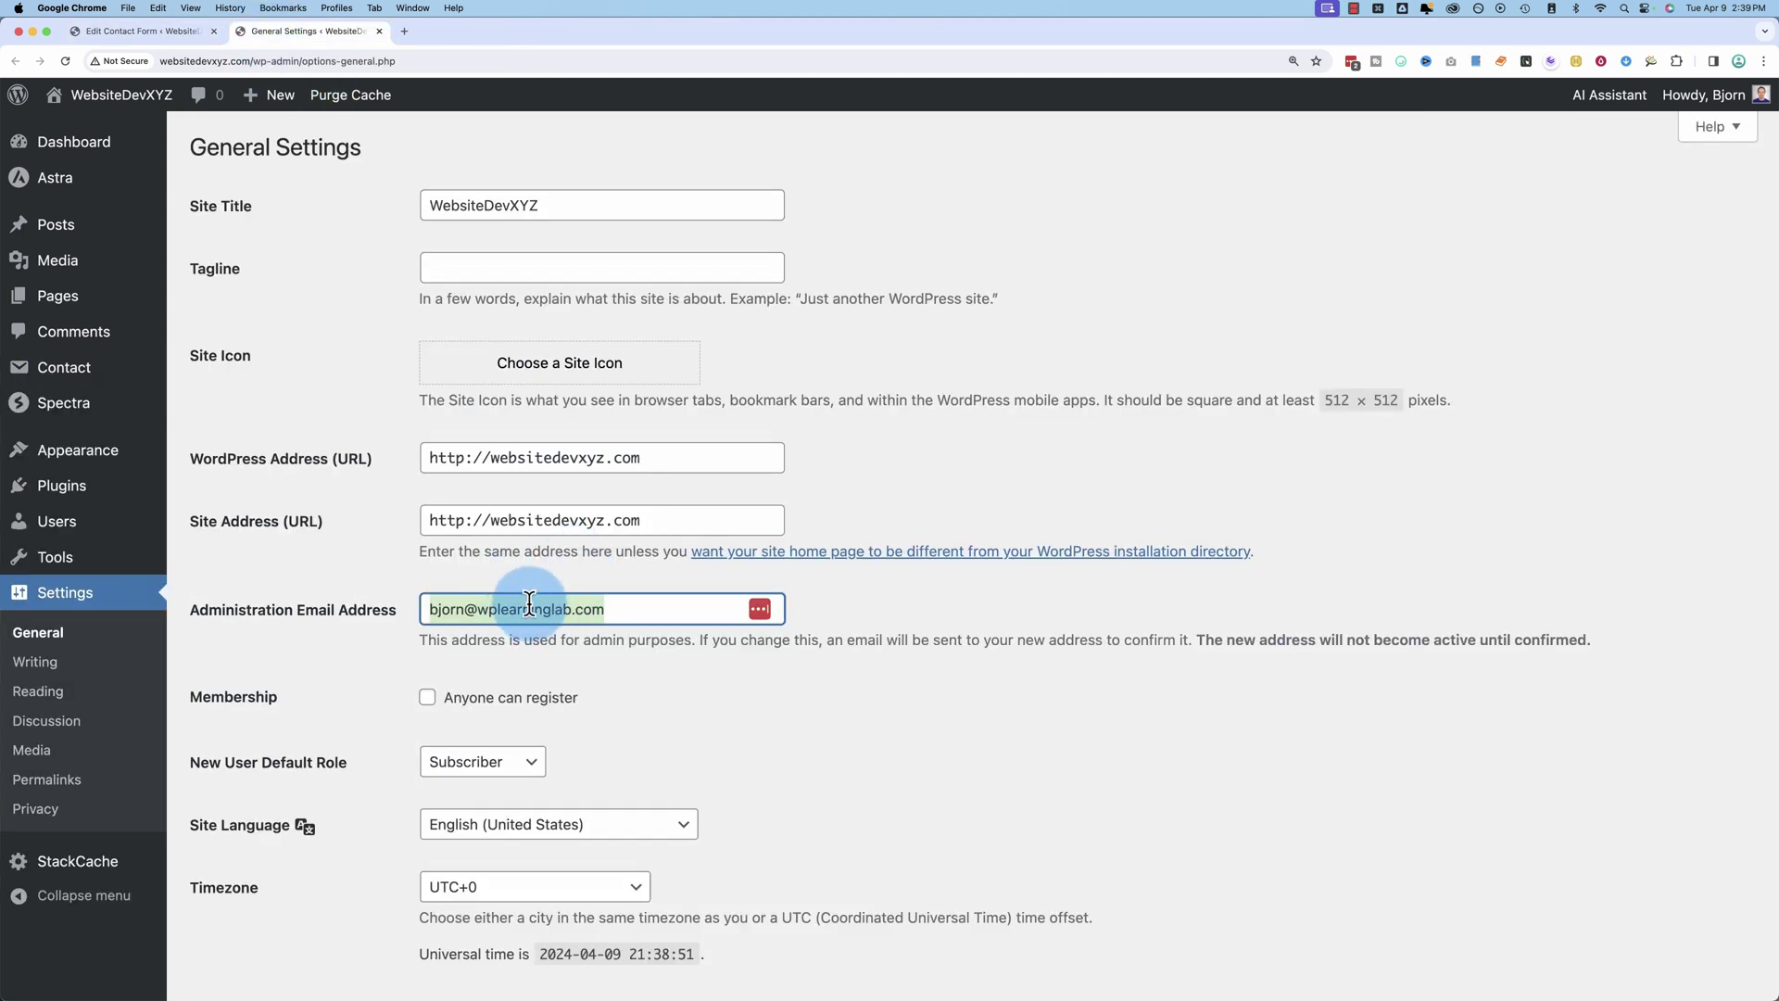
{"action": "left_click", "coordinate": [143, 31]}
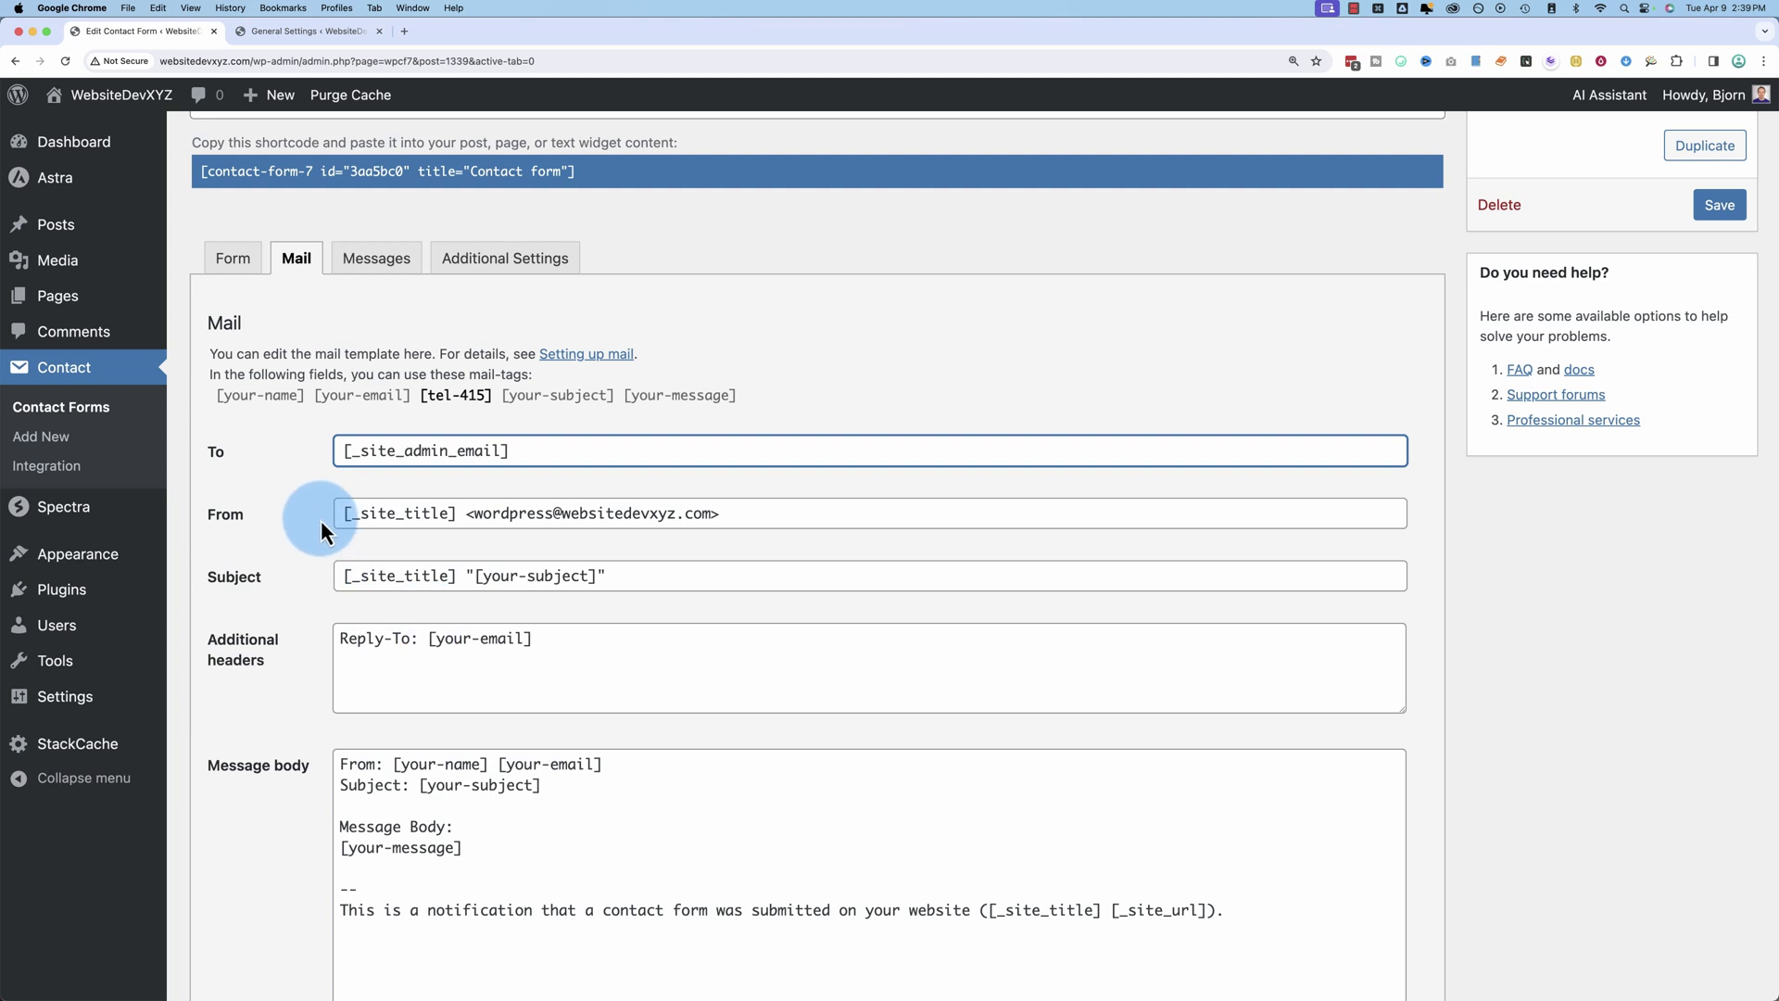
{"action": "left_click_drag", "start_coordinate": [339, 513], "coordinate": [736, 513]}
{"action": "left_click", "coordinate": [470, 516]}
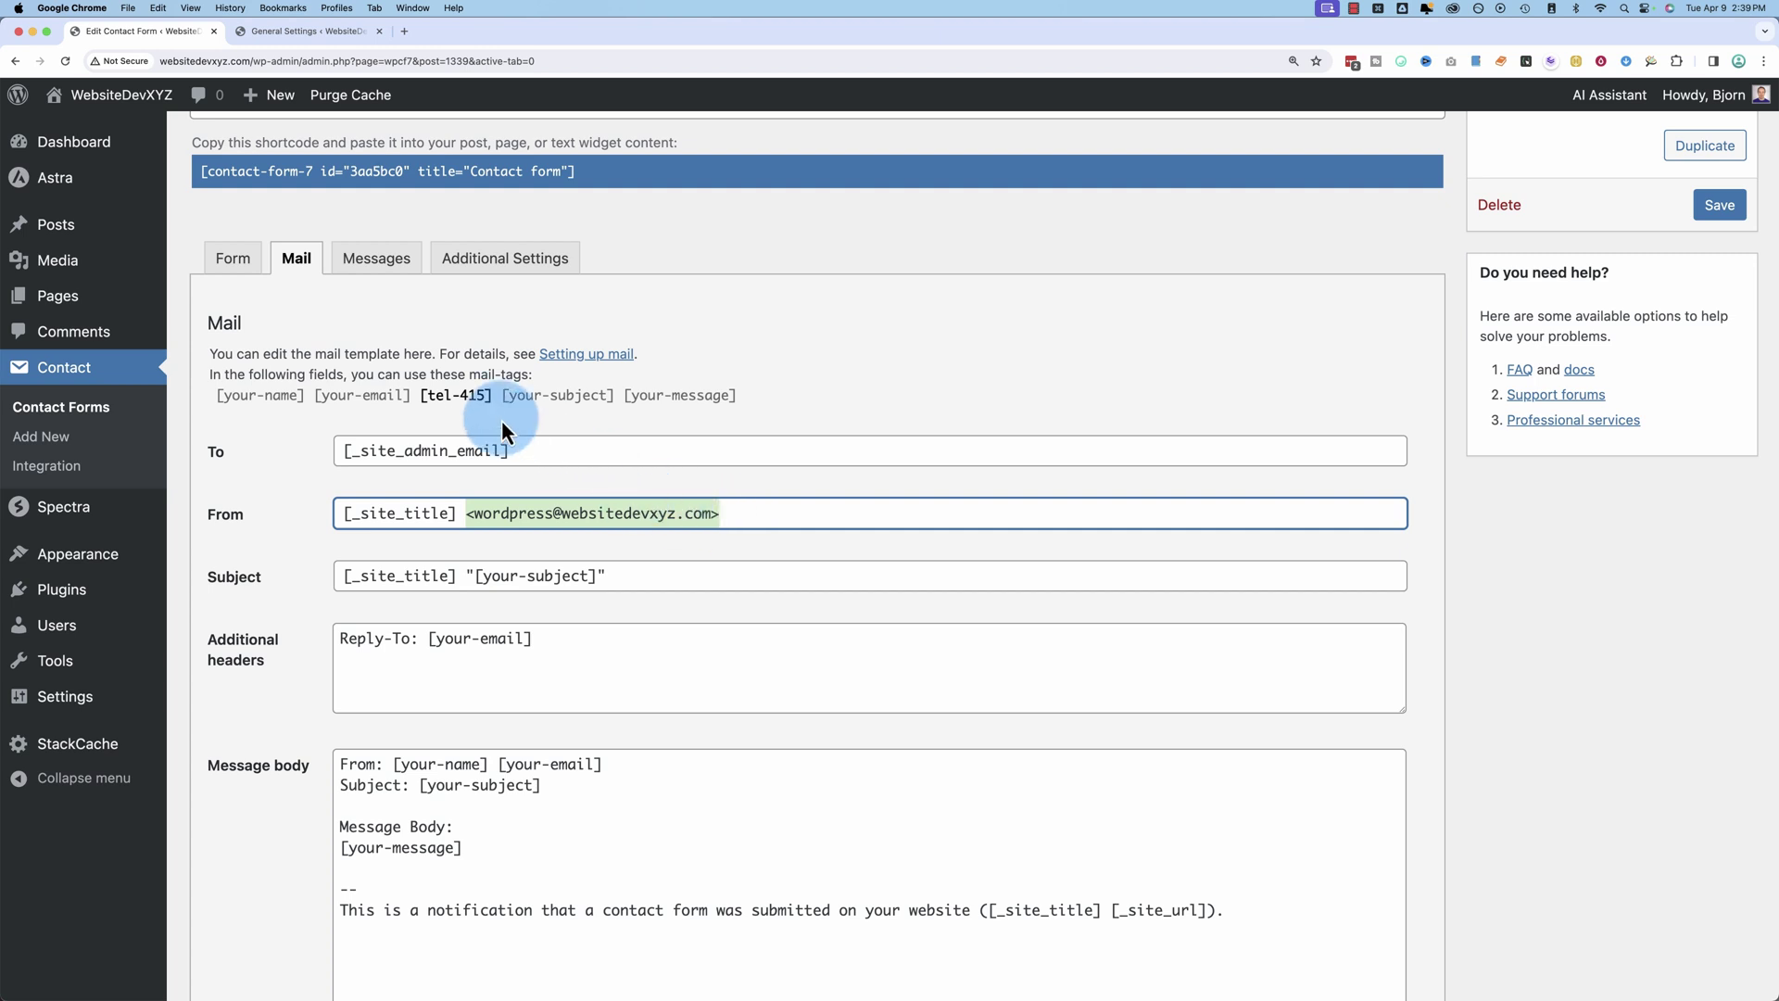
{"action": "left_click", "coordinate": [279, 463]}
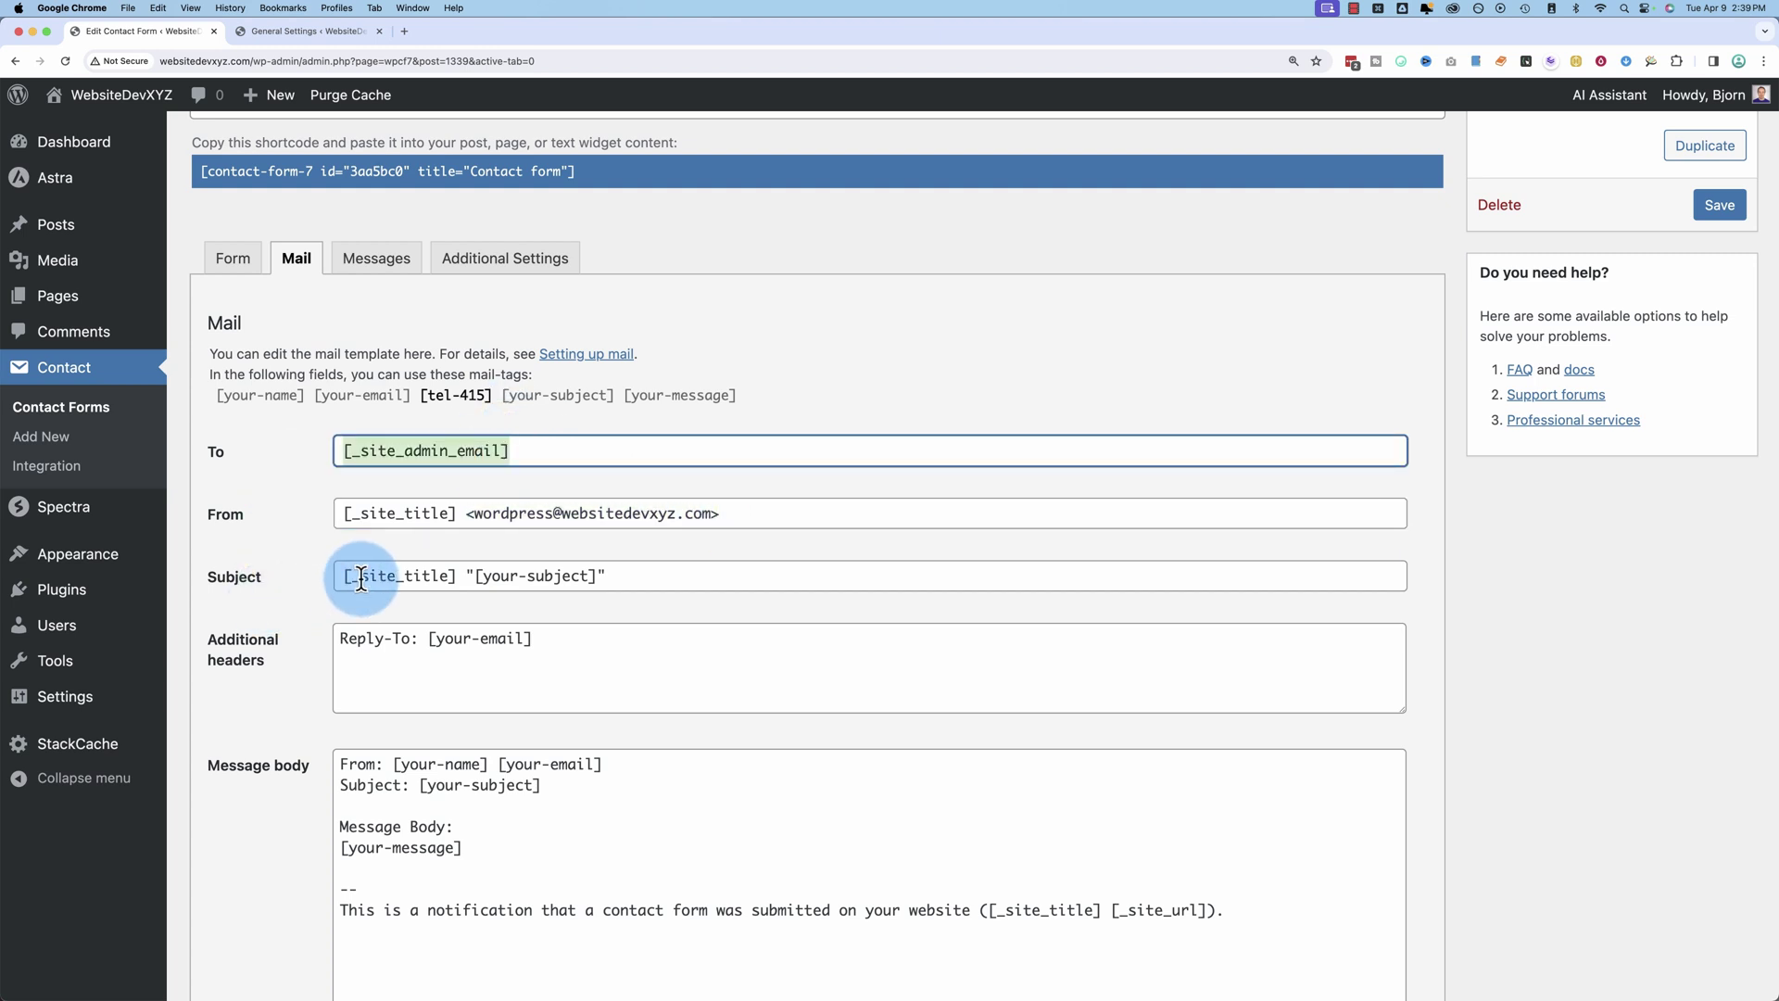
Step: Review the mail subject, the Reply-To header and the your-email mail-tag
{"action": "left_click_drag", "start_coordinate": [342, 575], "coordinate": [598, 567]}
{"action": "left_click_drag", "start_coordinate": [573, 645], "coordinate": [193, 648]}
{"action": "scroll", "coordinate": [251, 705], "scroll_direction": "down", "scroll_amount": 5}
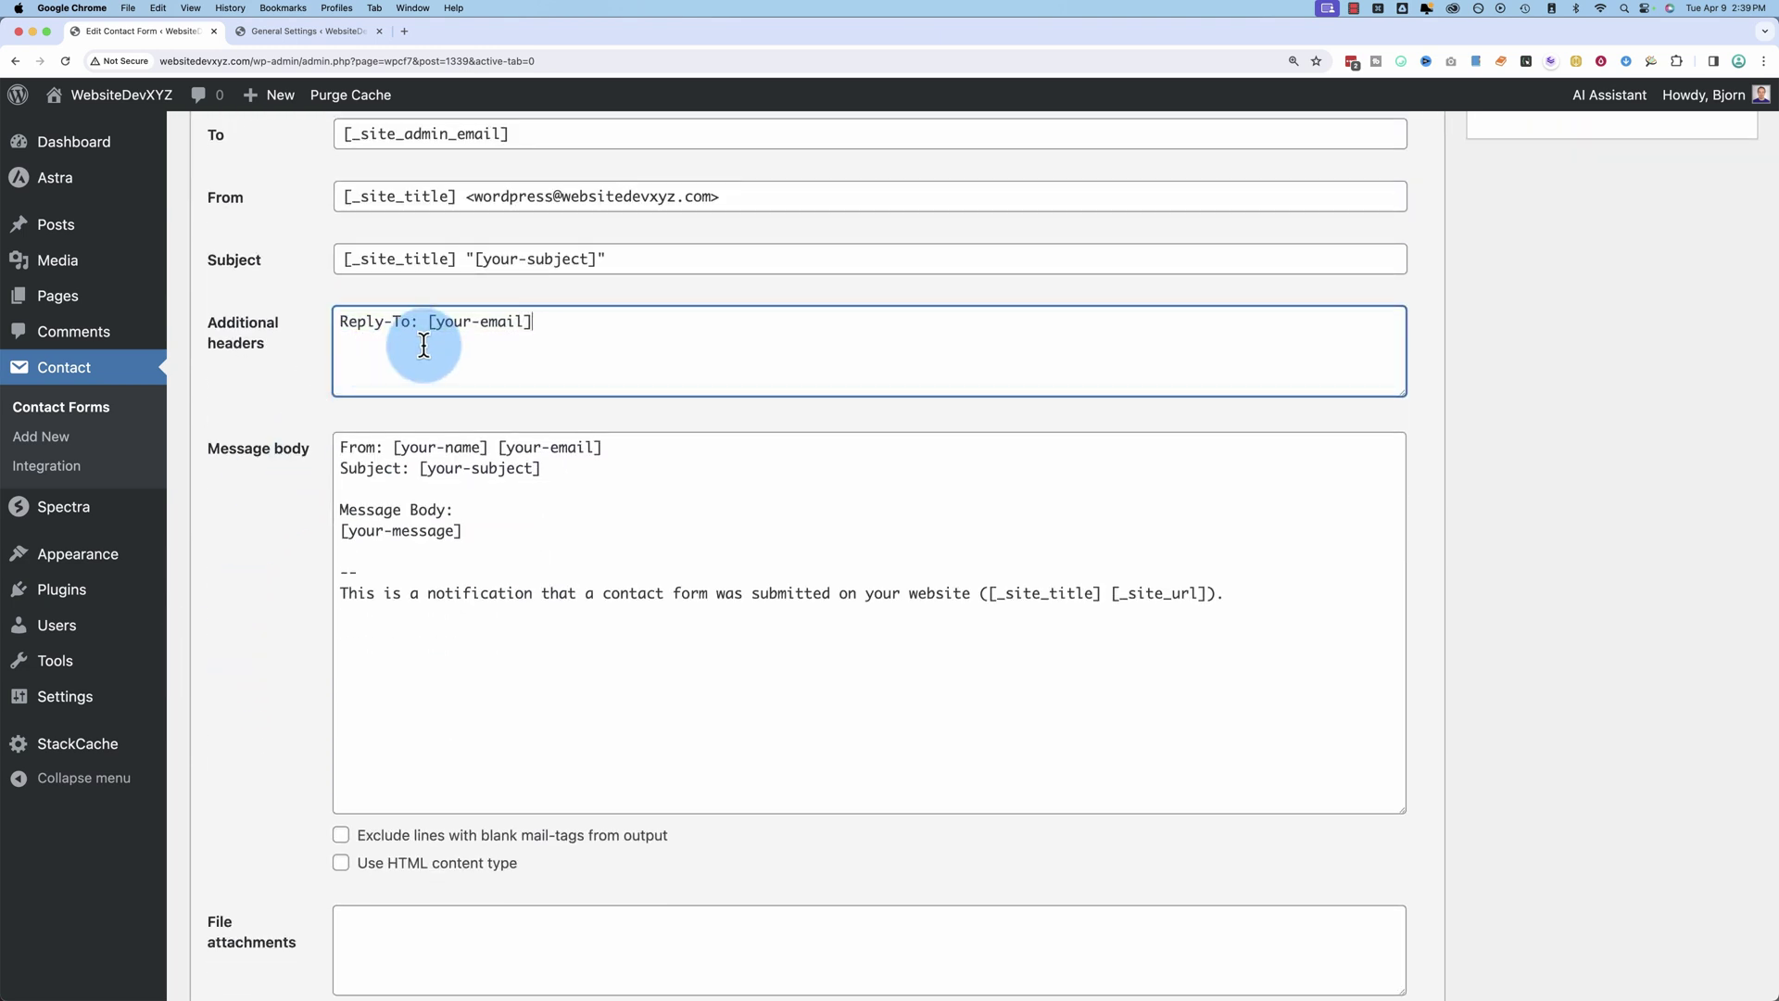
{"action": "left_click", "coordinate": [303, 380]}
{"action": "scroll", "coordinate": [303, 380], "scroll_direction": "up", "scroll_amount": 1}
{"action": "scroll", "coordinate": [303, 380], "scroll_direction": "up", "scroll_amount": 3}
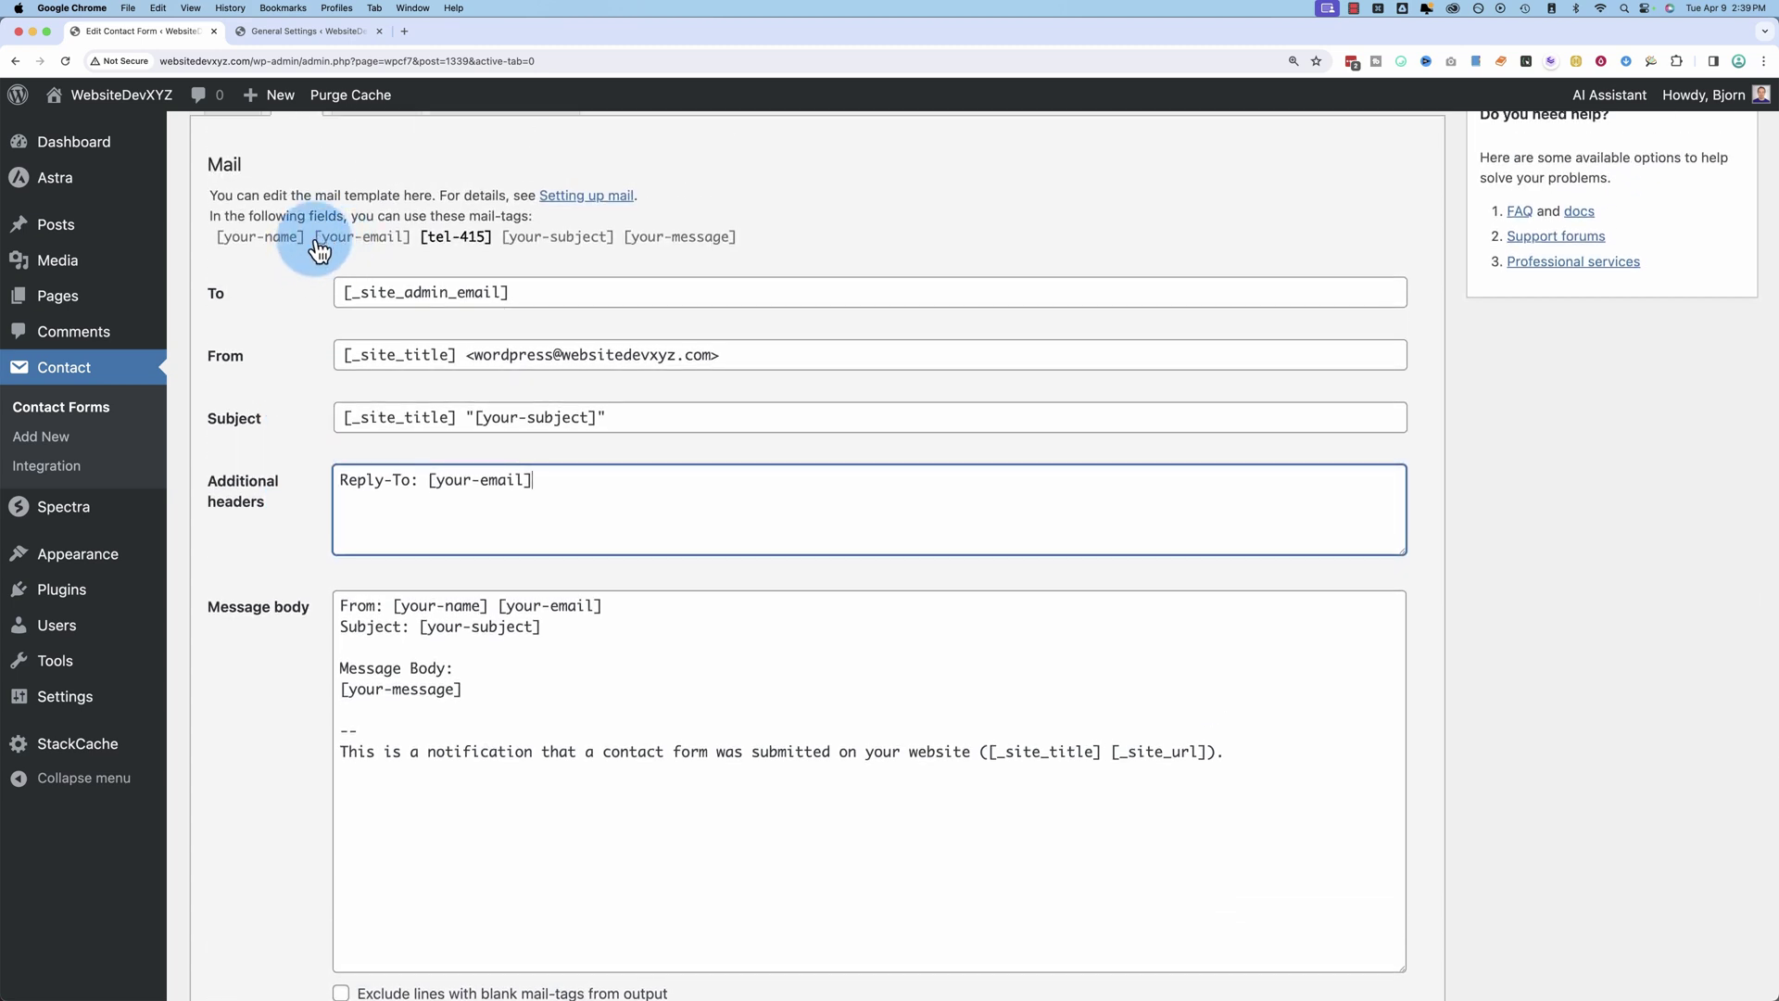
{"action": "left_click", "coordinate": [350, 220]}
{"action": "scroll", "coordinate": [332, 293], "scroll_direction": "up", "scroll_amount": 3}
Step: Check the your-email, tel-415, your-subject and your-message field names in the form template, then return to Mail
{"action": "left_click", "coordinate": [233, 223]}
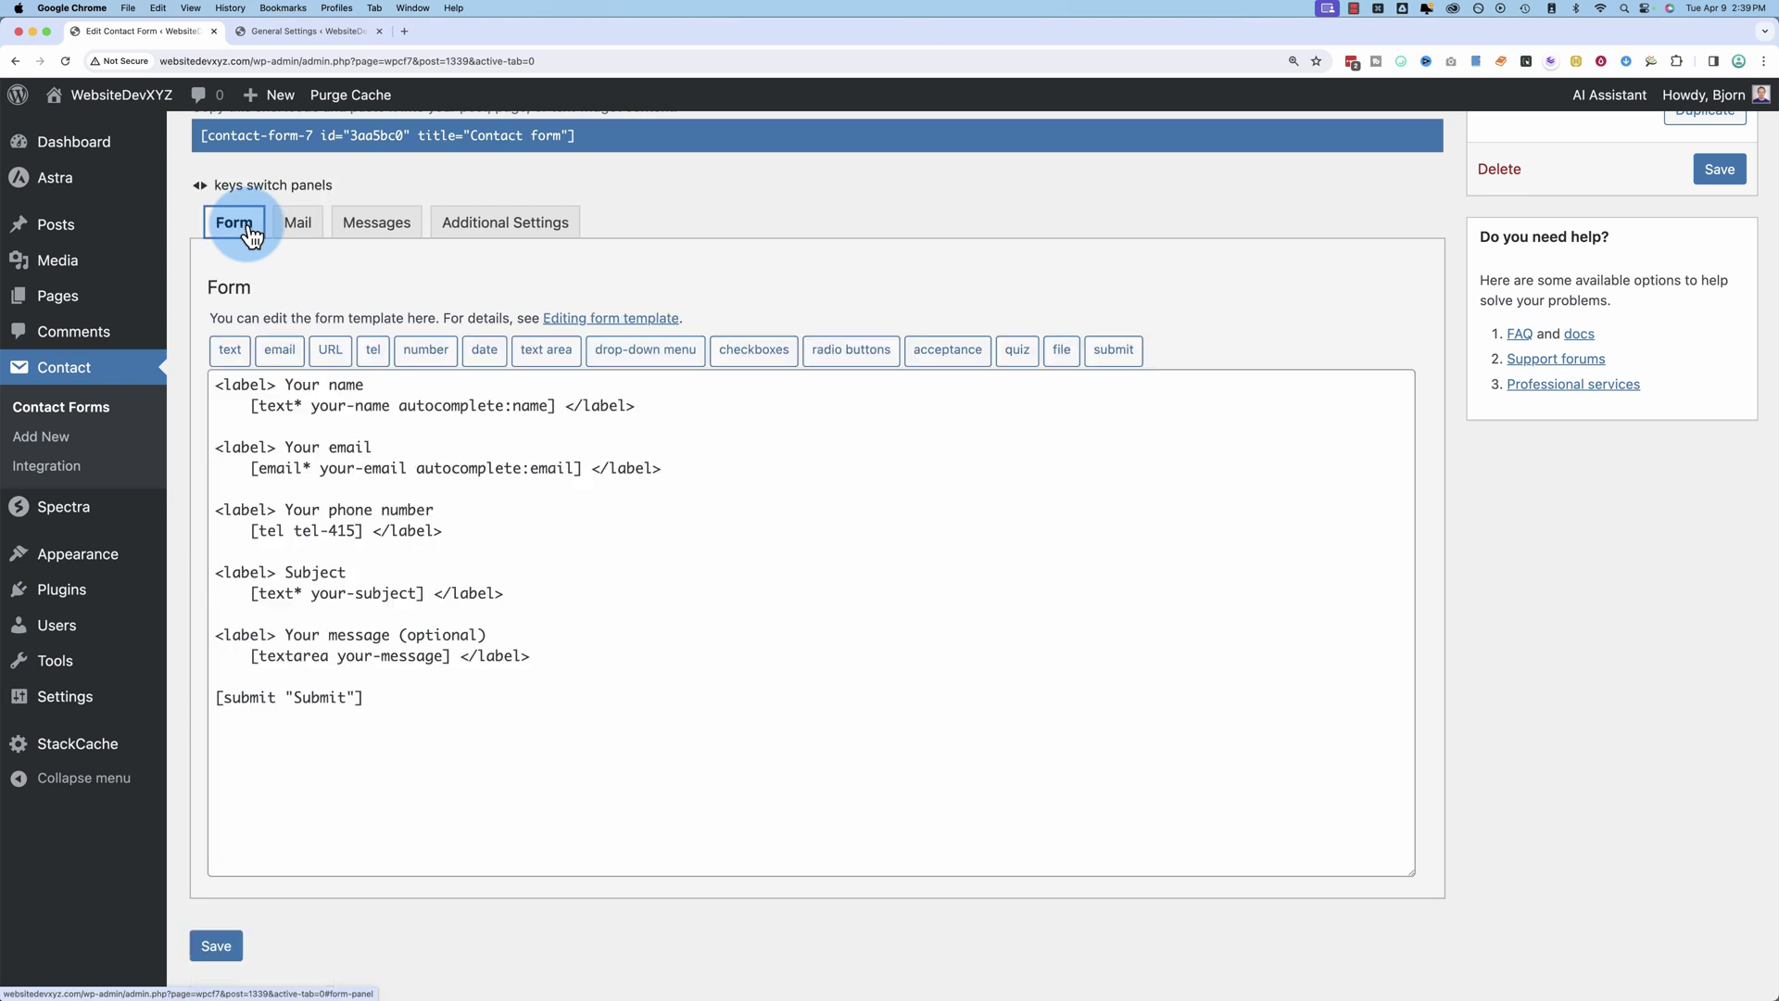
{"action": "left_click", "coordinate": [329, 397]}
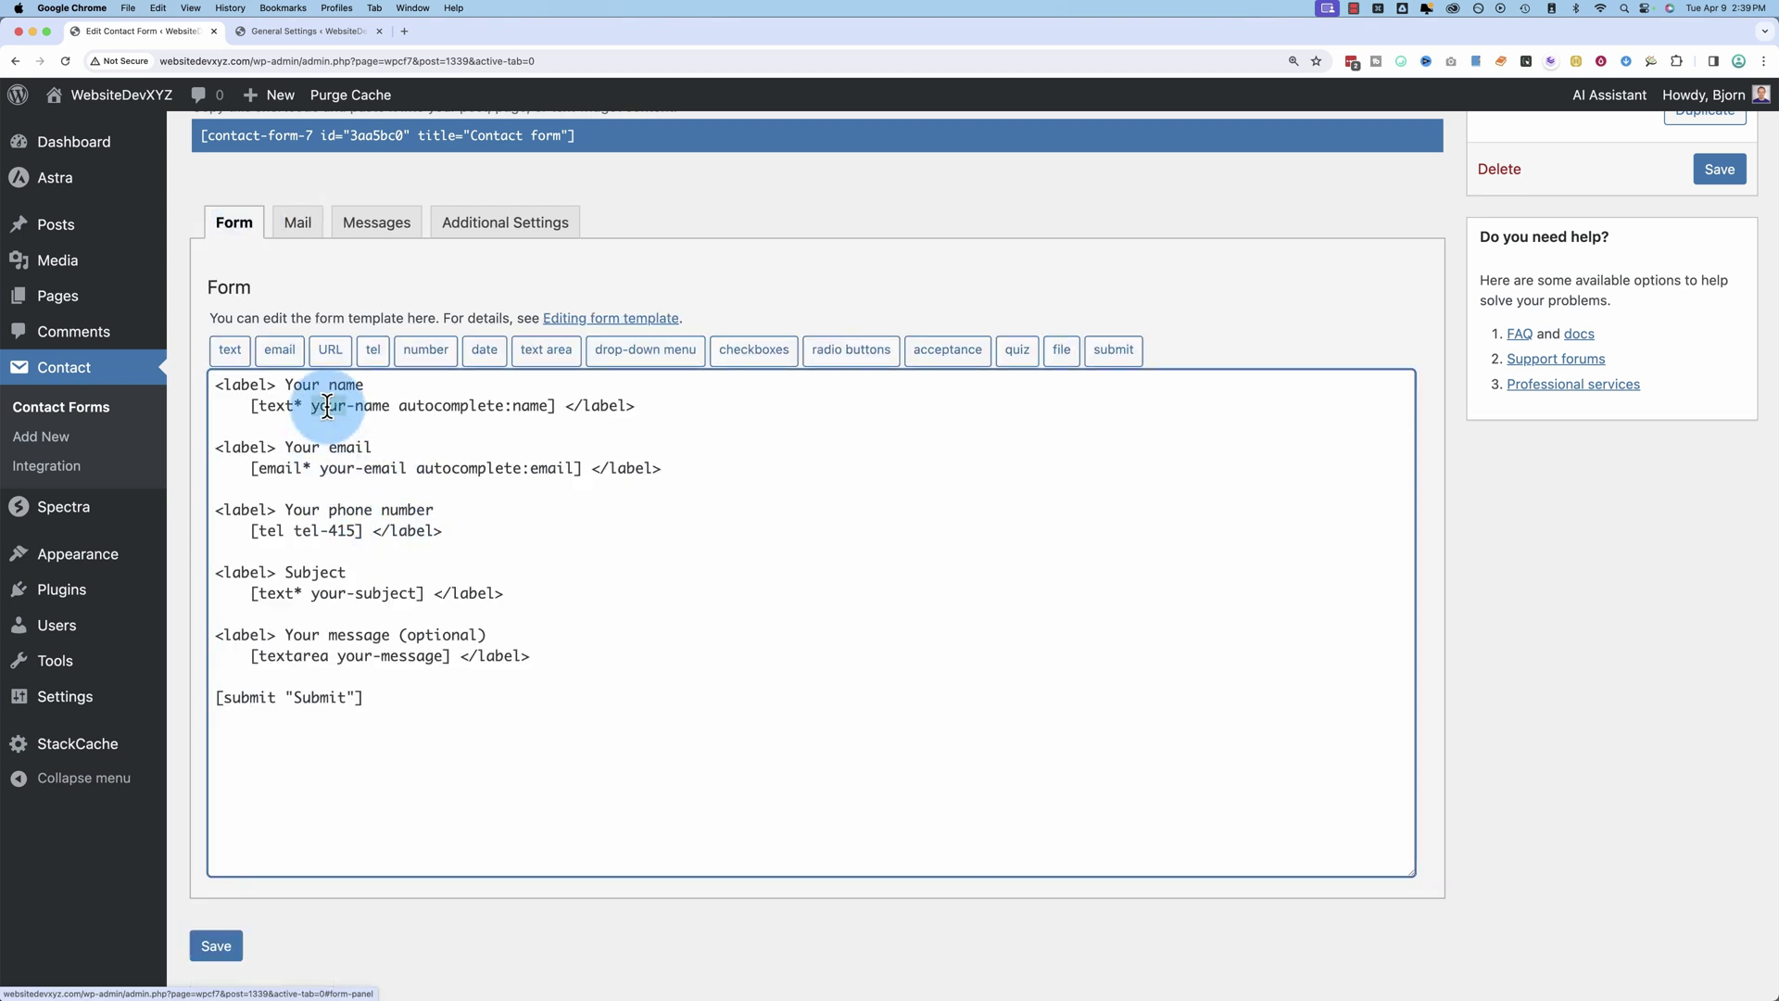
{"action": "double_click", "coordinate": [332, 468]}
{"action": "left_click_drag", "start_coordinate": [330, 473], "coordinate": [385, 470]}
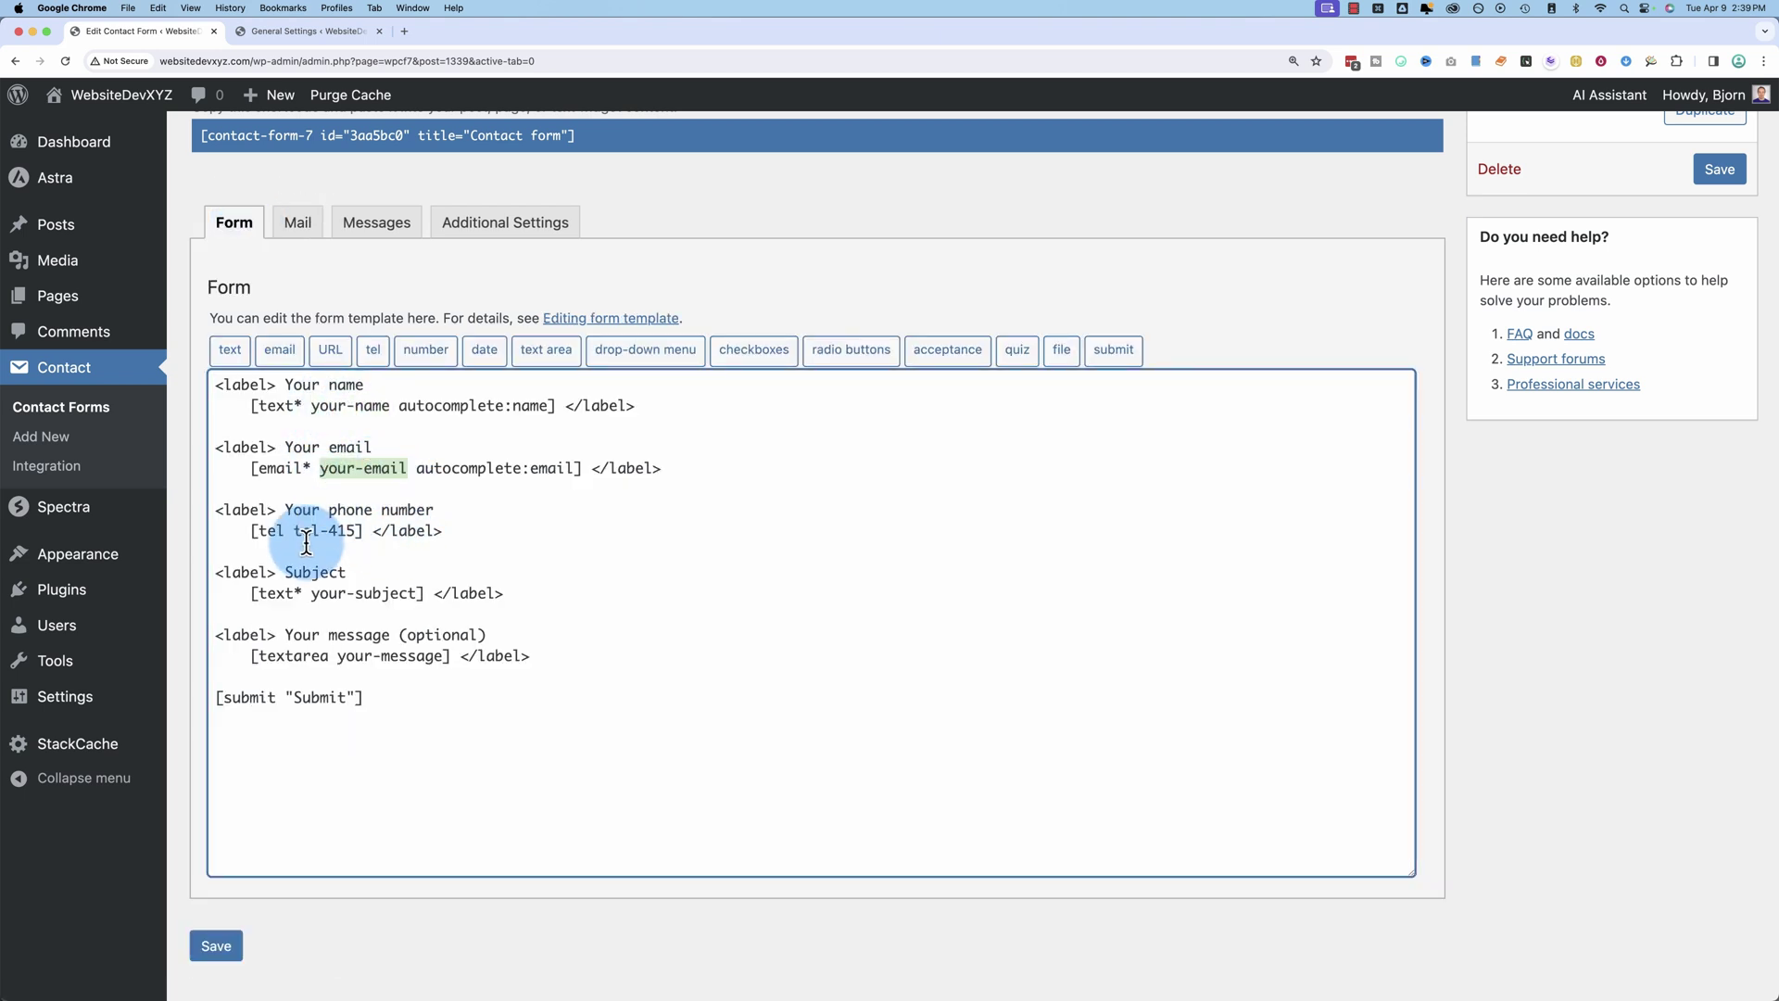
{"action": "left_click_drag", "start_coordinate": [295, 531], "coordinate": [363, 531]}
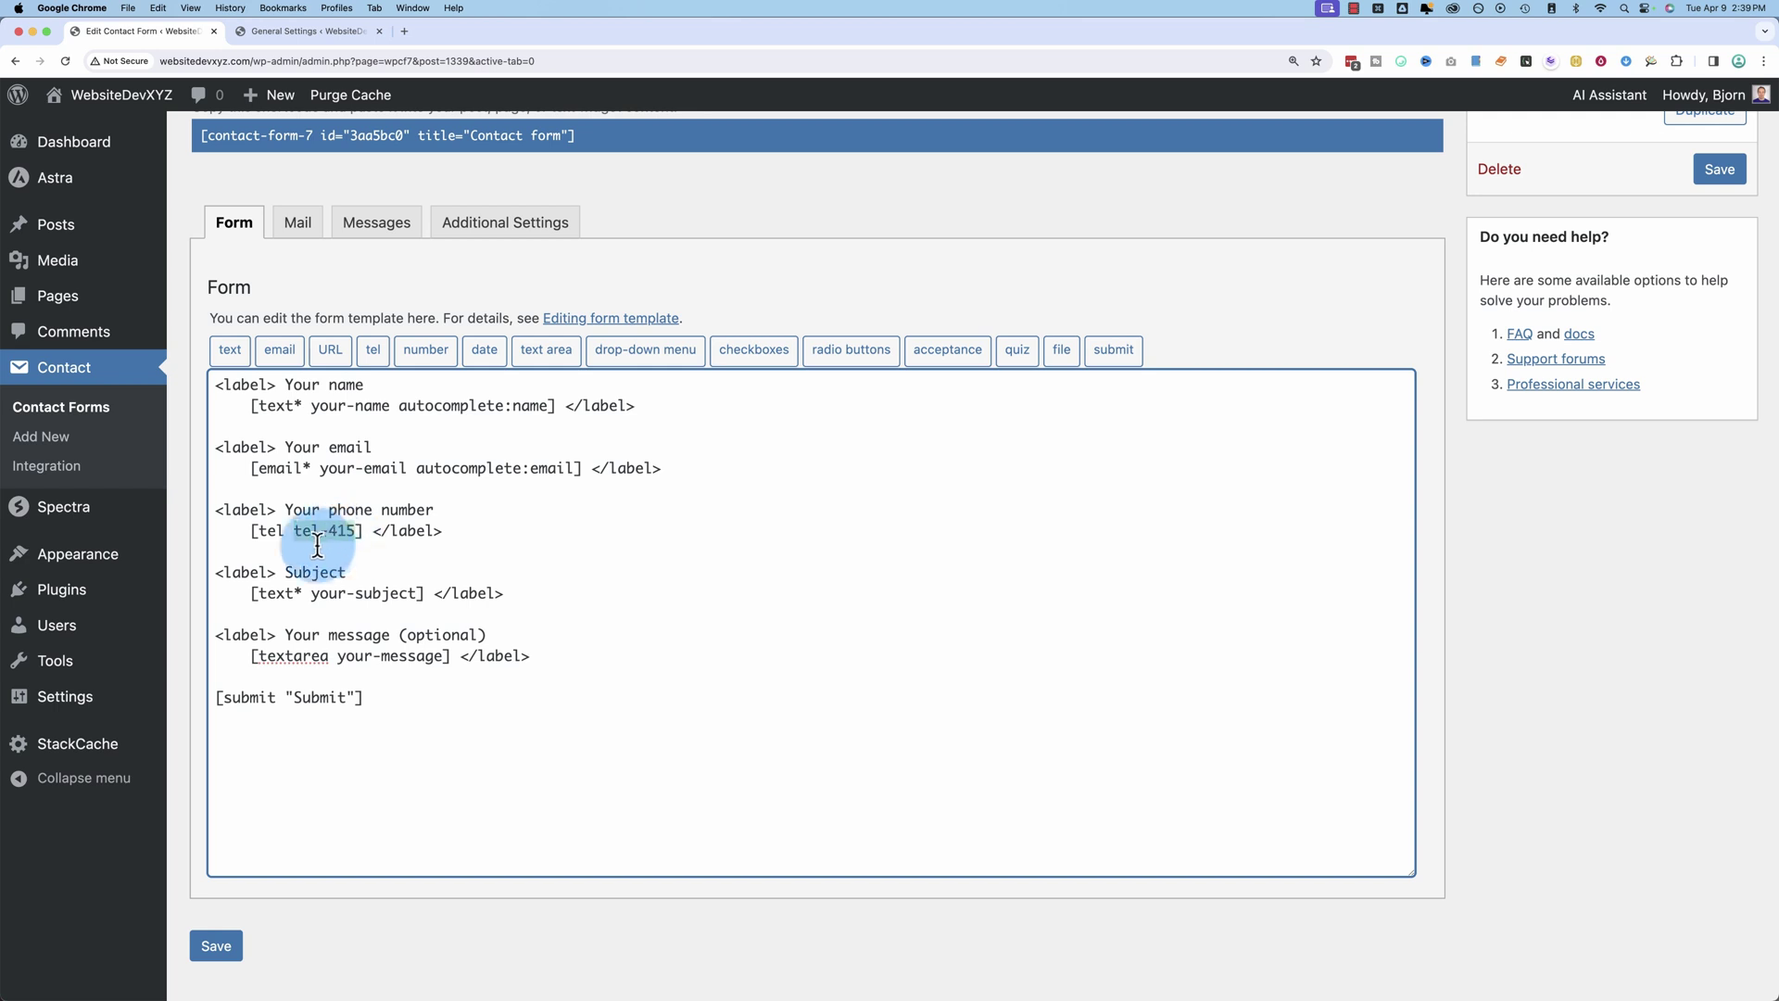
{"action": "double_click", "coordinate": [370, 591]}
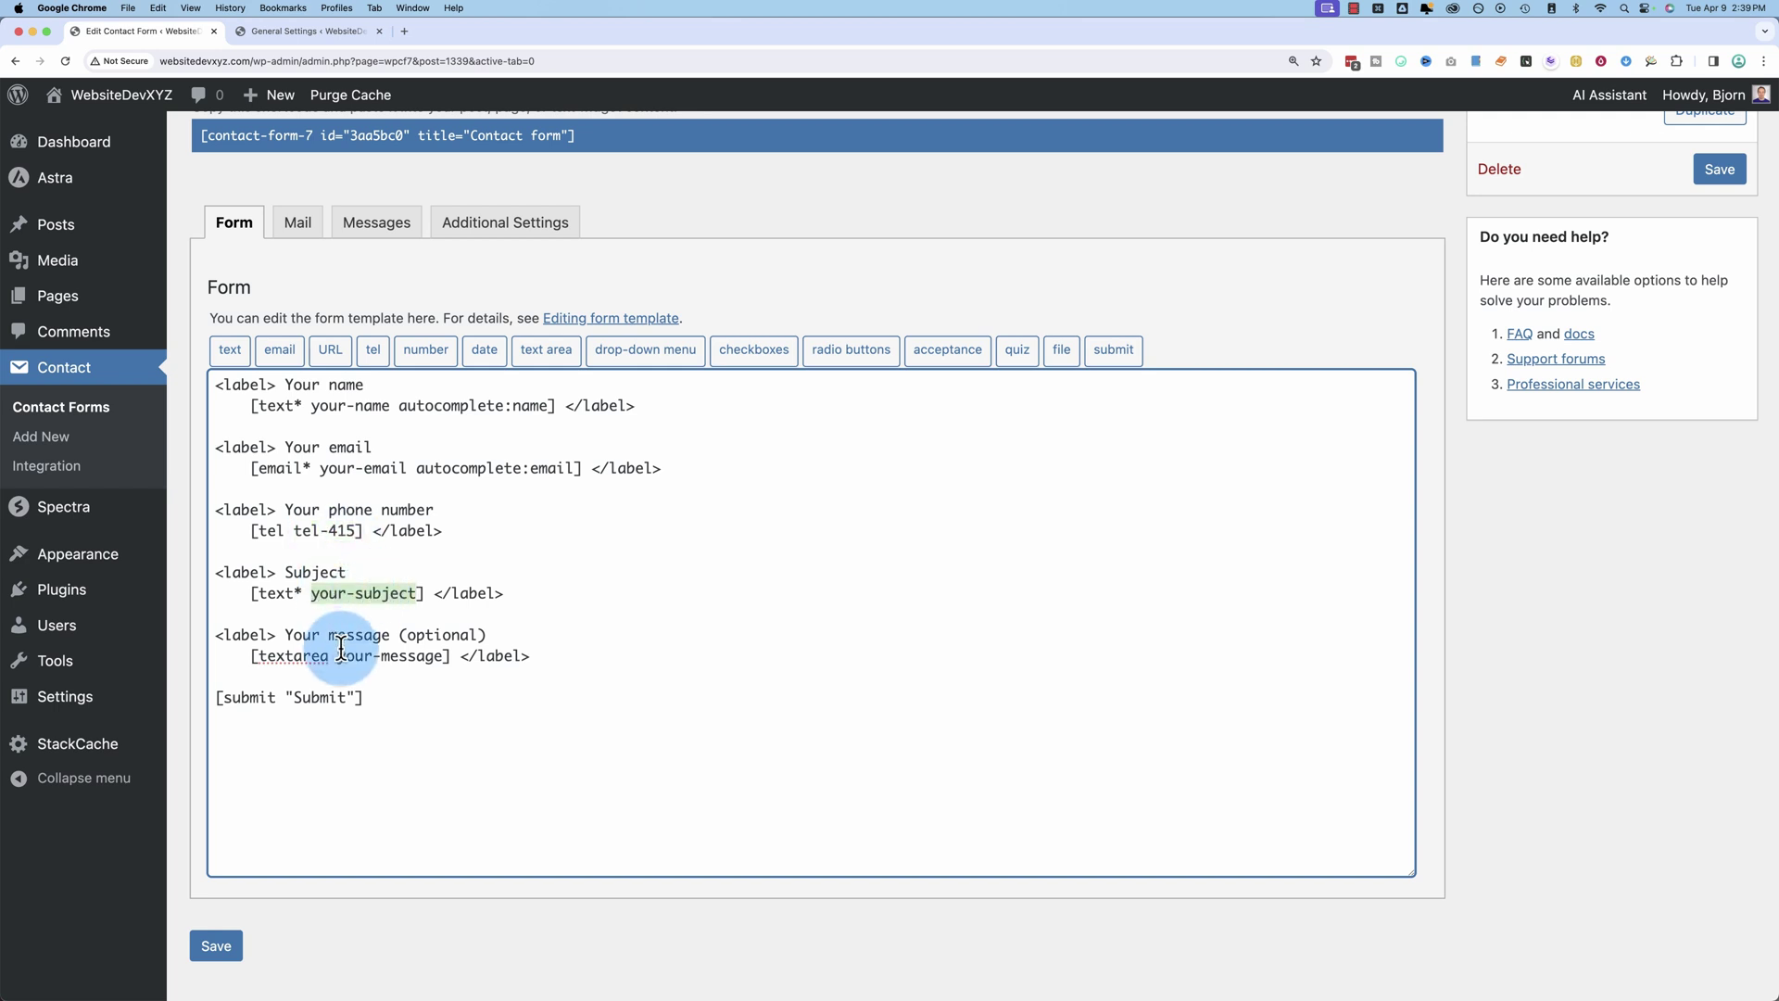
{"action": "double_click", "coordinate": [388, 655]}
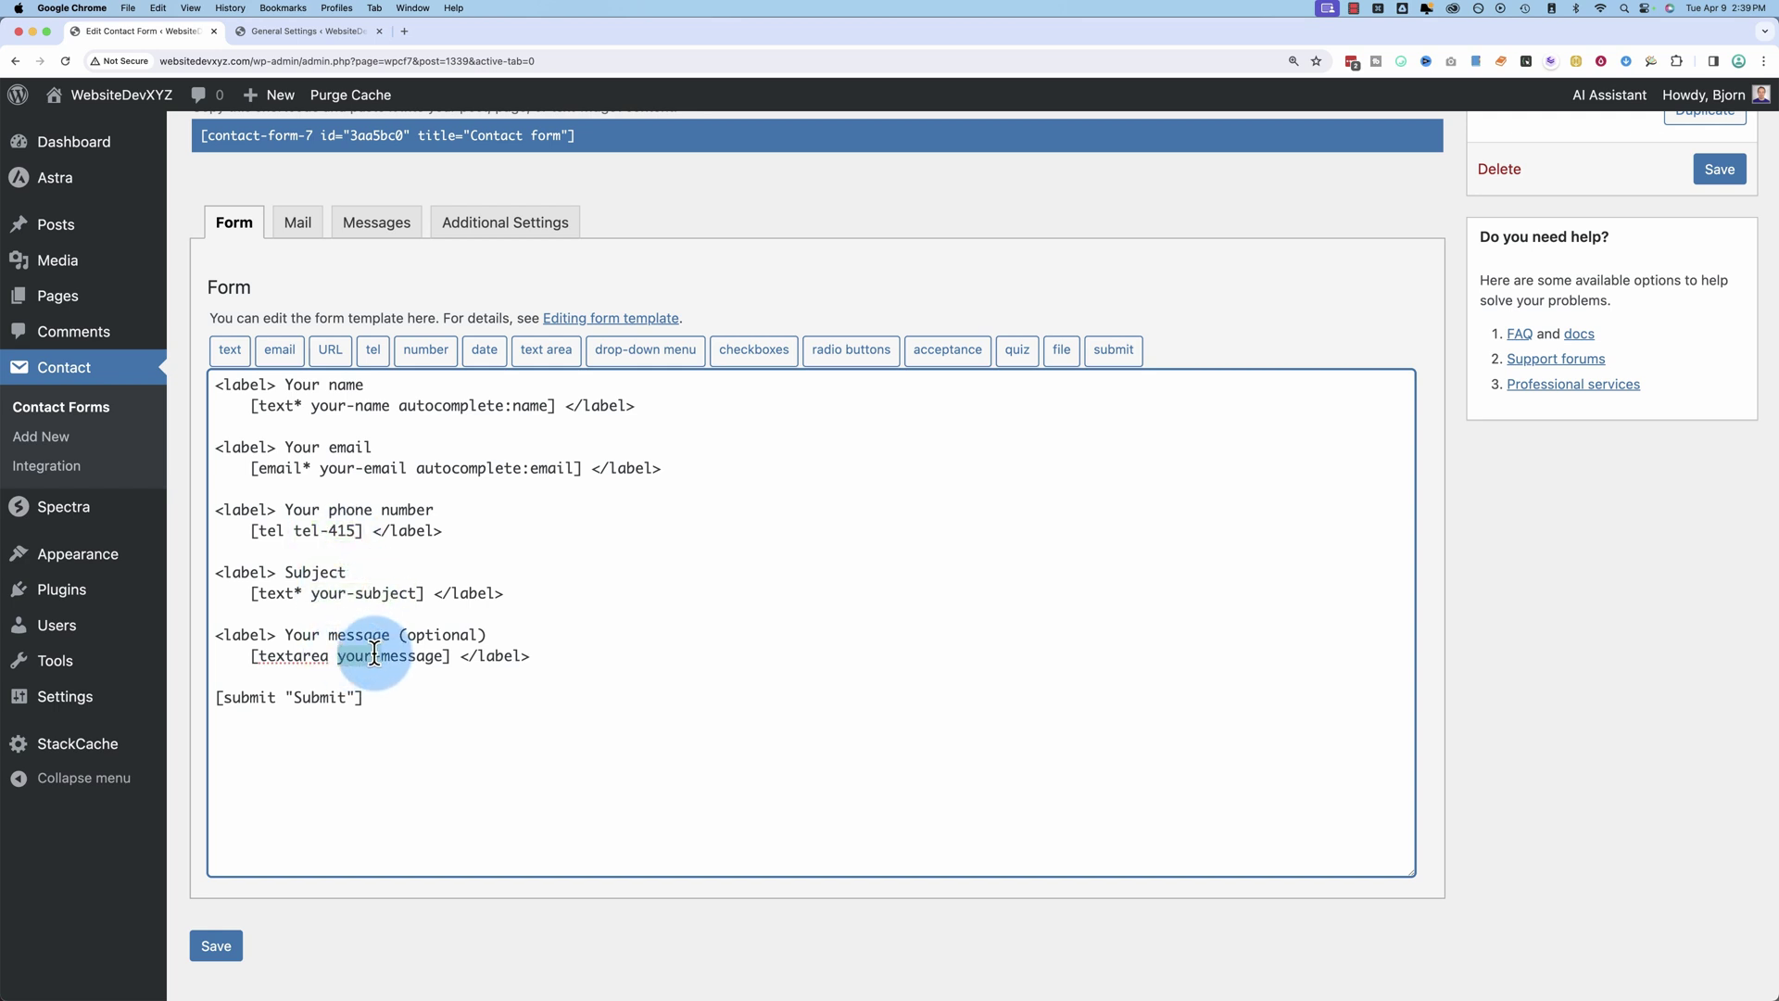
{"action": "left_click", "coordinate": [298, 222]}
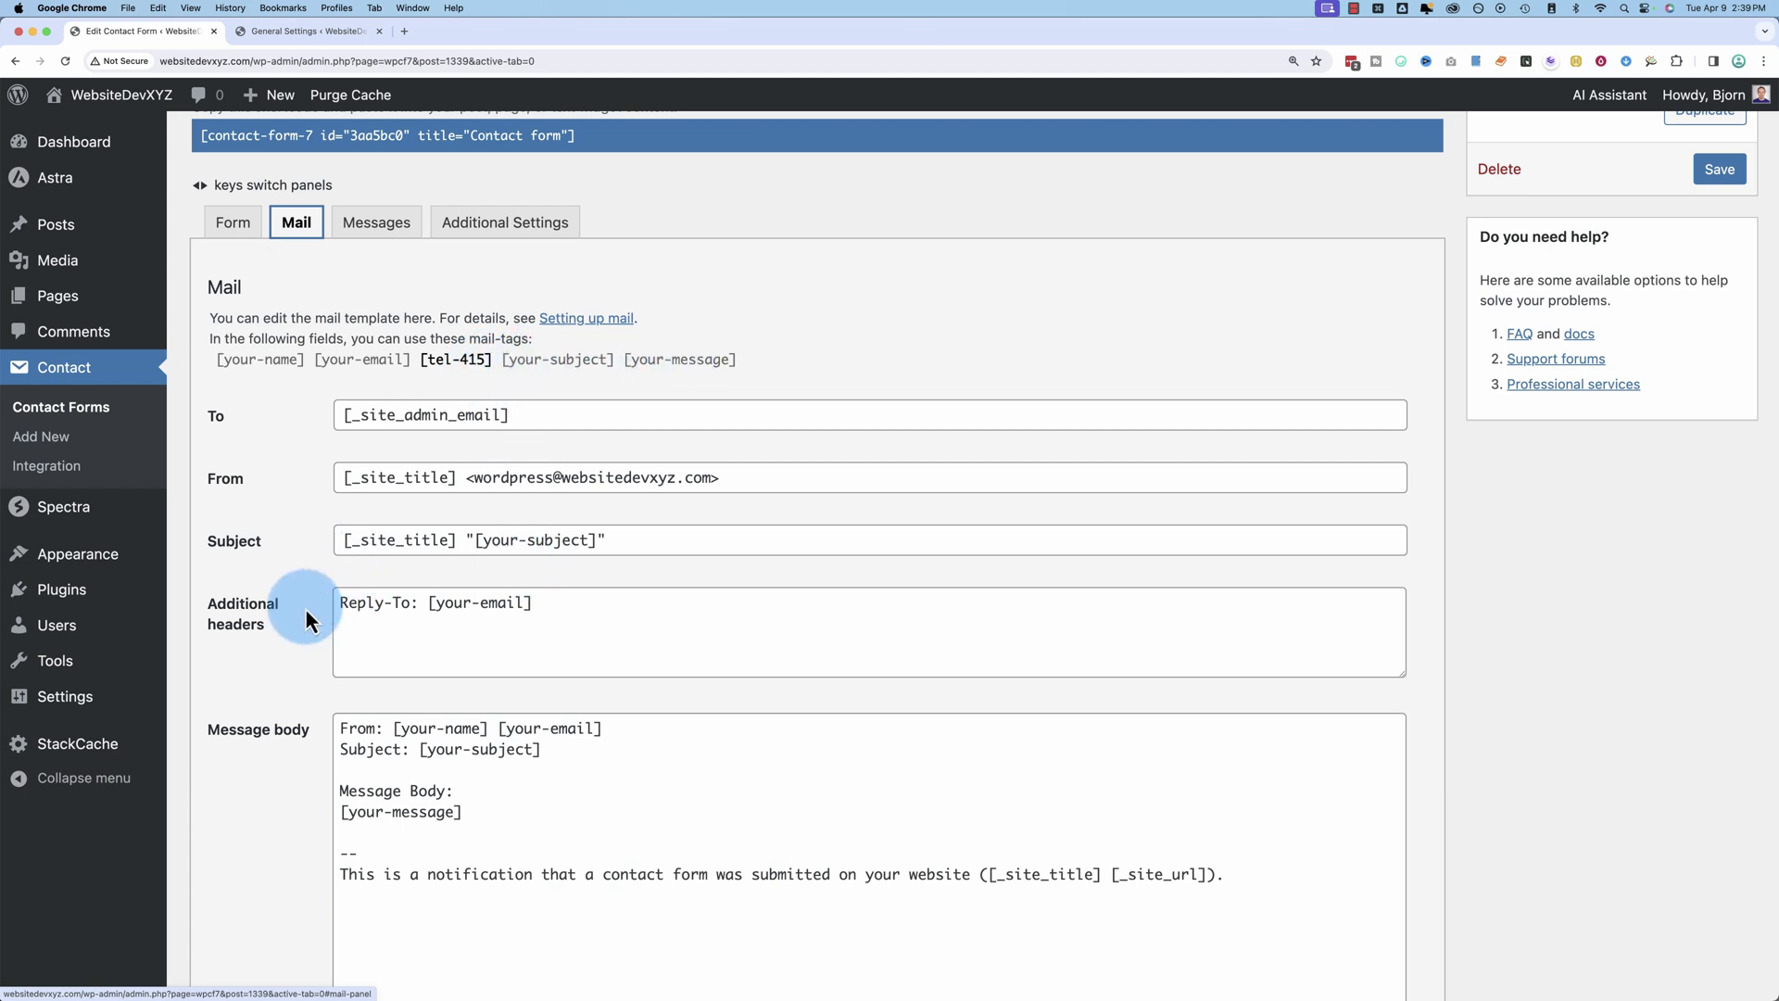
Step: Add a 'Phone: [tel-415]' line below the From line in the mail message body
{"action": "scroll", "coordinate": [305, 611], "scroll_direction": "down", "scroll_amount": 3}
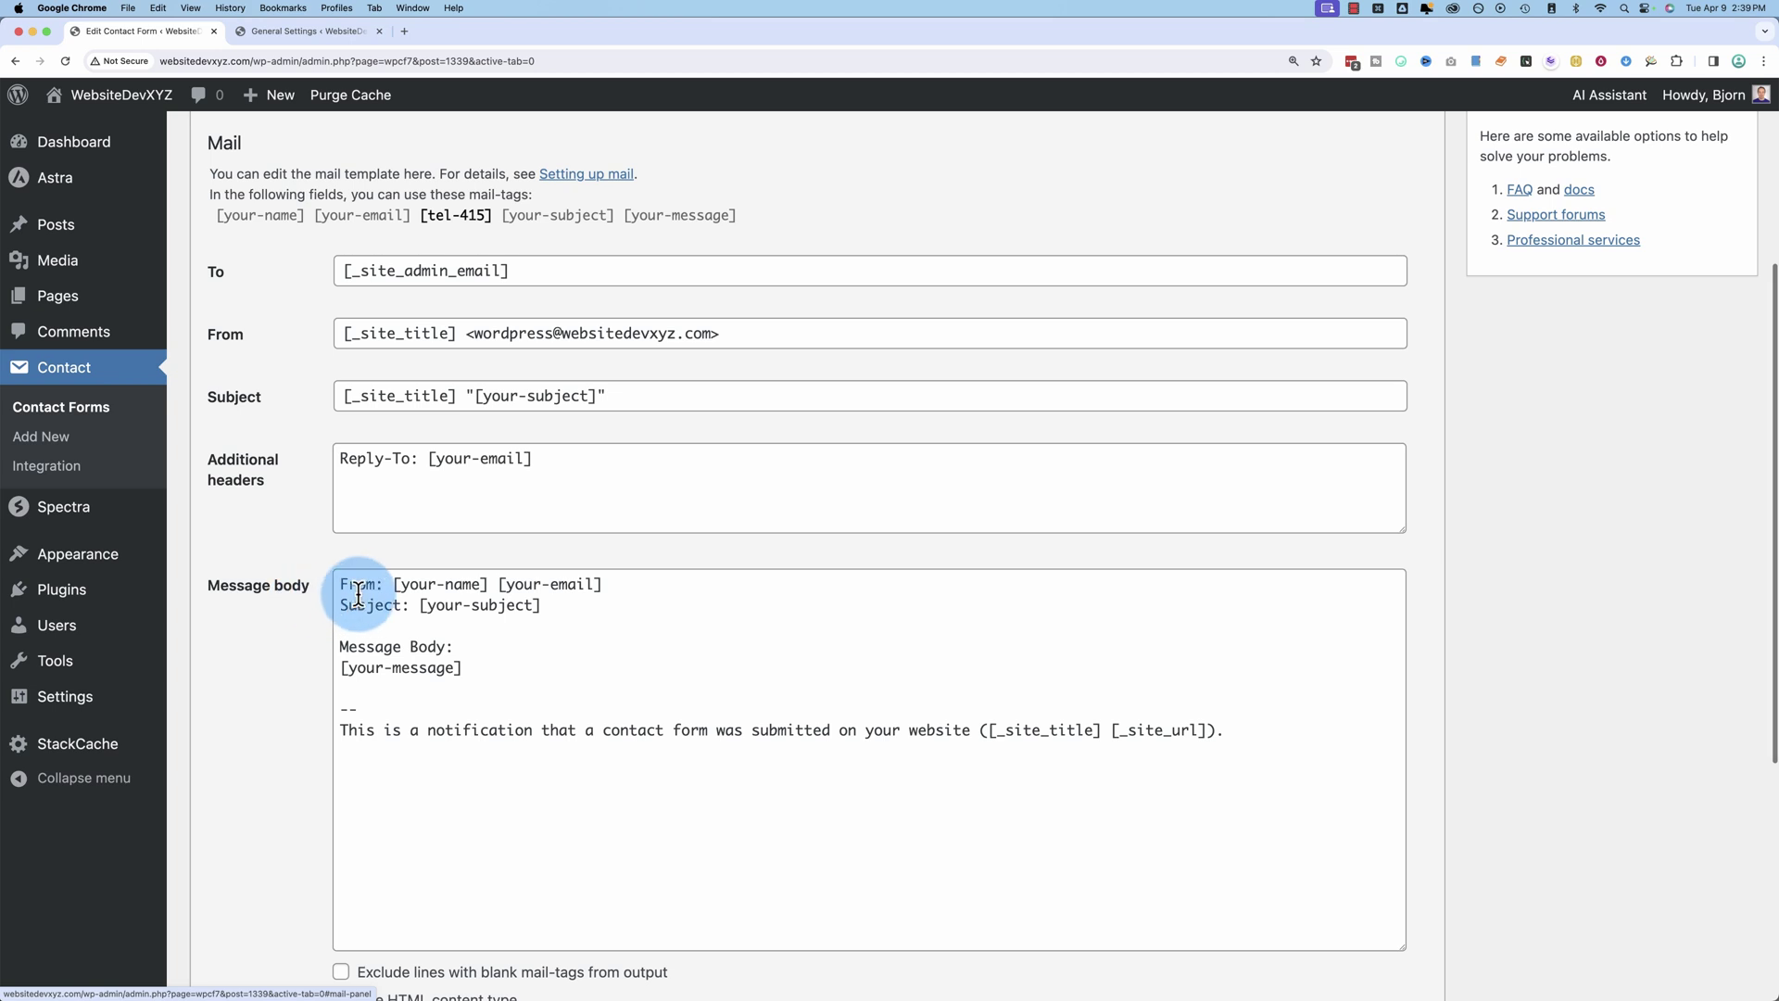
{"action": "left_click_drag", "start_coordinate": [394, 583], "coordinate": [598, 584]}
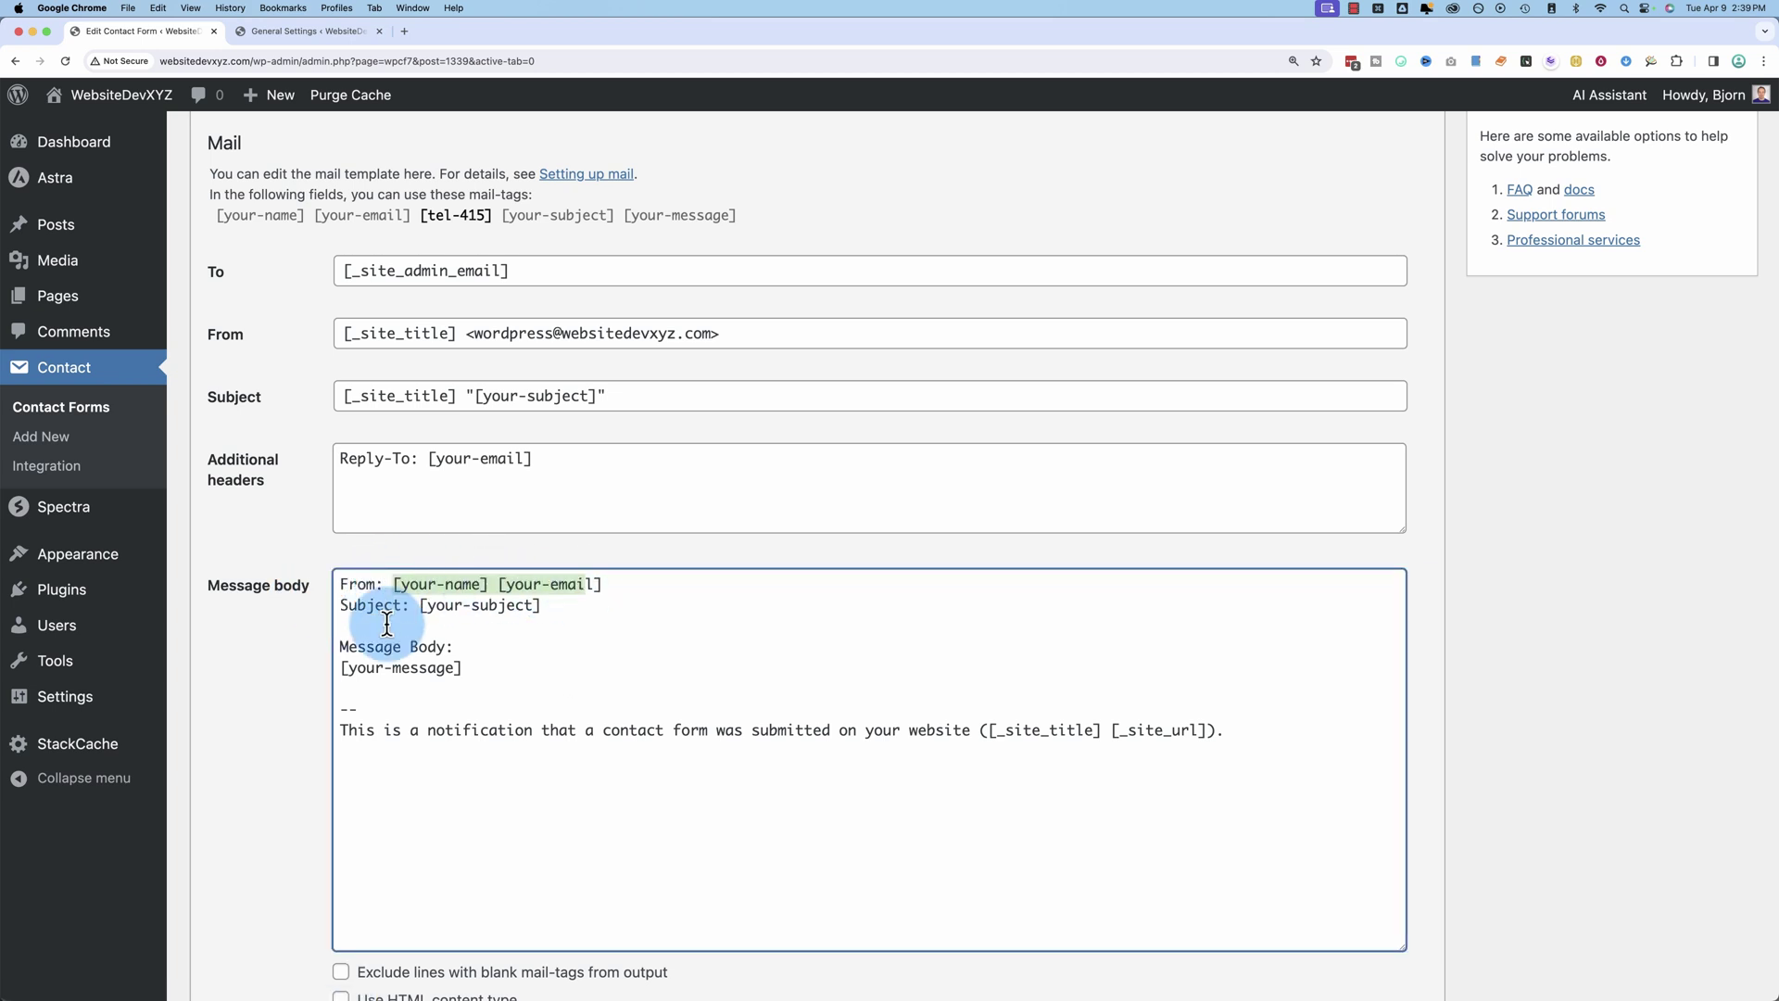
{"action": "left_click_drag", "start_coordinate": [340, 605], "coordinate": [568, 601]}
{"action": "left_click_drag", "start_coordinate": [476, 676], "coordinate": [340, 626]}
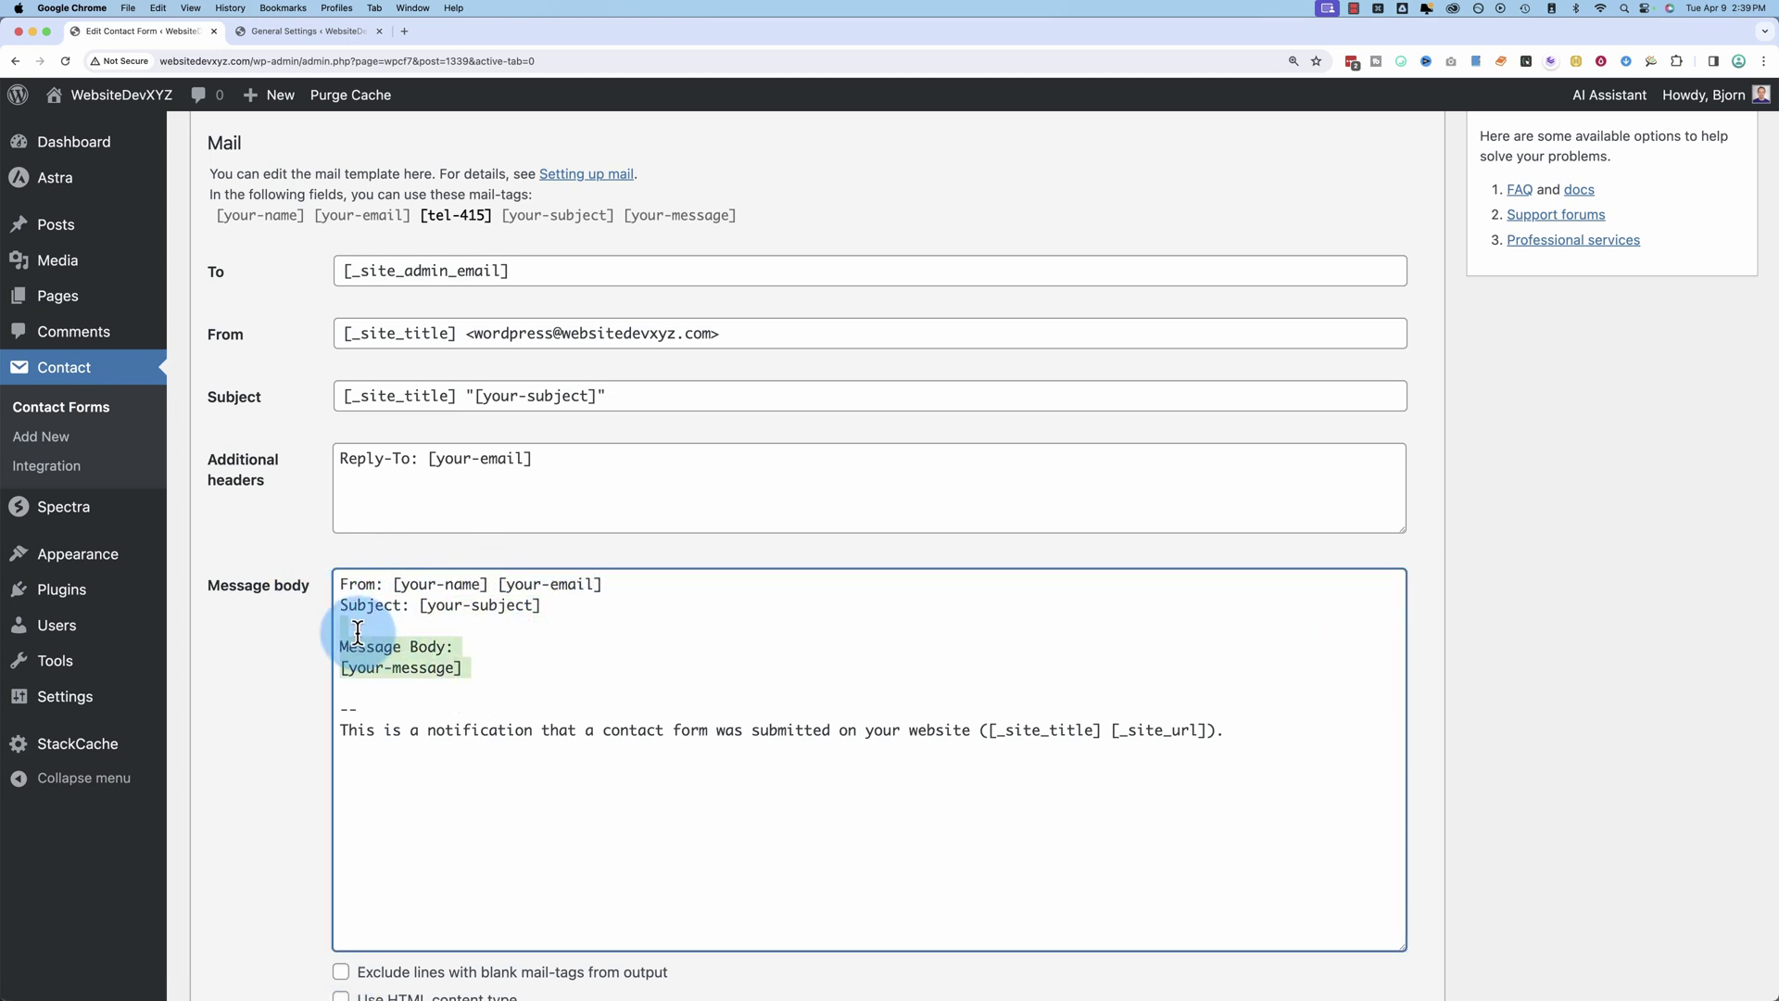
{"action": "left_click", "coordinate": [604, 587]}
{"action": "key", "text": "Return"}
{"action": "type", "text": "Phone:"}
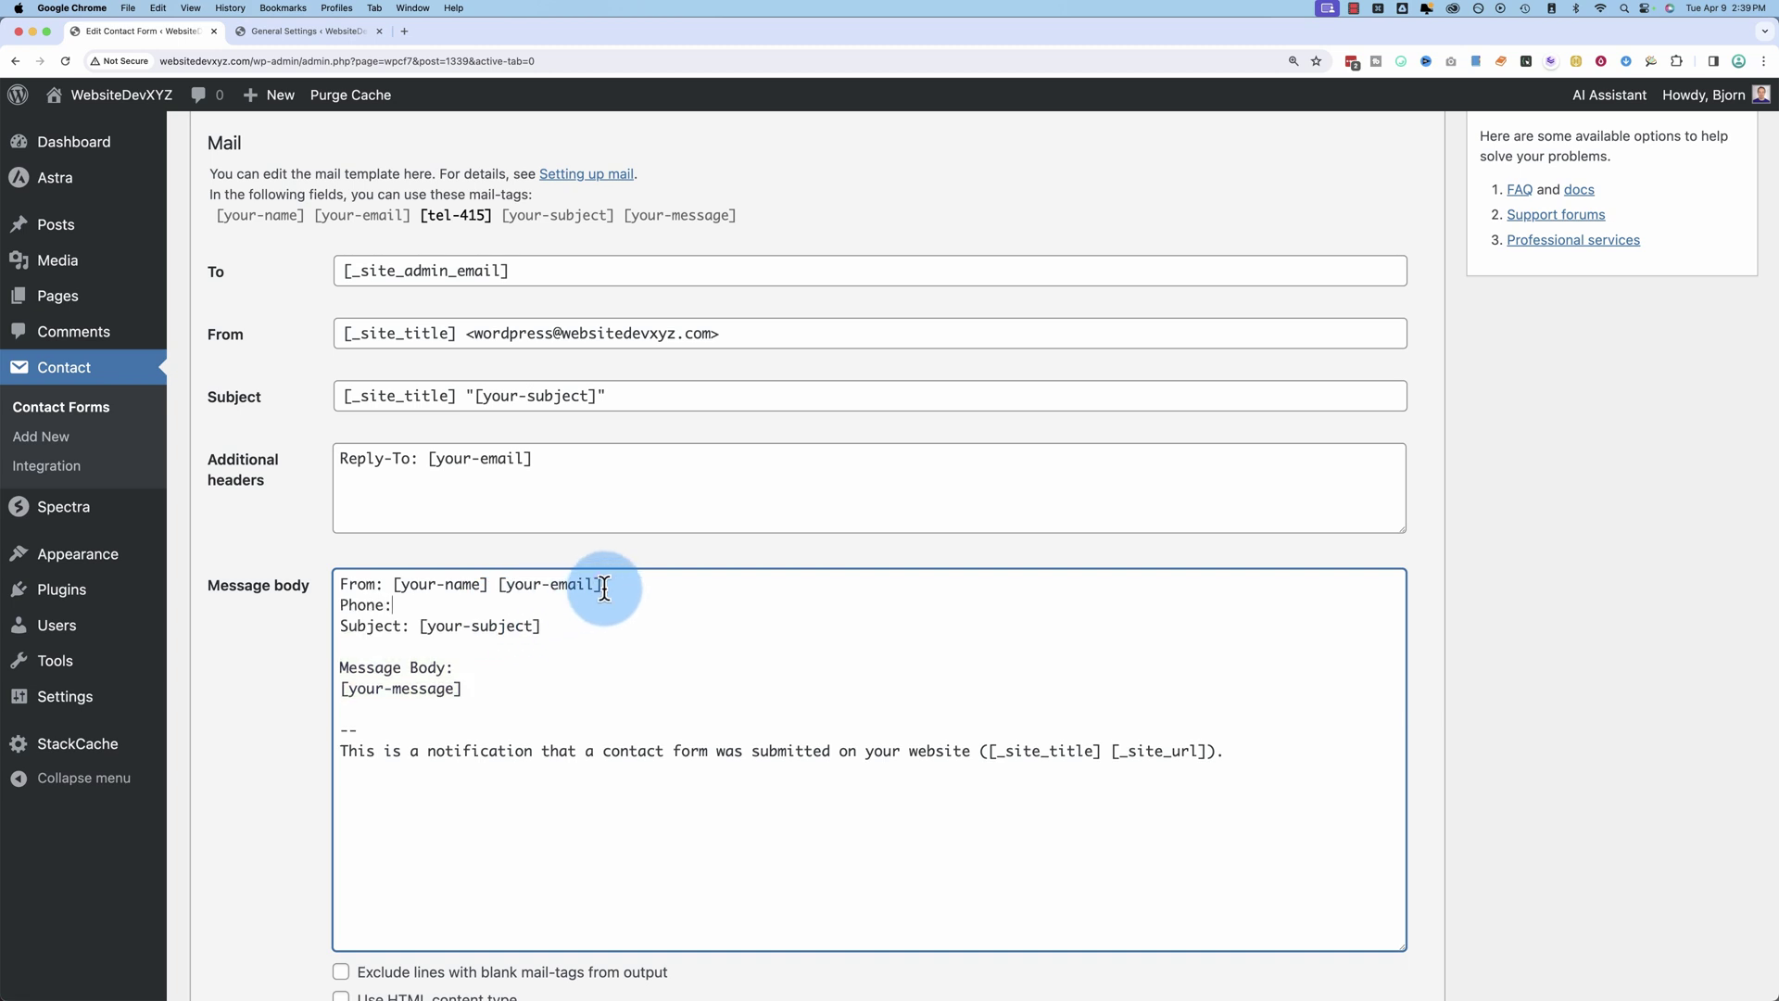
{"action": "left_click", "coordinate": [456, 221]}
{"action": "key", "text": "ctrl+c"}
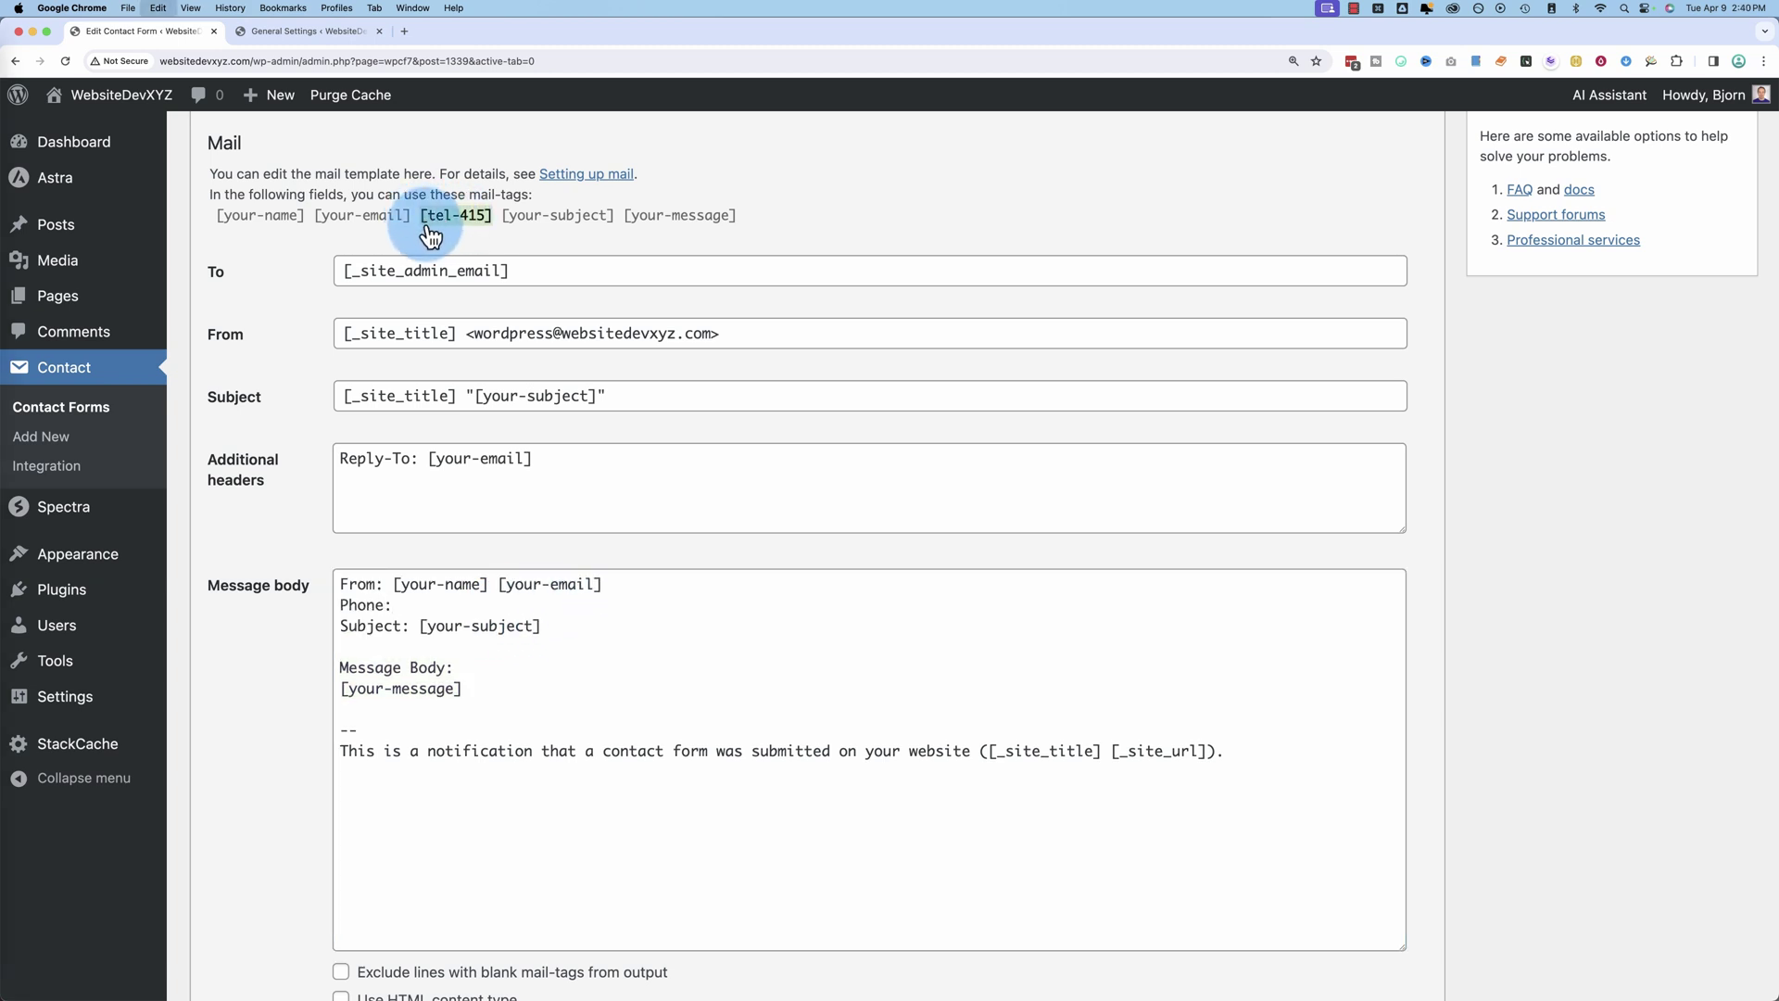
{"action": "left_click", "coordinate": [426, 608]}
{"action": "key", "text": "ctrl+v"}
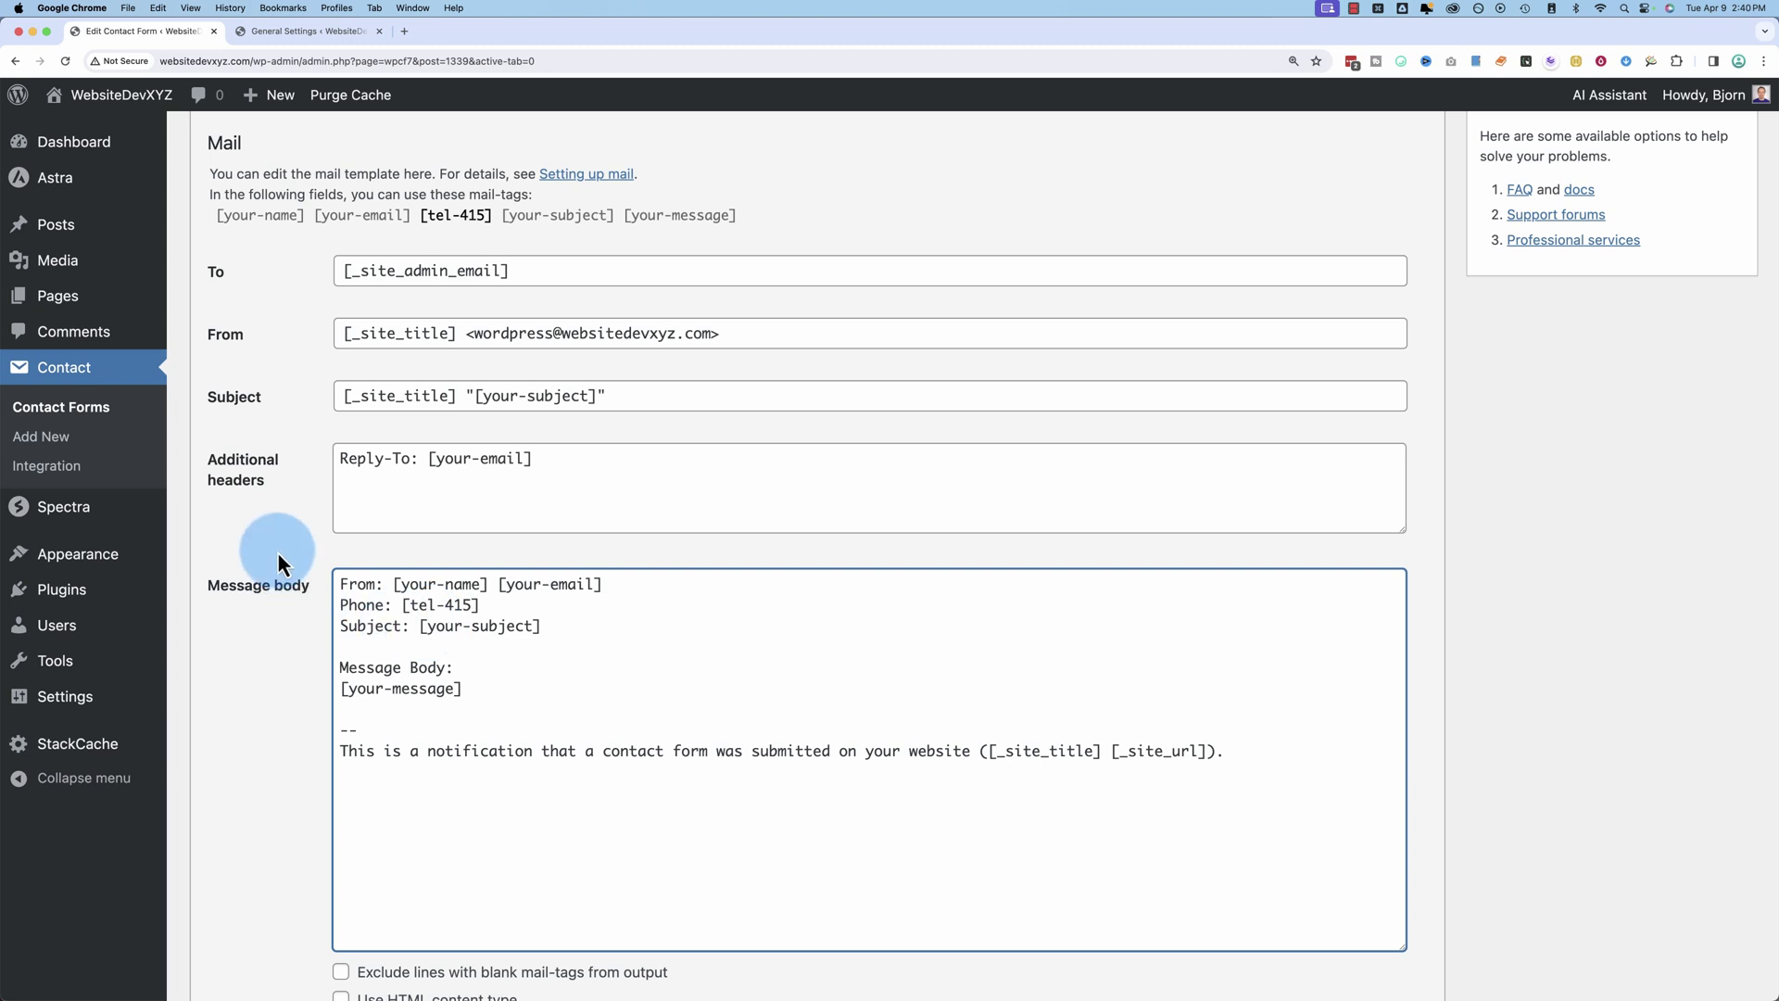
{"action": "left_click", "coordinate": [278, 548]}
Step: Save the contact form with the updated message body
{"action": "scroll", "coordinate": [398, 509], "scroll_direction": "up", "scroll_amount": 1}
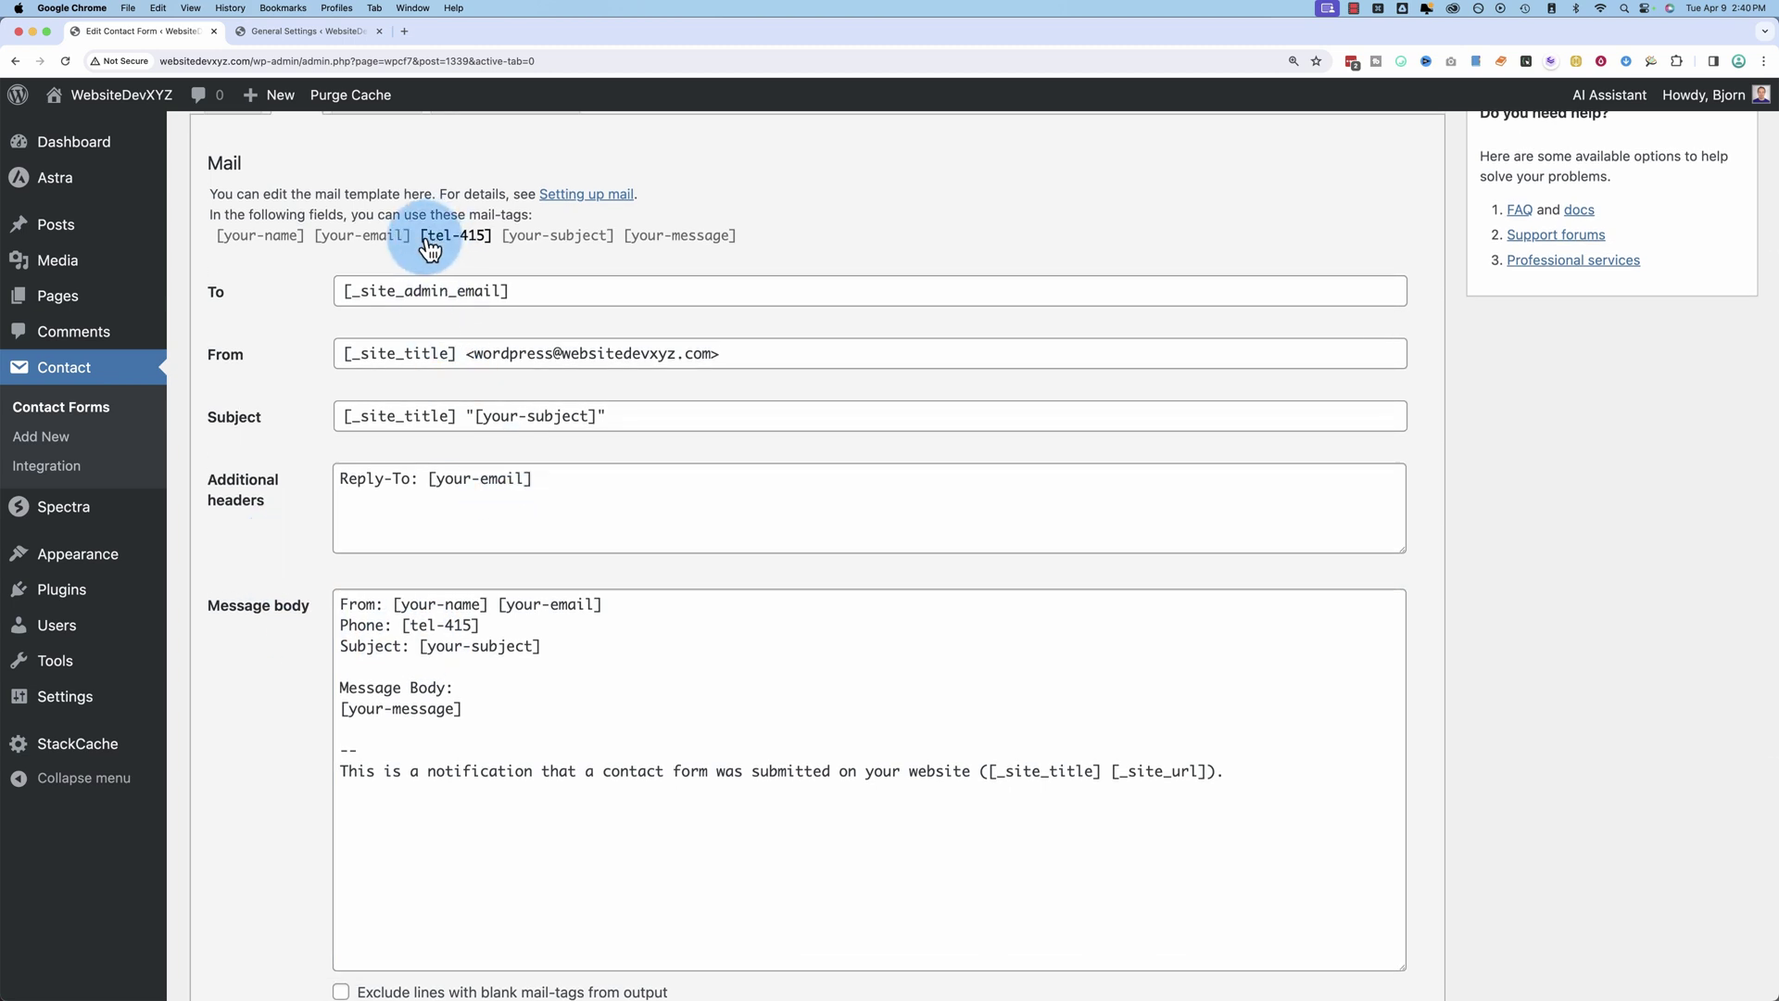
{"action": "left_click", "coordinate": [600, 243]}
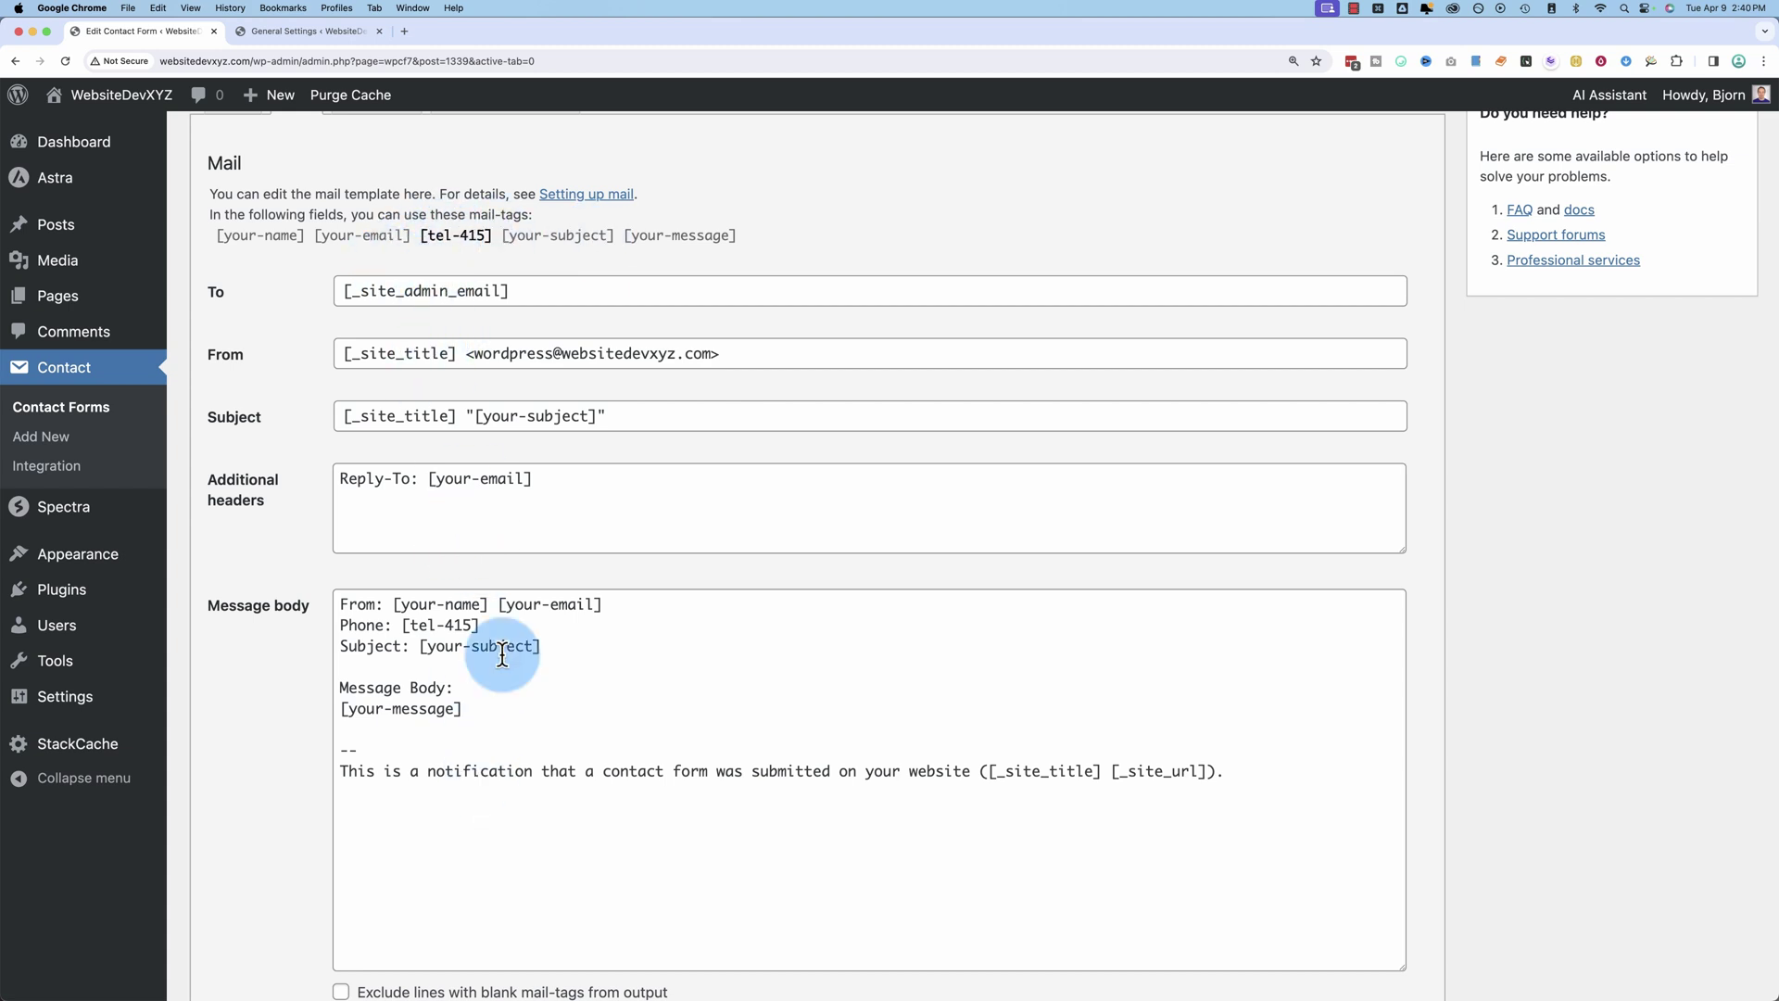
{"action": "scroll", "coordinate": [1537, 487], "scroll_direction": "up", "scroll_amount": 3}
{"action": "left_click", "coordinate": [1719, 240]}
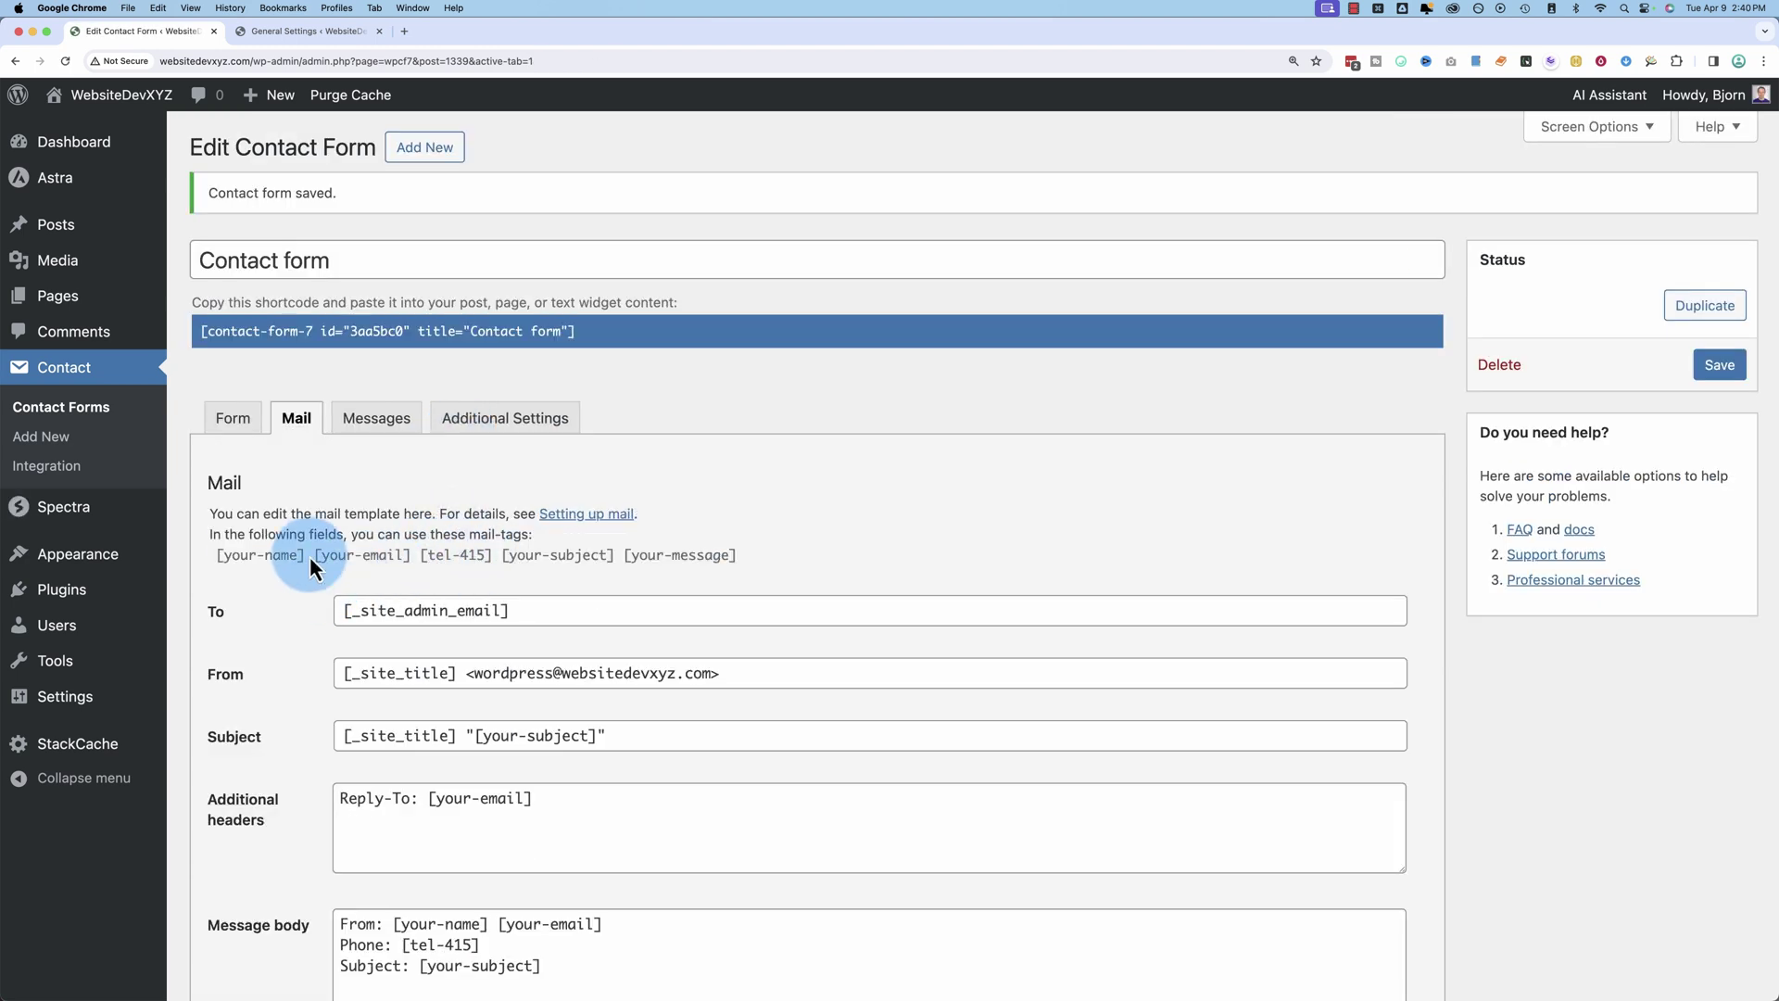
Step: Scroll down the Mail tab and select the entire message body template
{"action": "scroll", "coordinate": [309, 555], "scroll_direction": "down", "scroll_amount": 2}
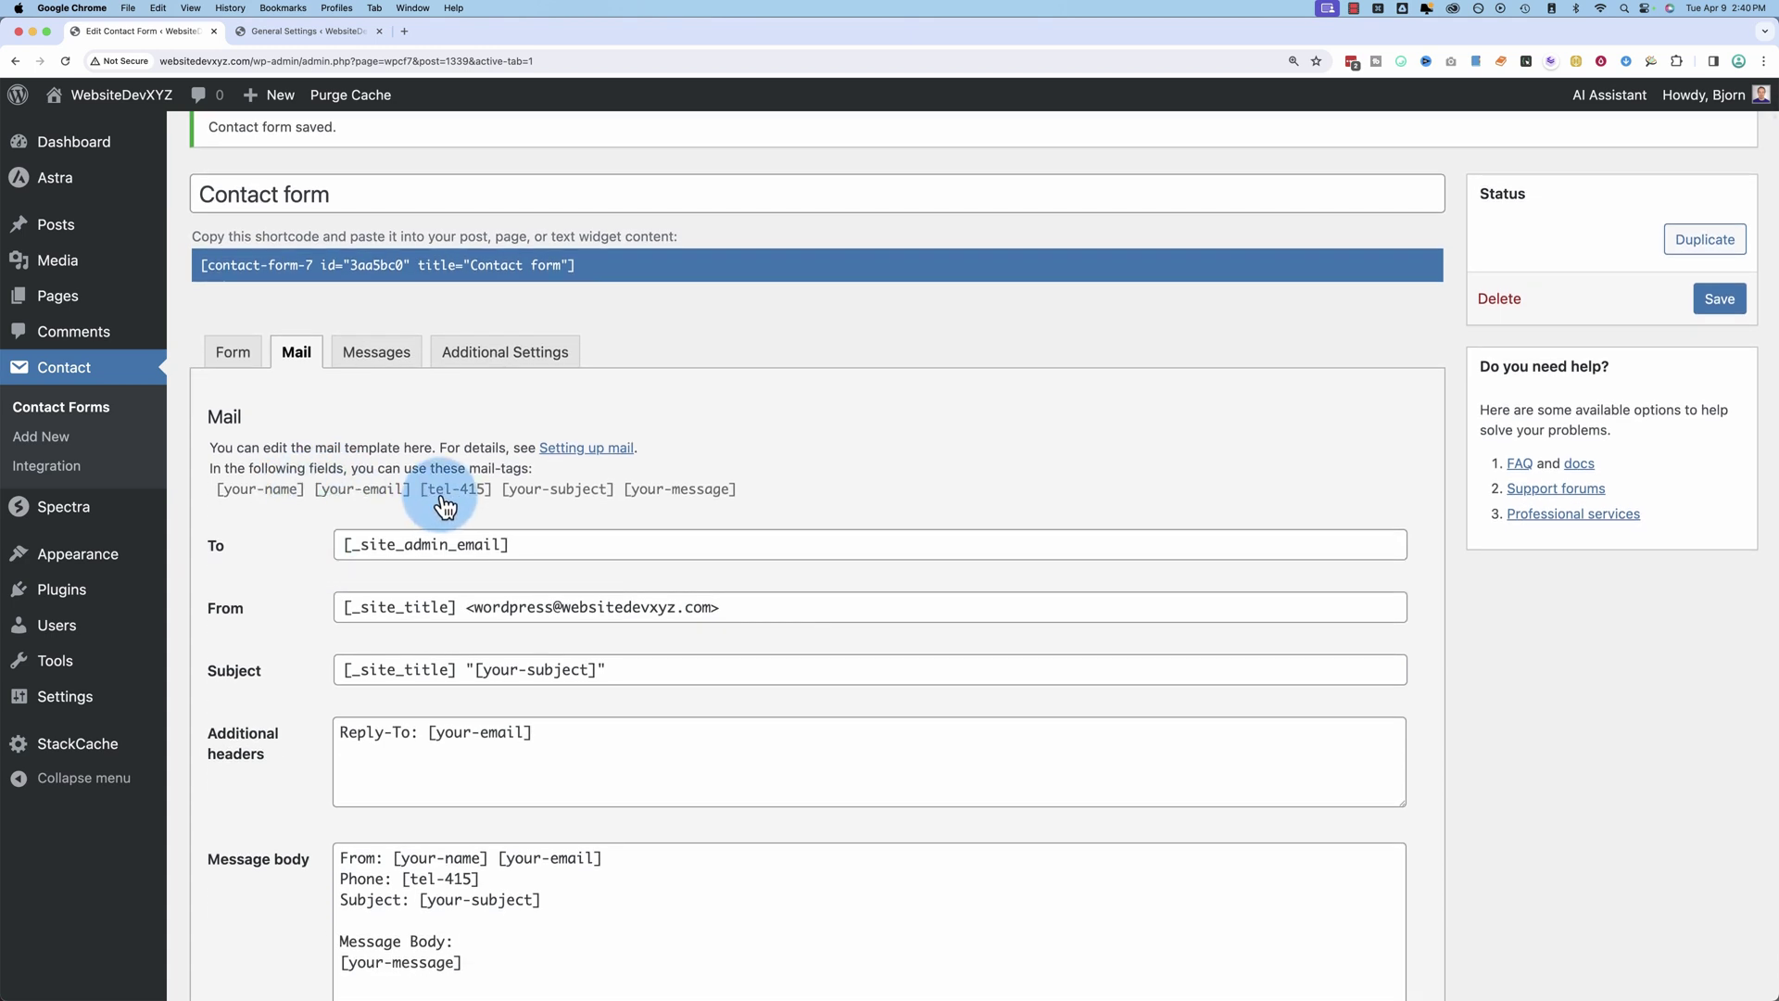
{"action": "scroll", "coordinate": [334, 580], "scroll_direction": "down", "scroll_amount": 5}
{"action": "scroll", "coordinate": [315, 593], "scroll_direction": "down", "scroll_amount": 5}
{"action": "left_click", "coordinate": [488, 676]}
{"action": "key", "text": "super+a"}
{"action": "scroll", "coordinate": [314, 408], "scroll_direction": "up", "scroll_amount": 1}
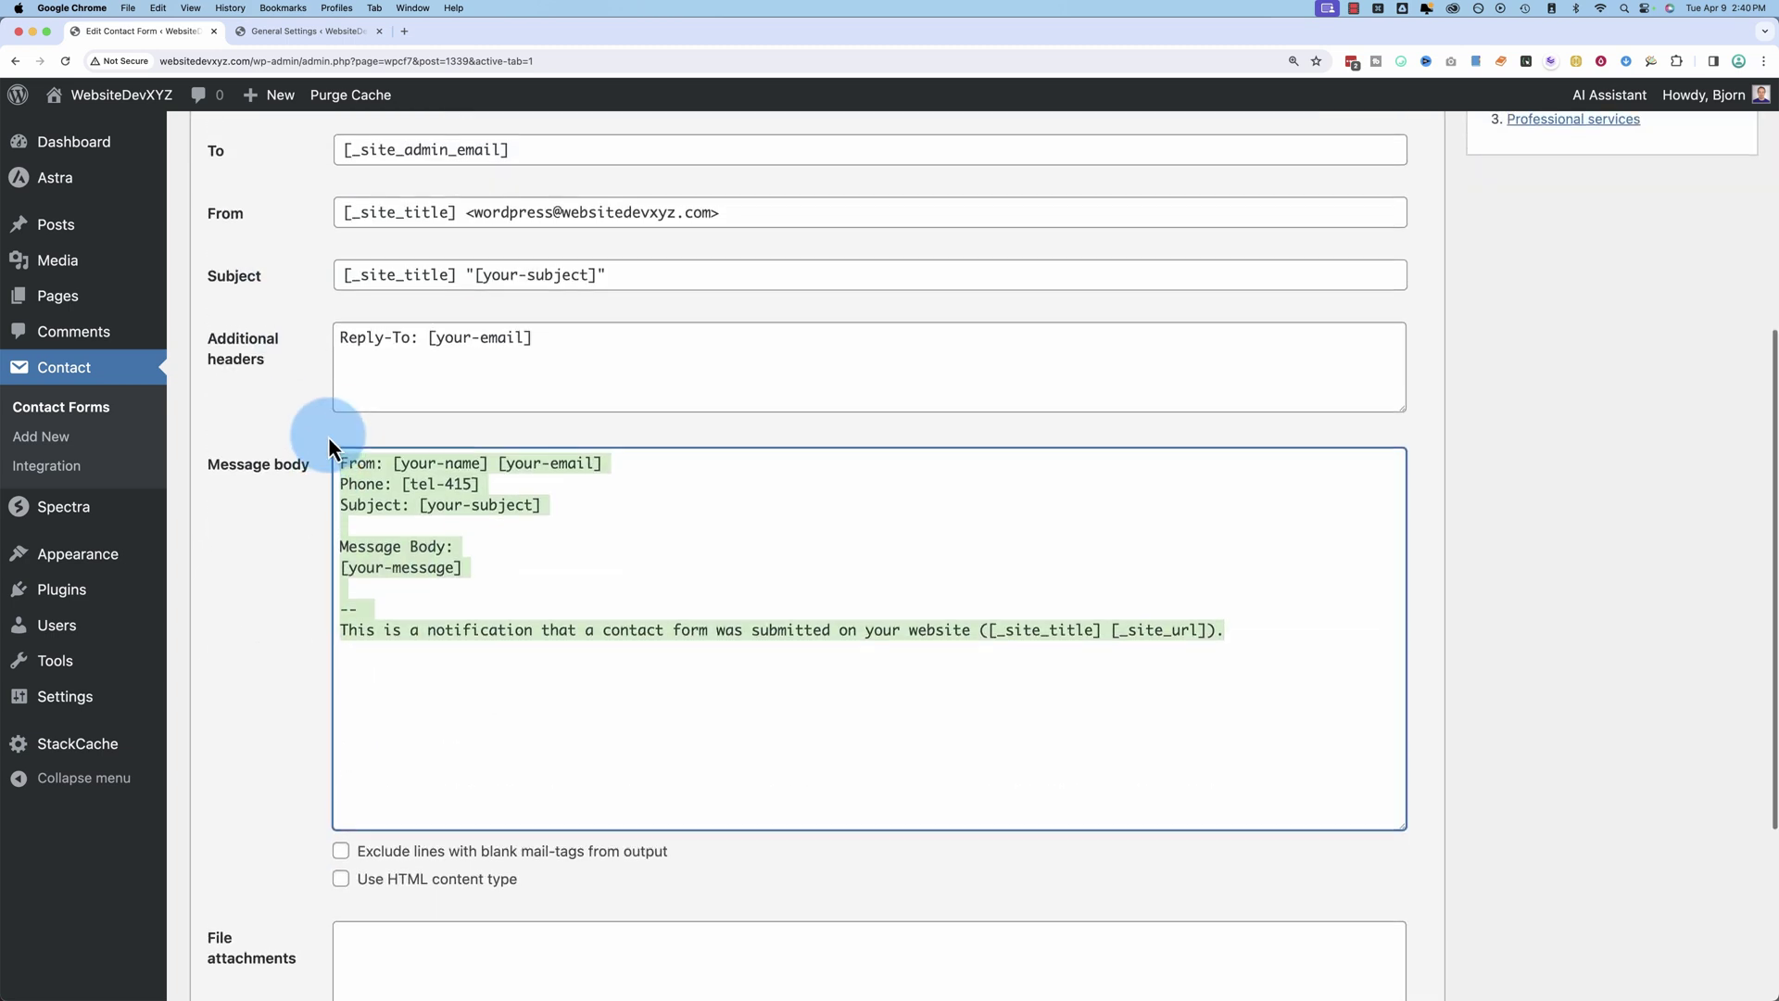
{"action": "scroll", "coordinate": [299, 828], "scroll_direction": "down", "scroll_amount": 6}
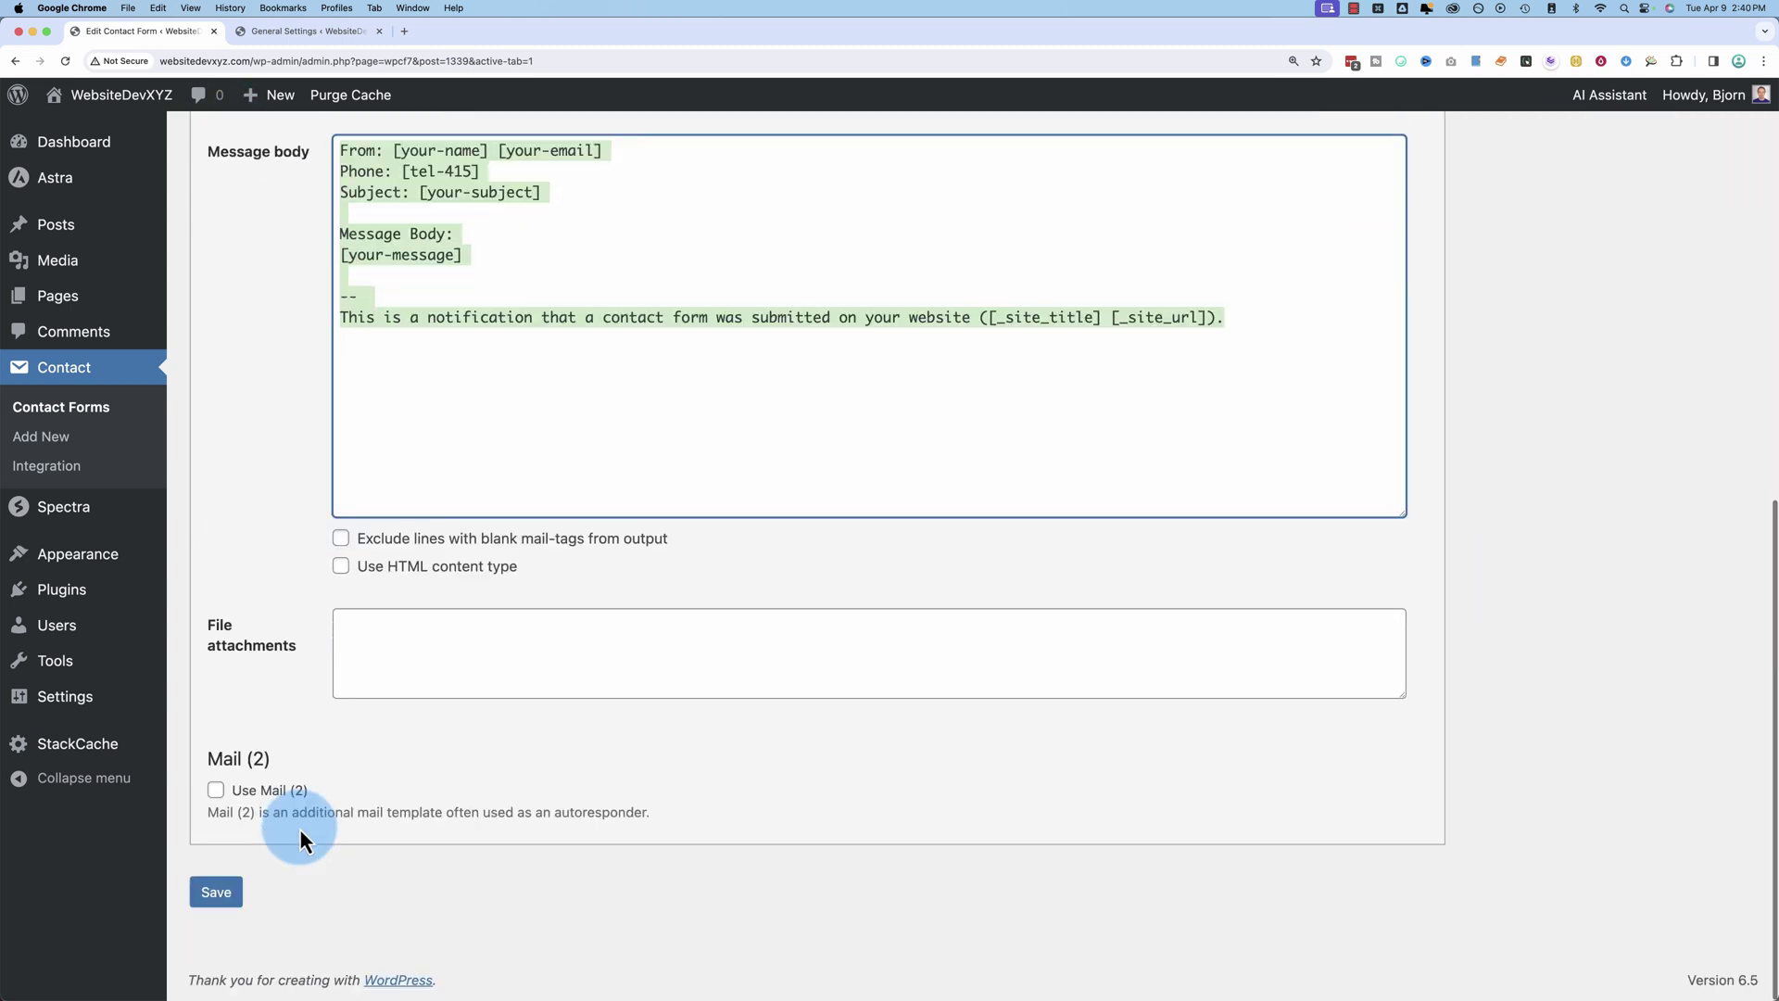
Step: Turn on Mail (2) and try a personal email address as its recipient
{"action": "left_click", "coordinate": [220, 790]}
{"action": "scroll", "coordinate": [284, 732], "scroll_direction": "down", "scroll_amount": 7}
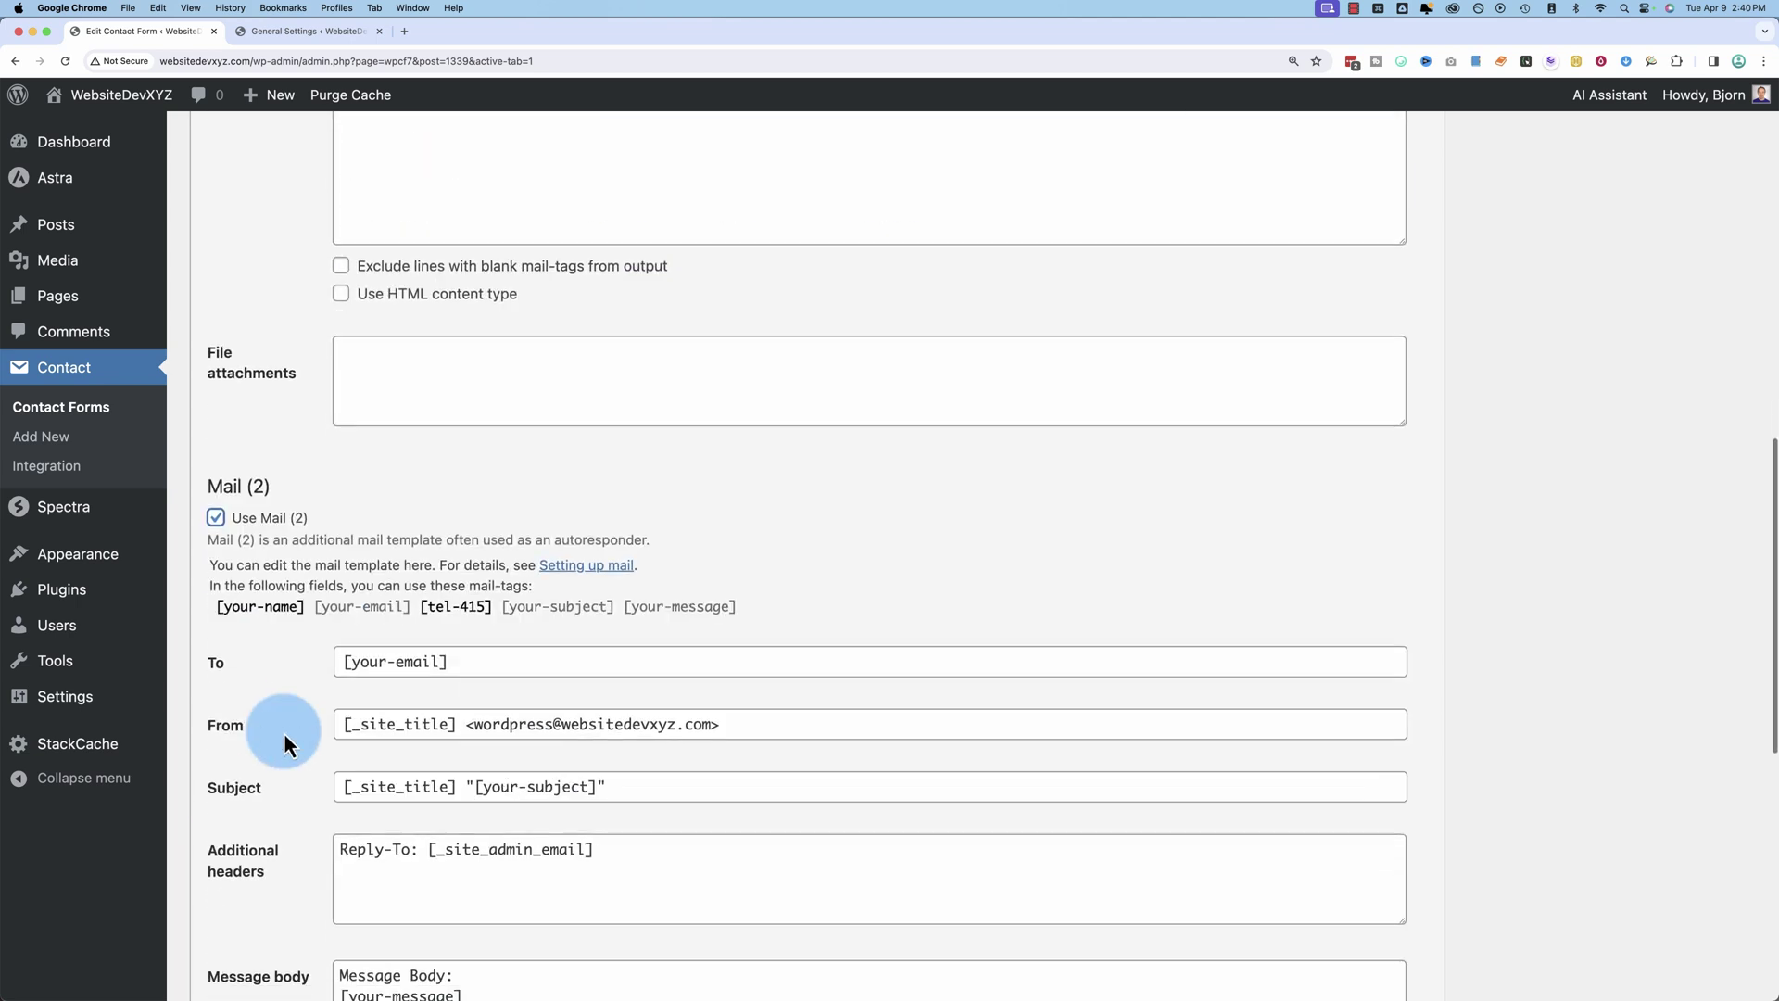
{"action": "scroll", "coordinate": [284, 732], "scroll_direction": "down", "scroll_amount": 2}
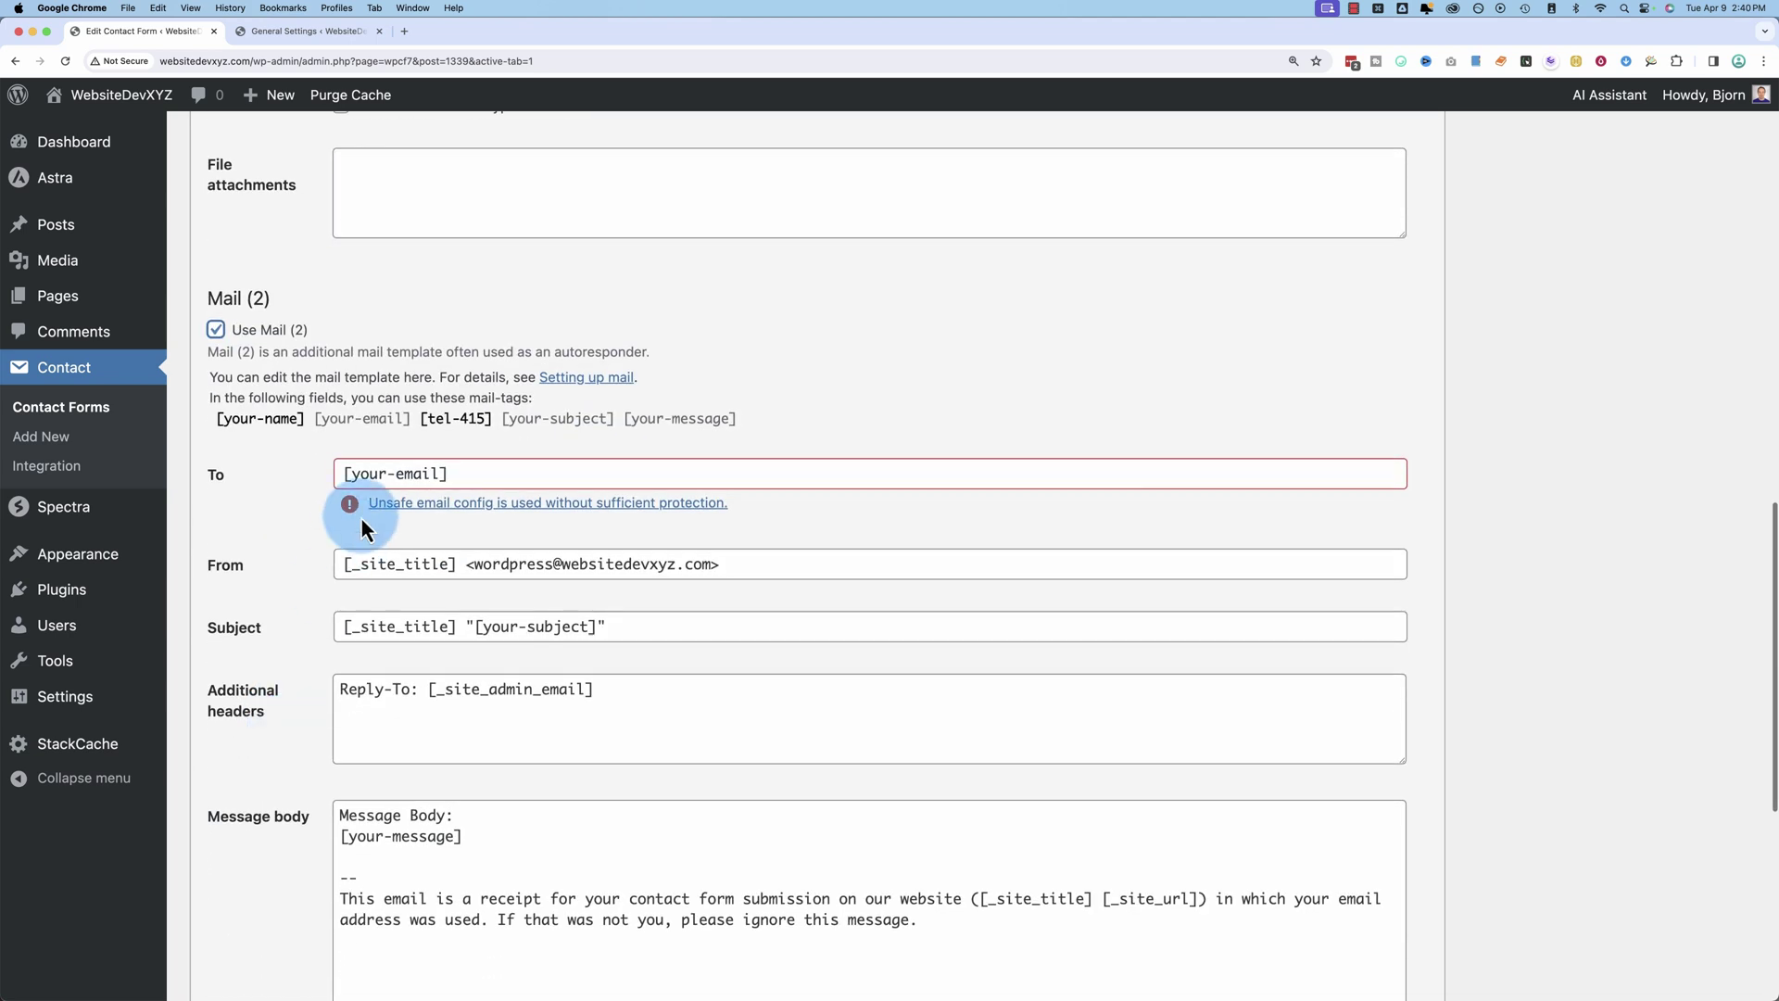
{"action": "left_click_drag", "start_coordinate": [467, 471], "coordinate": [302, 470]}
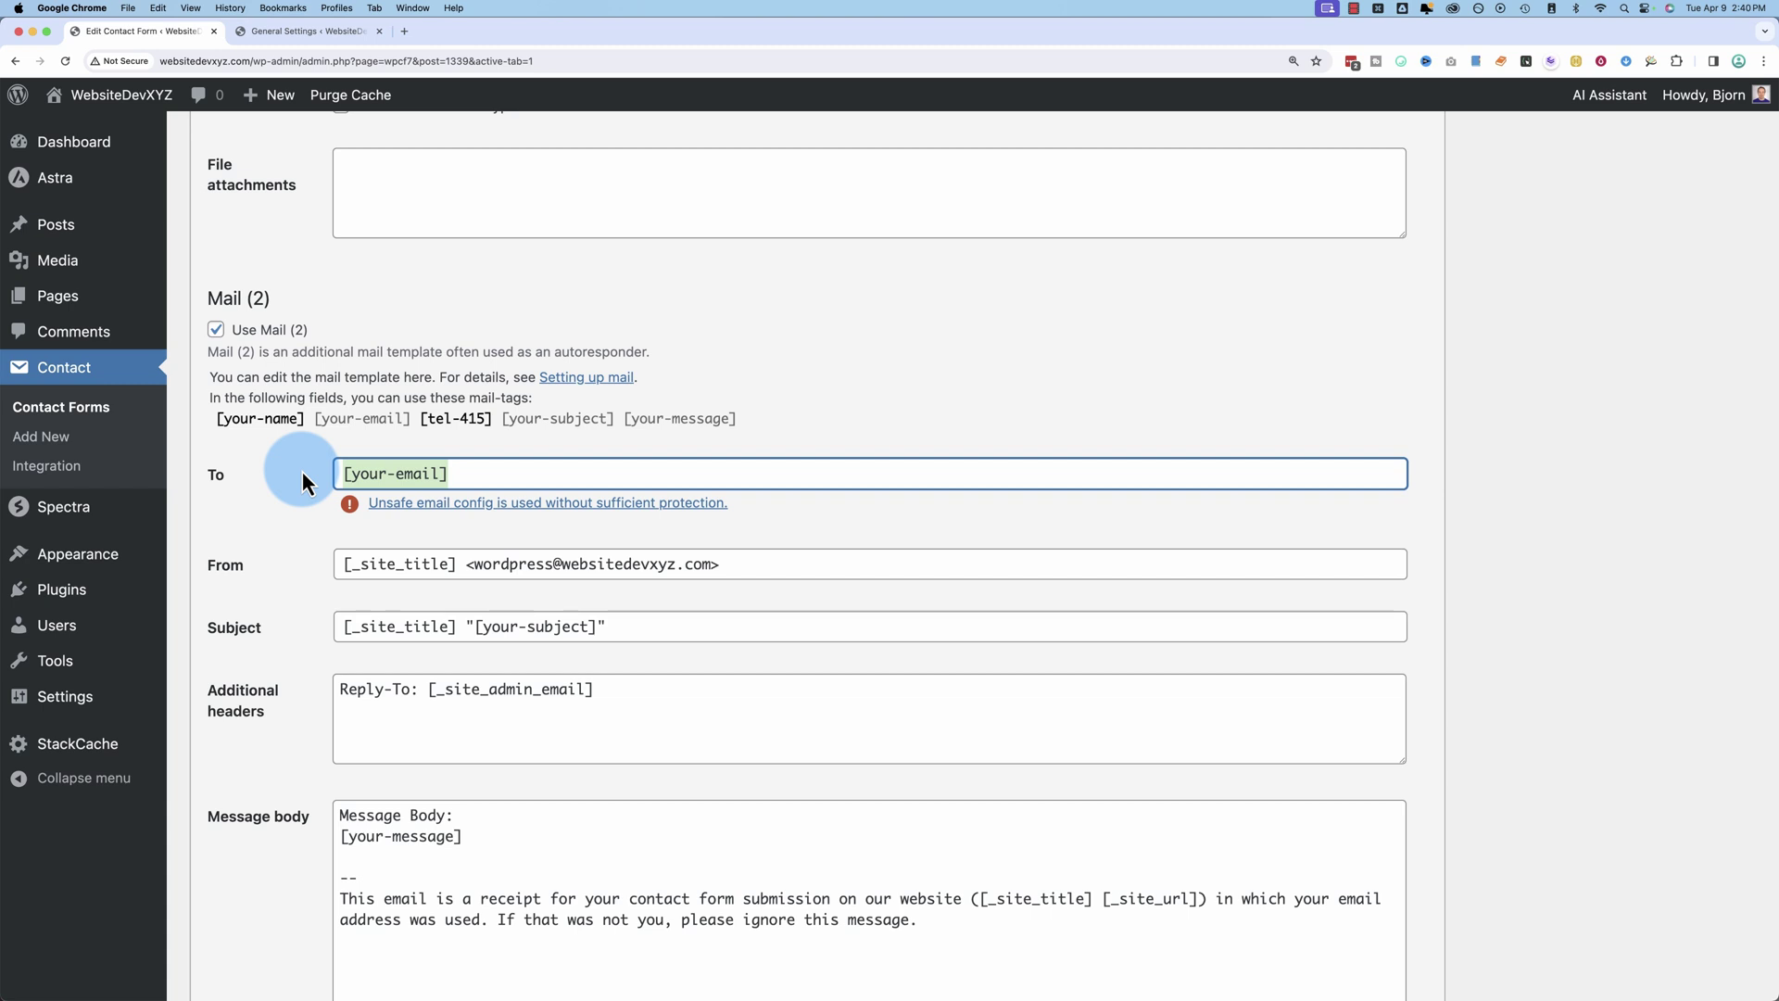
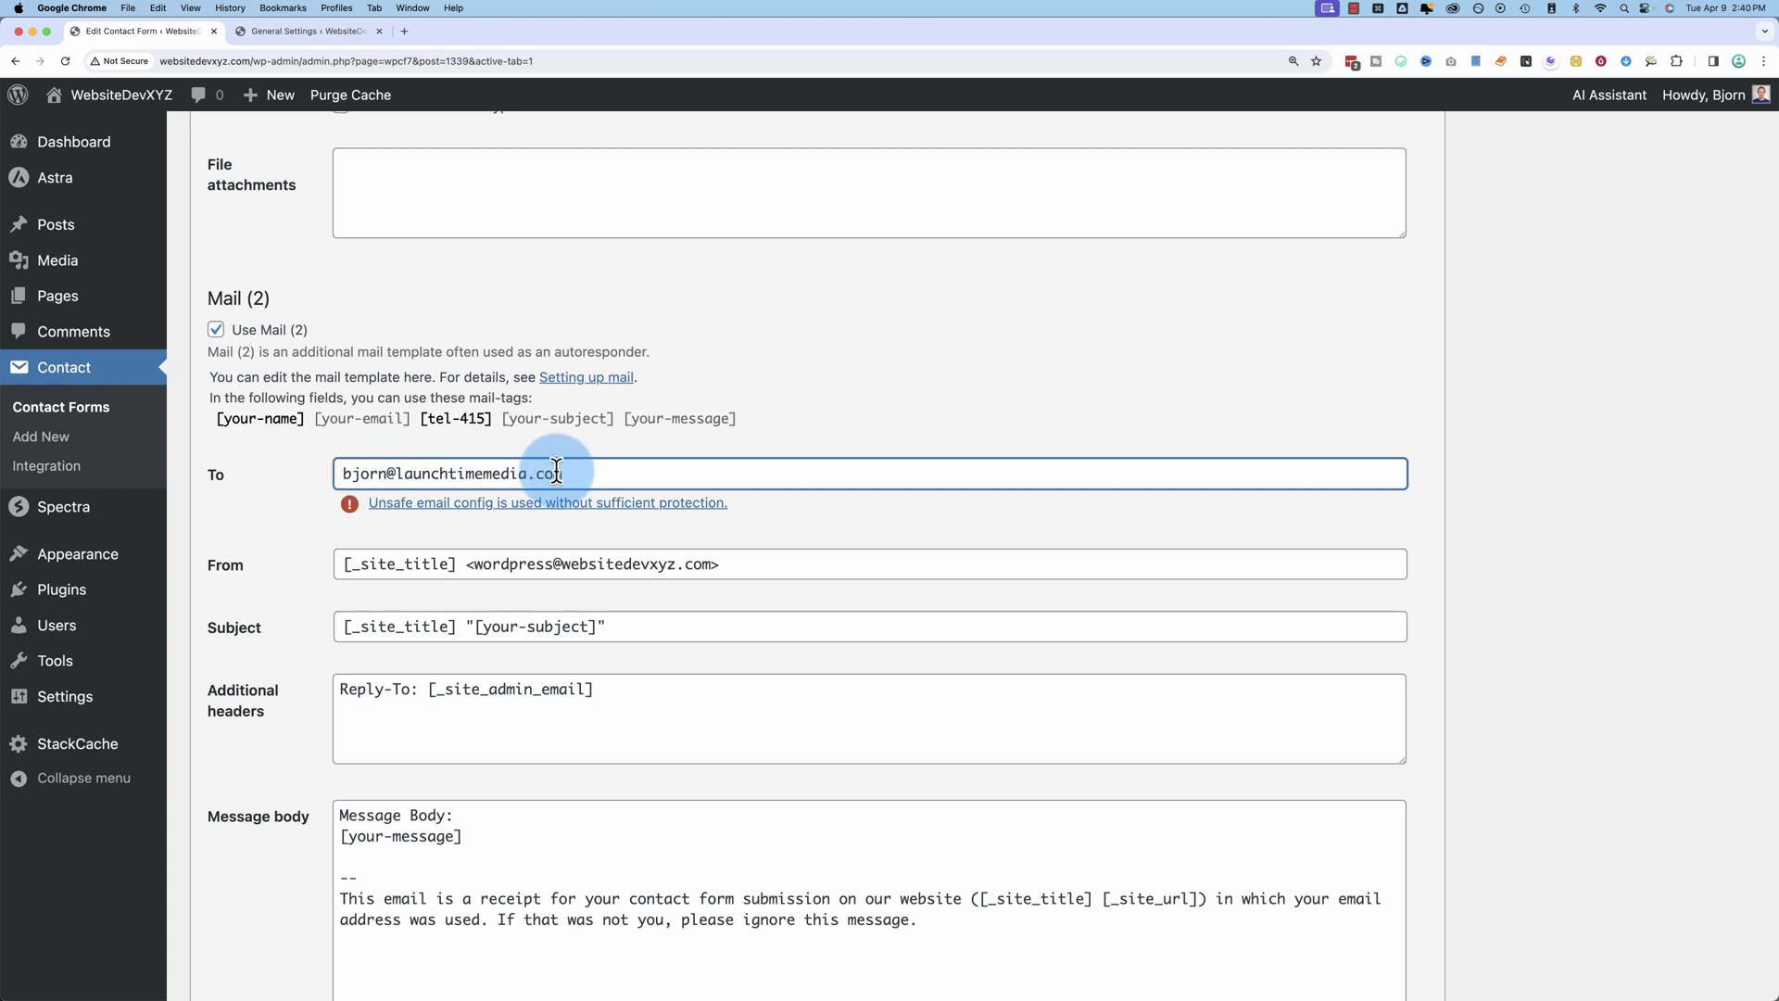
{"action": "left_click", "coordinate": [244, 560]}
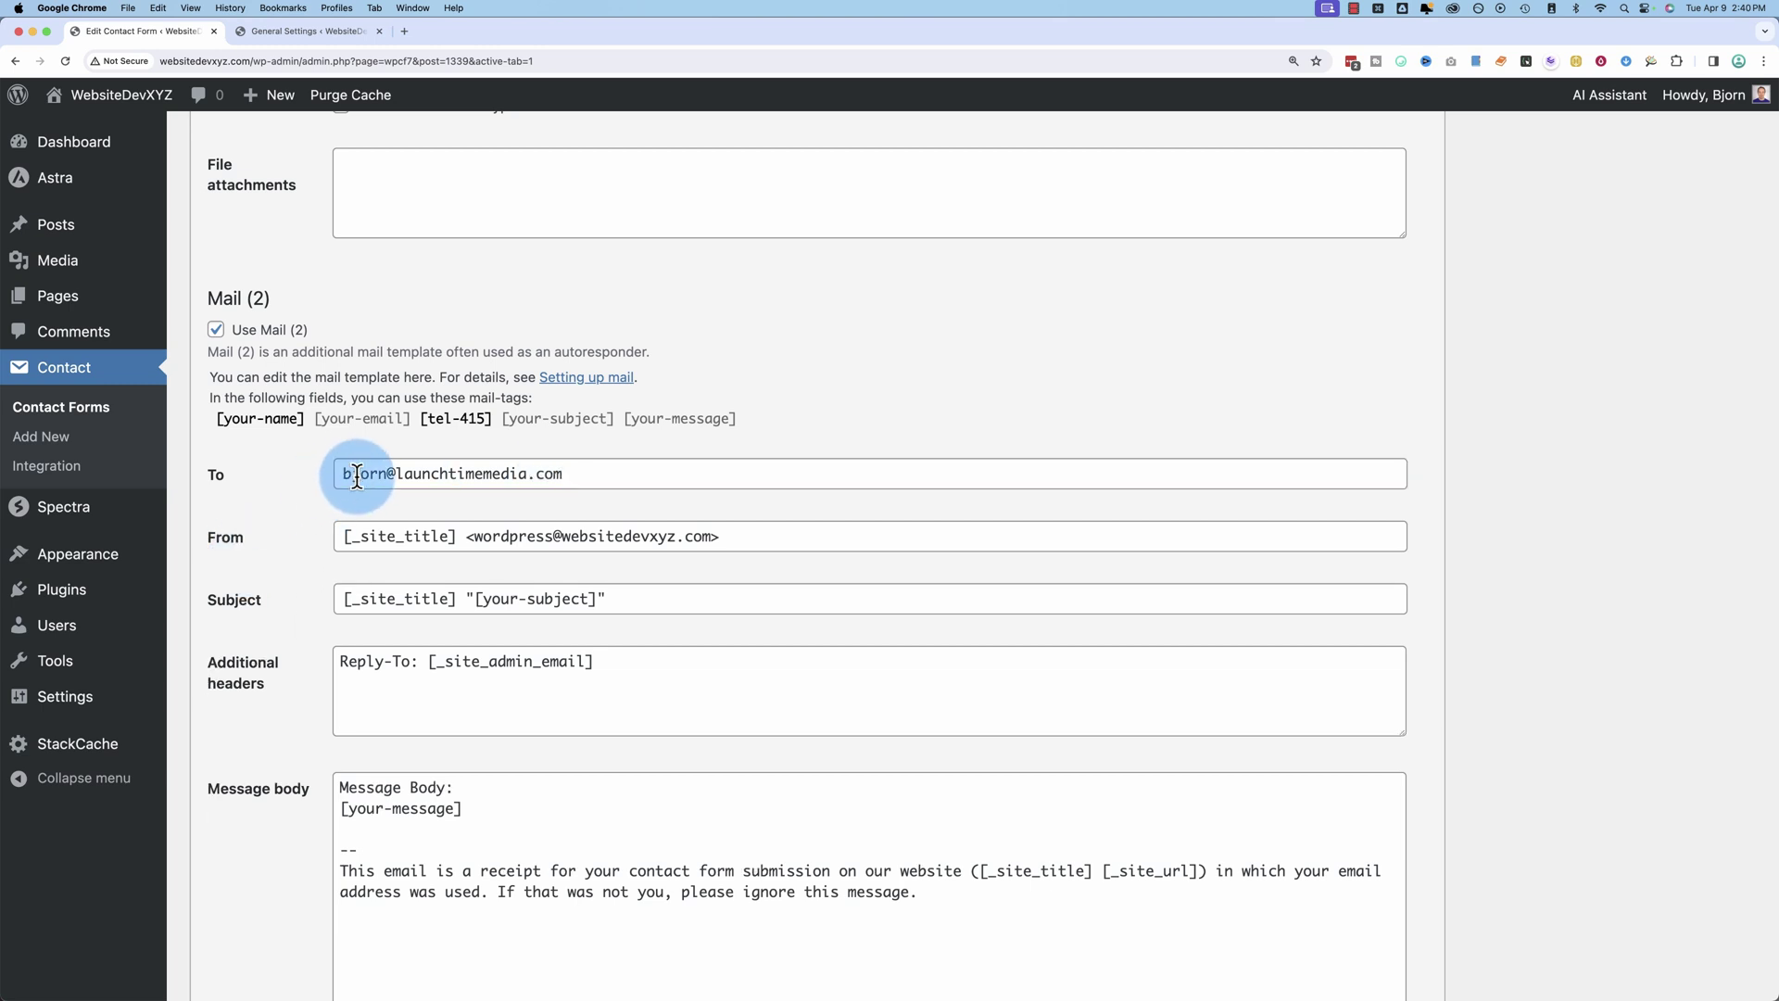
{"action": "left_click_drag", "start_coordinate": [339, 474], "coordinate": [703, 471]}
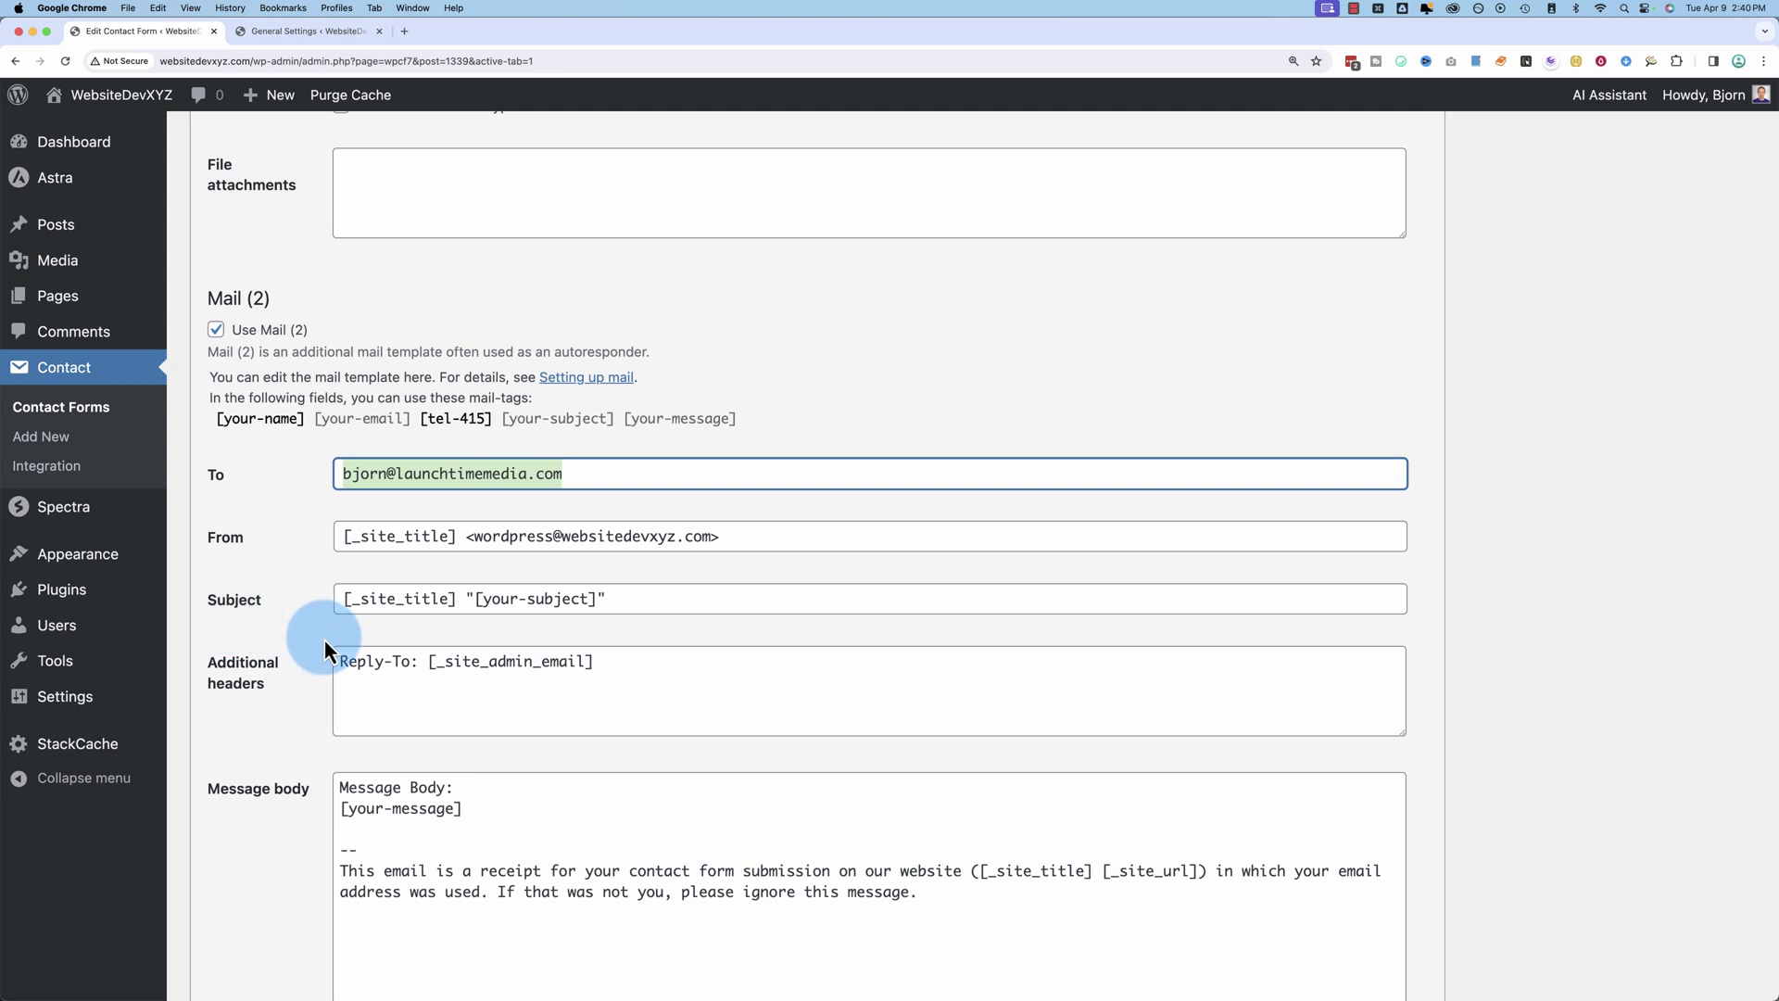
{"action": "scroll", "coordinate": [324, 637], "scroll_direction": "up", "scroll_amount": 10}
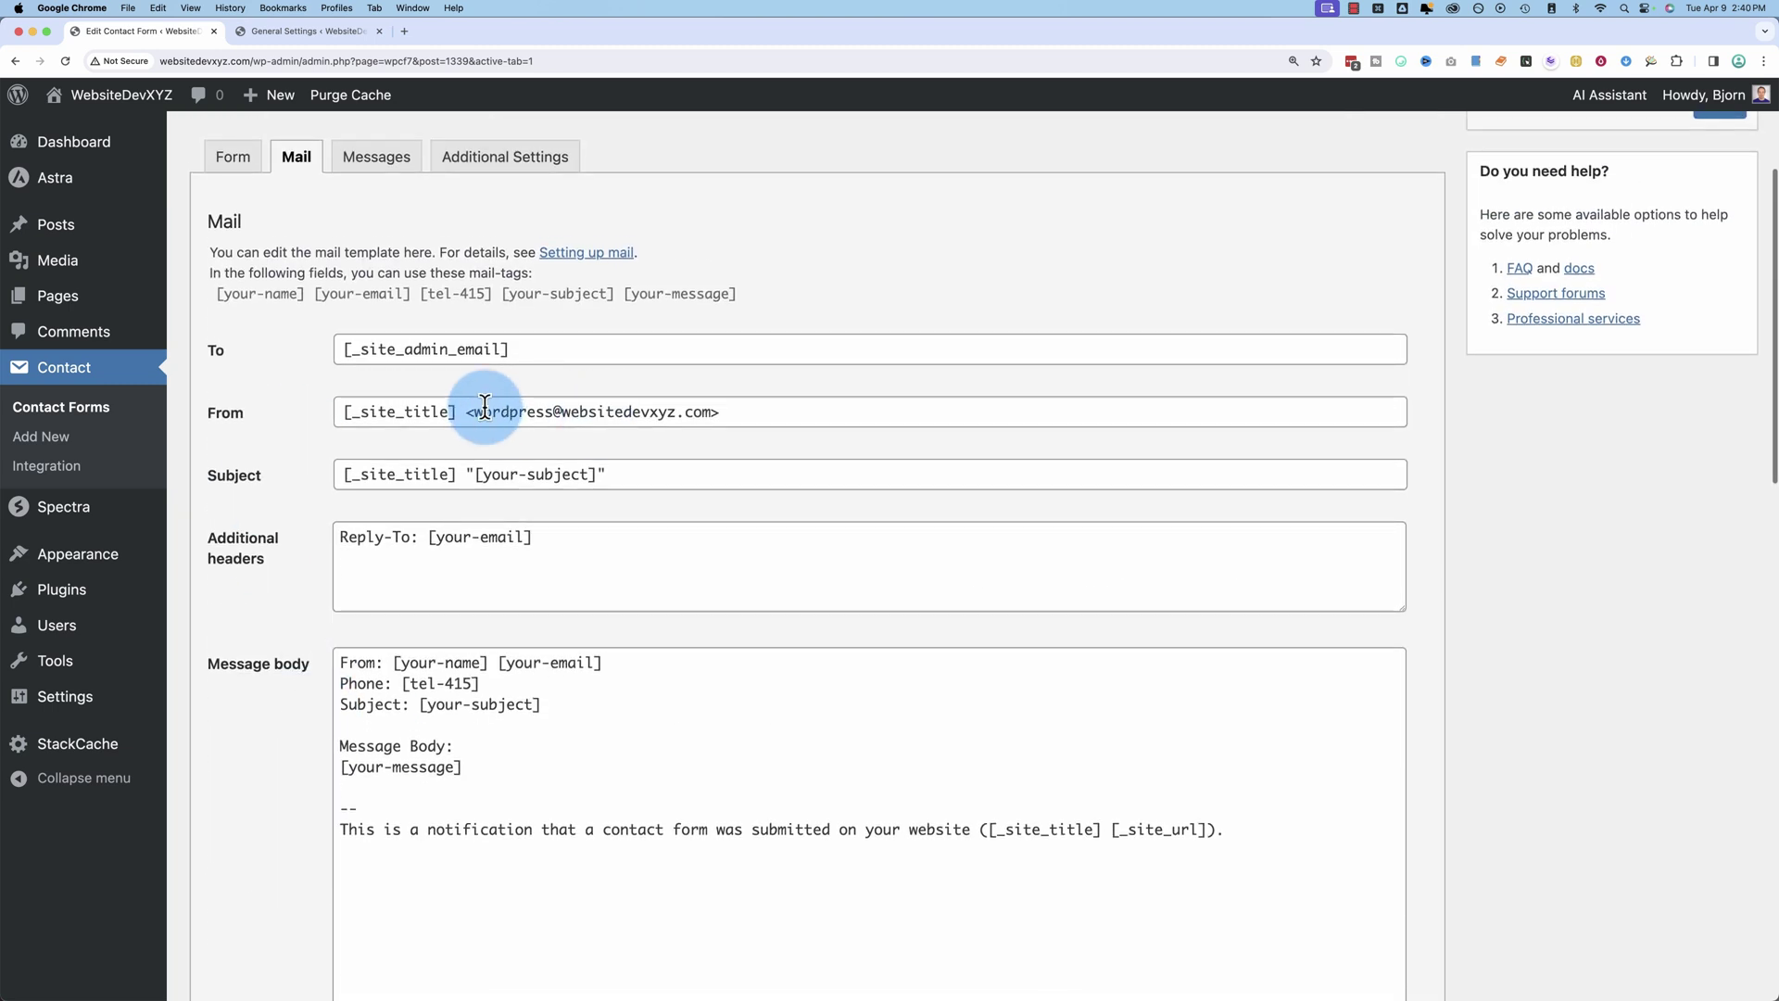
Step: Try appending two extra recipient addresses to the Mail To field, then remove them
{"action": "left_click", "coordinate": [512, 350]}
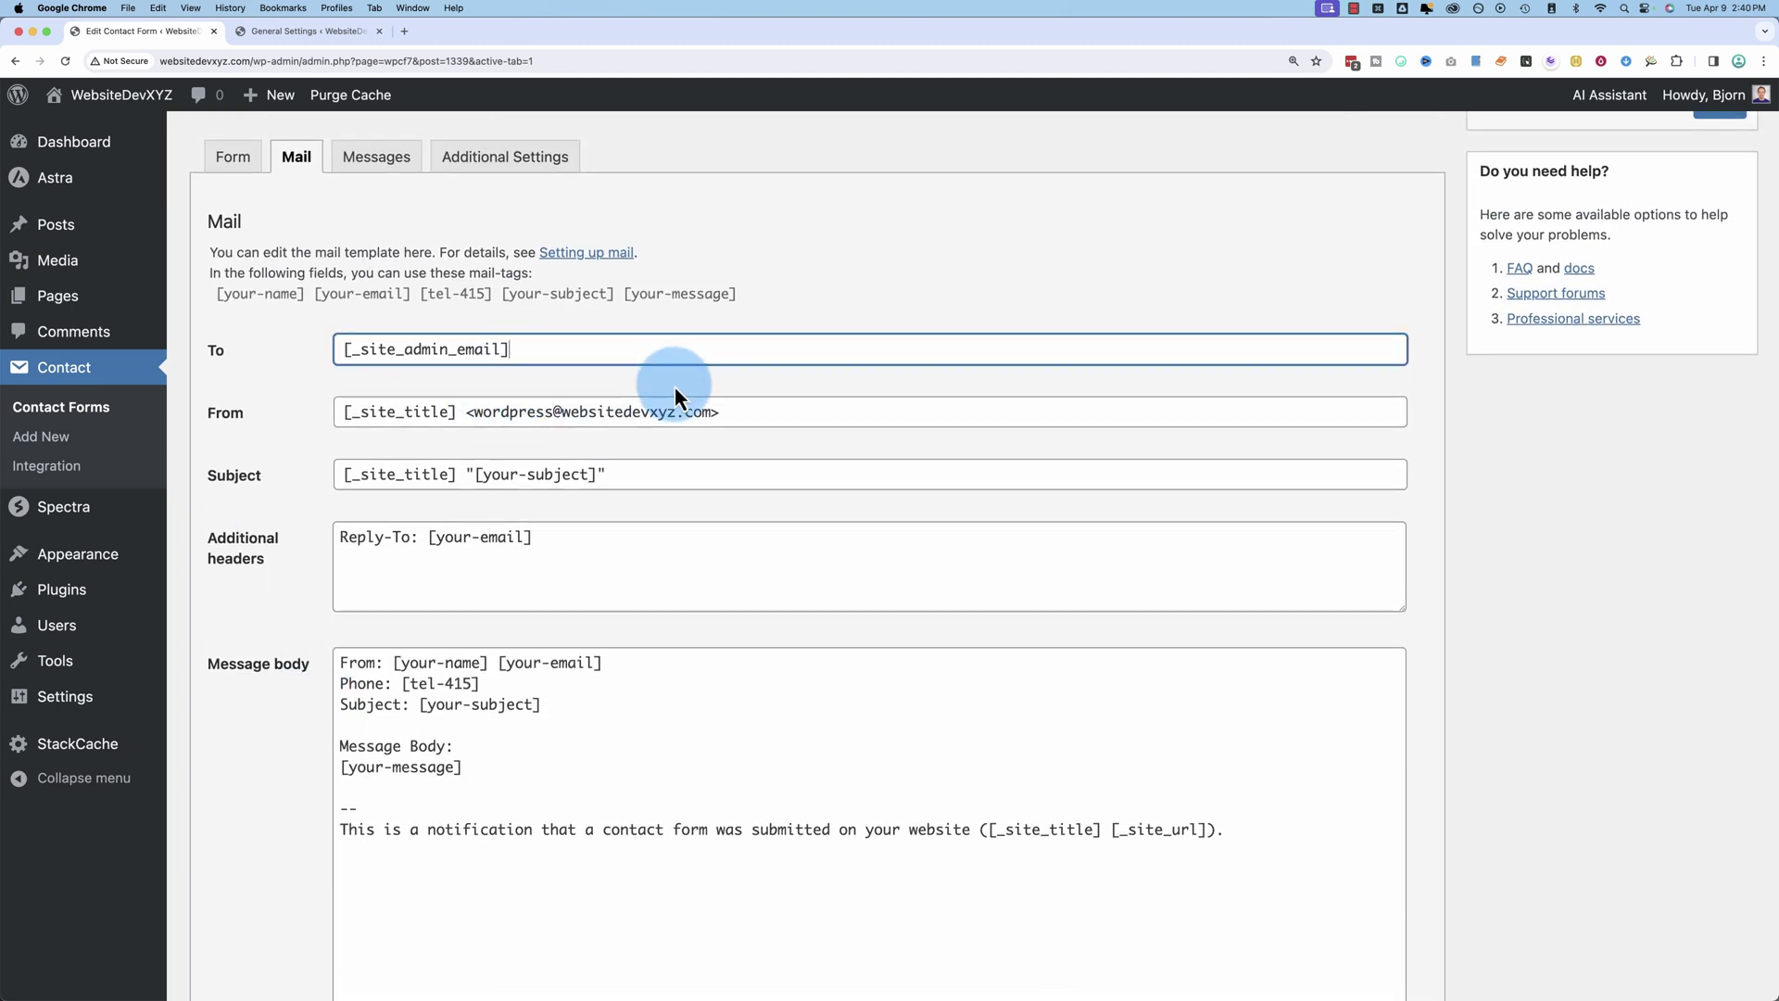
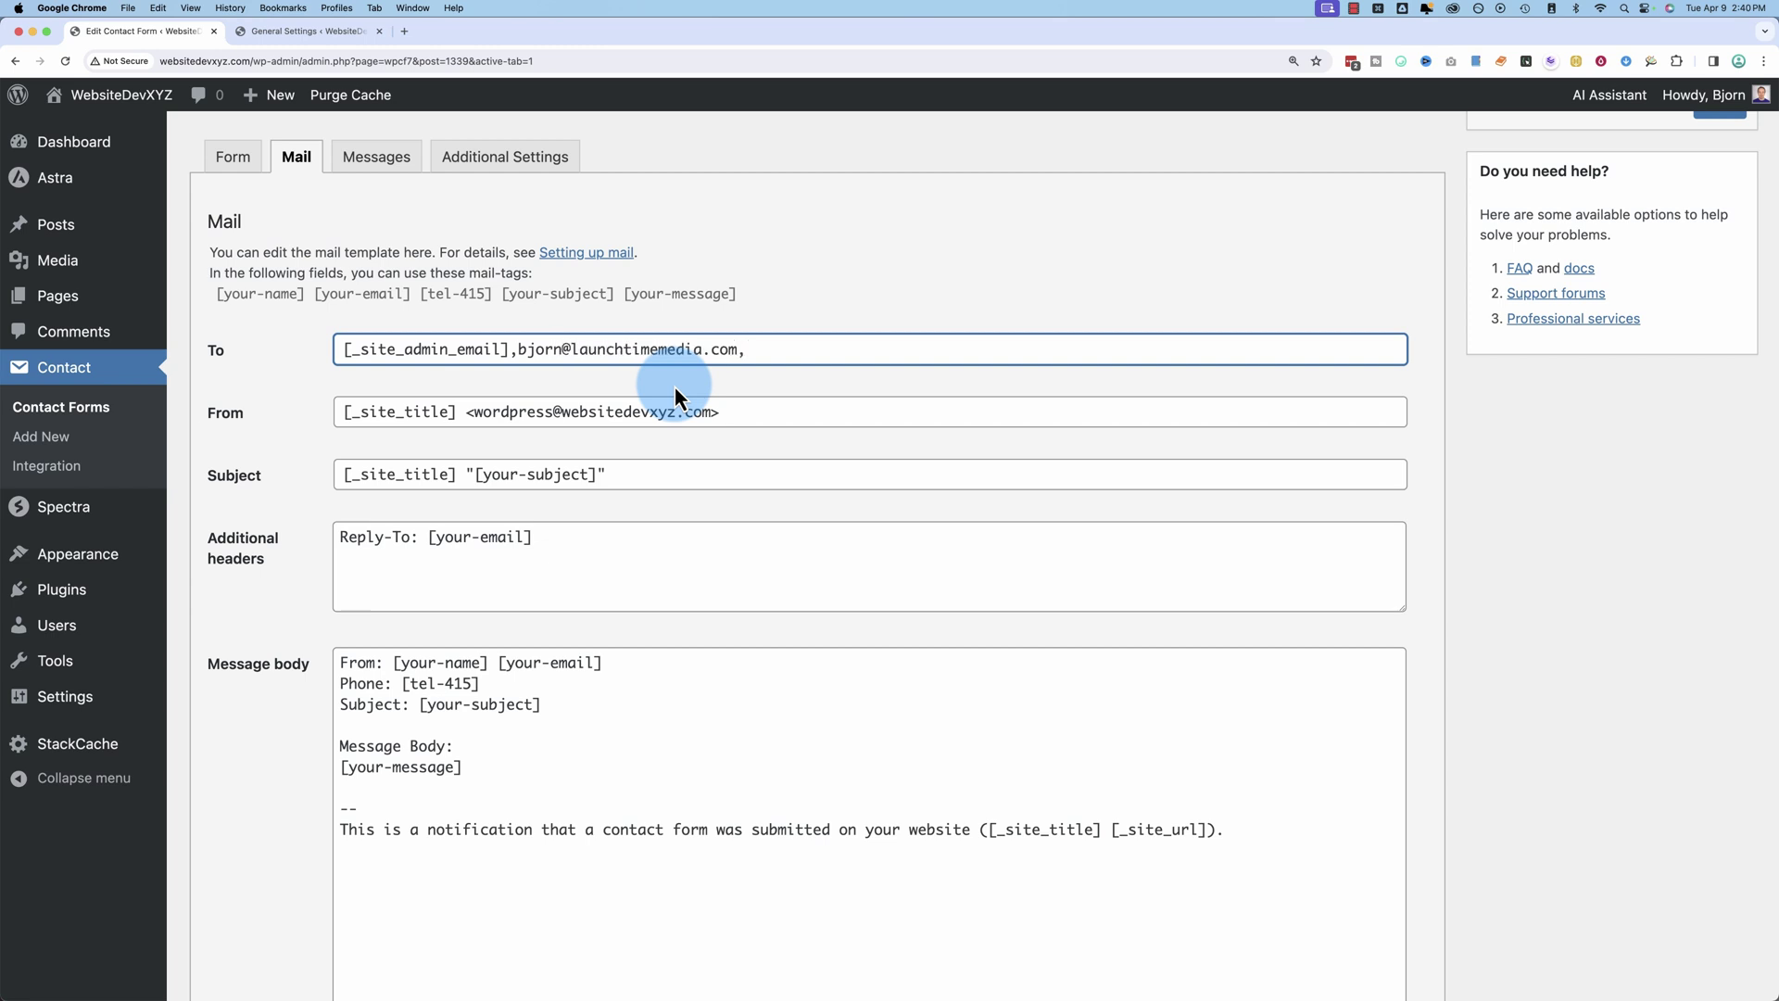
{"action": "type", "text": "bob@bob.com"}
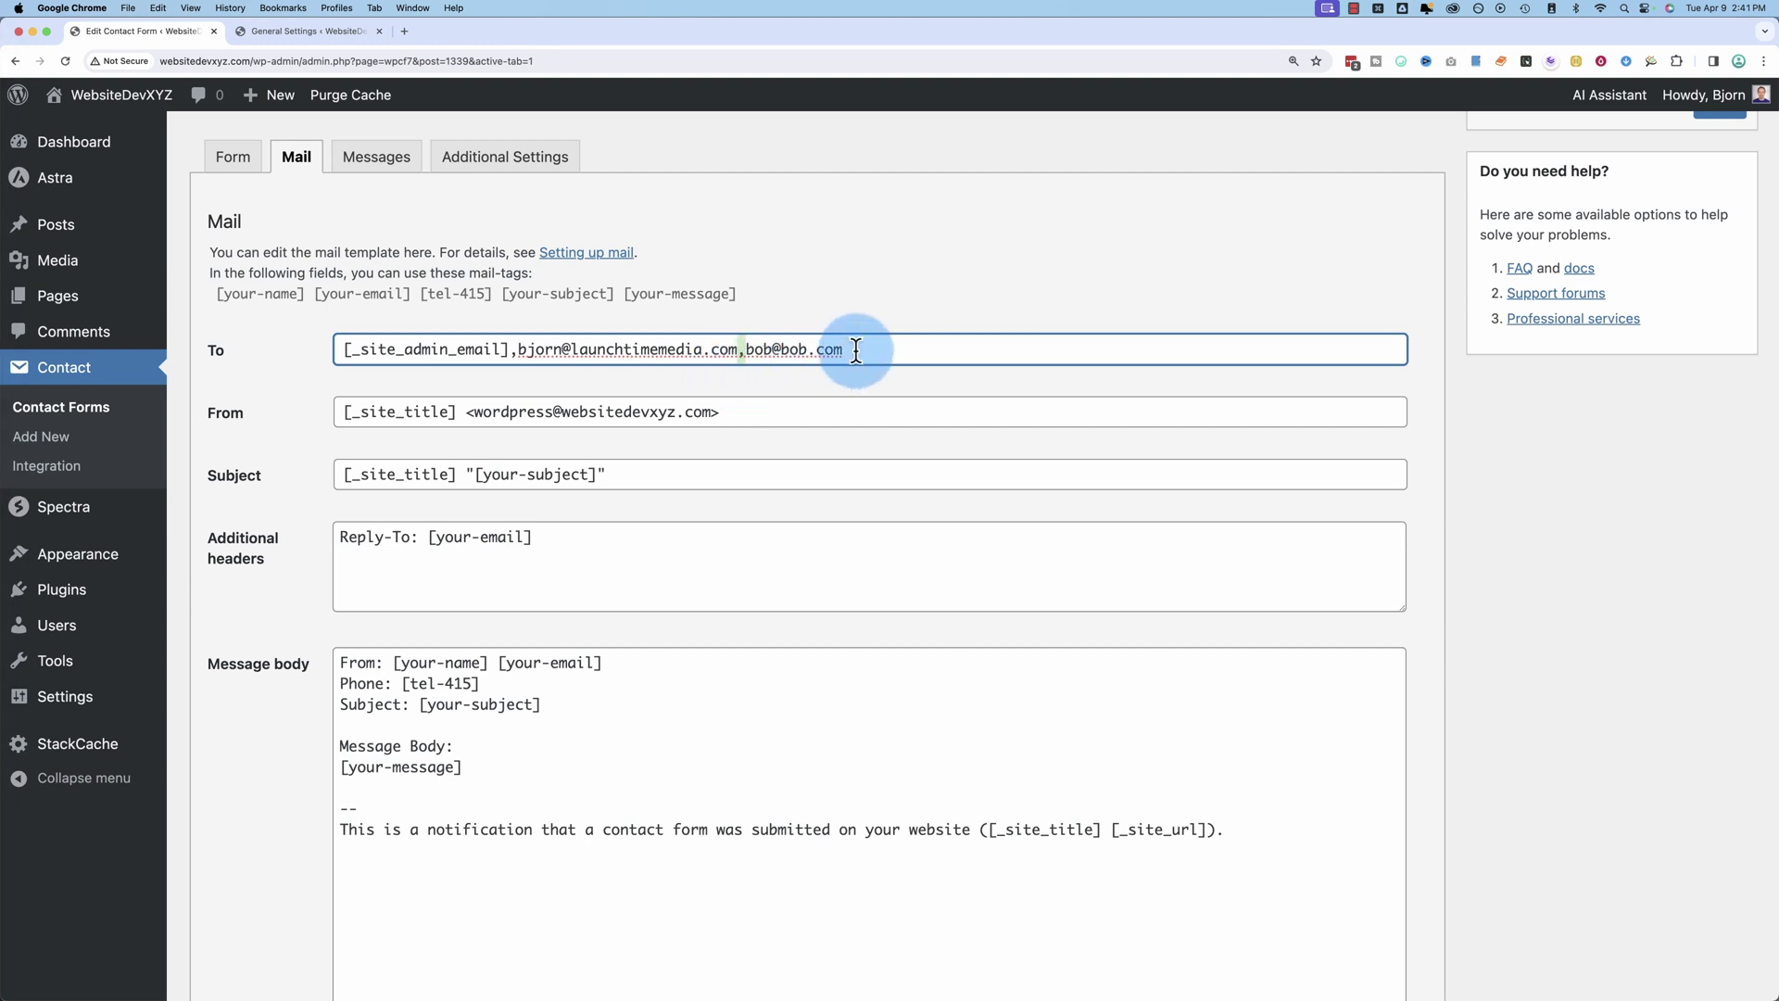
{"action": "left_click_drag", "start_coordinate": [856, 350], "coordinate": [519, 349]}
{"action": "scroll", "coordinate": [258, 643], "scroll_direction": "down", "scroll_amount": 5}
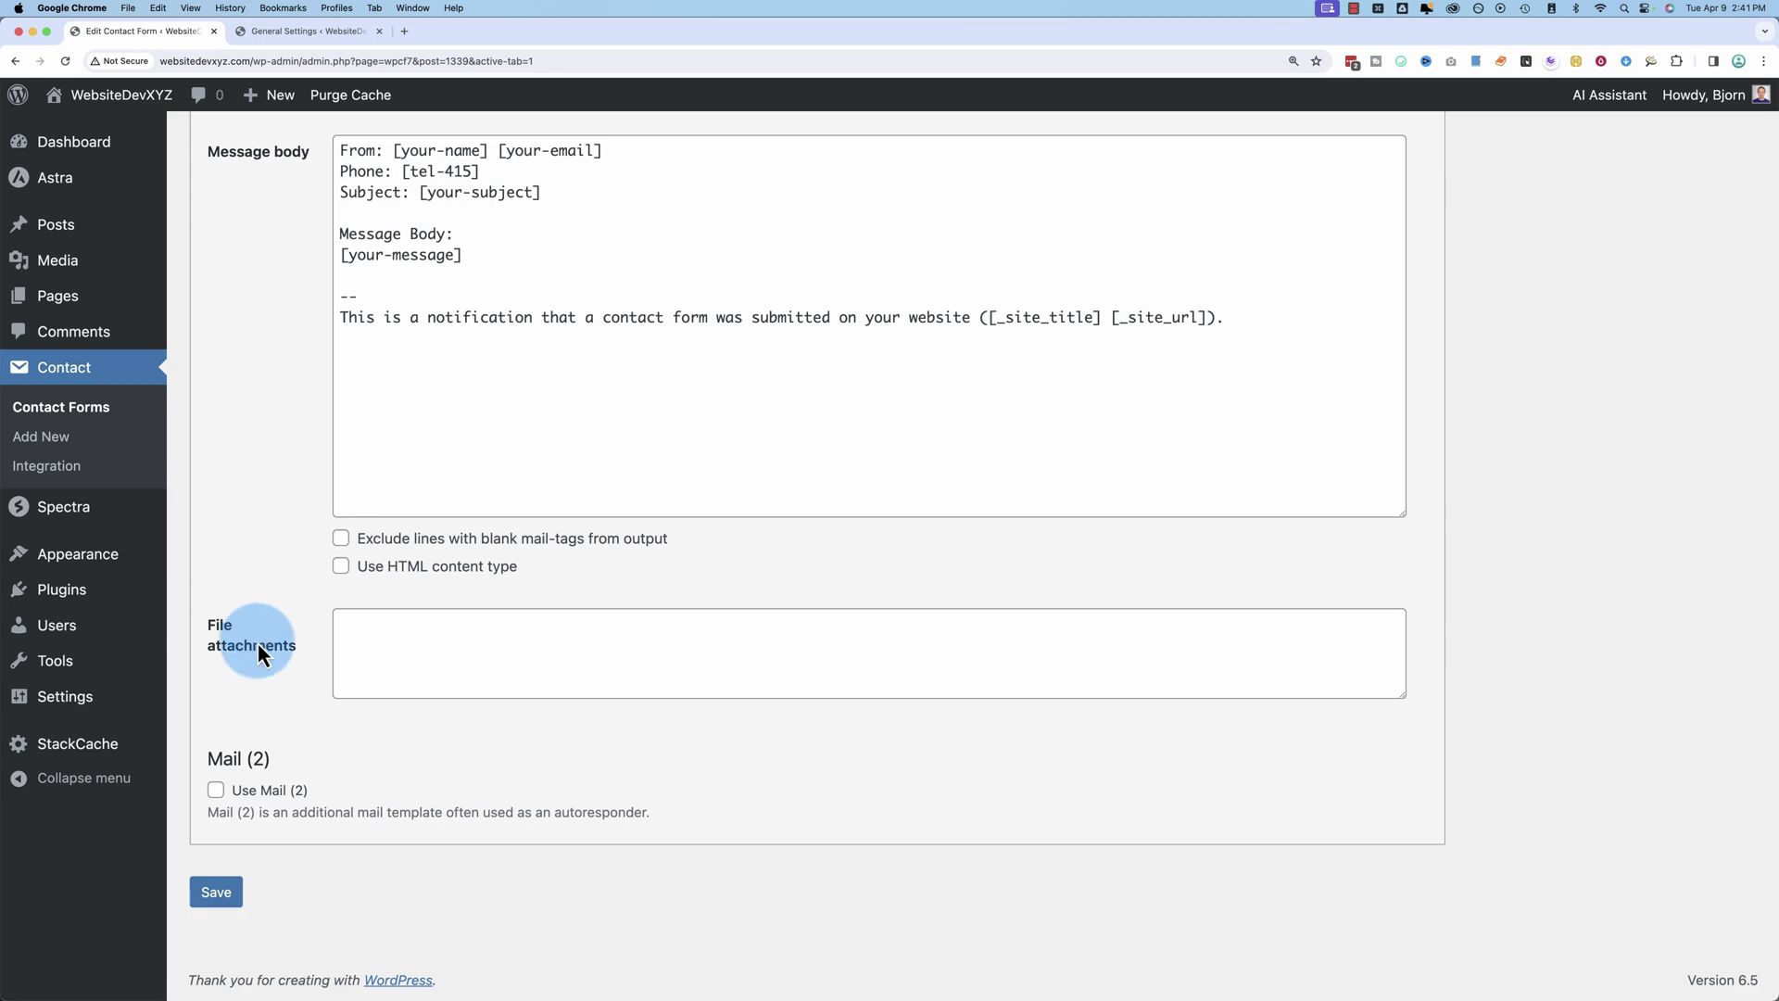
{"action": "left_click", "coordinate": [433, 635]}
{"action": "scroll", "coordinate": [282, 619], "scroll_direction": "up", "scroll_amount": 3}
{"action": "scroll", "coordinate": [280, 615], "scroll_direction": "up", "scroll_amount": 5}
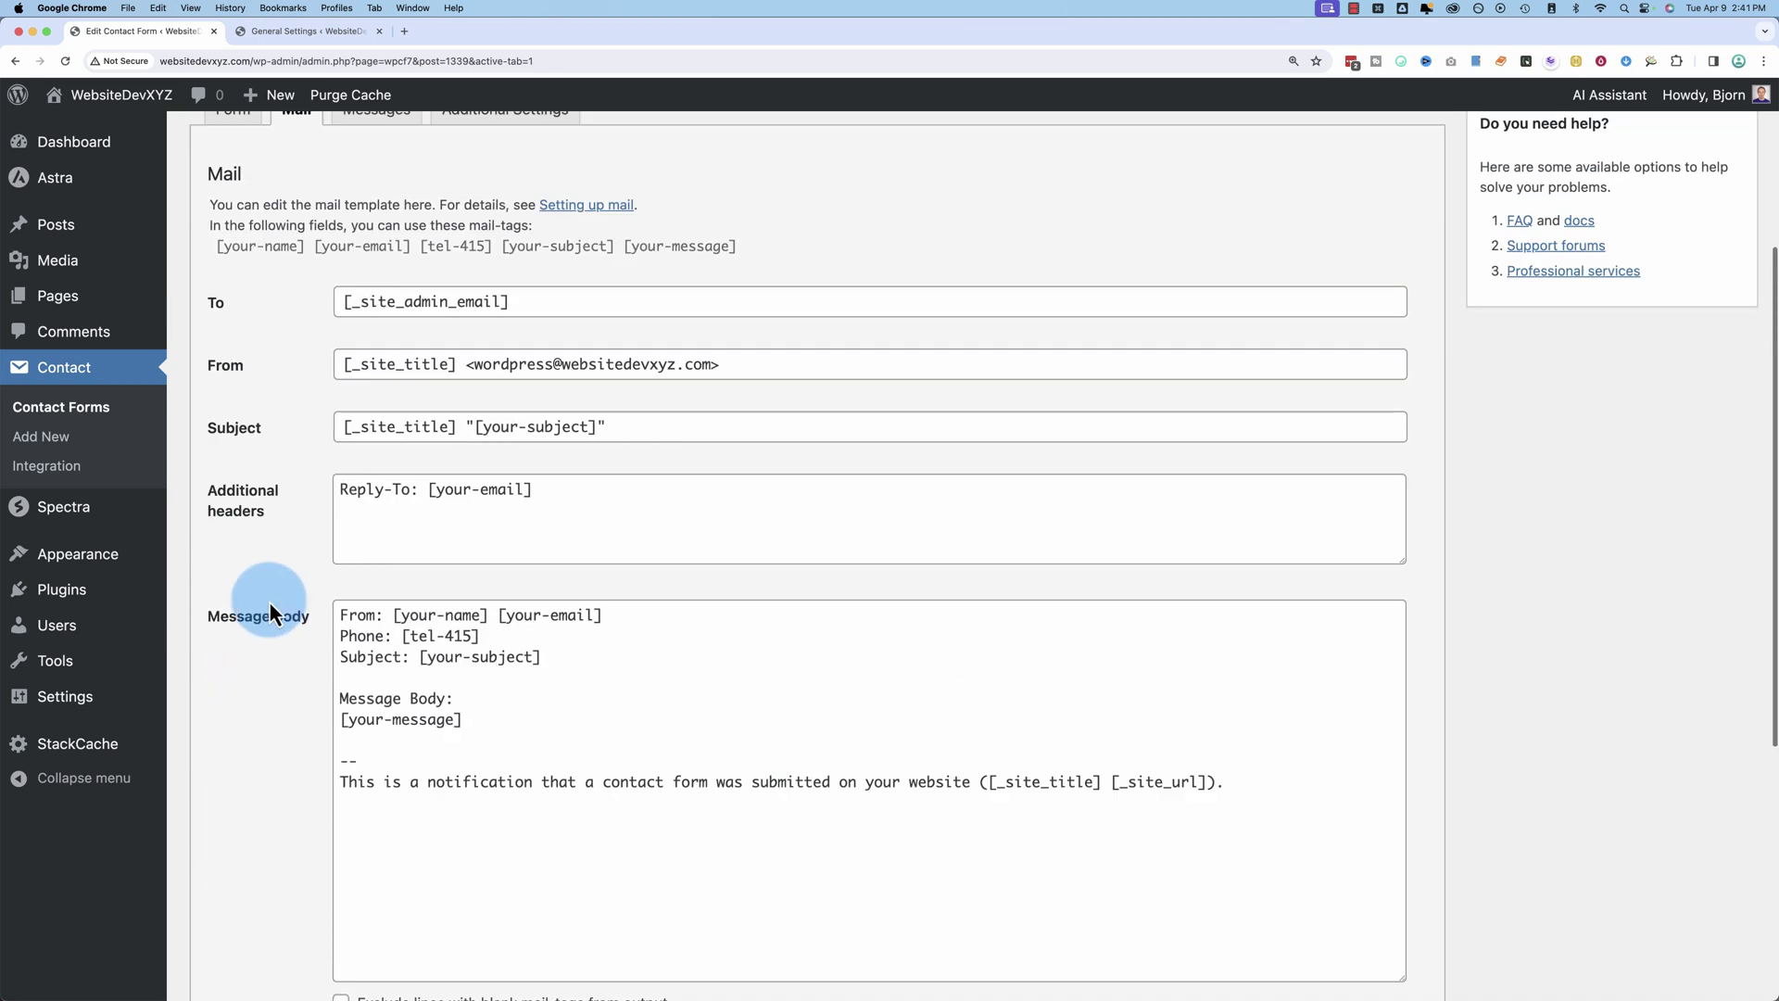
Step: Add a blank line above the [submit] tag in the form template
{"action": "left_click", "coordinate": [228, 384]}
{"action": "scroll", "coordinate": [464, 750], "scroll_direction": "down", "scroll_amount": 2}
{"action": "left_click", "coordinate": [553, 732]}
{"action": "key", "text": "Return"}
{"action": "key", "text": "Return"}
Step: Start a file-upload tag file-367 accepting jpg|png|gif with a size limit of 10
{"action": "left_click", "coordinate": [1062, 425]}
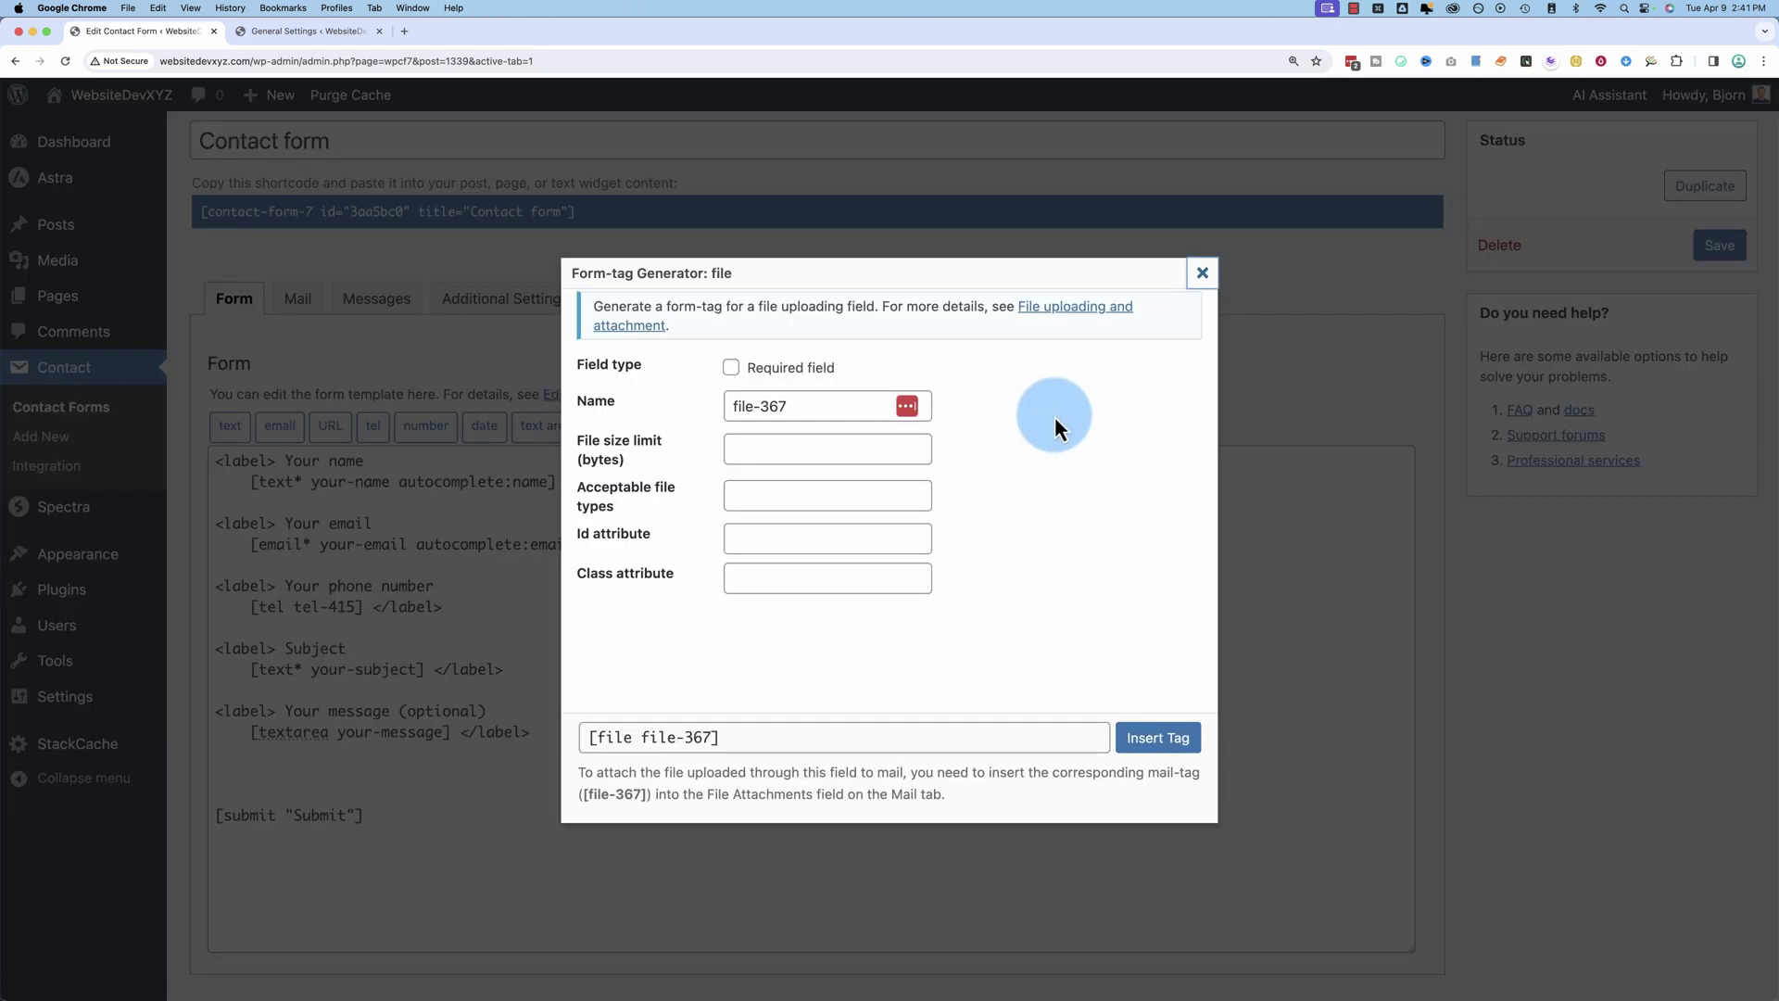
{"action": "left_click_drag", "start_coordinate": [834, 406], "coordinate": [686, 406]}
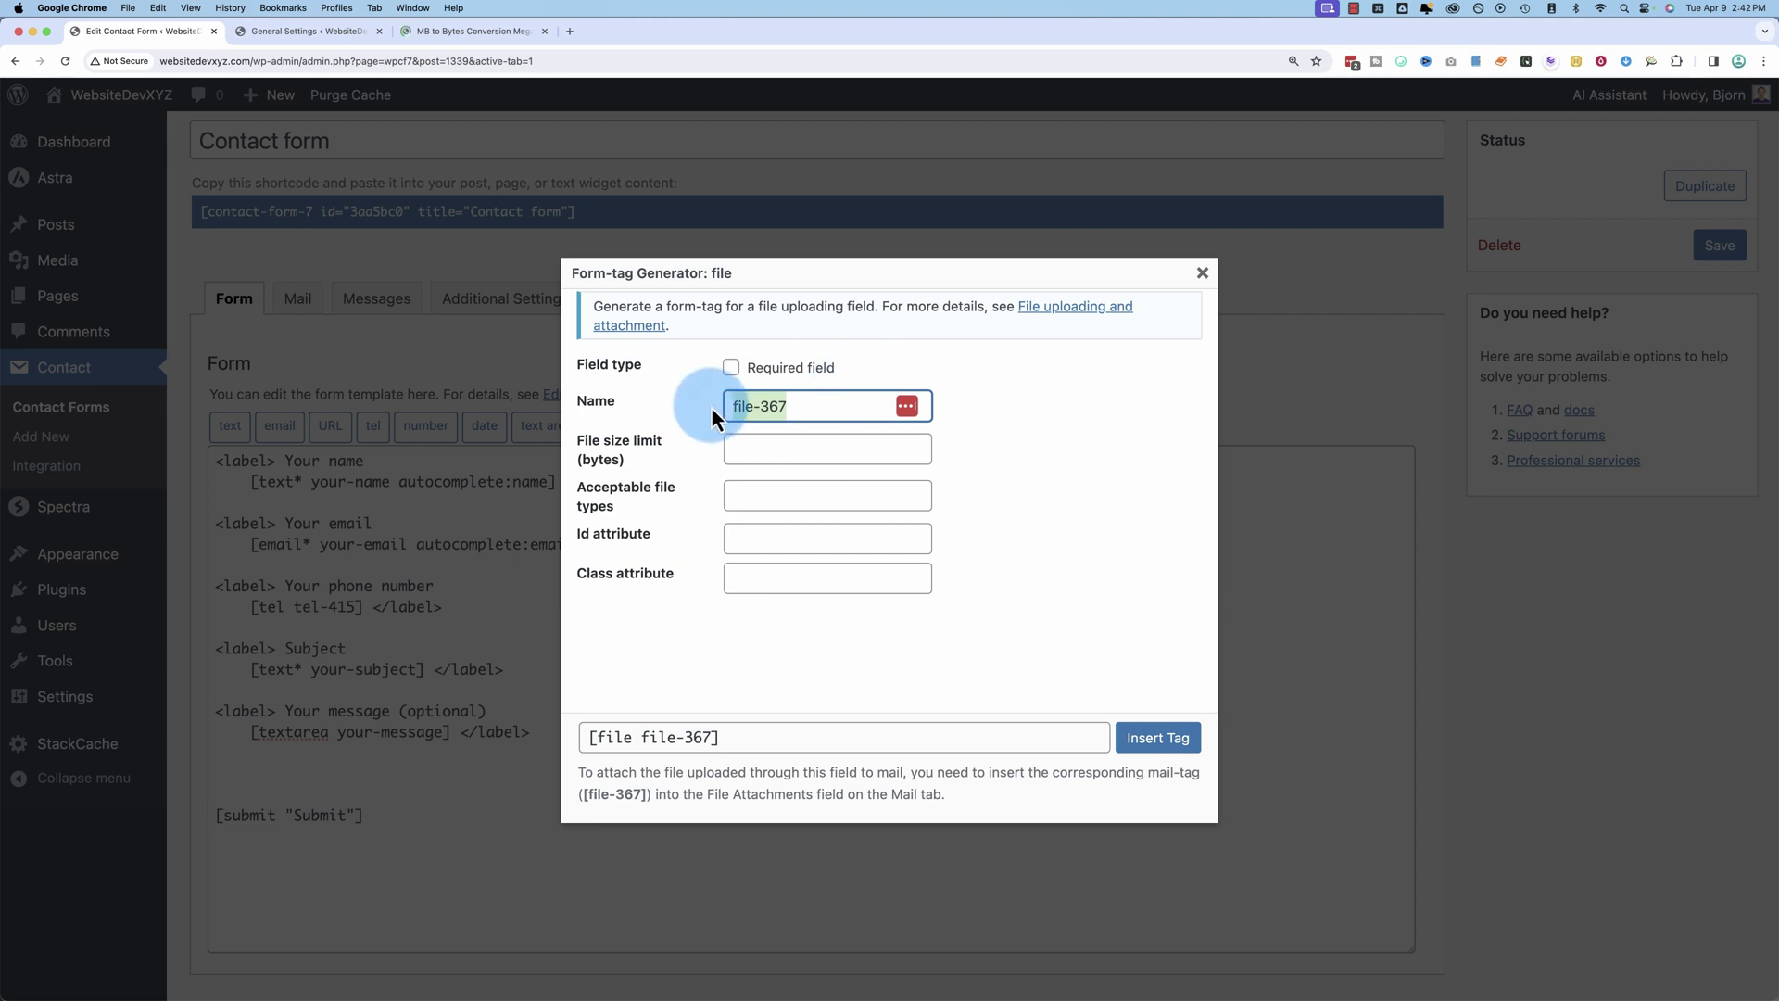
{"action": "left_click_drag", "start_coordinate": [578, 445], "coordinate": [683, 471]}
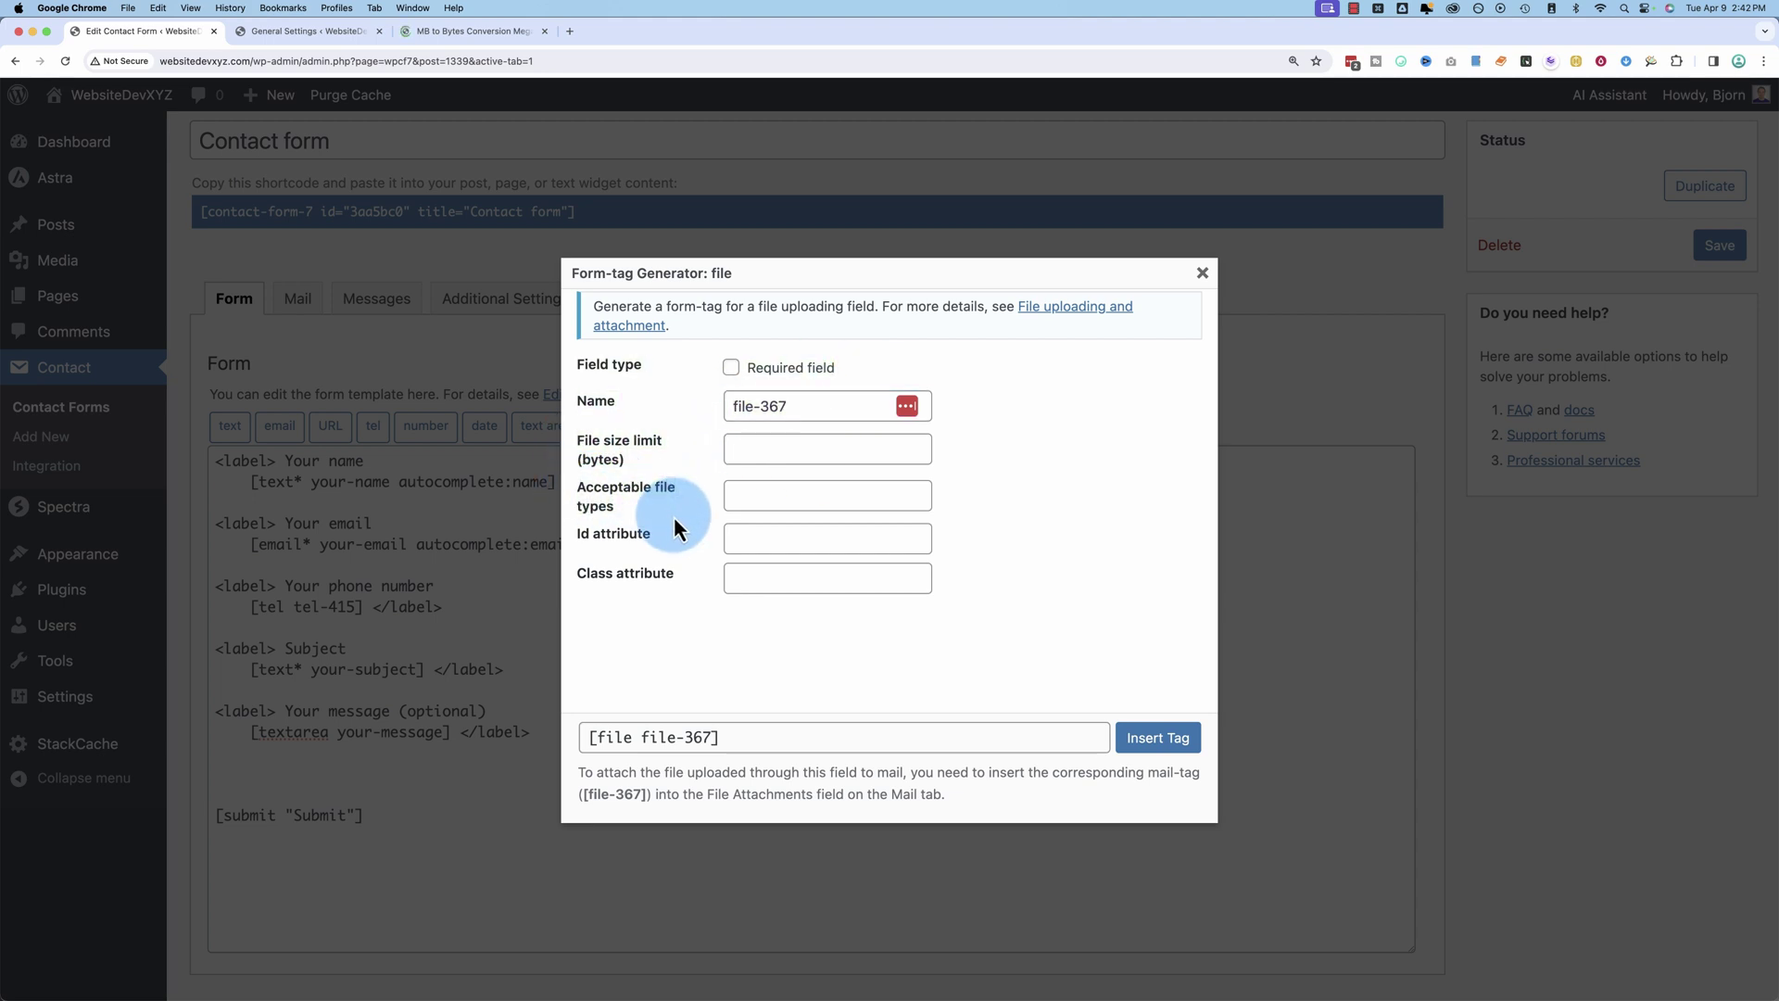
{"action": "left_click", "coordinate": [750, 498]}
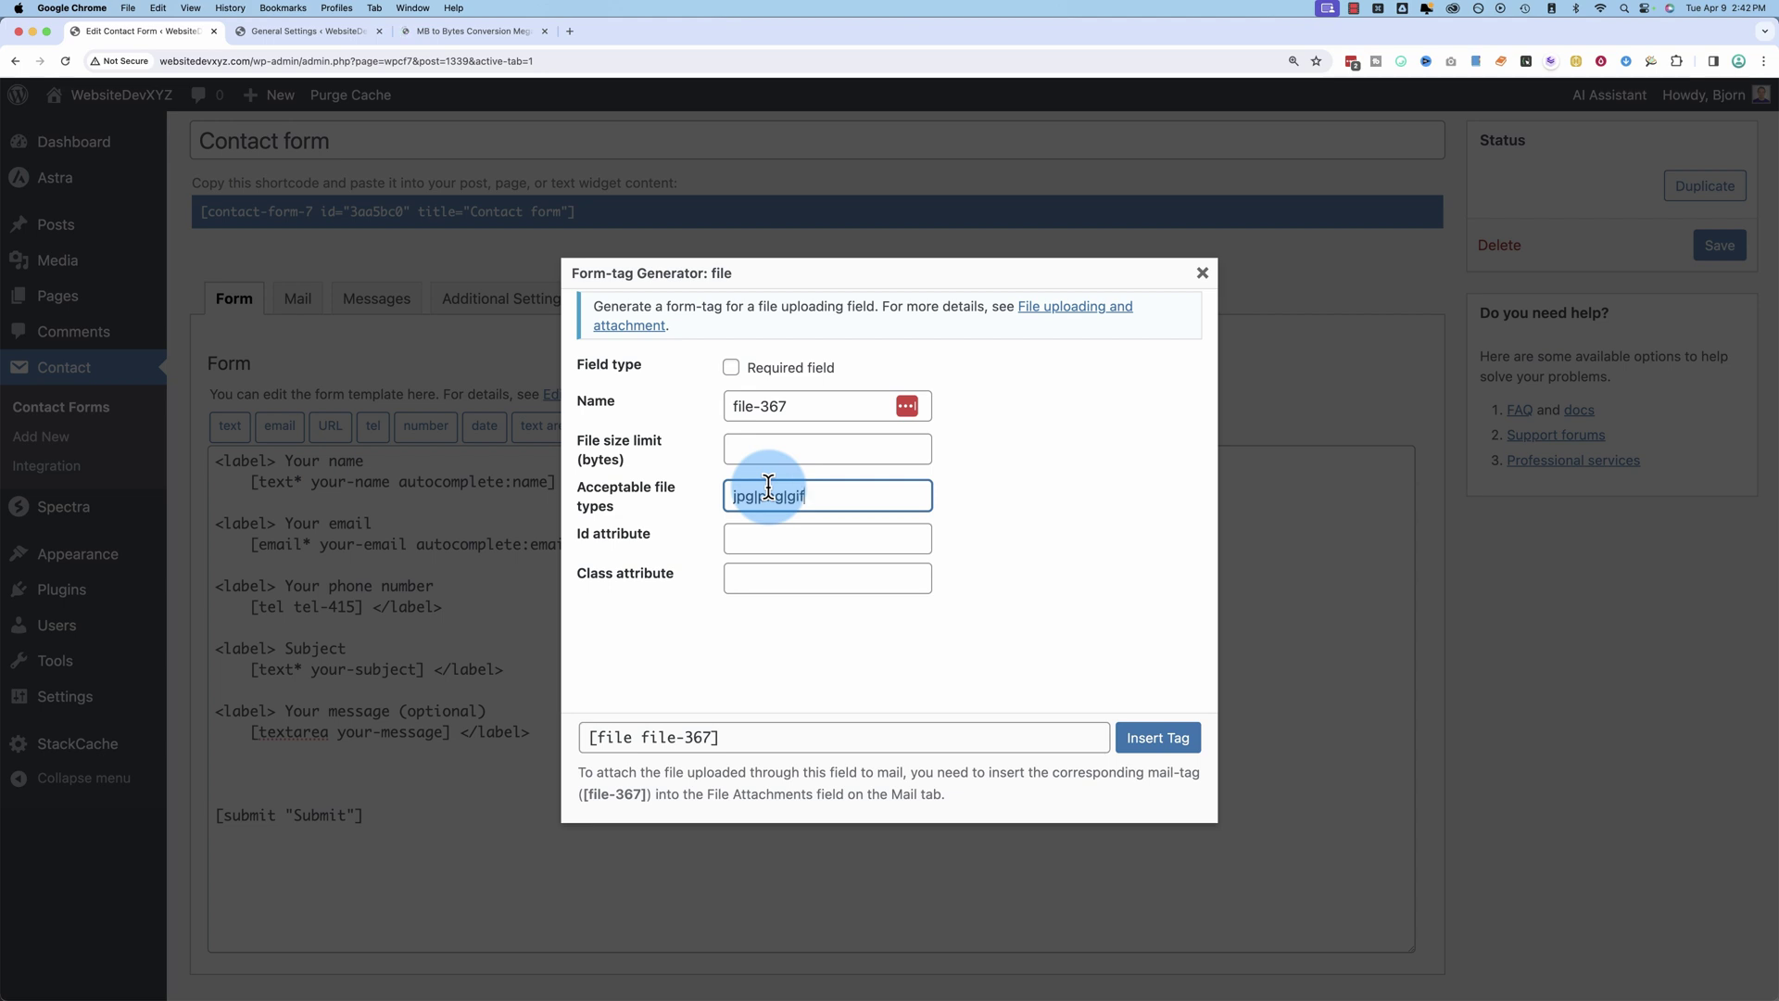
{"action": "left_click_drag", "start_coordinate": [834, 496], "coordinate": [675, 511]}
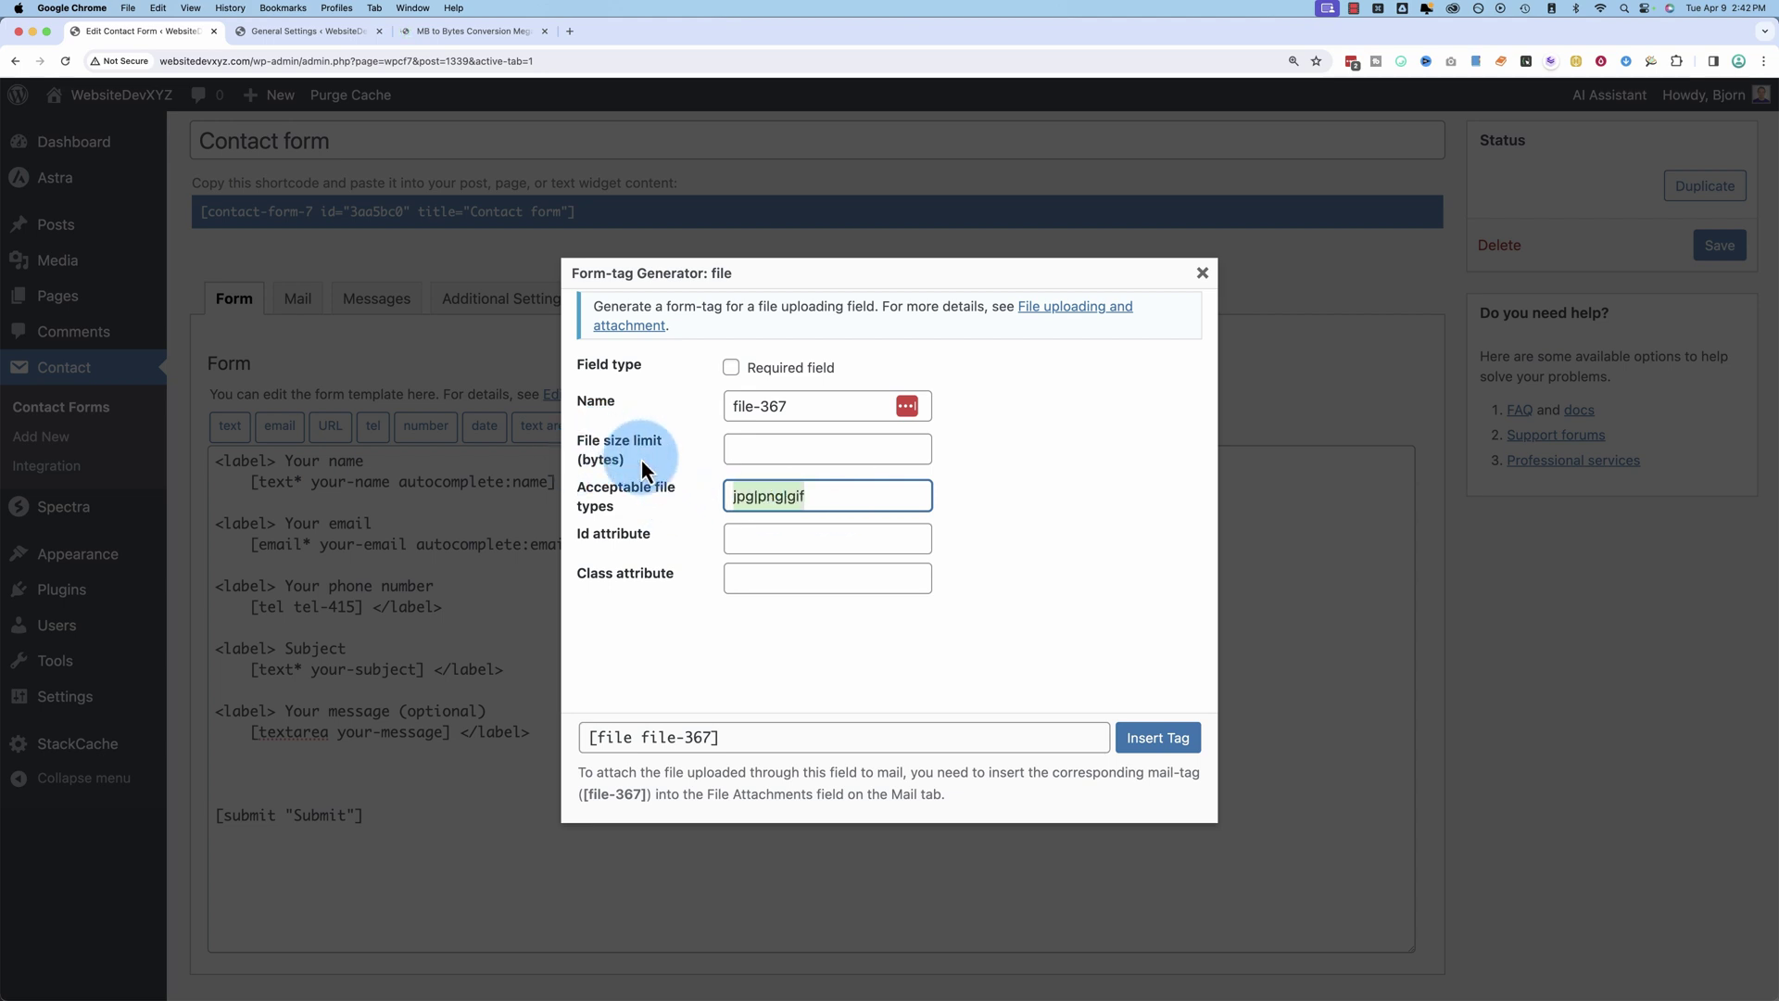
{"action": "left_click", "coordinate": [603, 458]}
{"action": "left_click", "coordinate": [730, 450]}
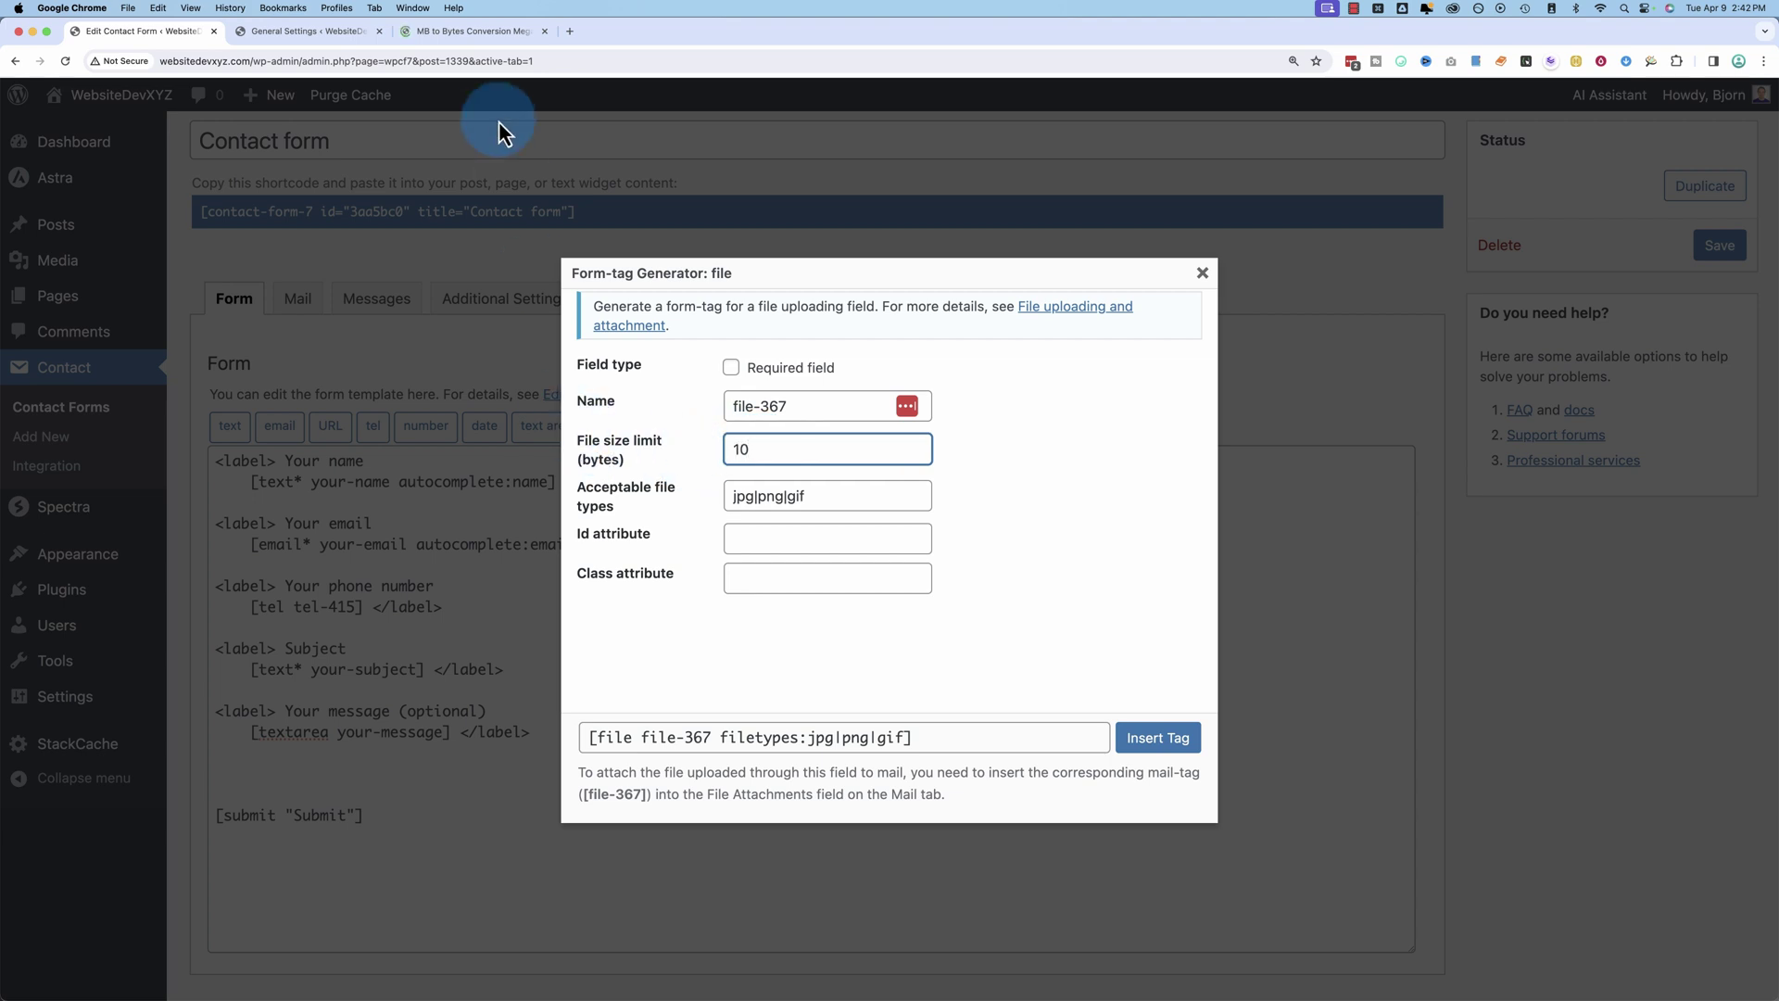
{"action": "left_click", "coordinate": [448, 37]}
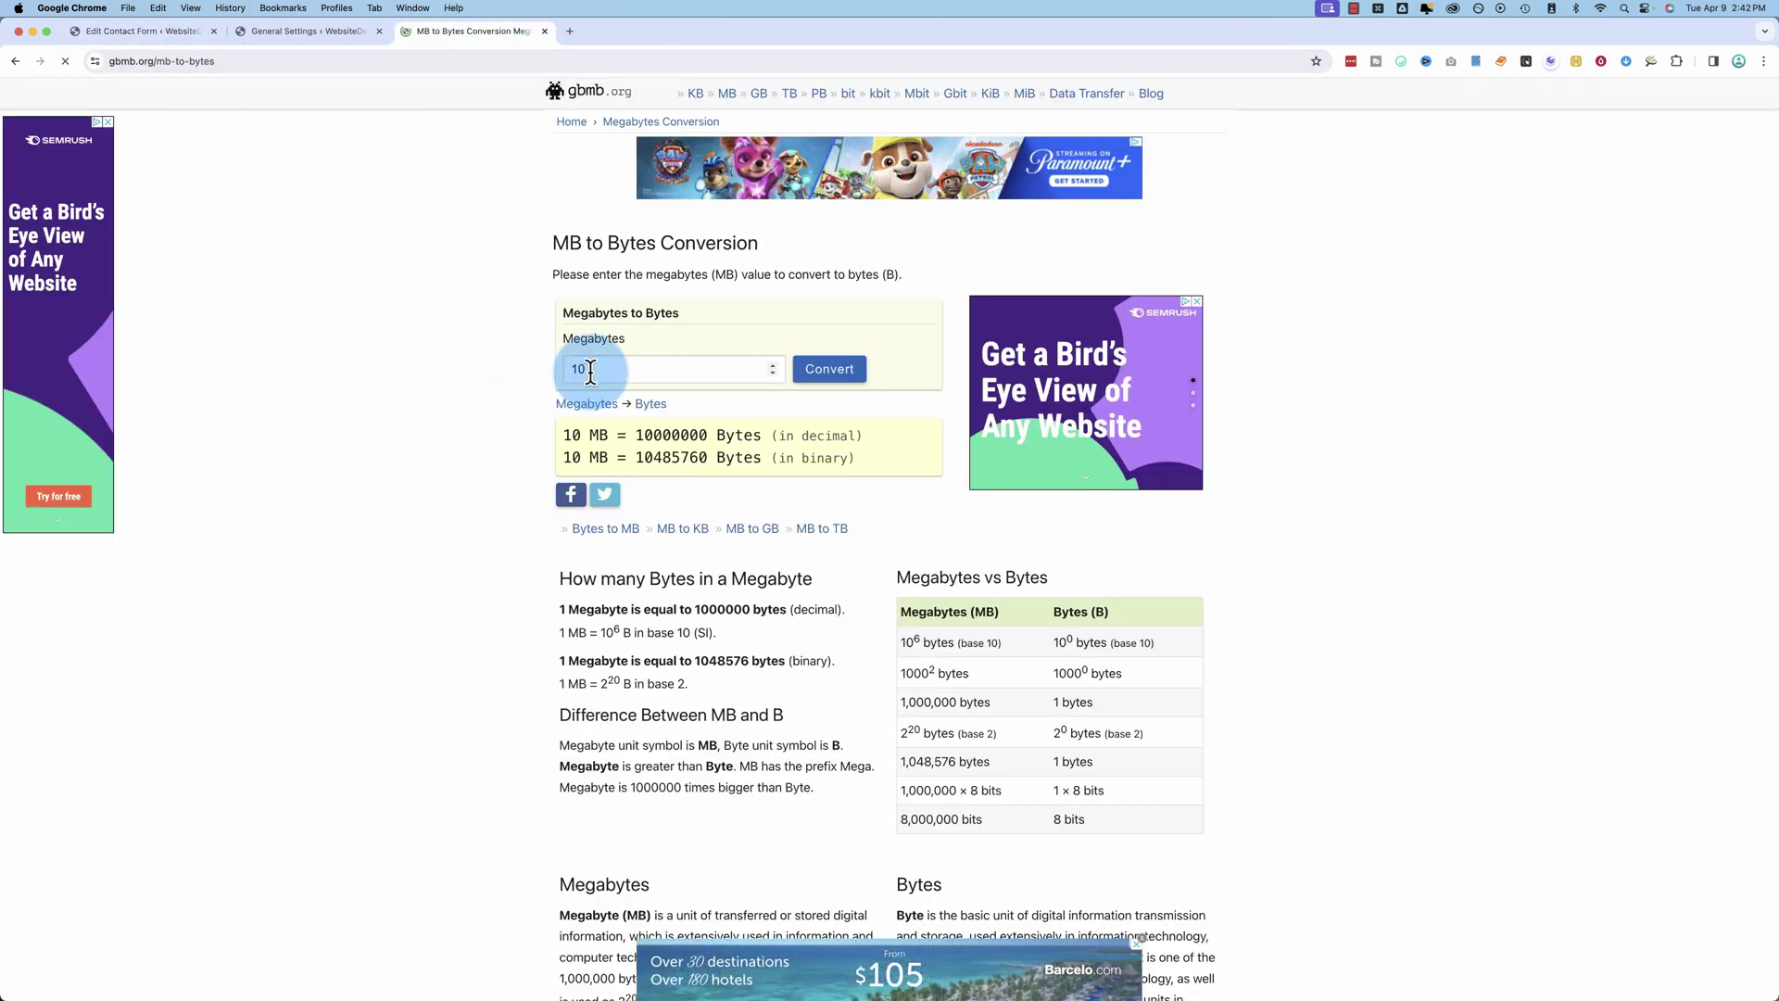
Step: Copy 10485760, the byte count for 10 MB, from the gbmb.org converter
{"action": "double_click", "coordinate": [656, 456]}
{"action": "key", "text": "ctrl+c"}
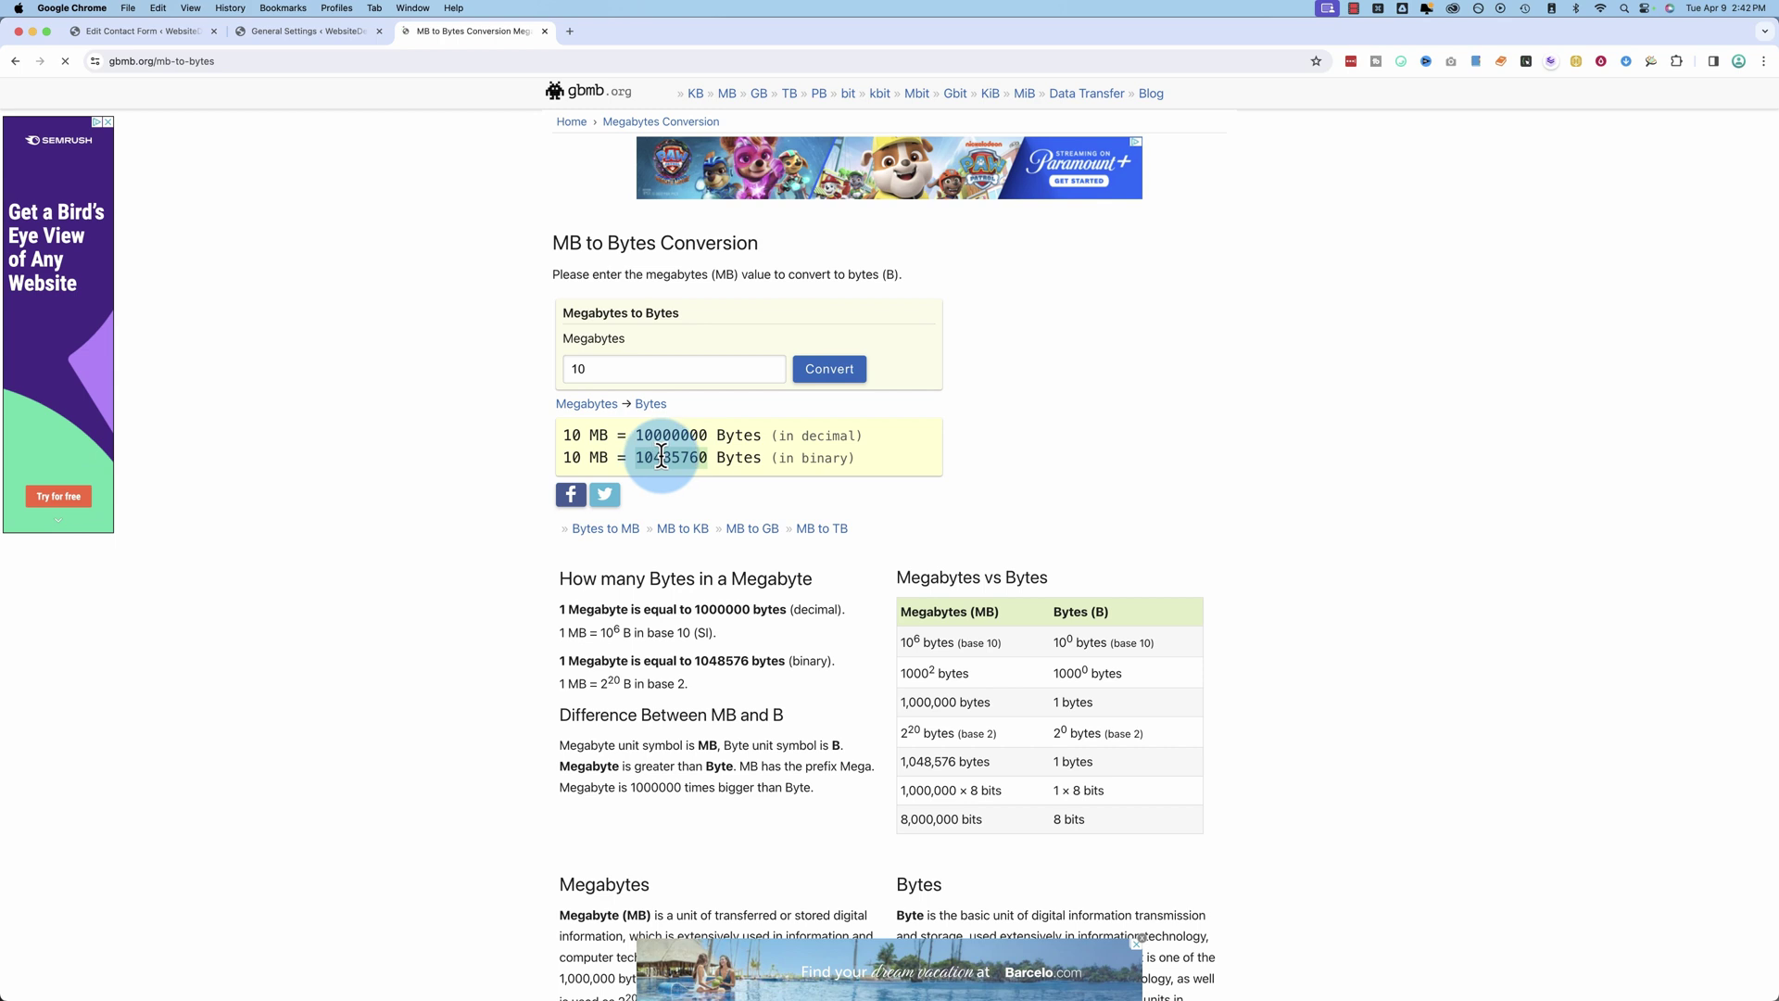
{"action": "right_click", "coordinate": [663, 457]}
{"action": "left_click", "coordinate": [405, 76]}
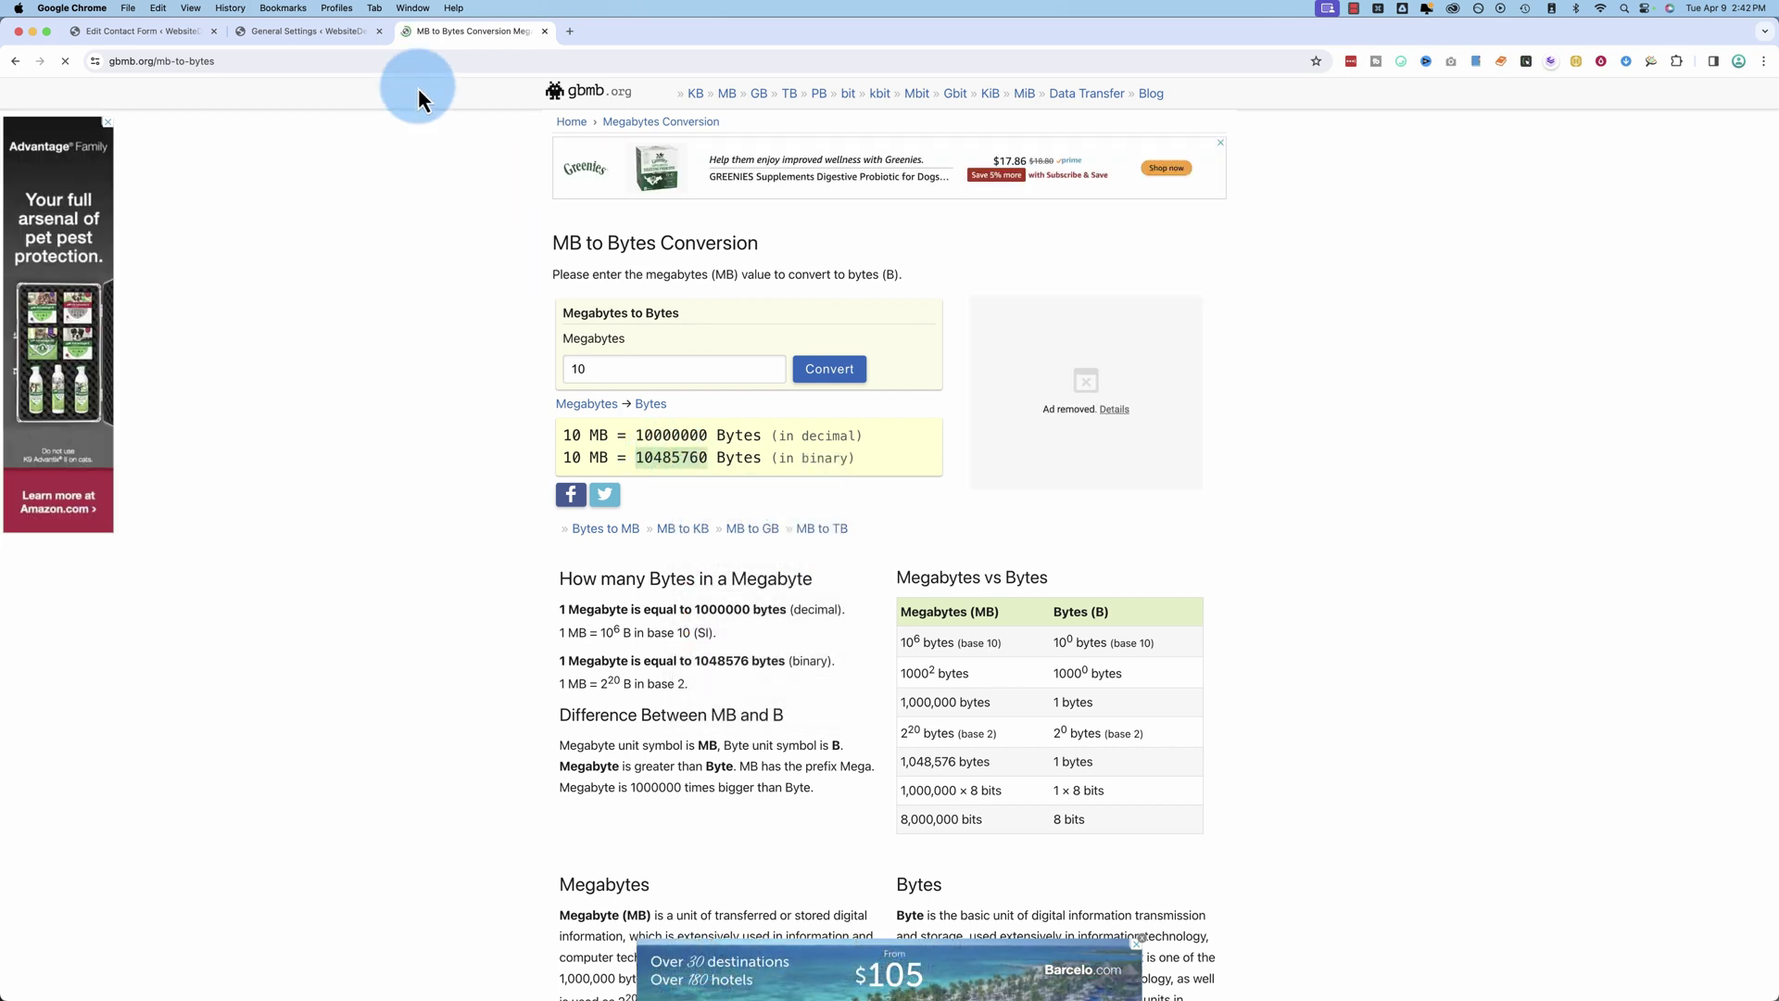
{"action": "left_click", "coordinate": [181, 32]}
Step: Set the file tag's size limit to 10485760, insert it into the template and save
{"action": "left_click_drag", "start_coordinate": [794, 454], "coordinate": [685, 461]}
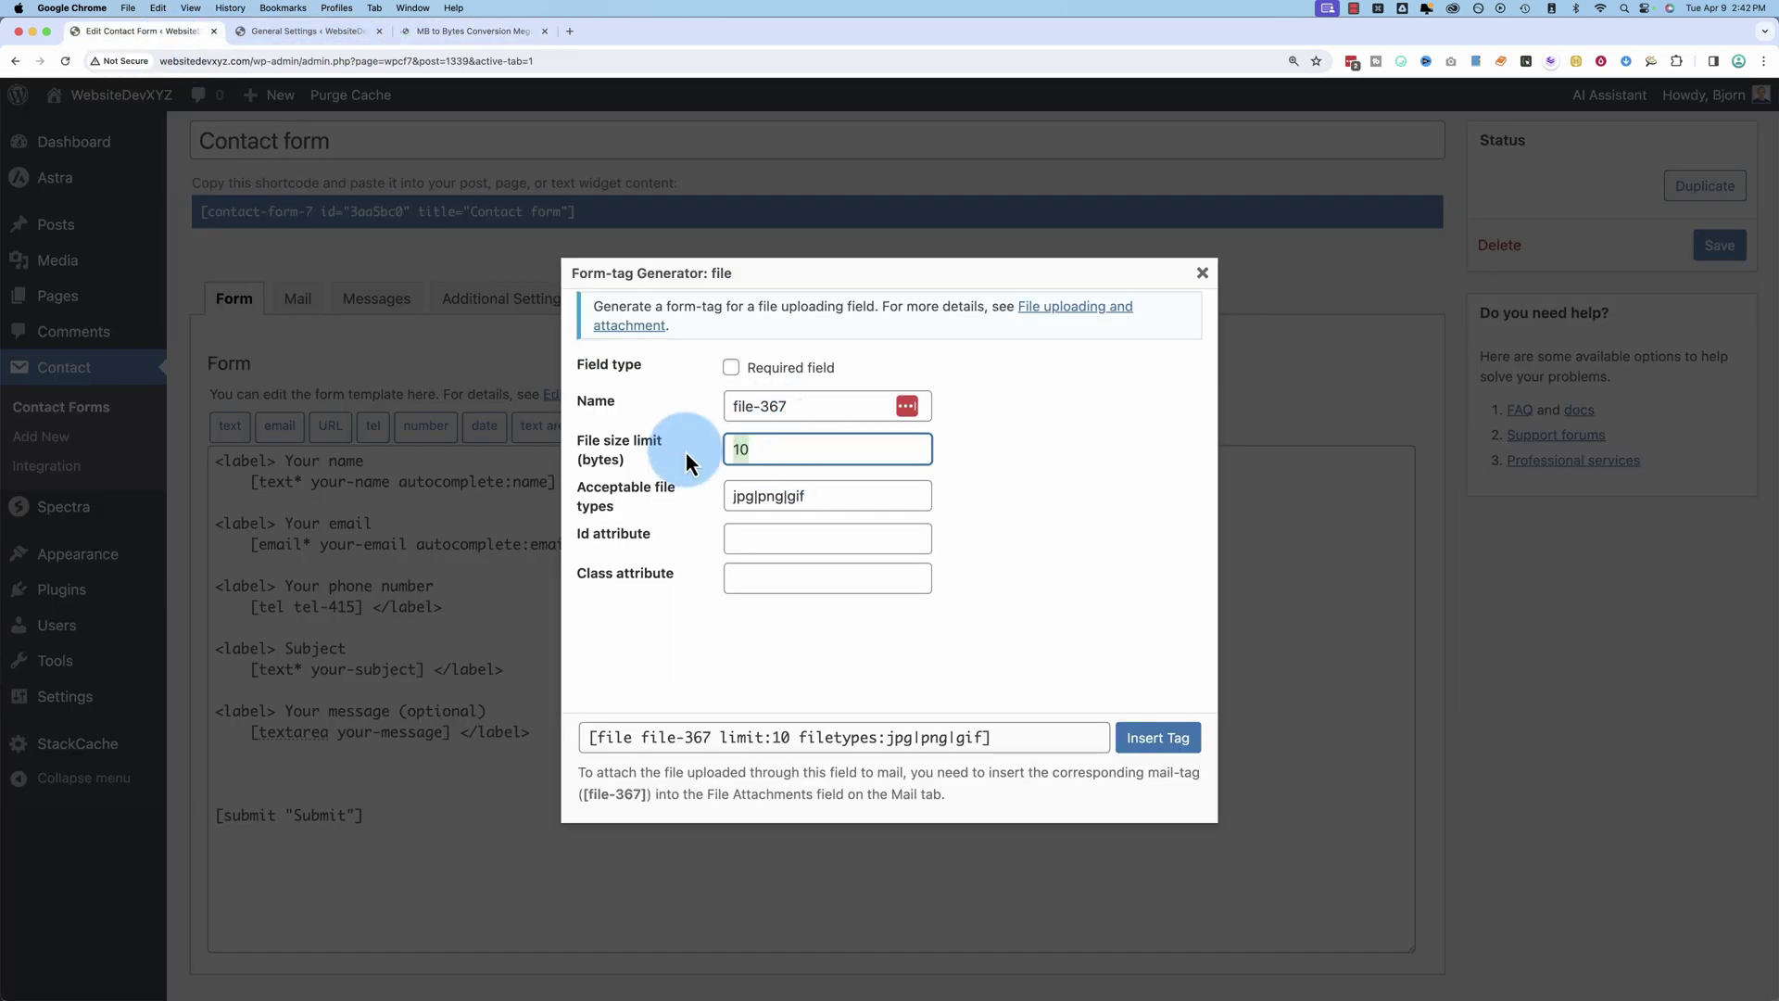
{"action": "key", "text": "ctrl+v"}
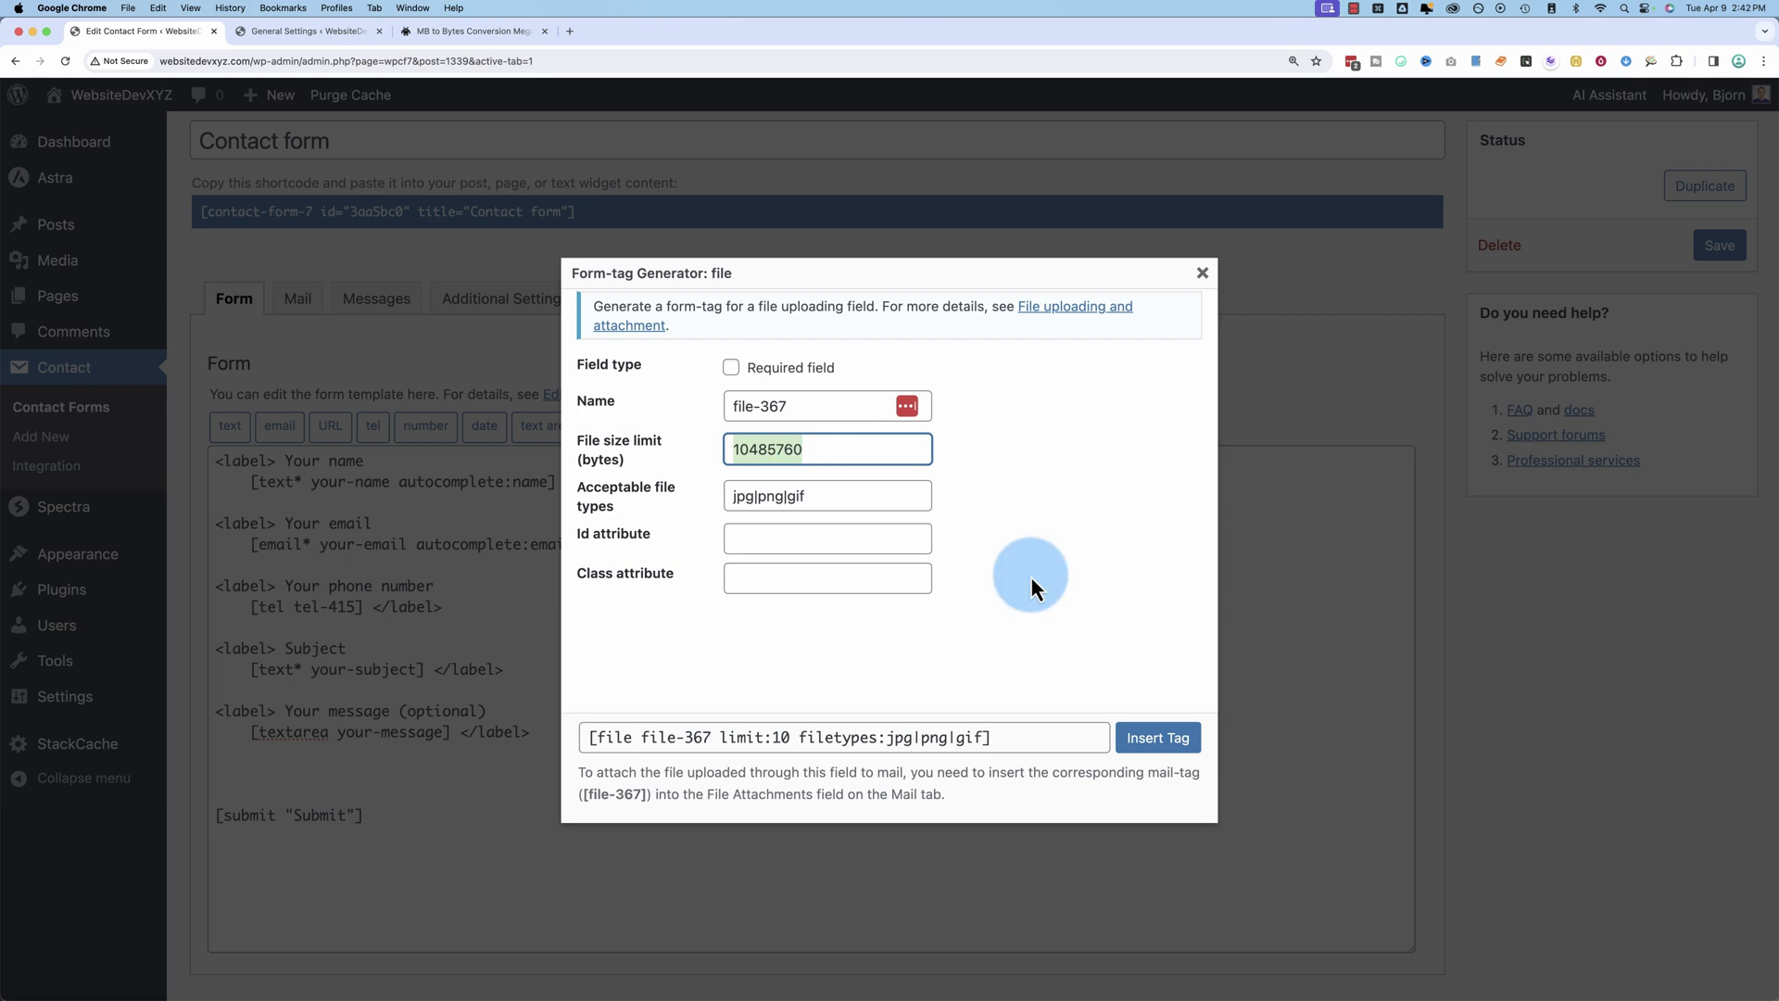
{"action": "left_click", "coordinate": [1145, 757]}
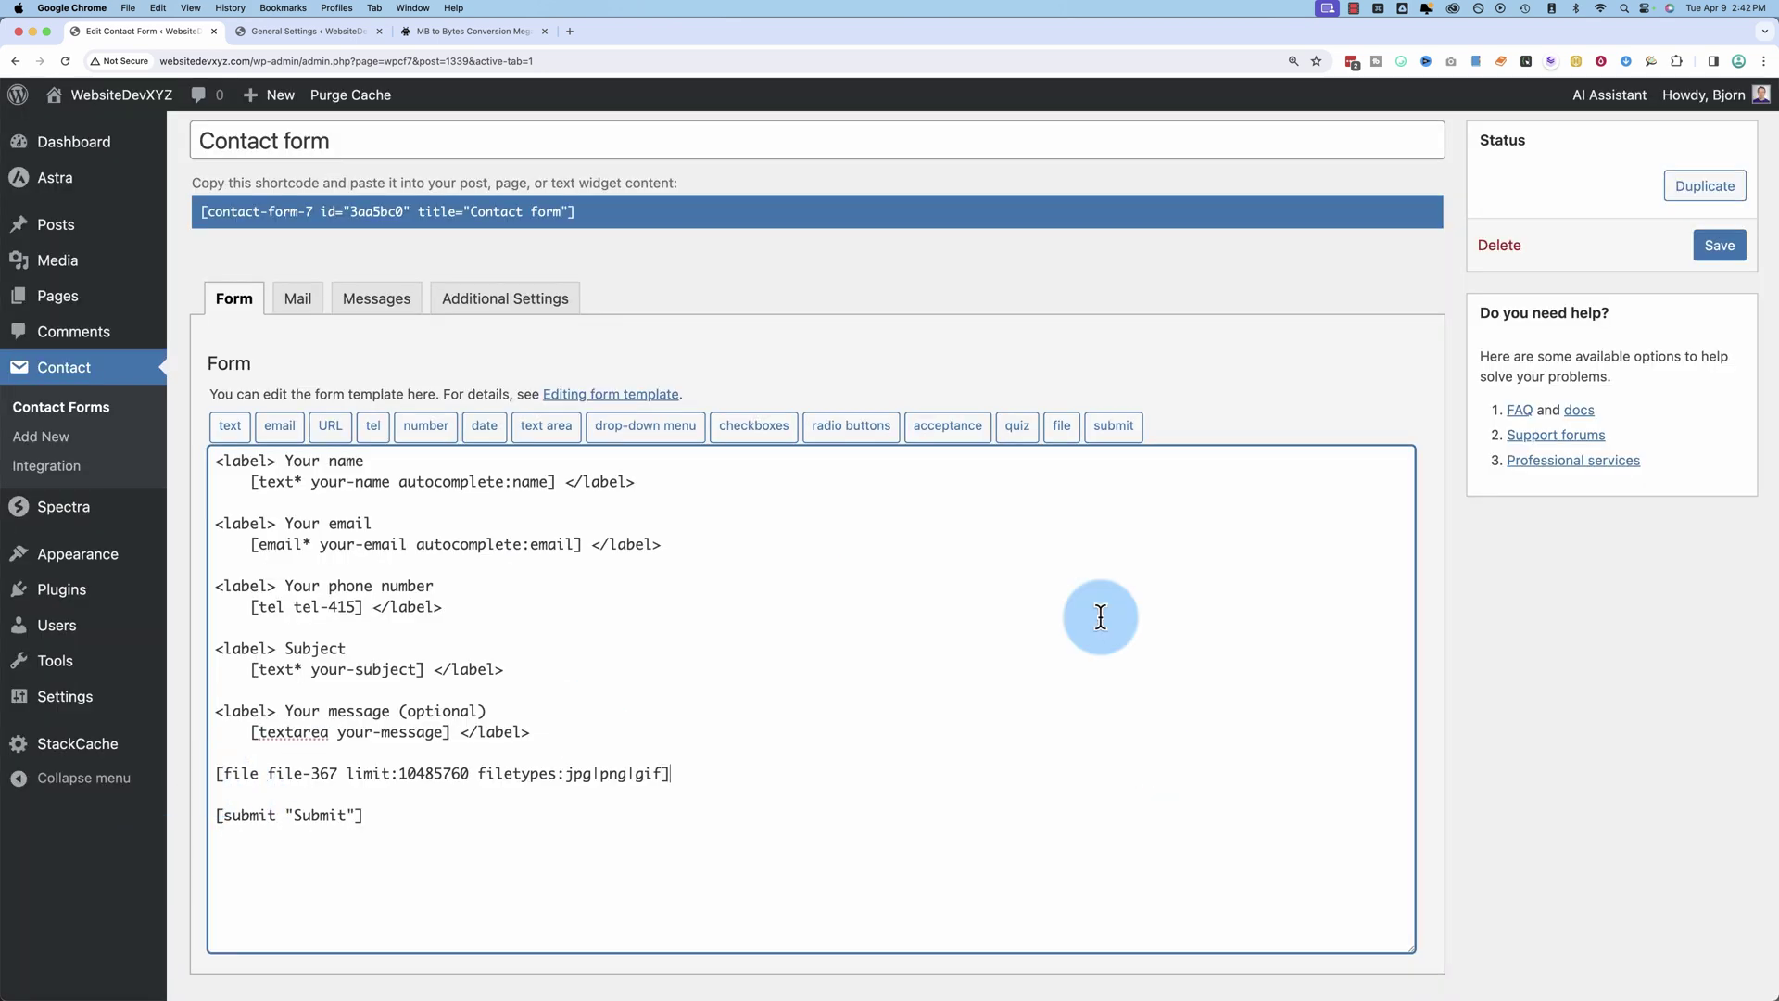
{"action": "left_click", "coordinate": [1734, 259]}
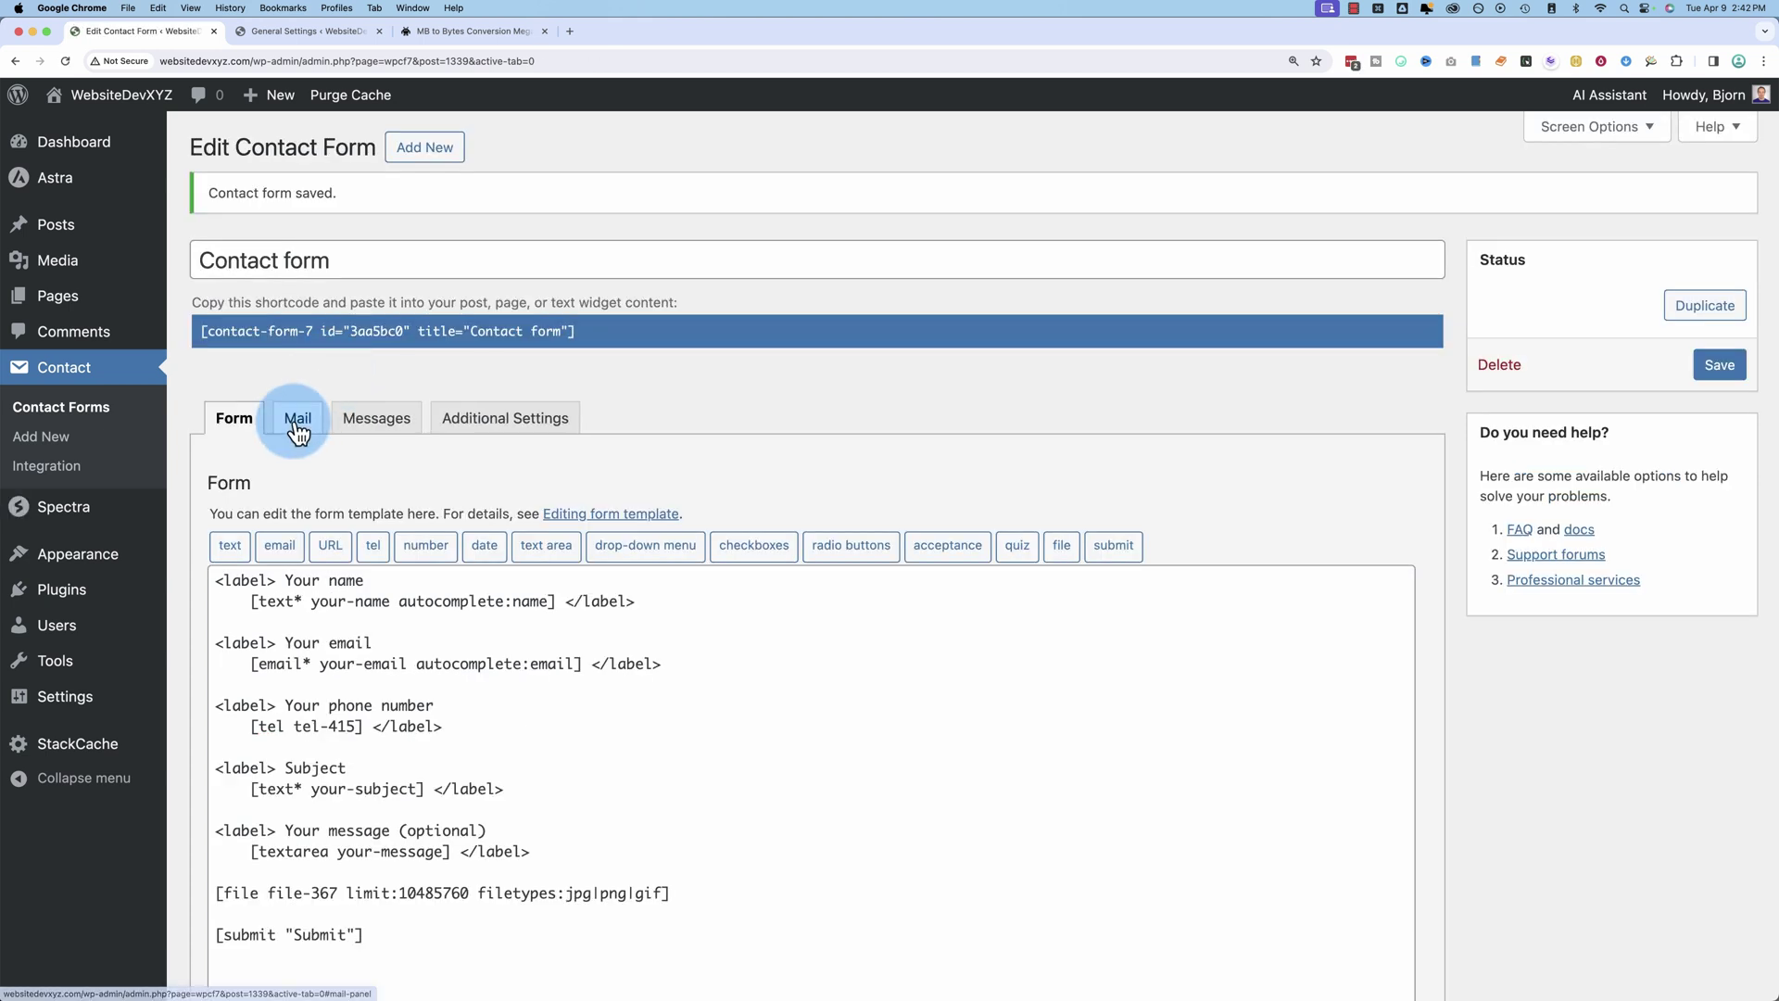
Step: Select the [file-367] mail-tag in the Mail panel
{"action": "left_click", "coordinate": [296, 423]}
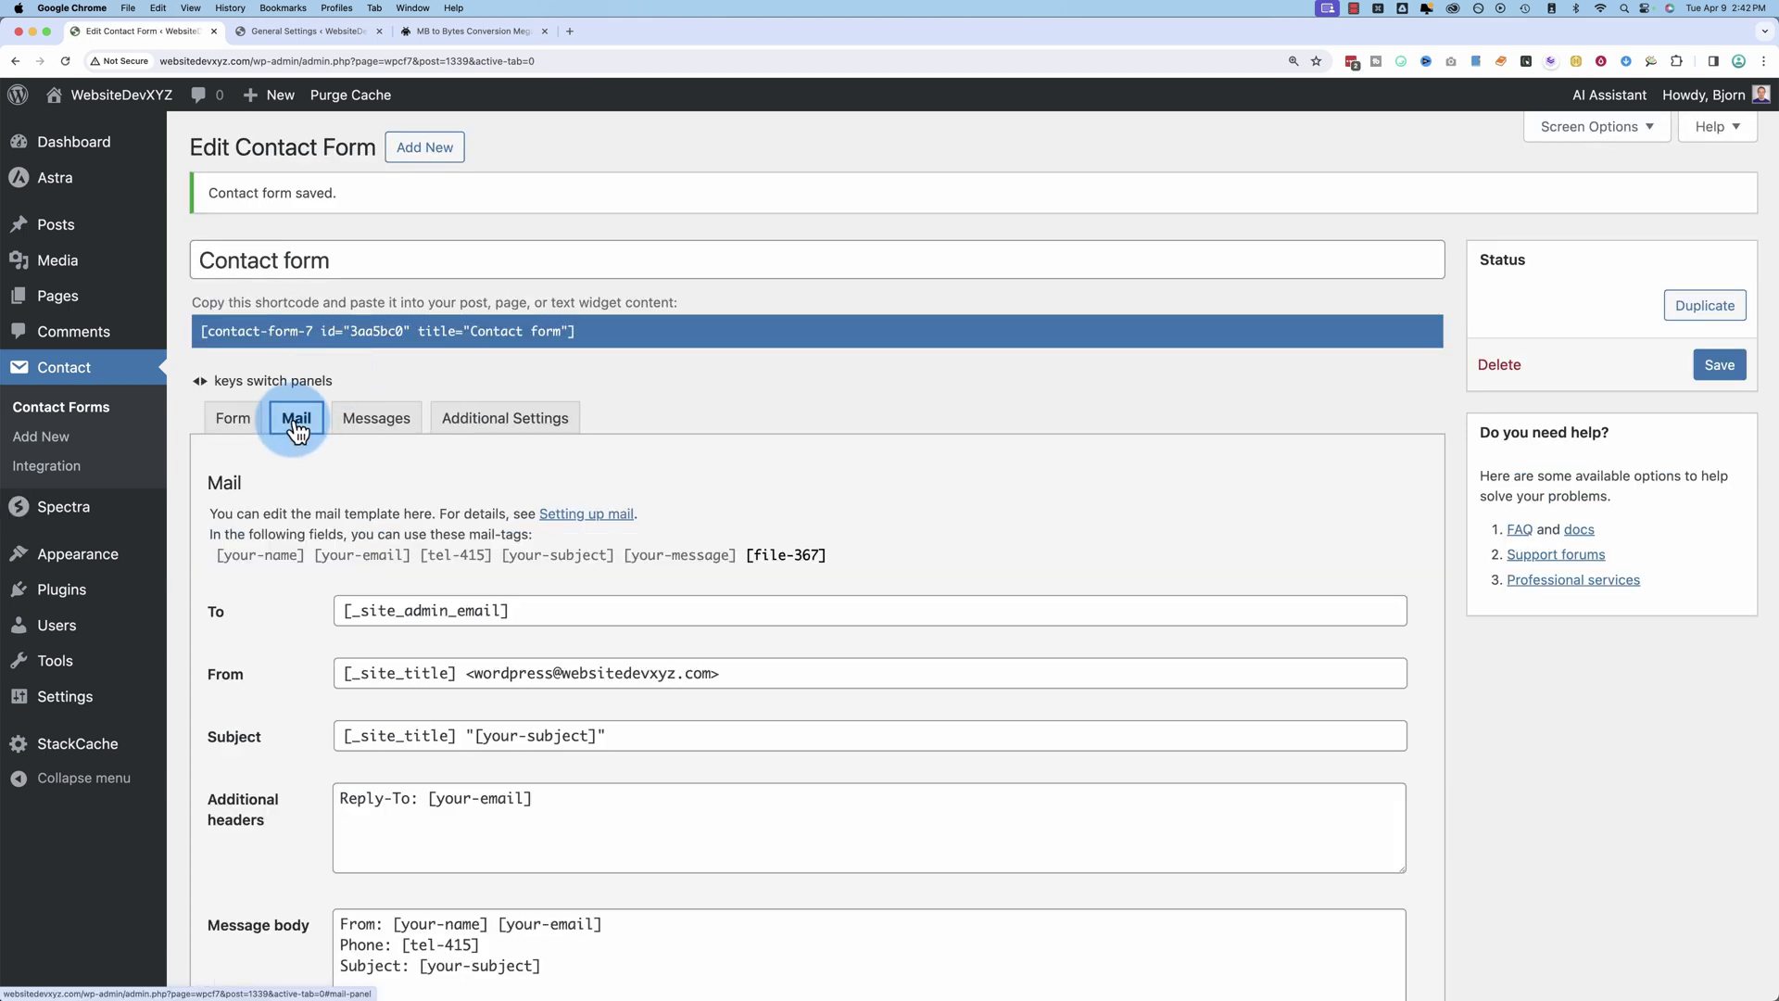
{"action": "scroll", "coordinate": [211, 617], "scroll_direction": "down", "scroll_amount": 3}
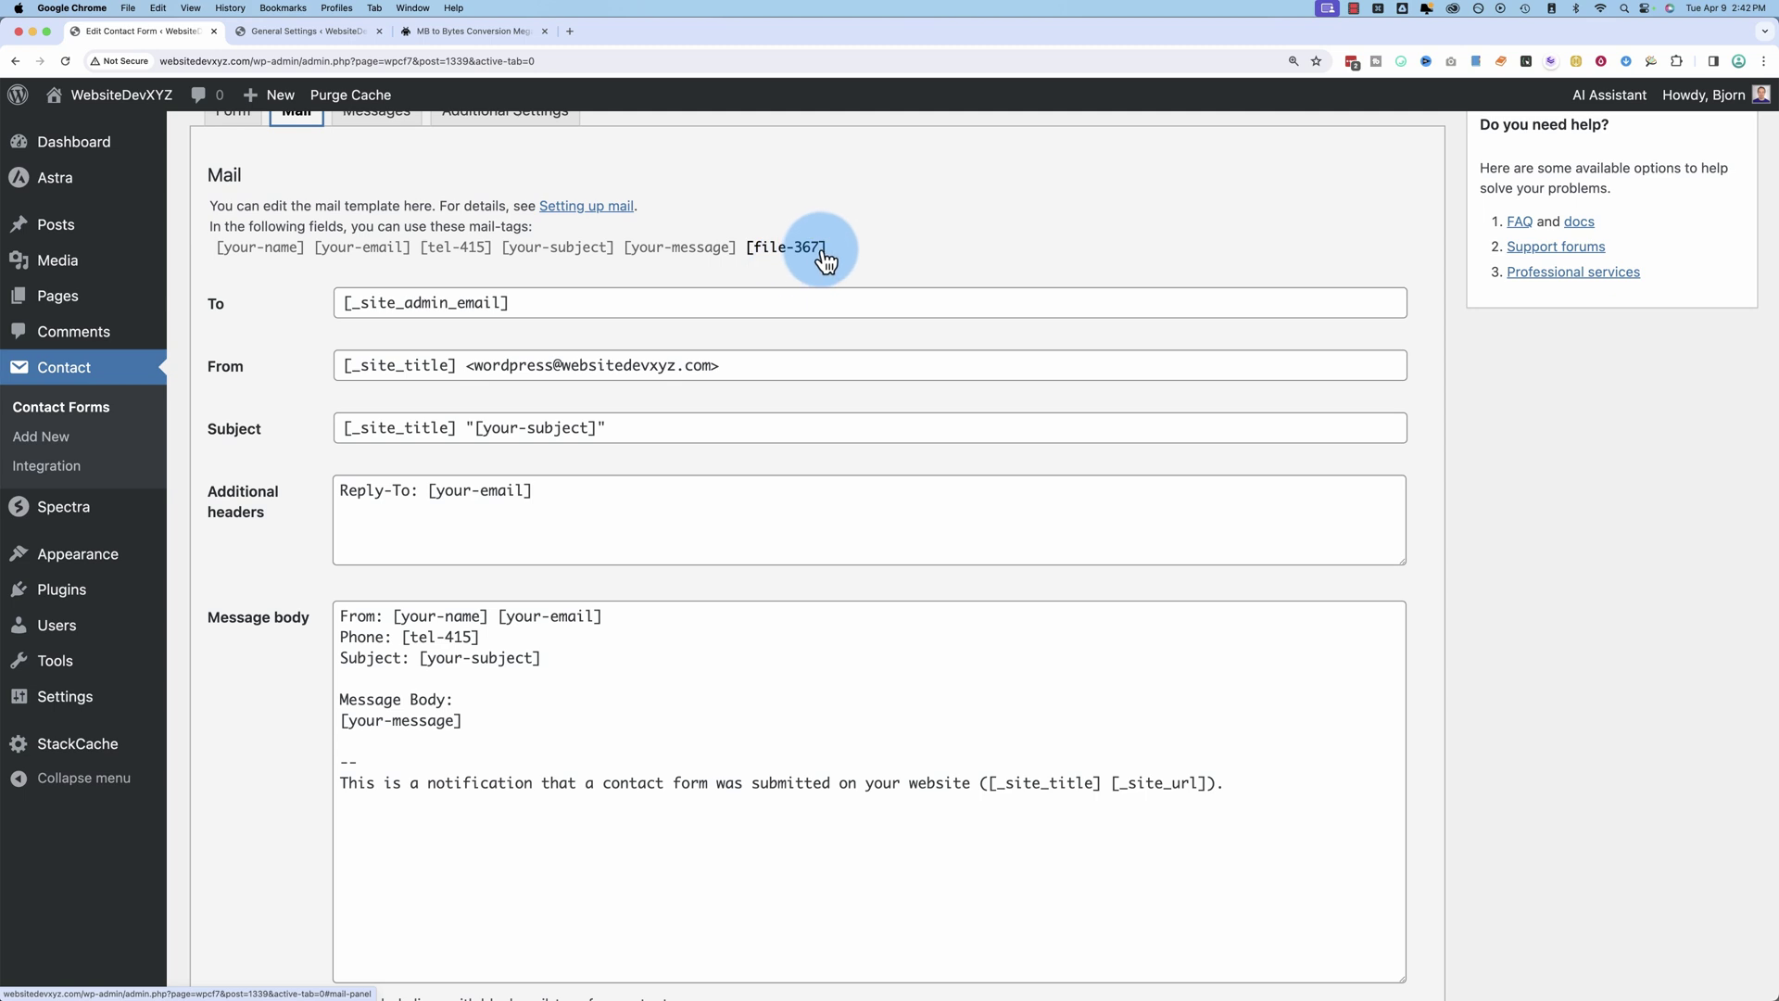
{"action": "left_click", "coordinate": [753, 248]}
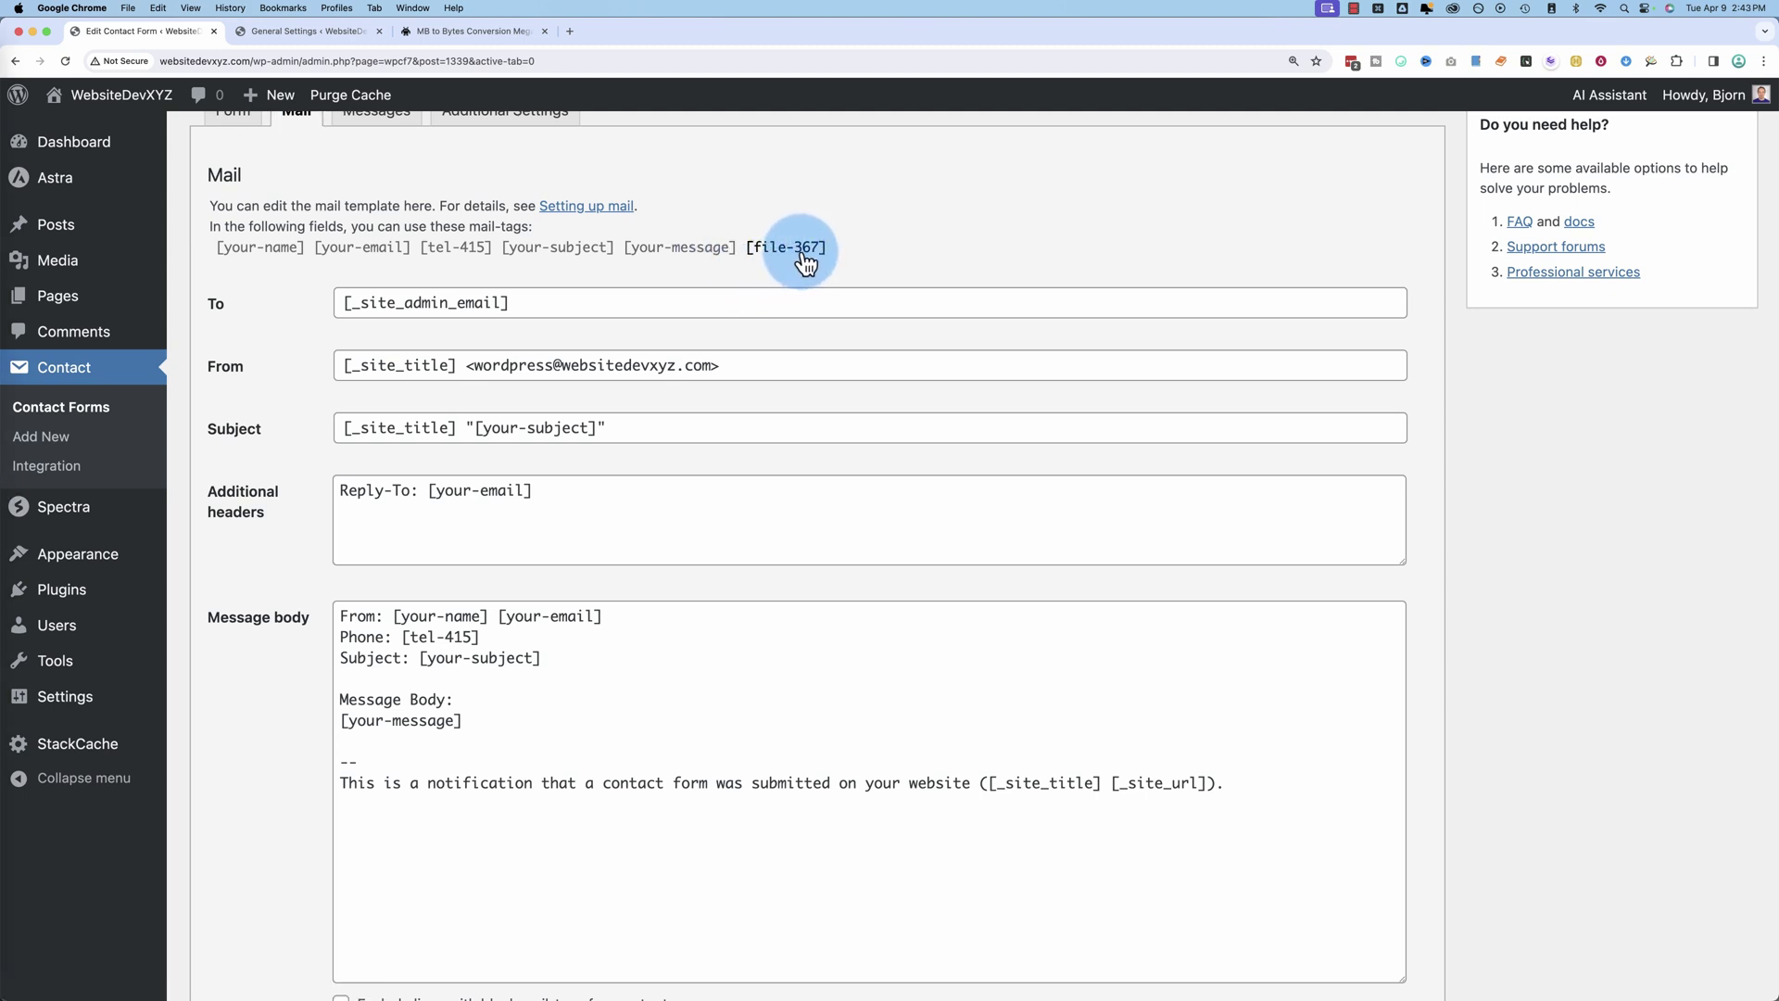
Step: Paste the [file-367] mail-tag into the mail's File attachments field
{"action": "right_click", "coordinate": [764, 252]}
{"action": "left_click", "coordinate": [791, 278]}
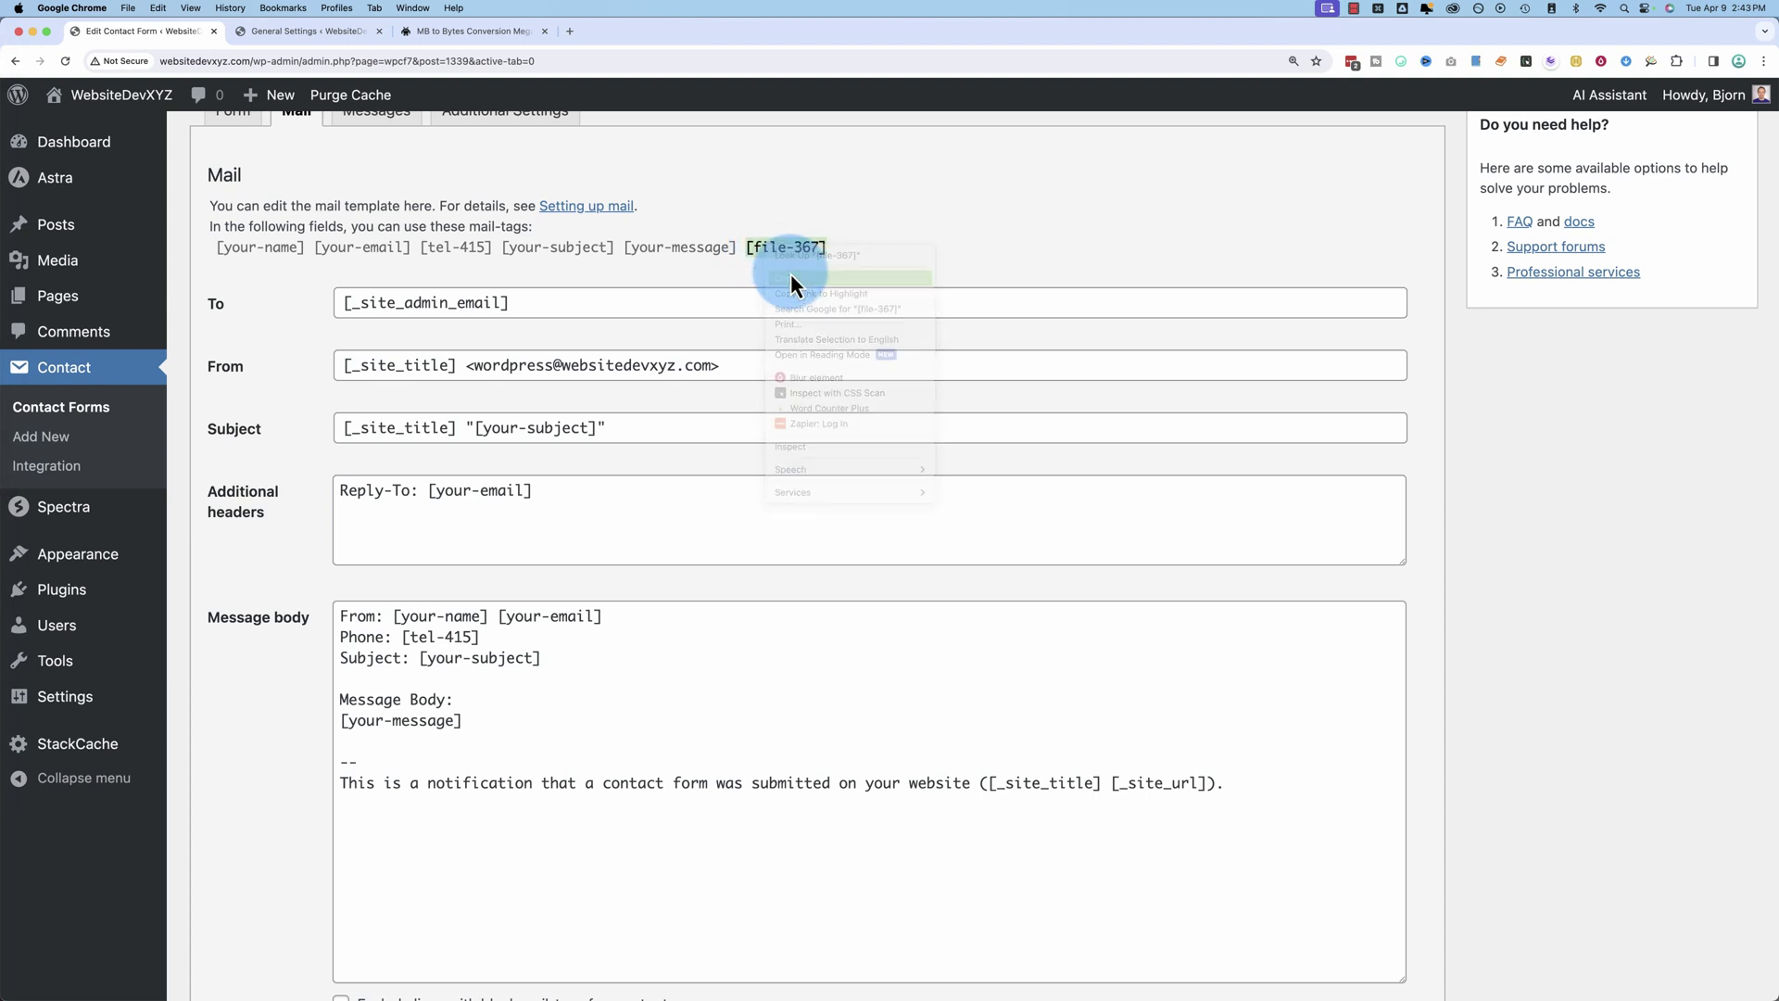
{"action": "scroll", "coordinate": [302, 598], "scroll_direction": "down", "scroll_amount": 5}
{"action": "left_click", "coordinate": [360, 621]}
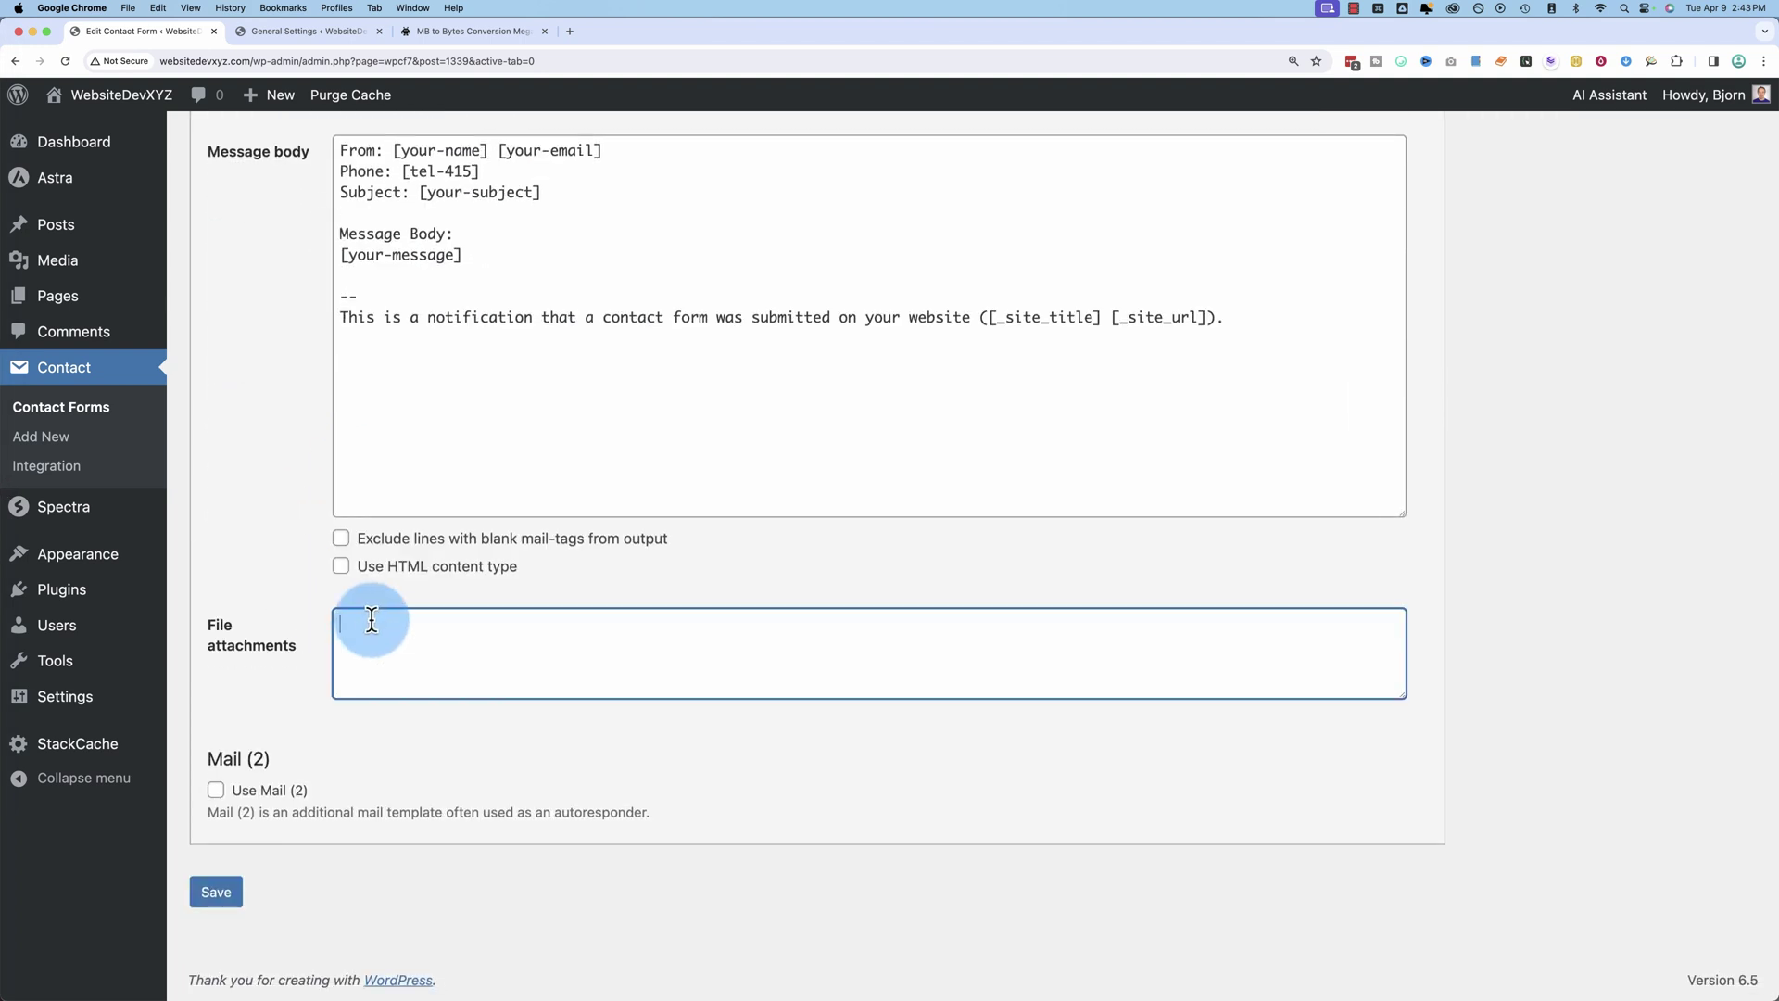
{"action": "right_click", "coordinate": [358, 630]}
{"action": "left_click", "coordinate": [393, 735]}
{"action": "left_click_drag", "start_coordinate": [422, 624], "coordinate": [331, 619]}
Step: Confirm [file-367] in File attachments and save the contact form with Cmd+S
{"action": "scroll", "coordinate": [292, 523], "scroll_direction": "up", "scroll_amount": 3}
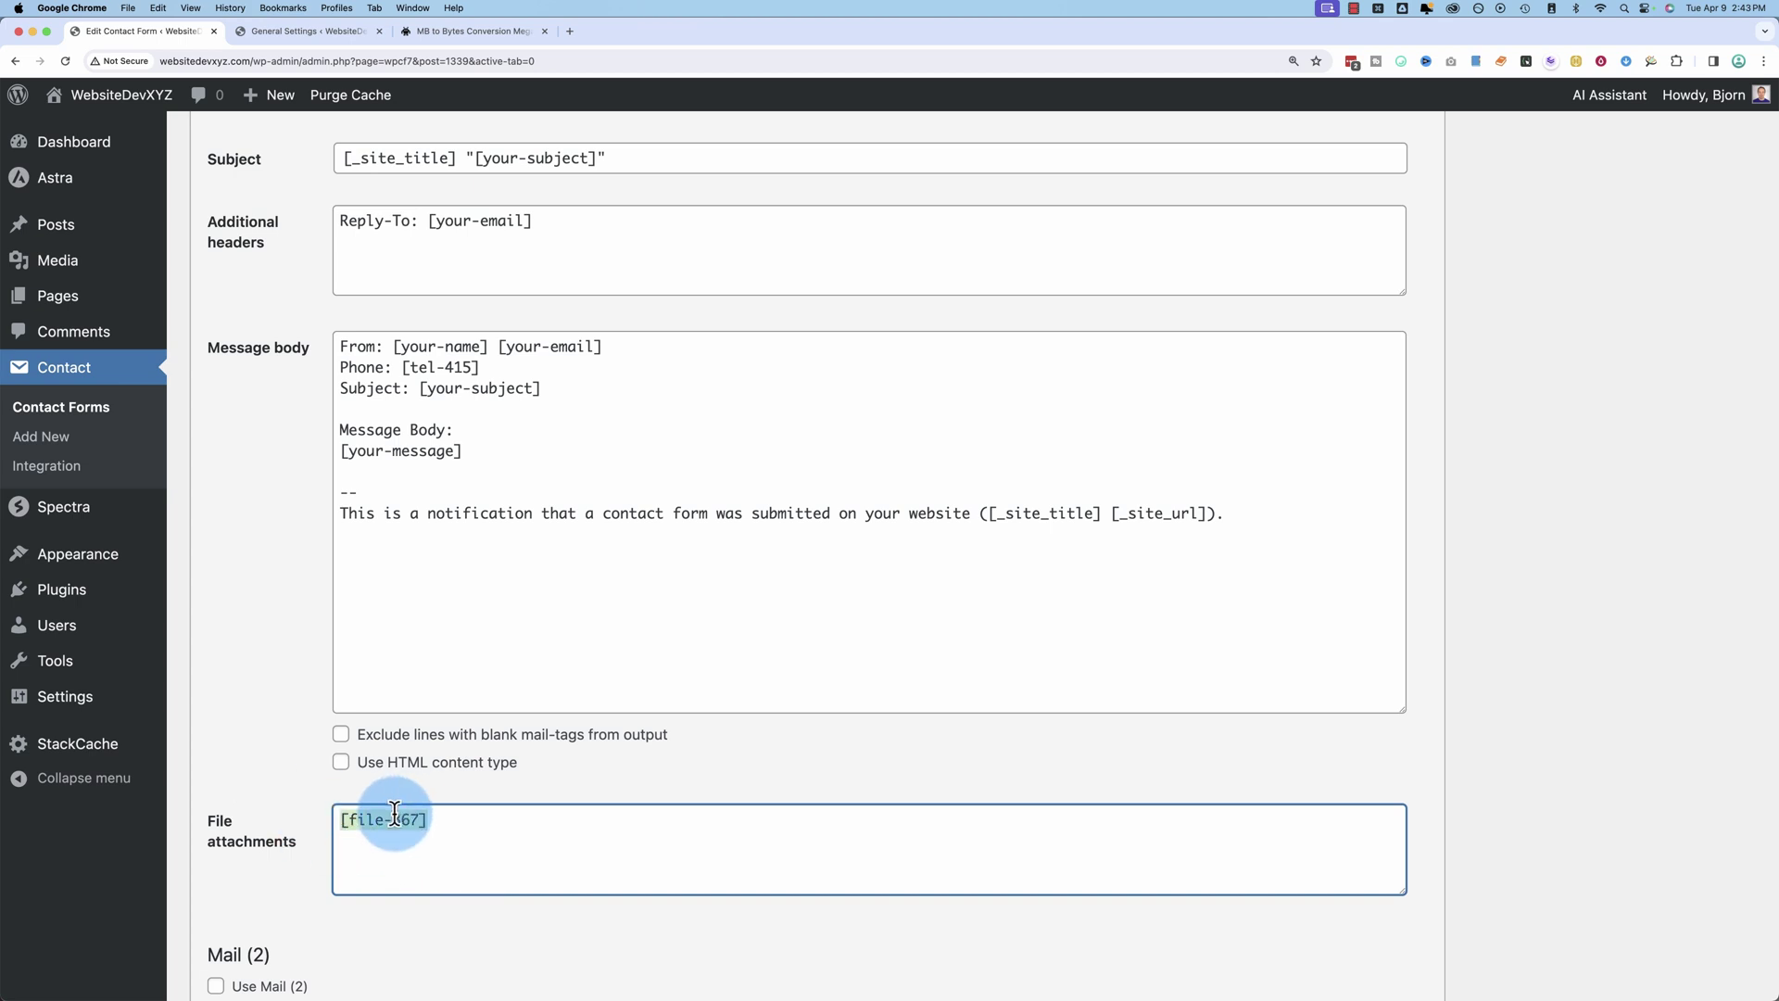
{"action": "scroll", "coordinate": [309, 648], "scroll_direction": "up", "scroll_amount": 3}
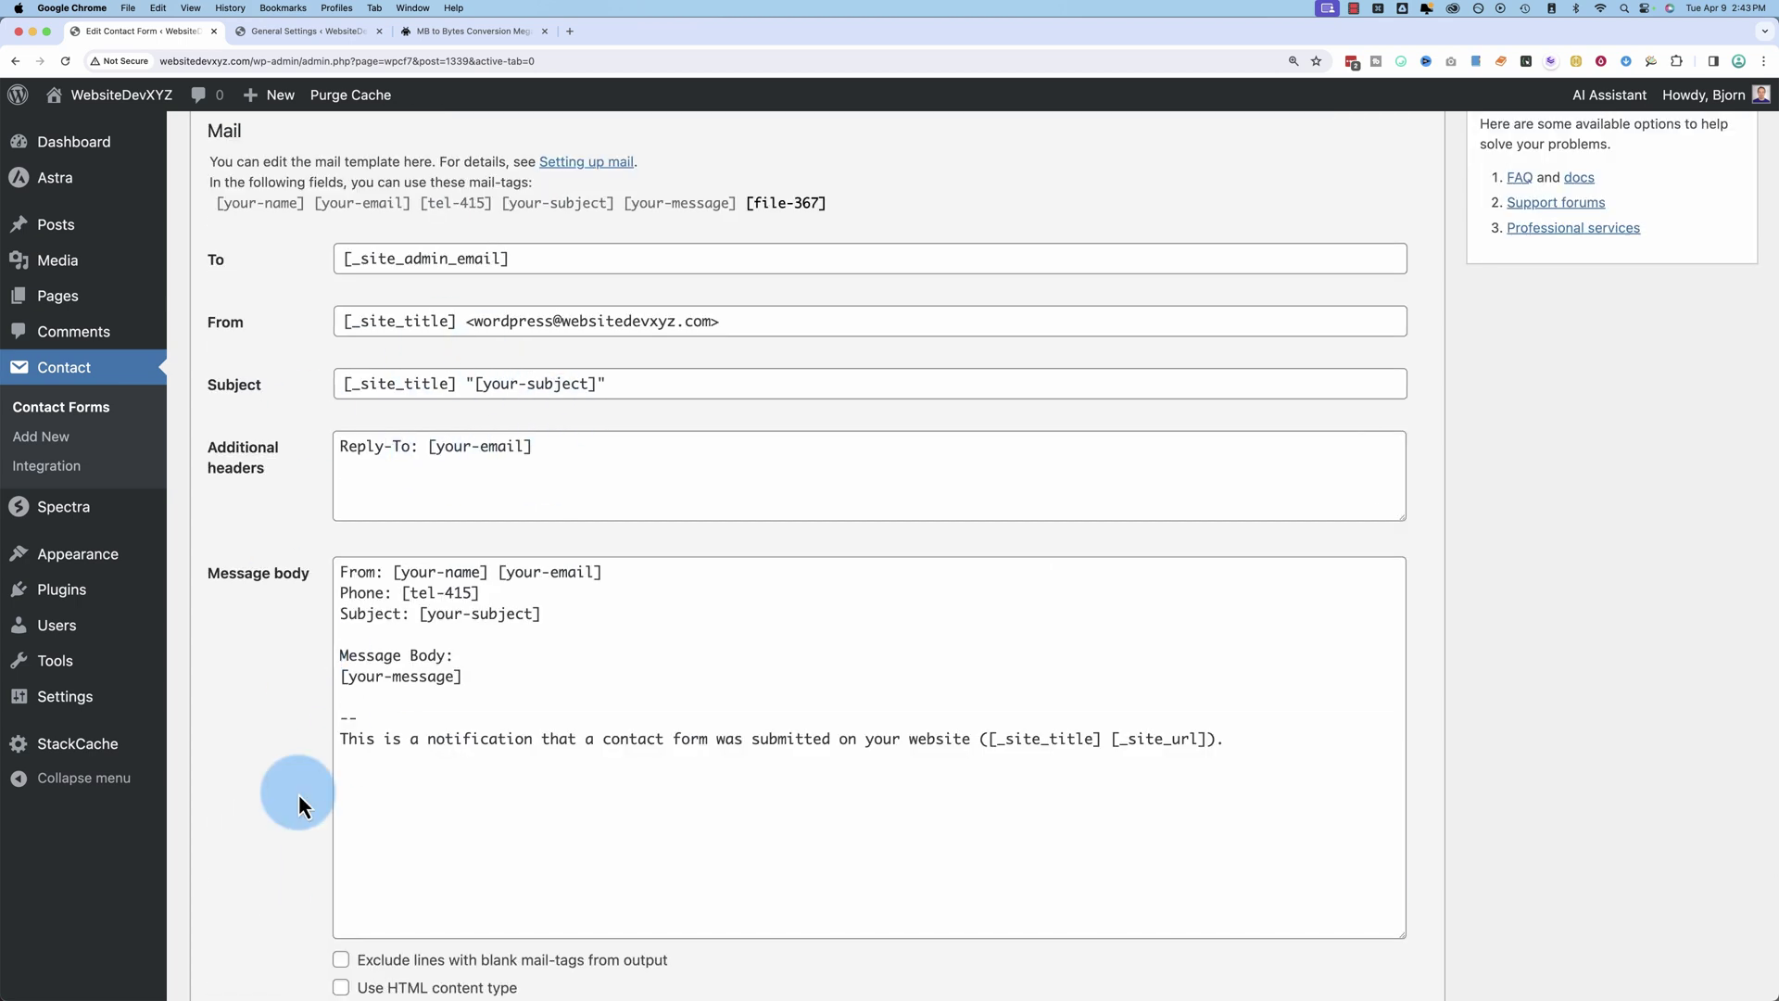
{"action": "scroll", "coordinate": [298, 792], "scroll_direction": "down", "scroll_amount": 1}
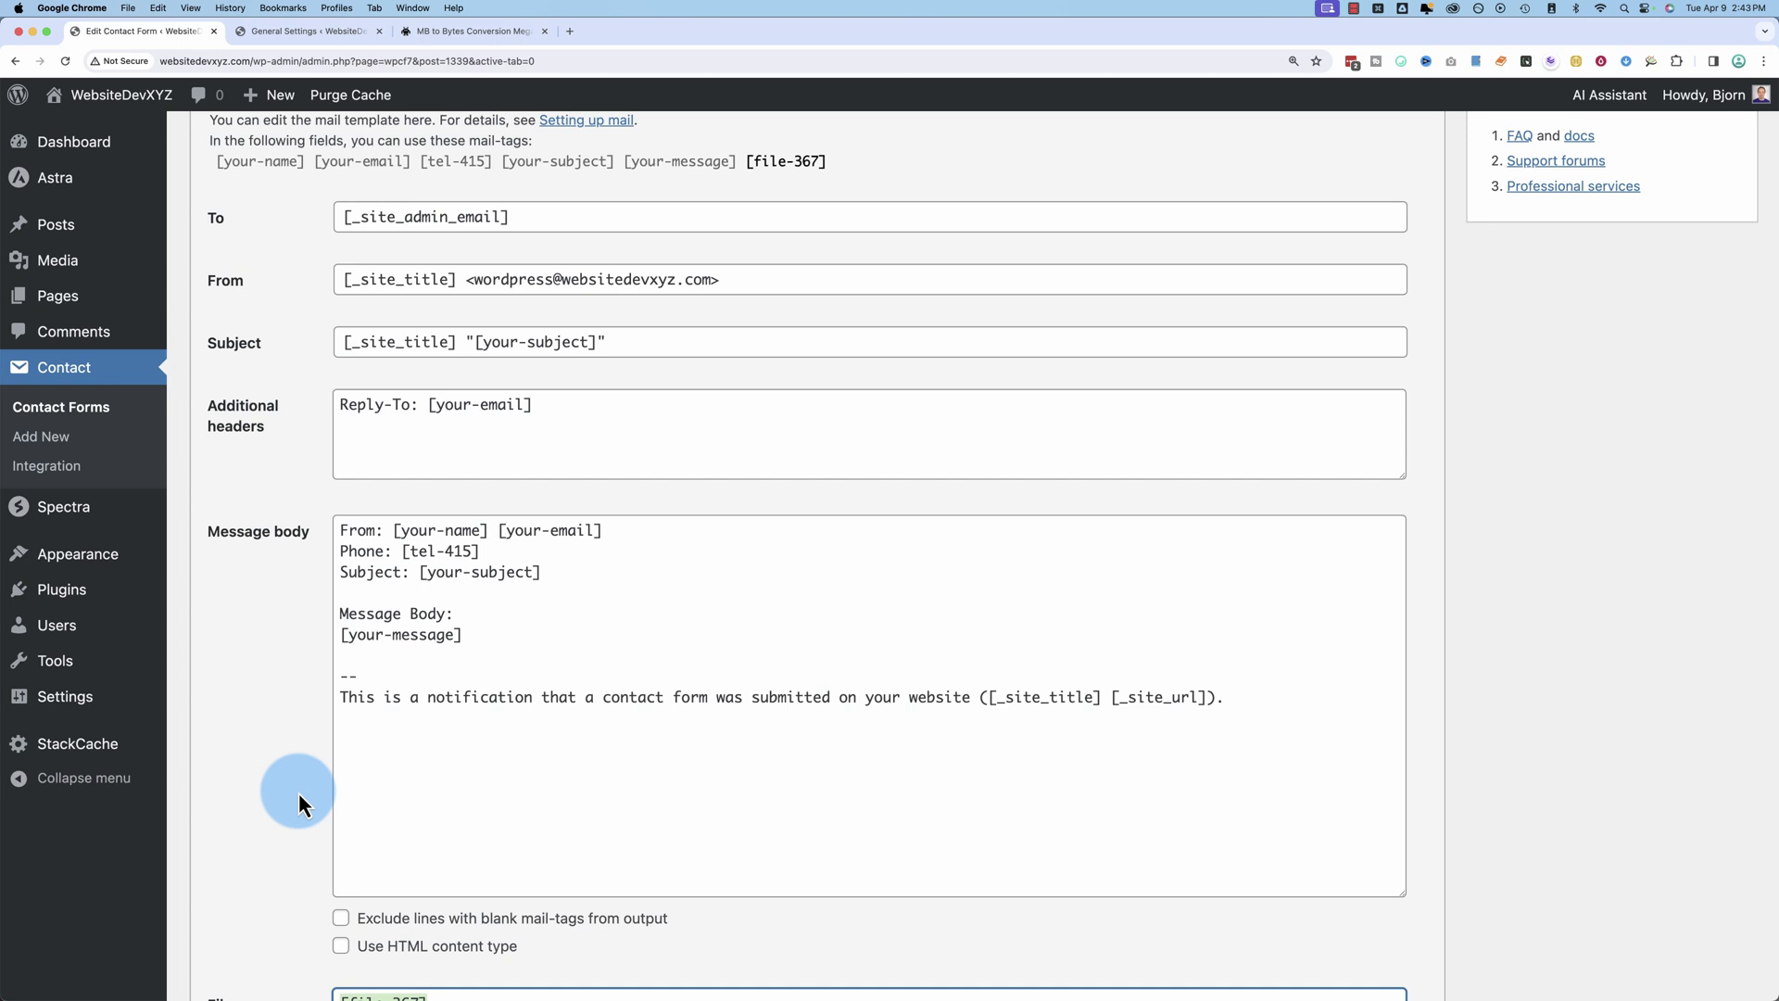
{"action": "scroll", "coordinate": [300, 791], "scroll_direction": "down", "scroll_amount": 5}
{"action": "left_click", "coordinate": [360, 690]}
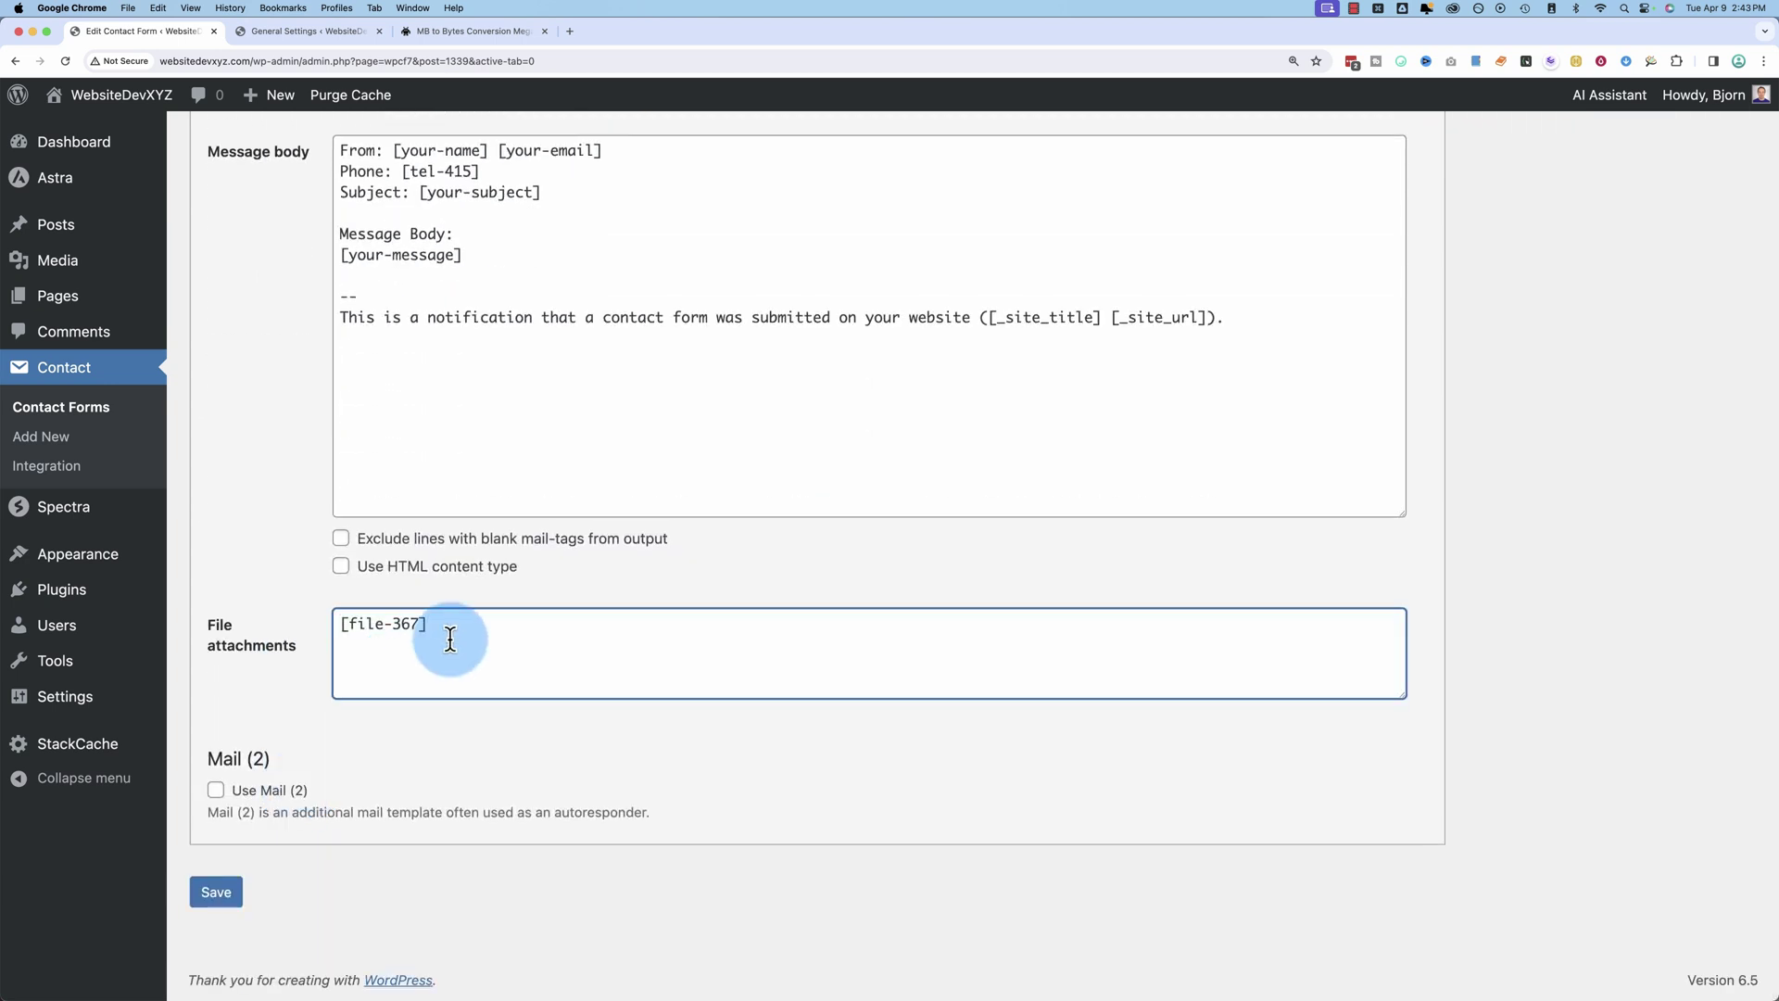
{"action": "left_click_drag", "start_coordinate": [451, 639], "coordinate": [250, 627]}
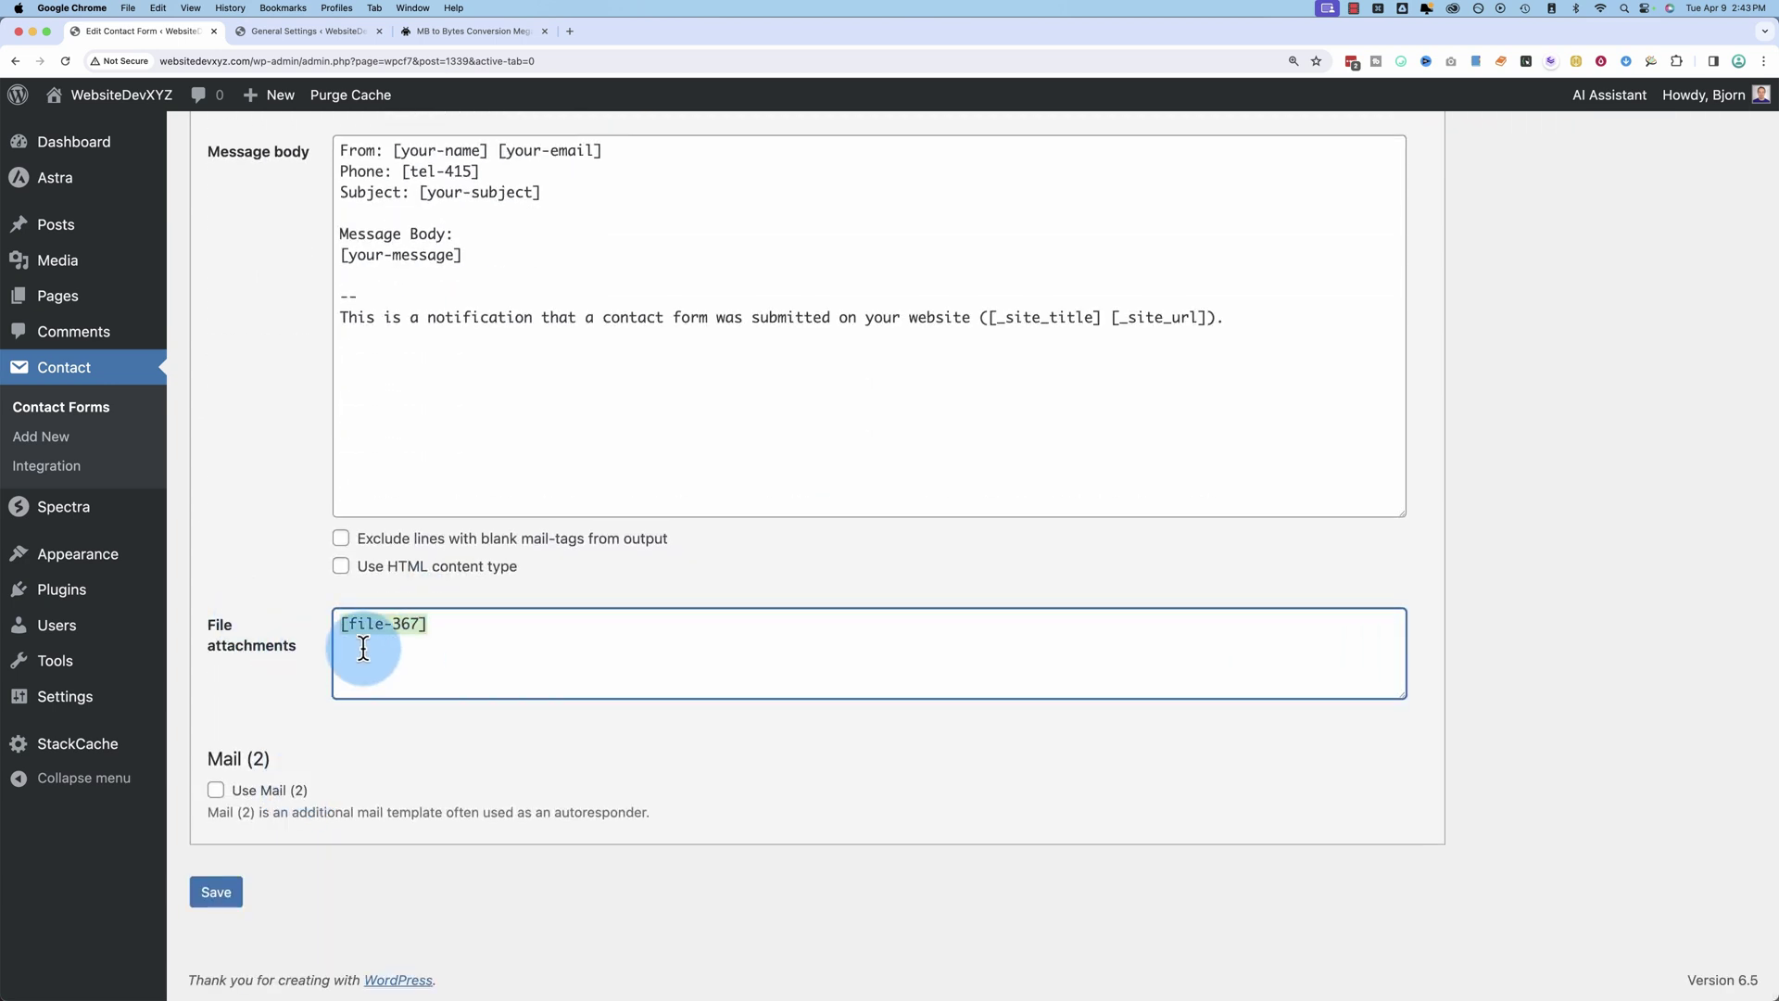
{"action": "key", "text": "super+s"}
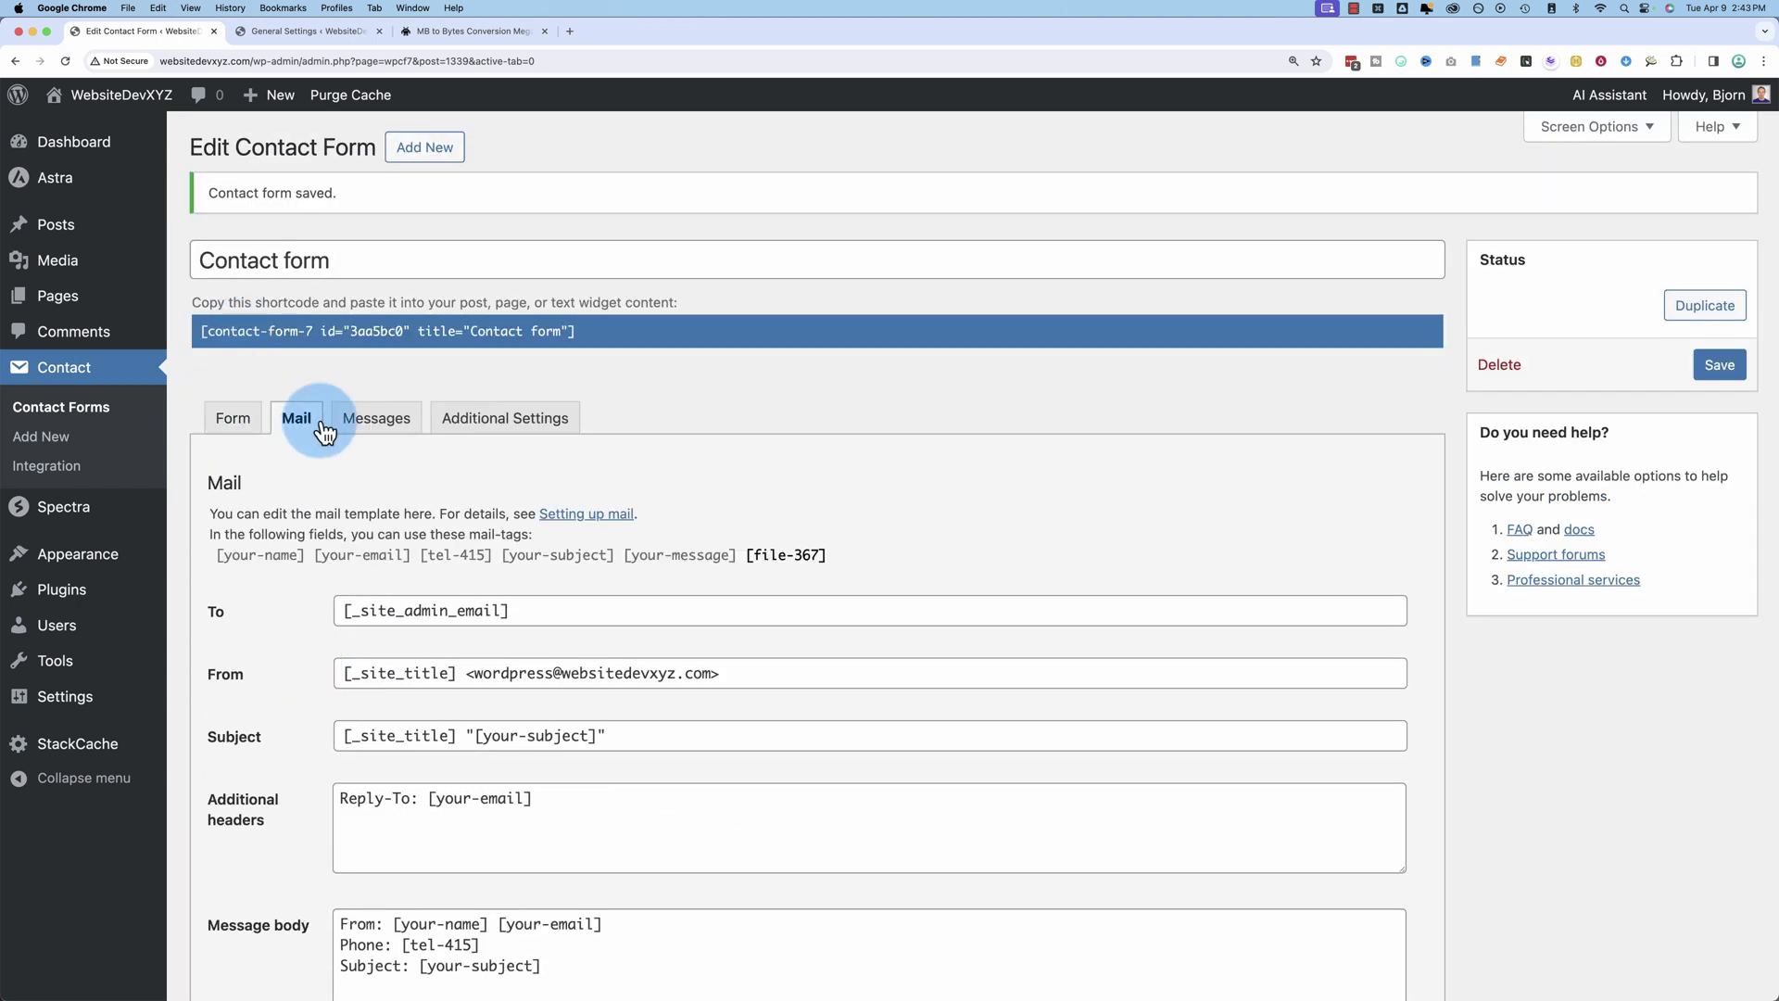
Step: Save again and review the successful-send and failed-send response messages
{"action": "left_click", "coordinate": [1725, 367]}
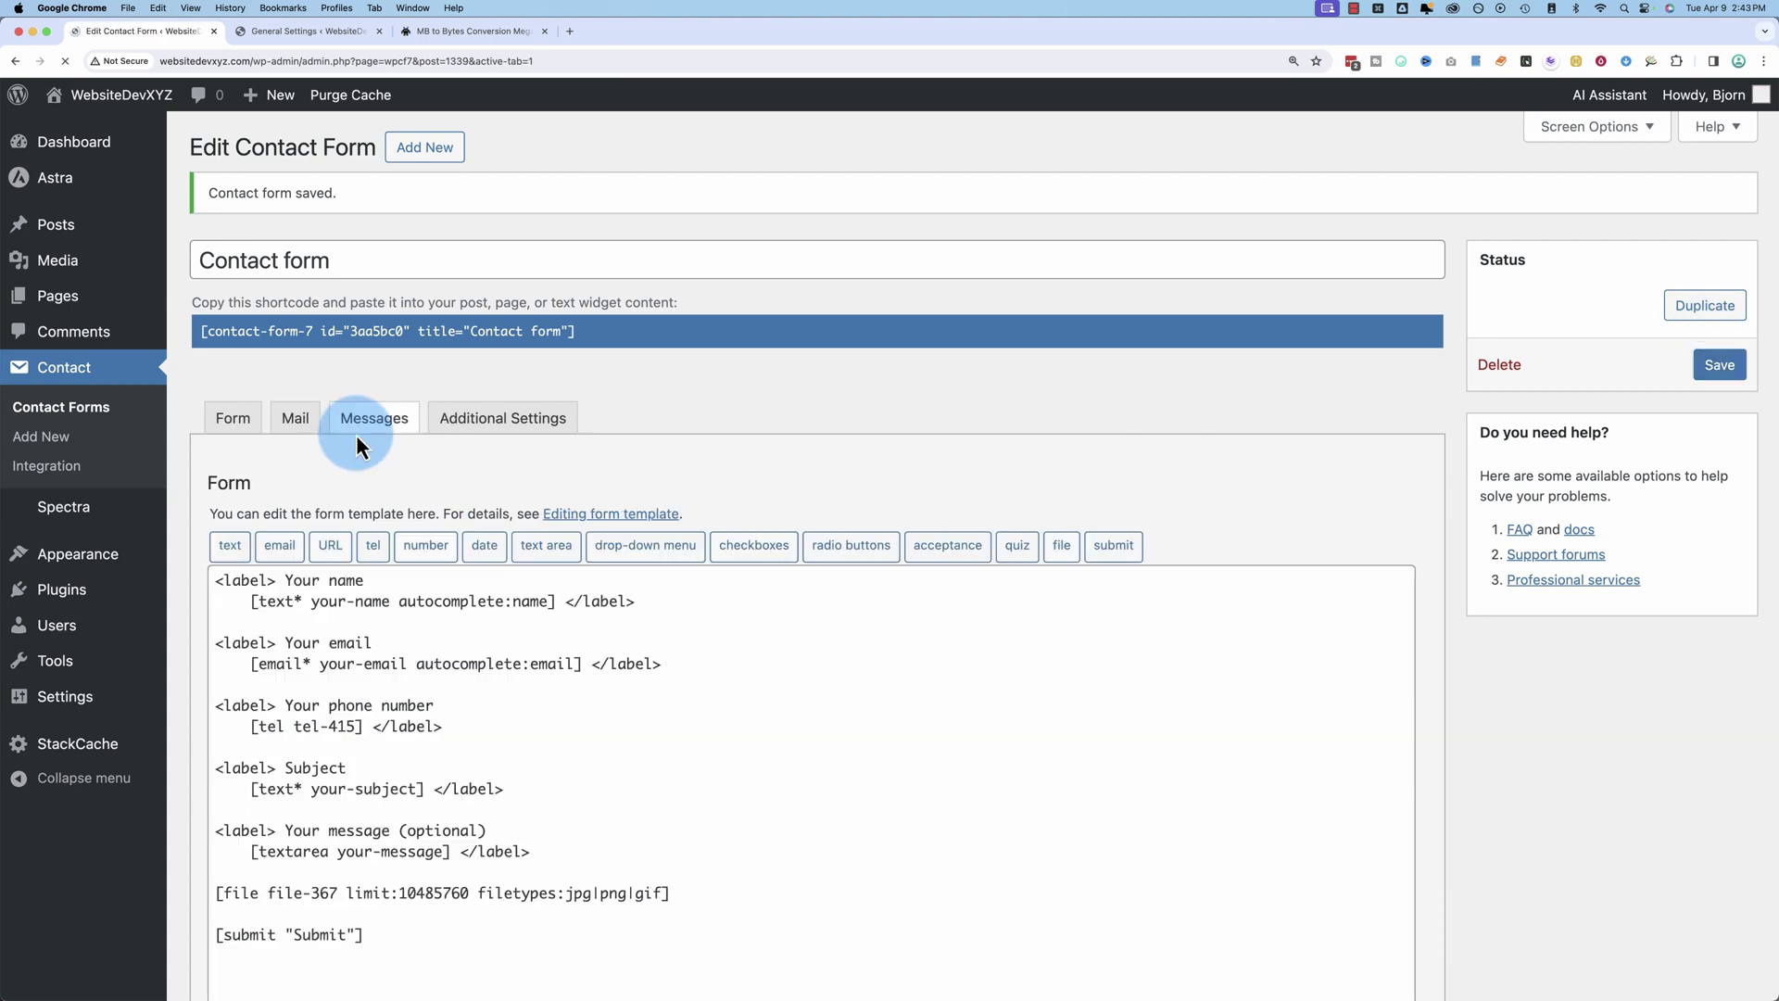
{"action": "left_click", "coordinate": [371, 426]}
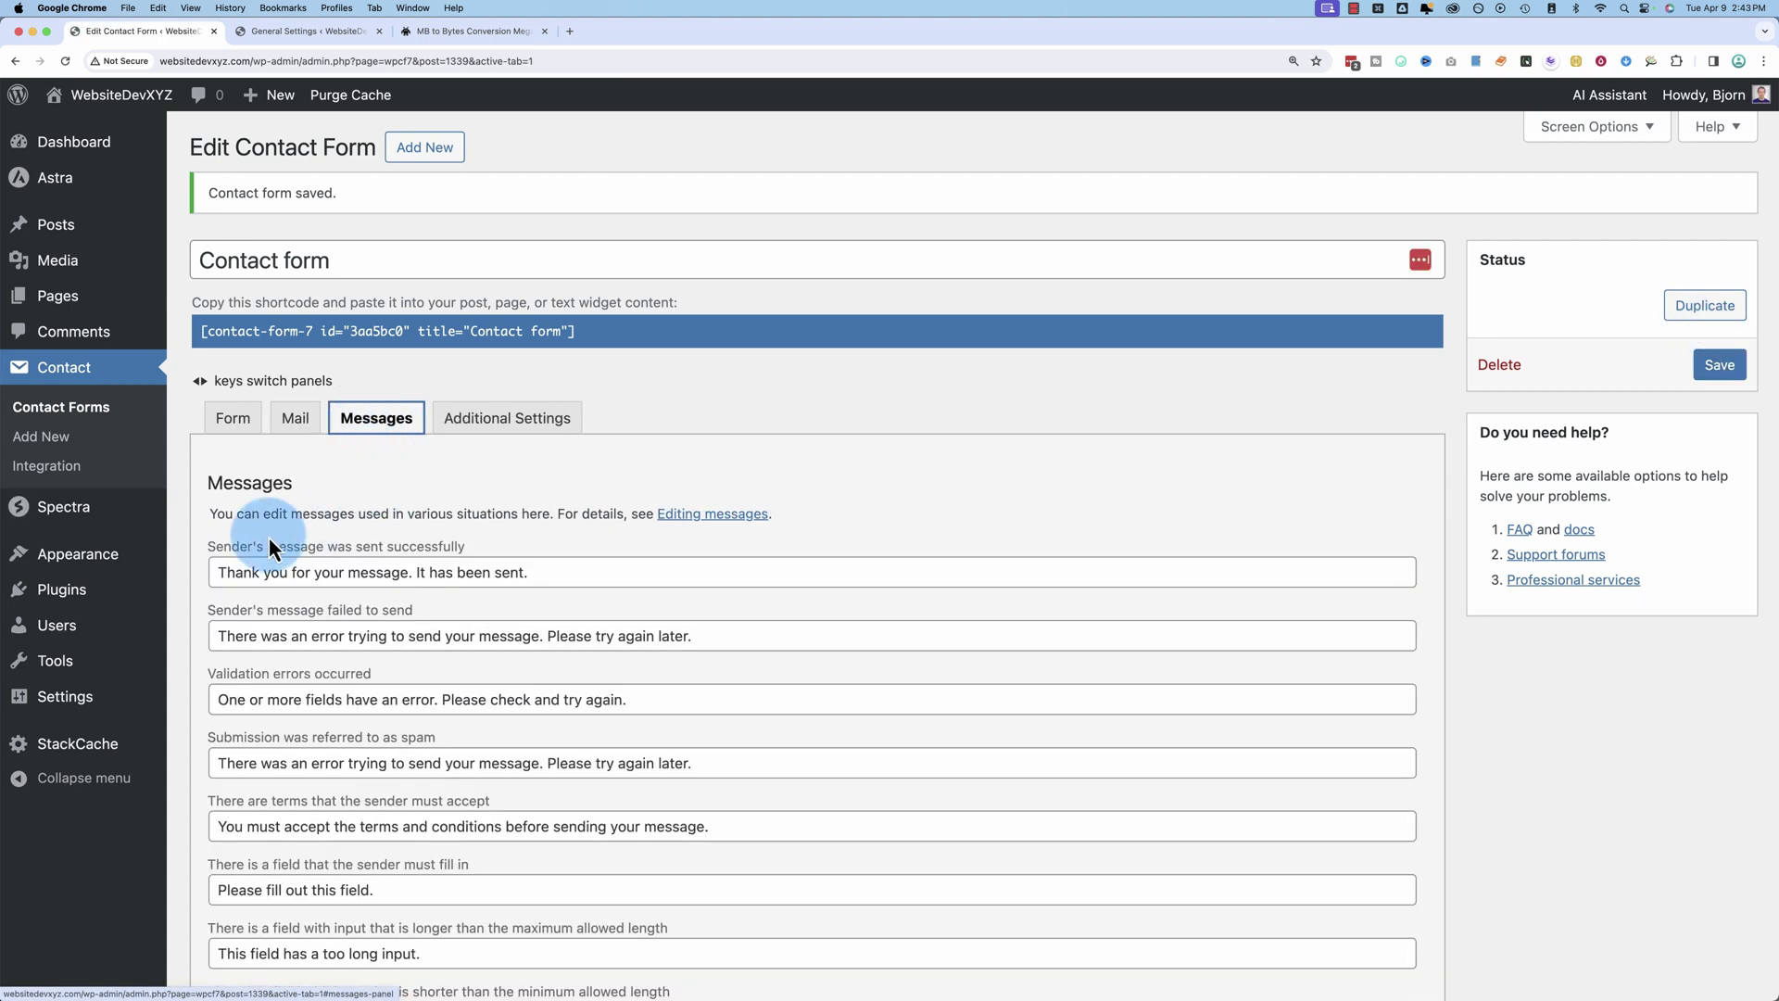
{"action": "scroll", "coordinate": [249, 545], "scroll_direction": "down", "scroll_amount": 4}
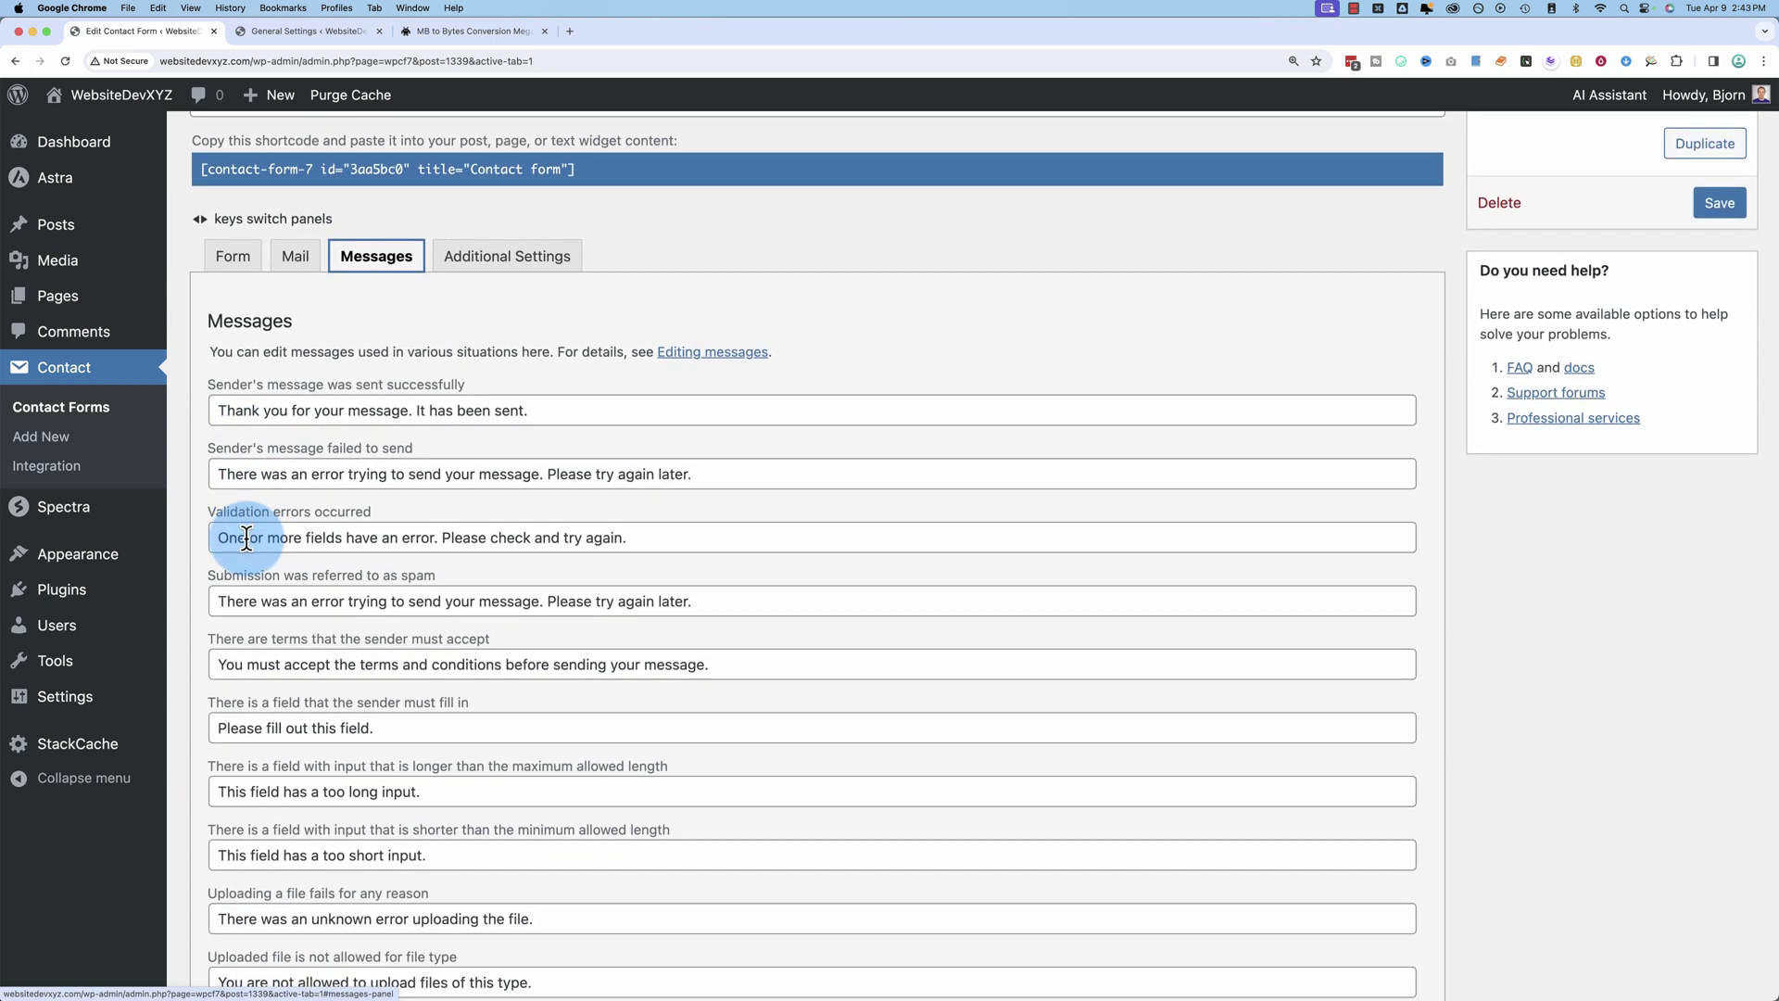
{"action": "scroll", "coordinate": [247, 538], "scroll_direction": "down", "scroll_amount": 9}
{"action": "scroll", "coordinate": [237, 533], "scroll_direction": "down", "scroll_amount": 4}
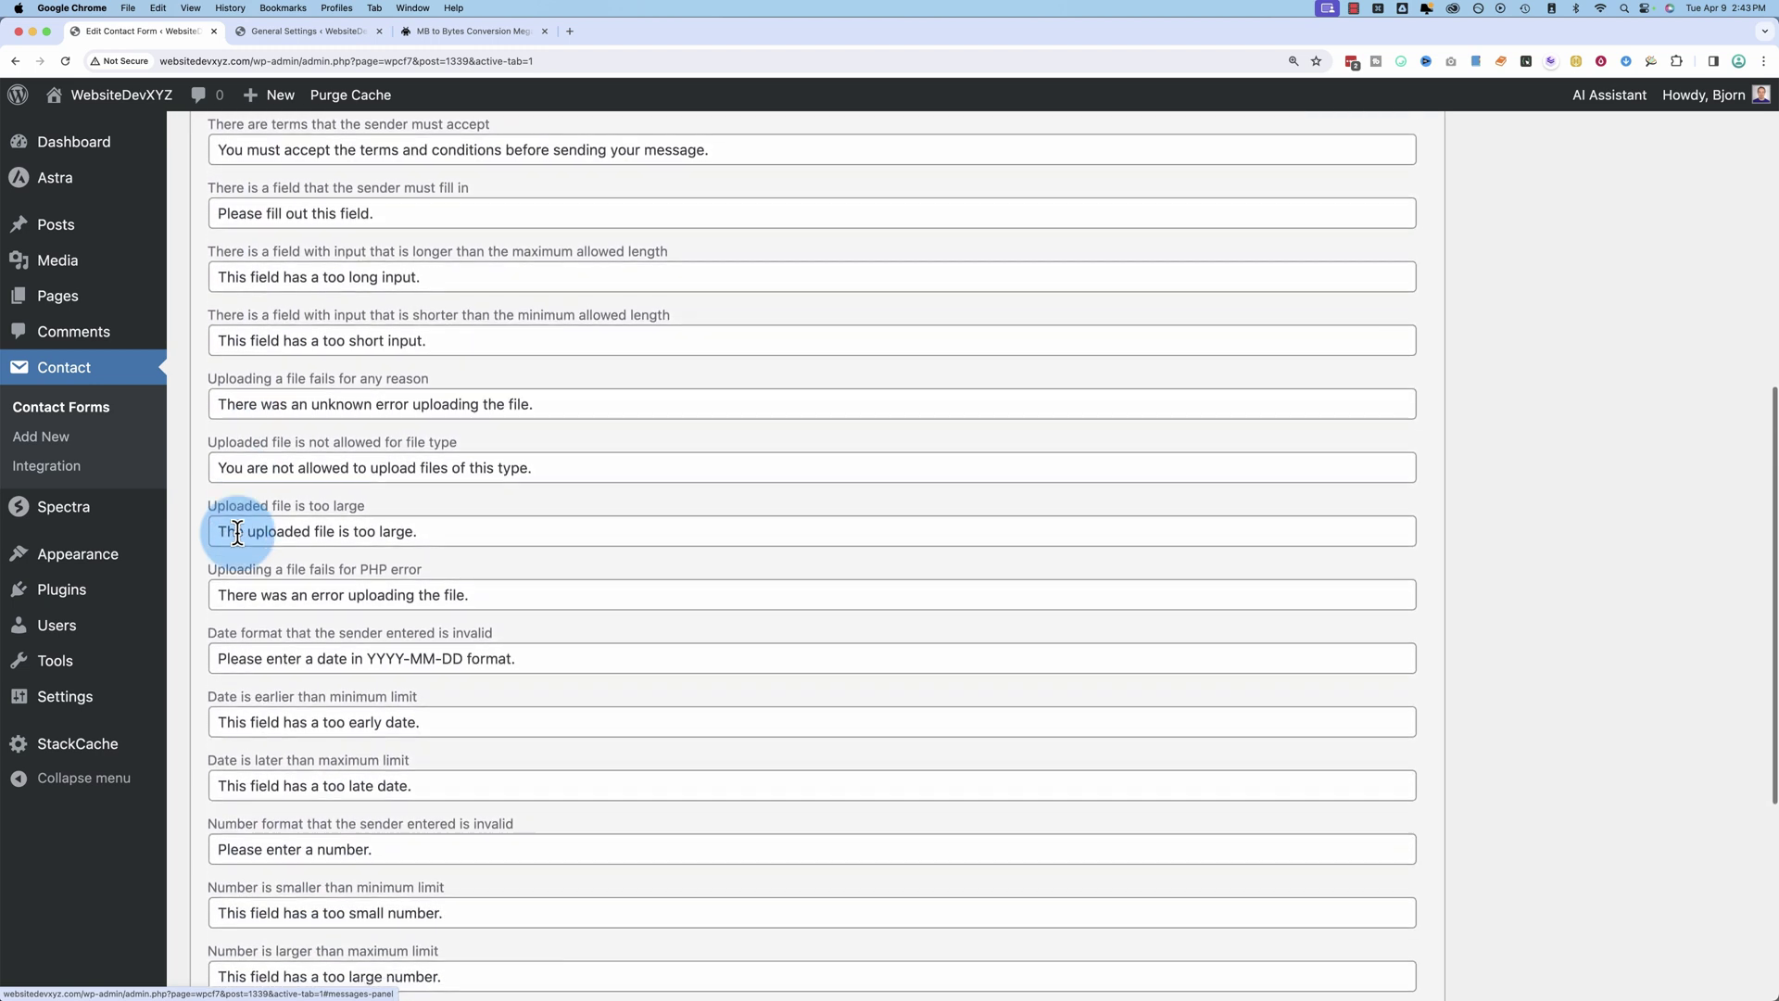
{"action": "scroll", "coordinate": [237, 535], "scroll_direction": "up", "scroll_amount": 11}
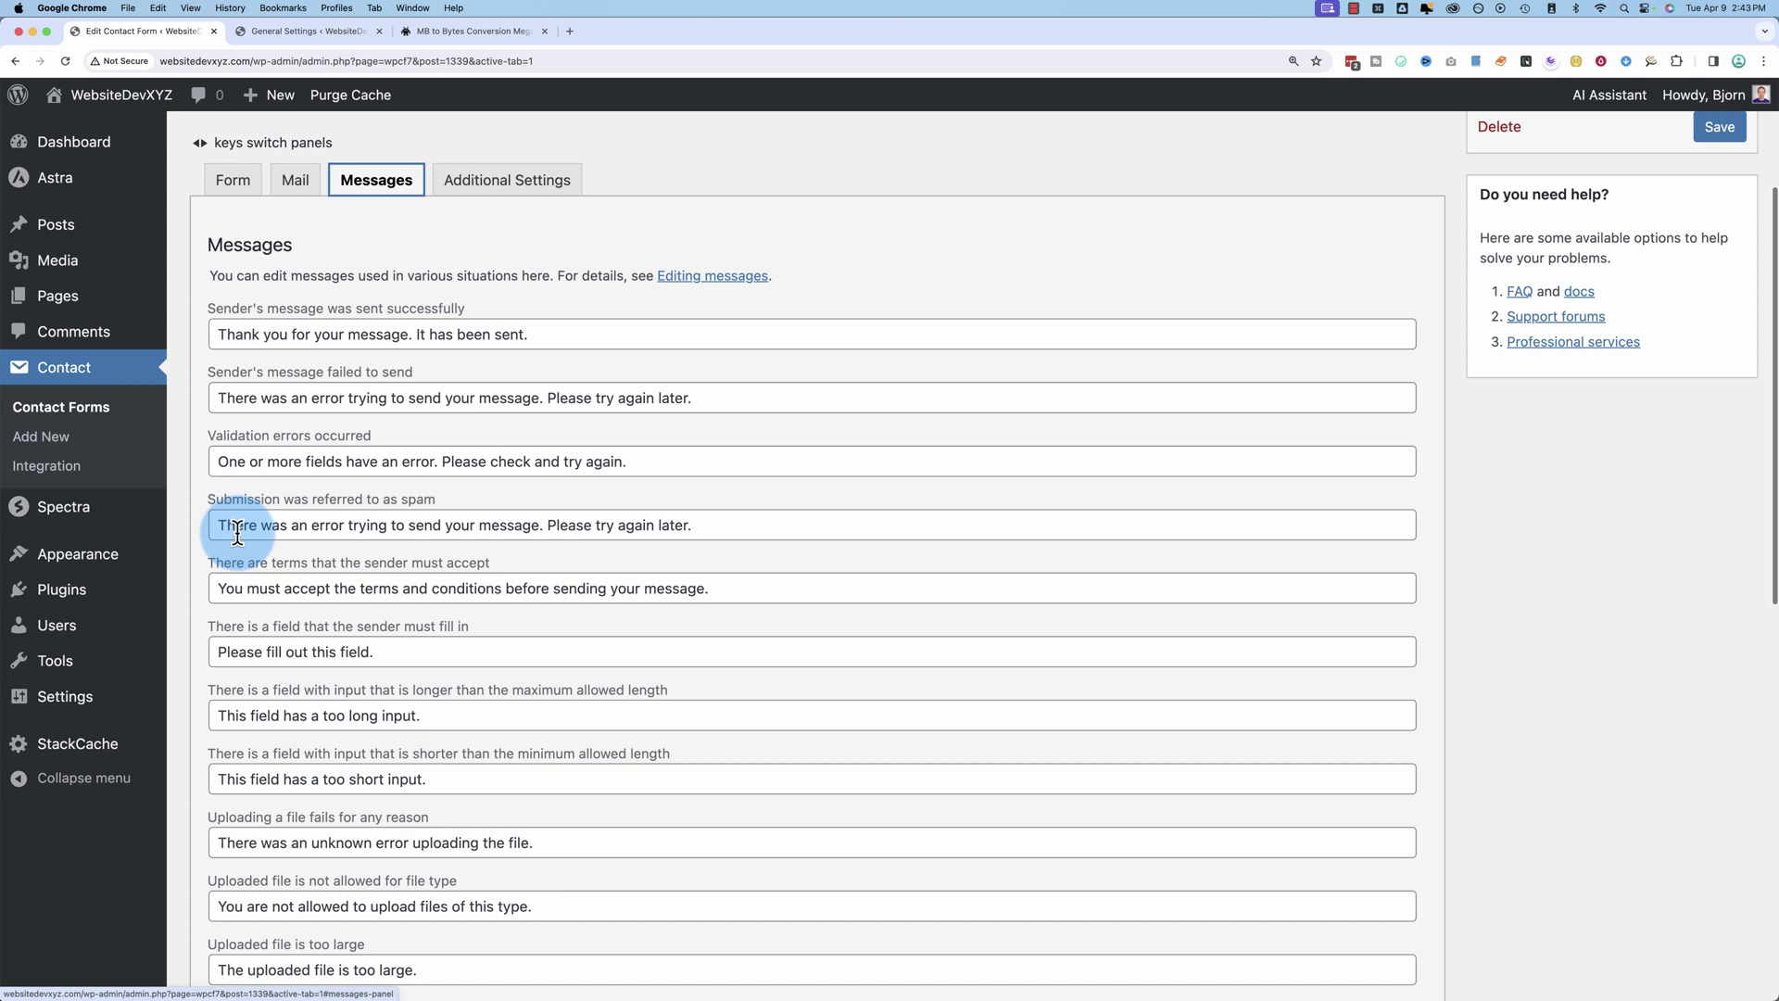
{"action": "left_click_drag", "start_coordinate": [210, 308], "coordinate": [454, 315]}
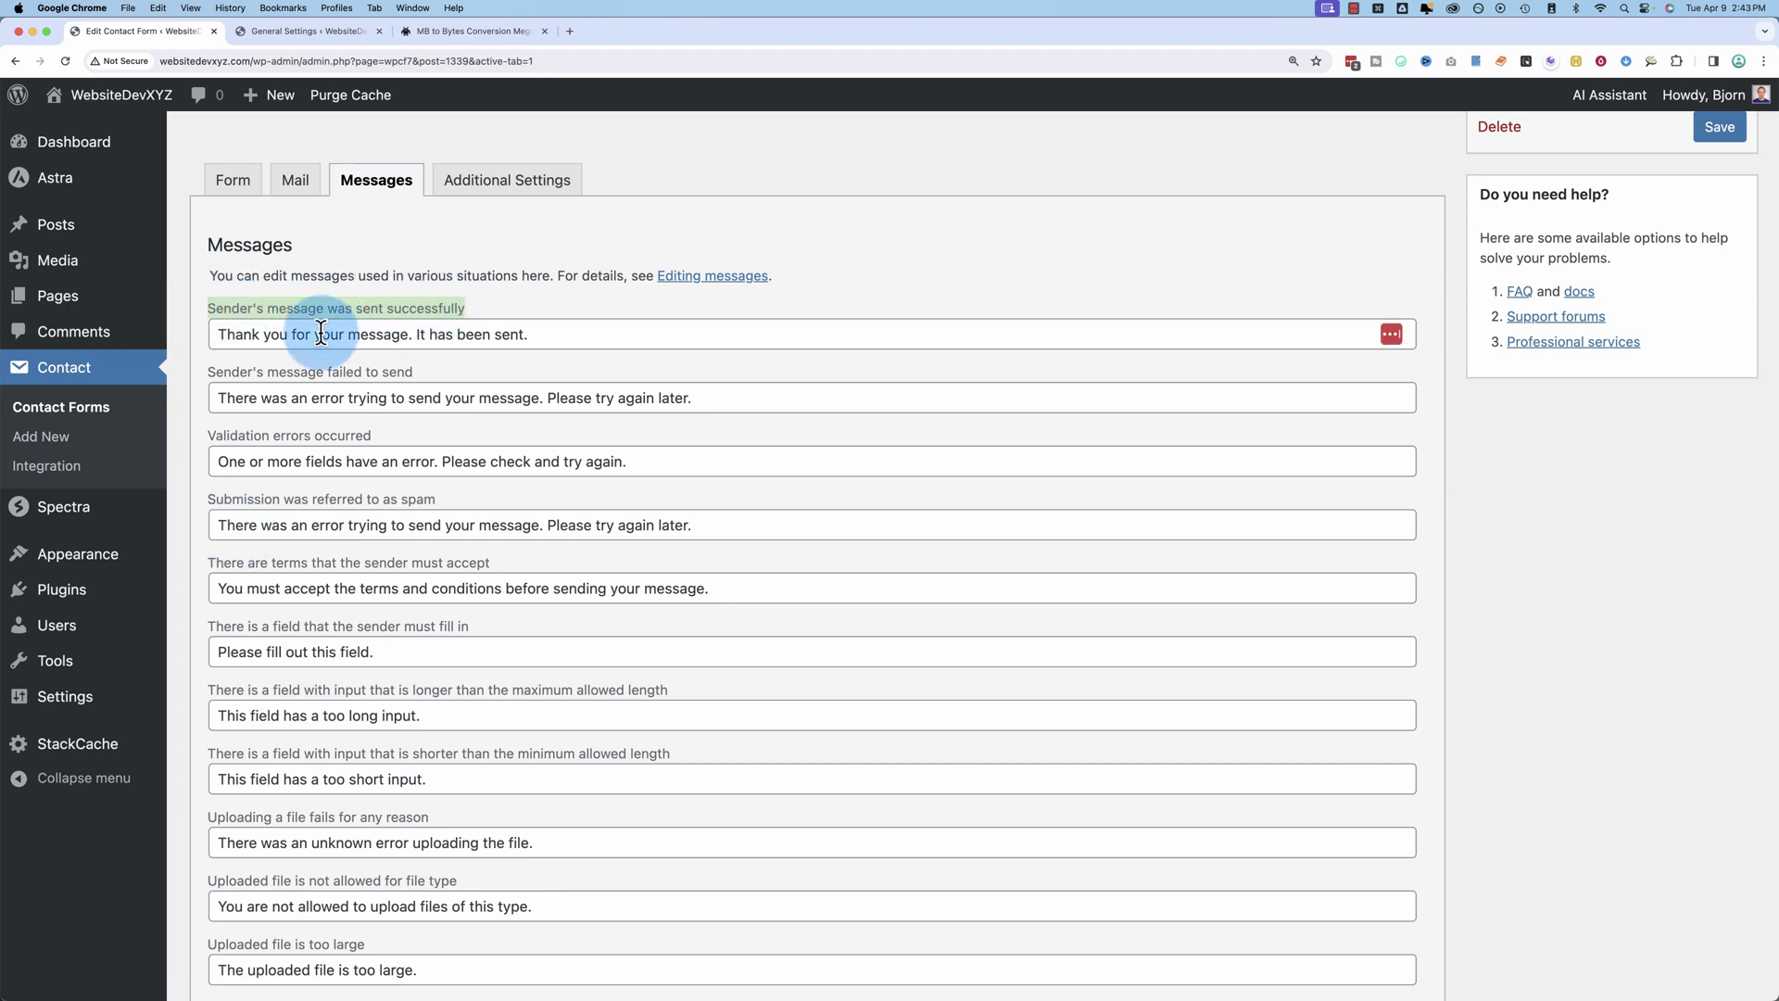
{"action": "mouse_move", "coordinate": [217, 334]}
{"action": "left_mouse_down"}
{"action": "mouse_move", "coordinate": [542, 342]}
{"action": "mouse_move", "coordinate": [196, 349]}
{"action": "left_mouse_up"}
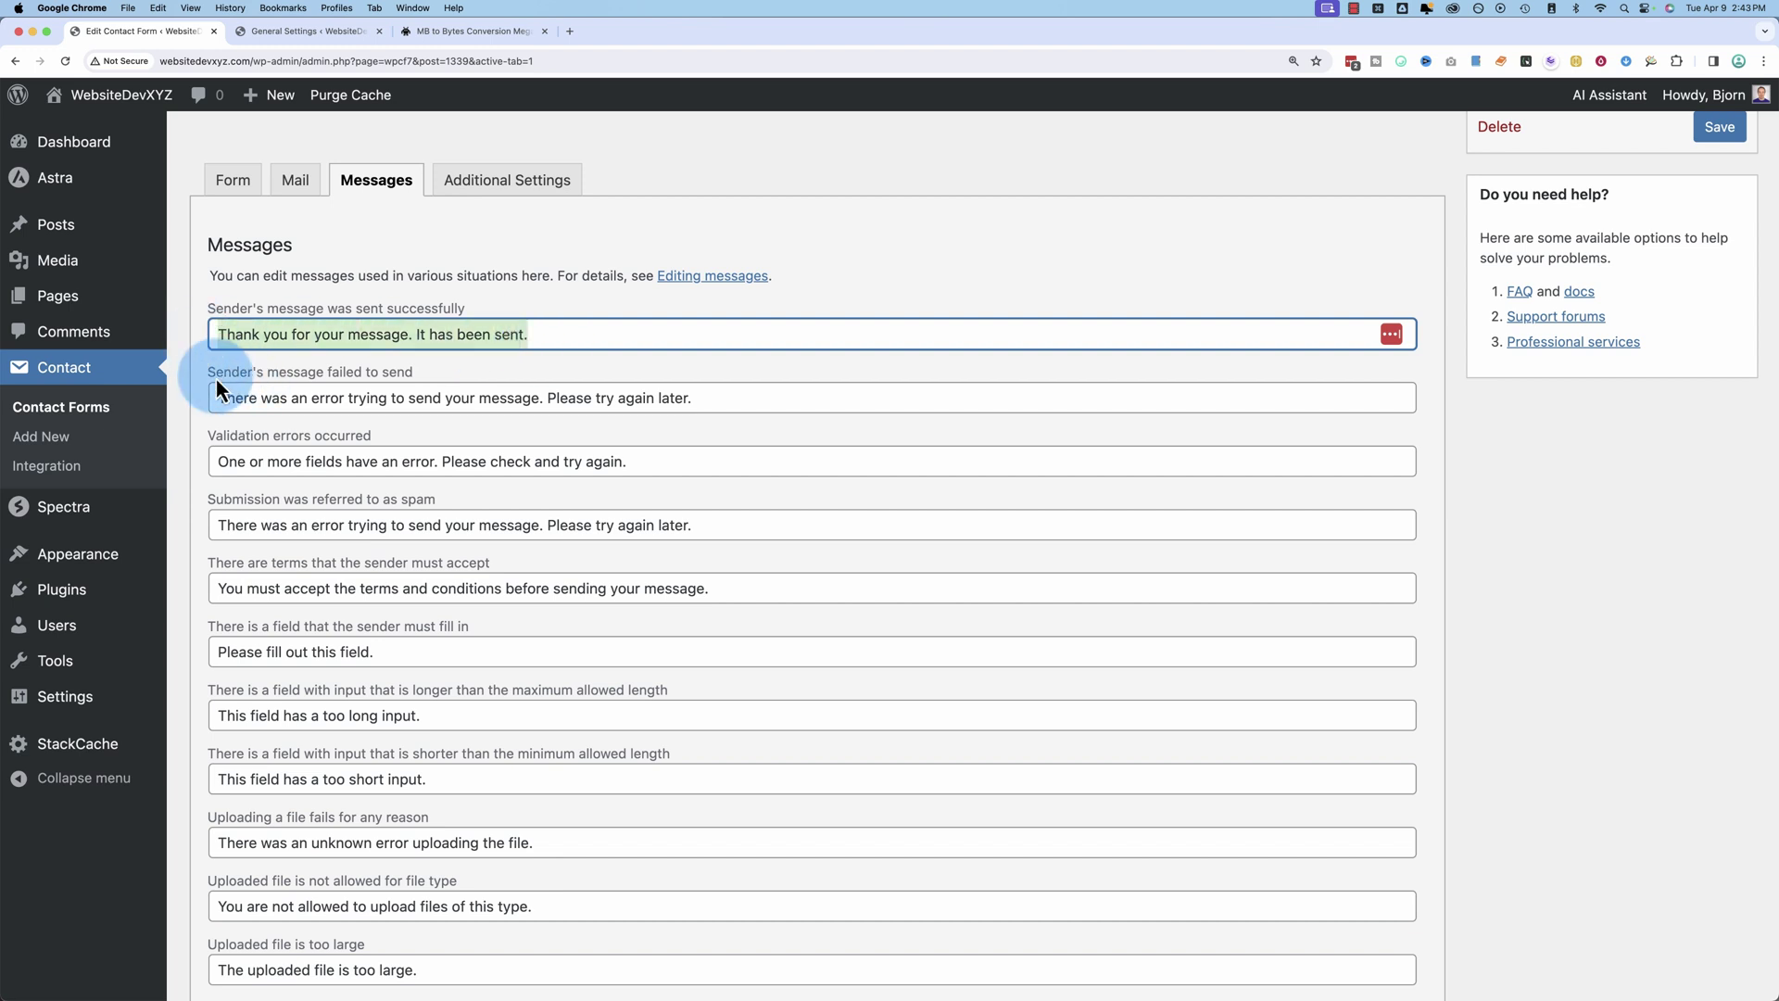
{"action": "double_click", "coordinate": [219, 375]}
{"action": "left_click_drag", "start_coordinate": [220, 397], "coordinate": [707, 407]}
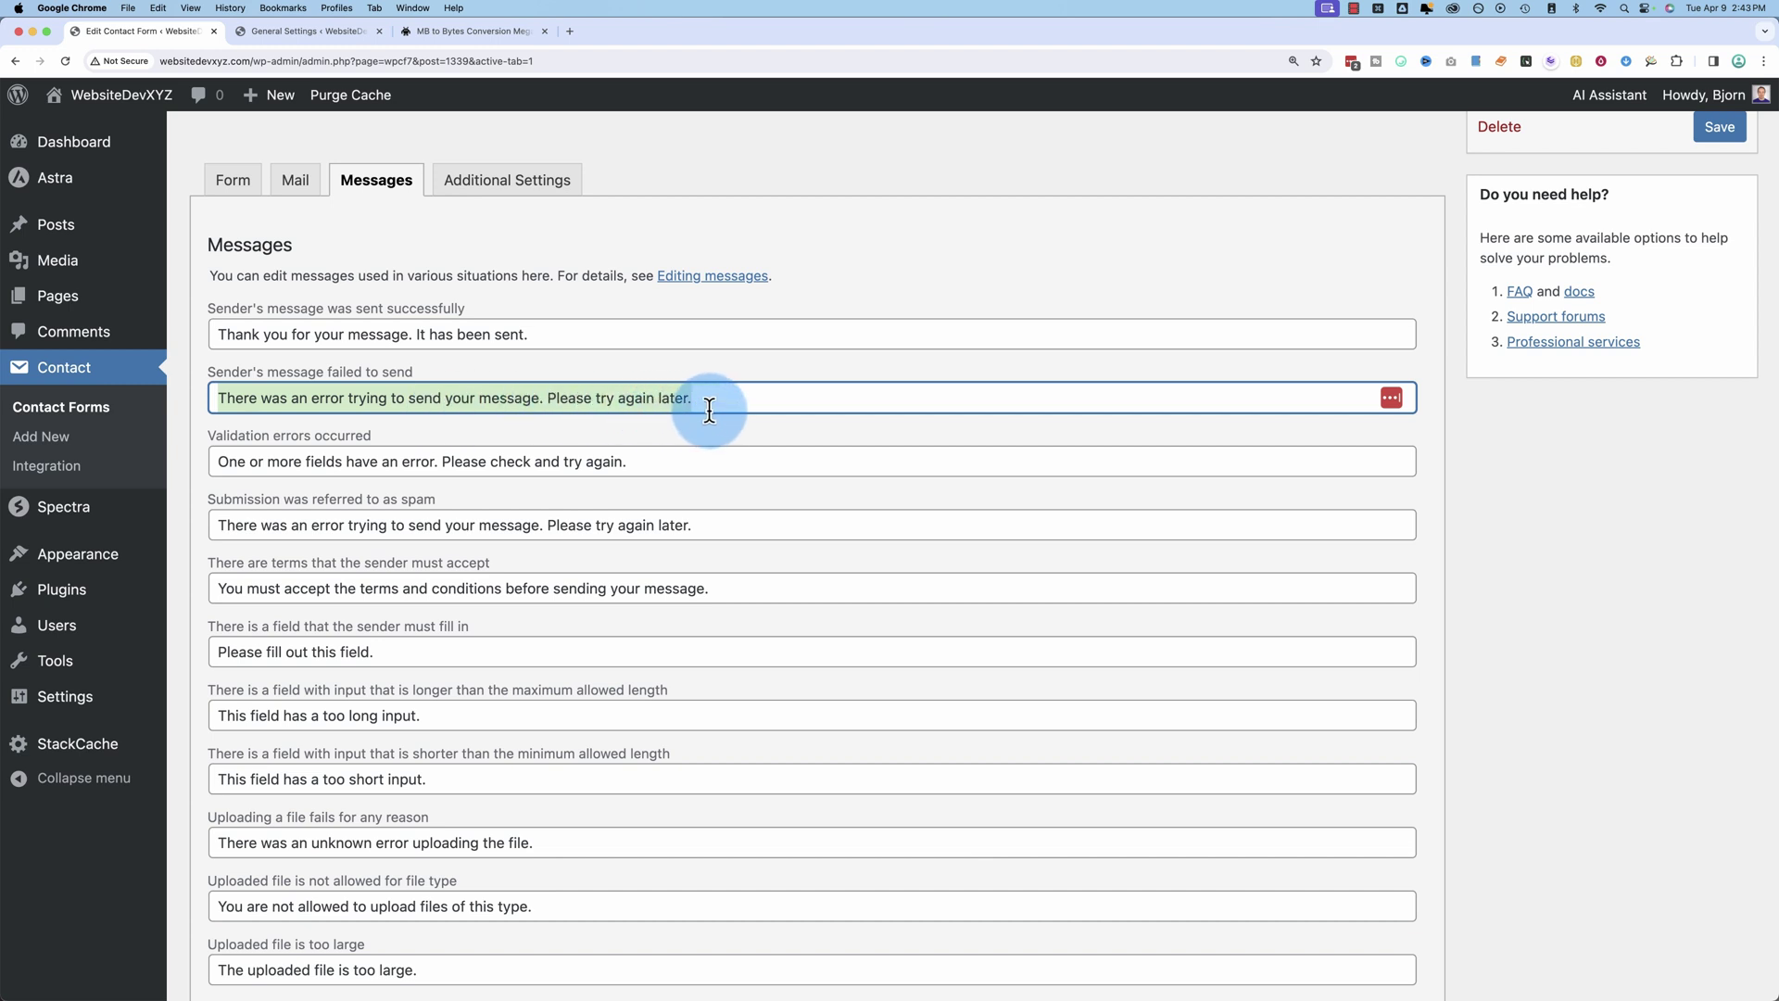
Step: Open the empty Additional Settings panel and its documentation in a new tab
{"action": "scroll", "coordinate": [272, 489], "scroll_direction": "down", "scroll_amount": 6}
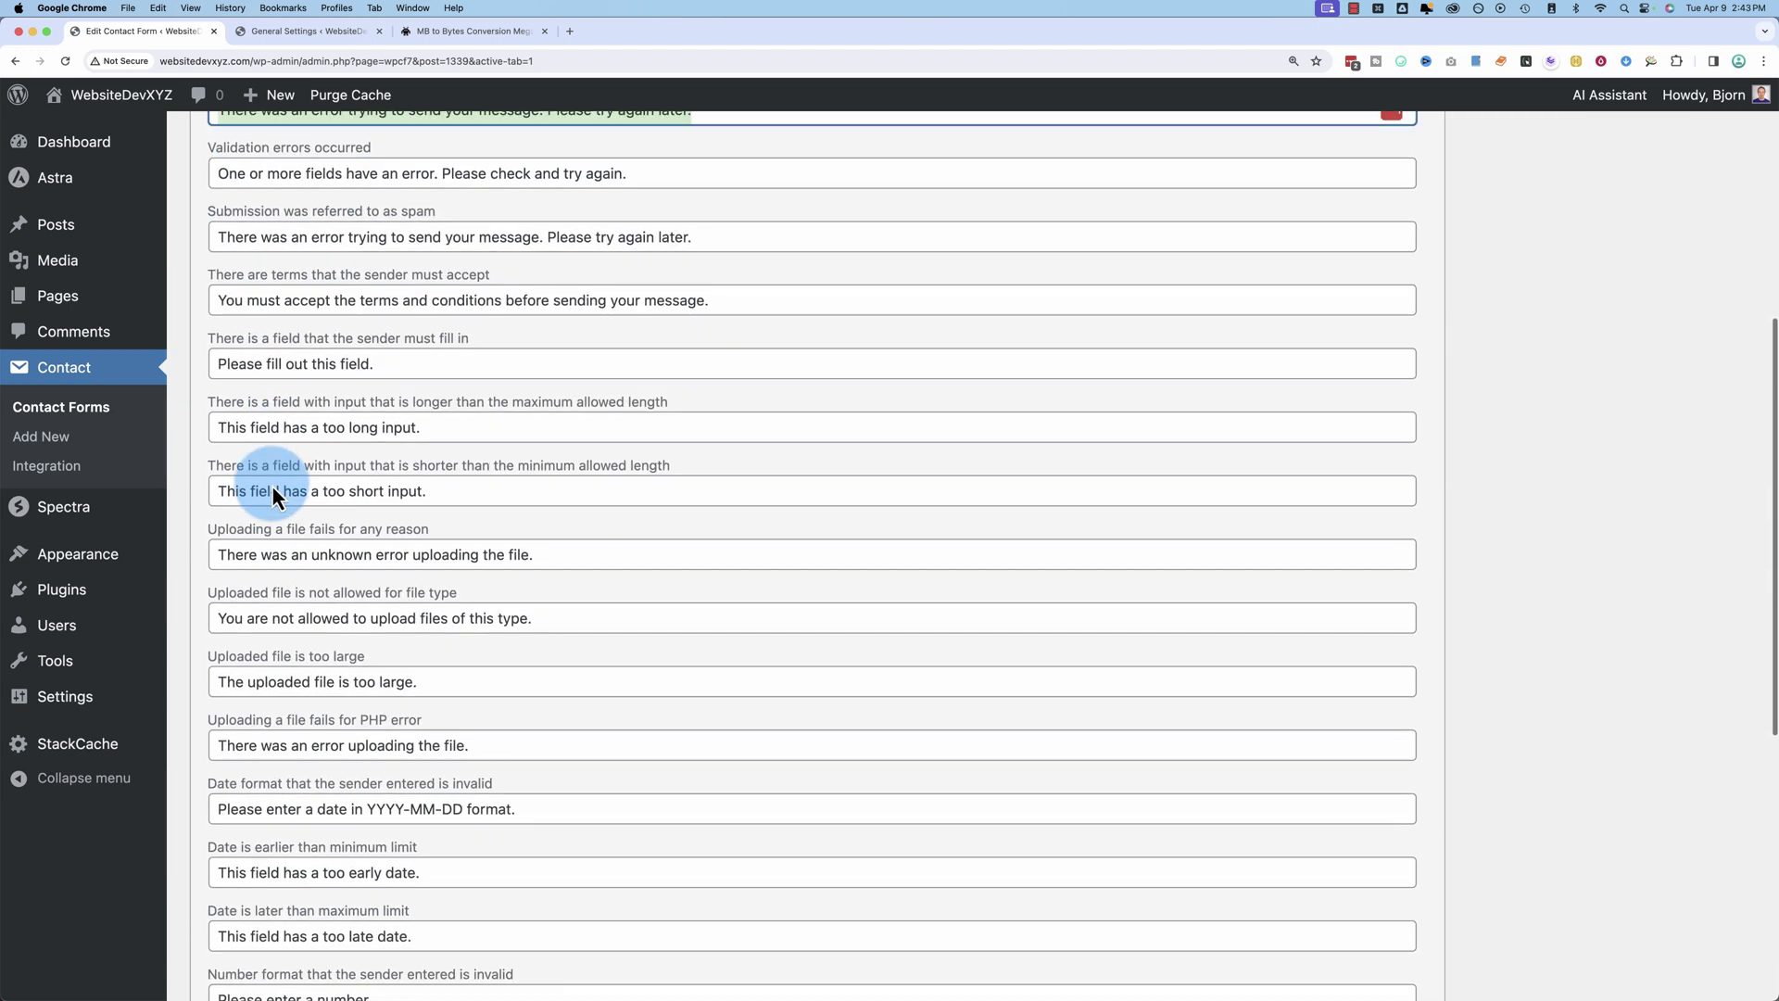
{"action": "scroll", "coordinate": [270, 485], "scroll_direction": "down", "scroll_amount": 4}
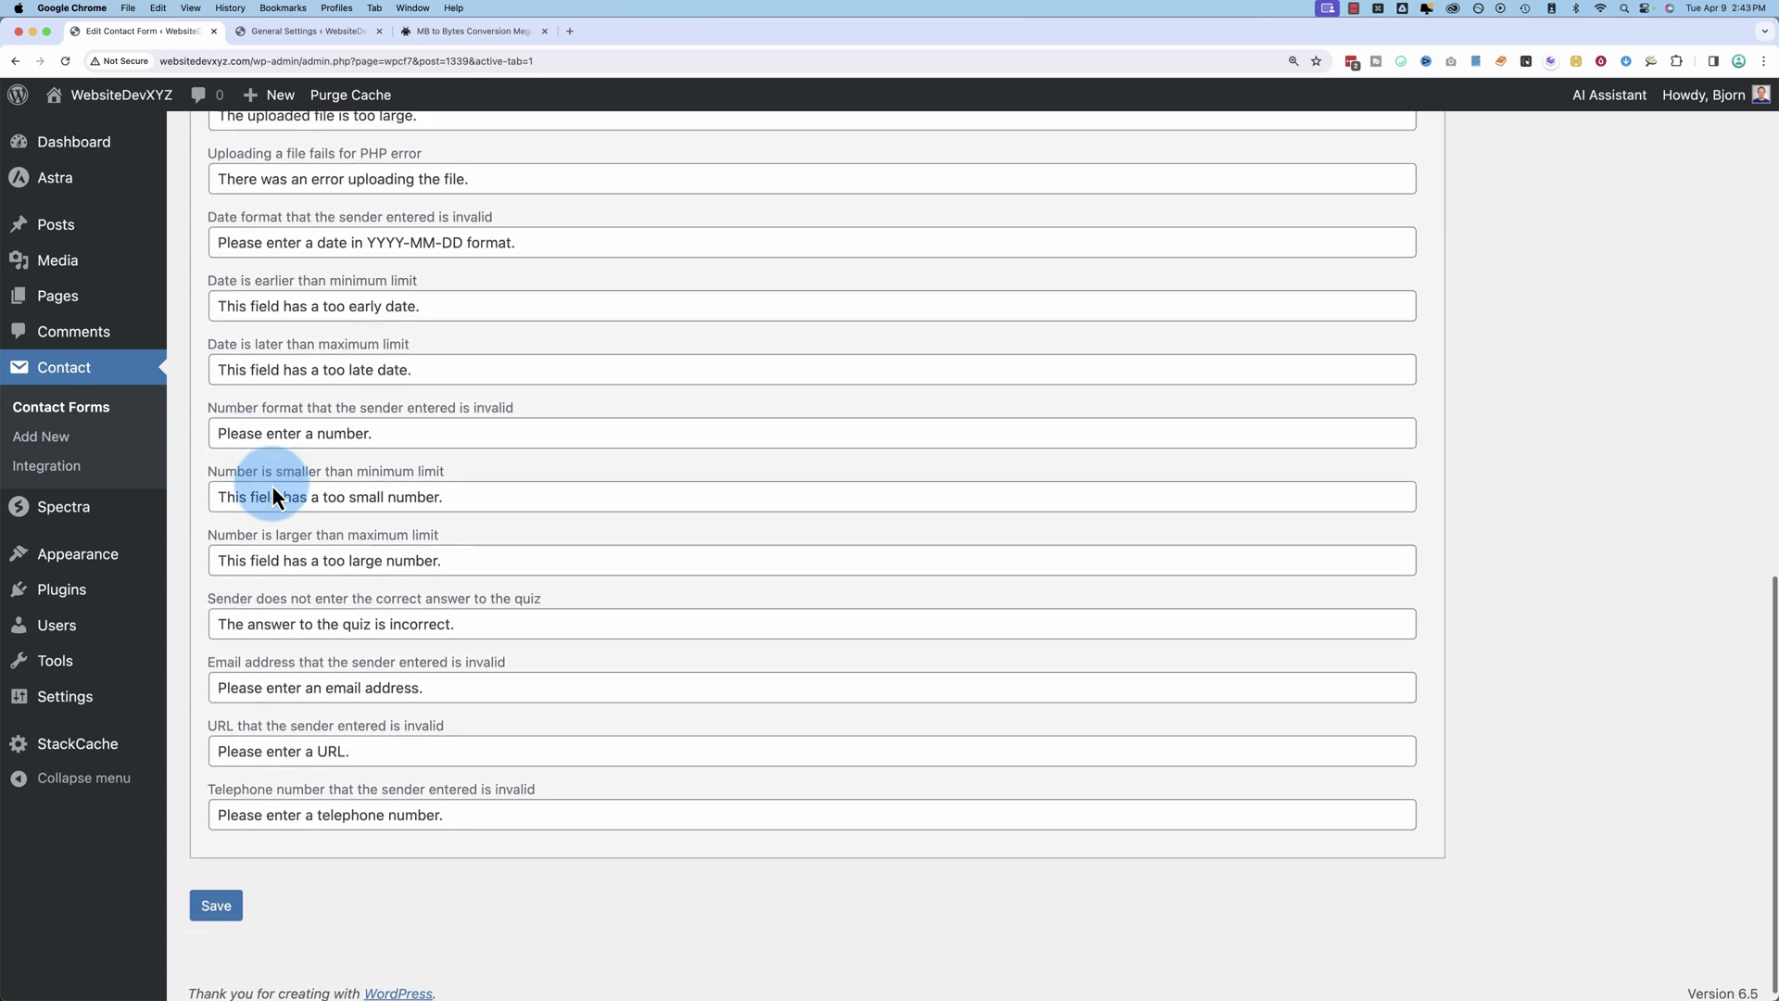
{"action": "scroll", "coordinate": [271, 482], "scroll_direction": "up", "scroll_amount": 10}
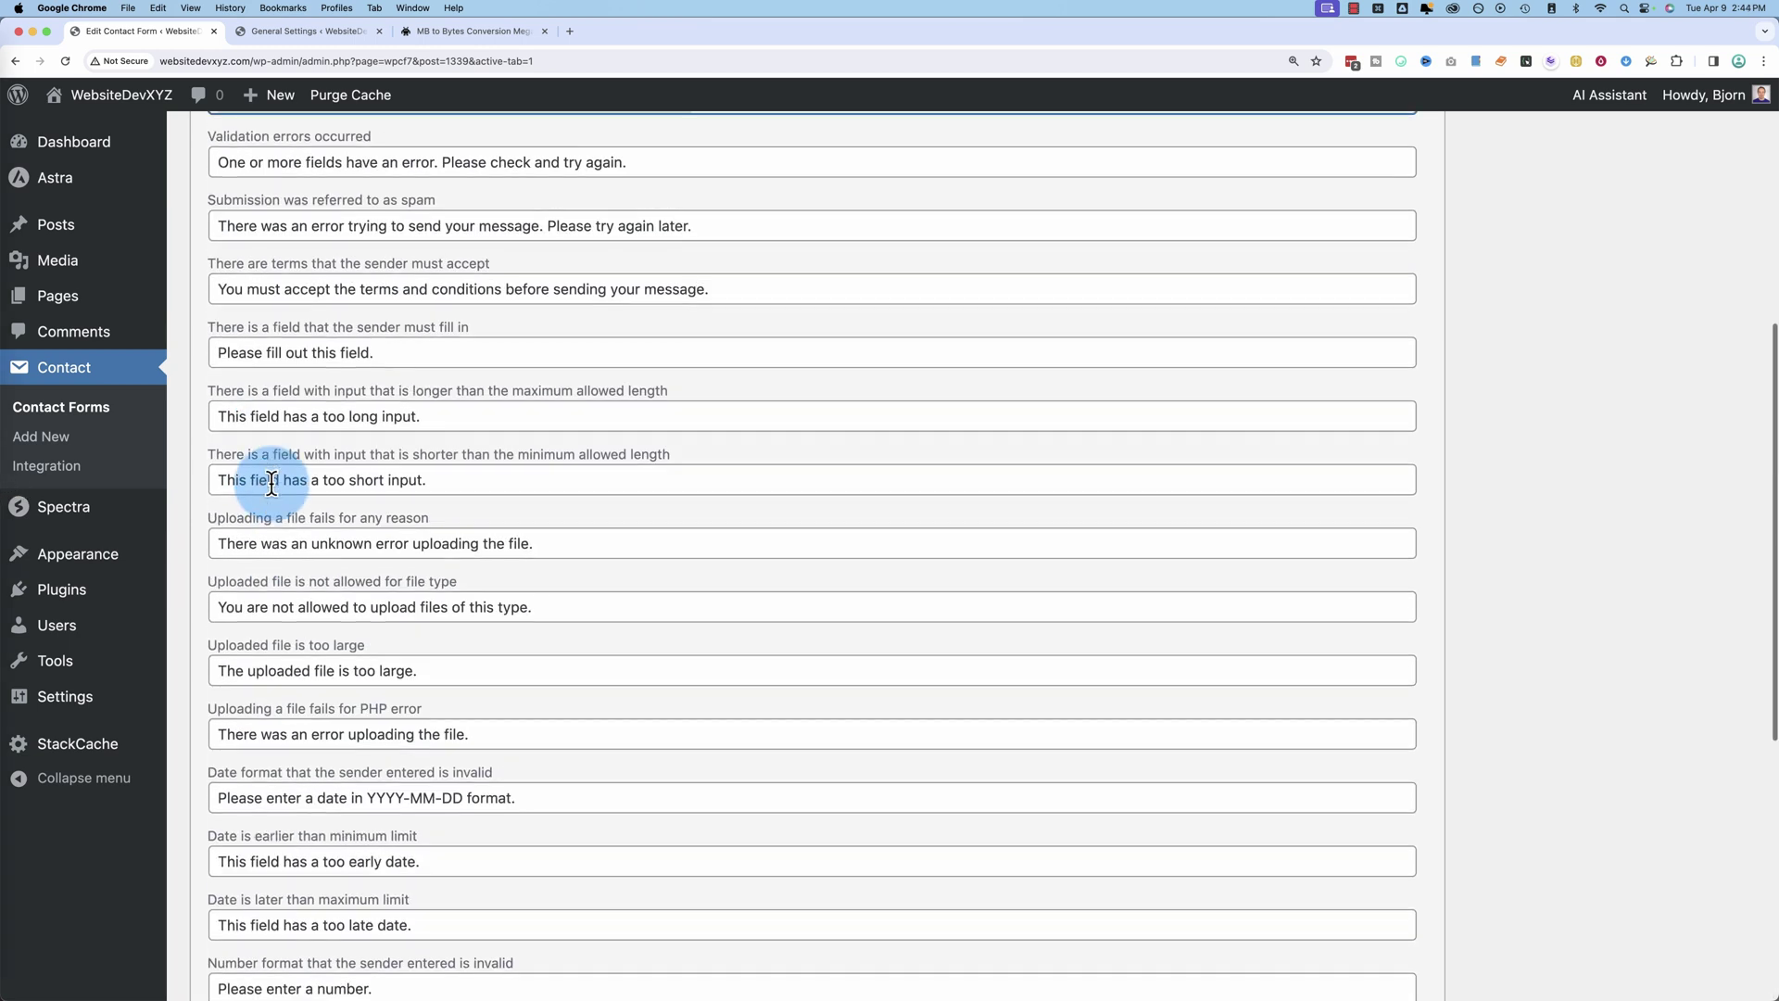
{"action": "left_click", "coordinate": [500, 422]}
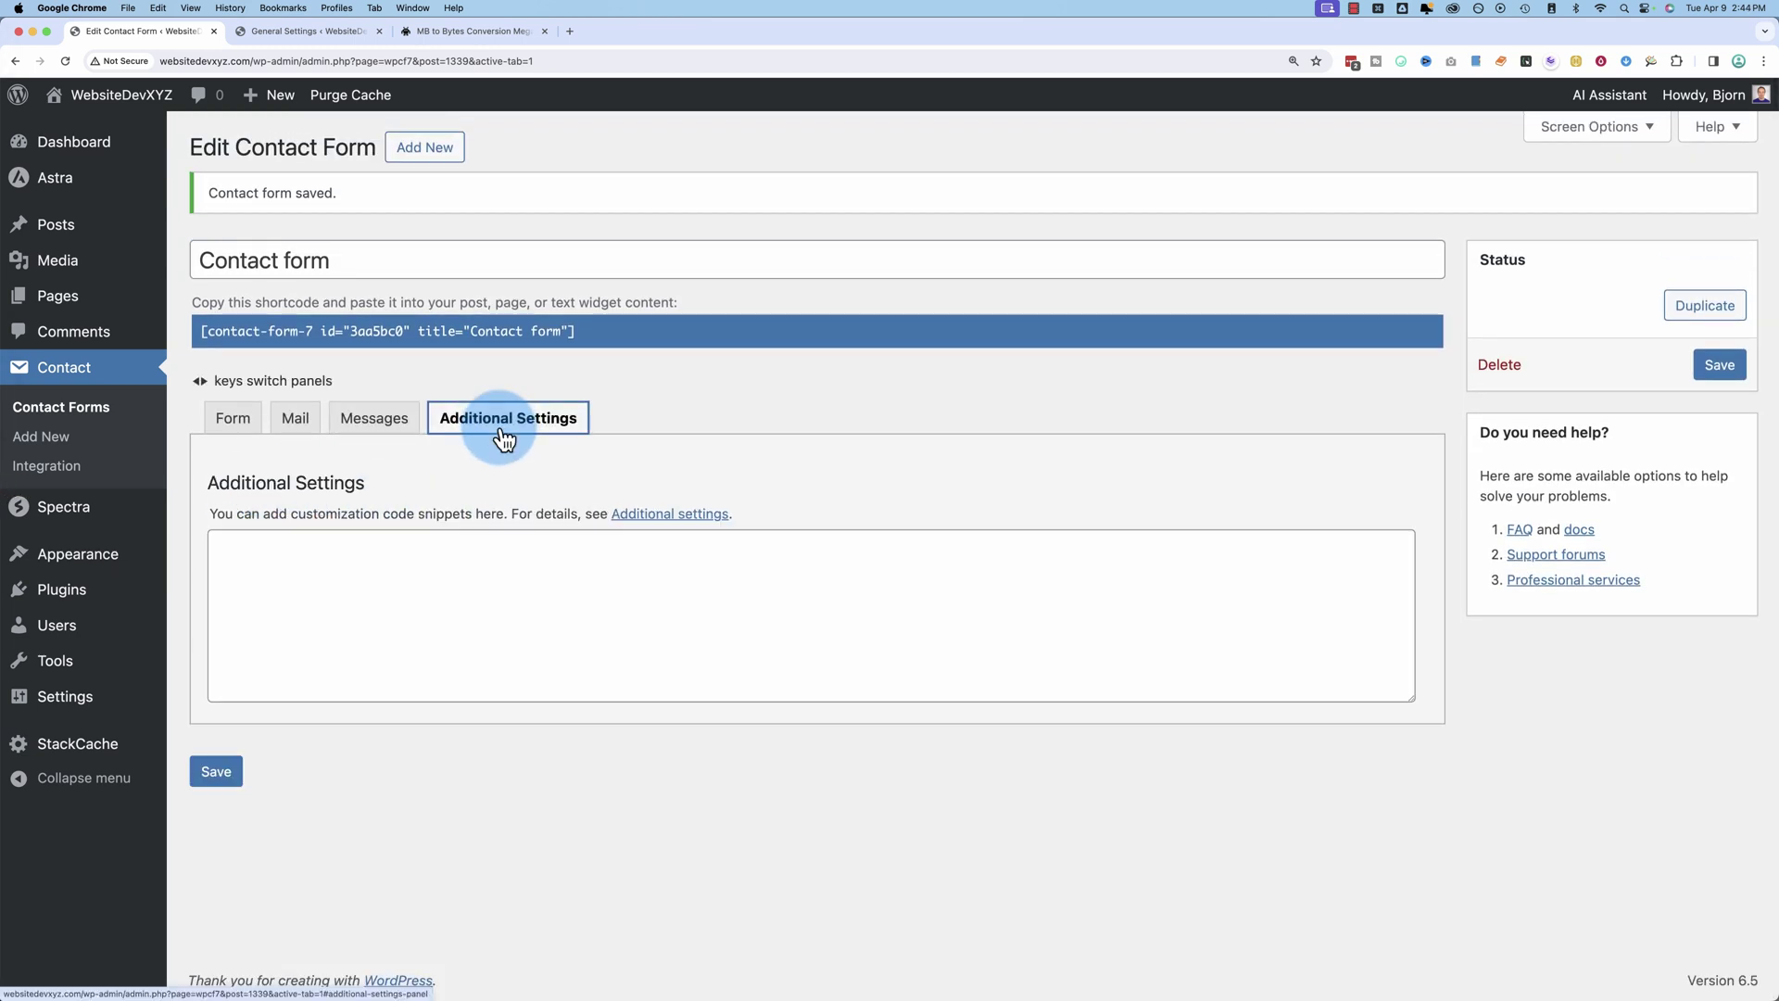
{"action": "left_click", "coordinate": [290, 548]}
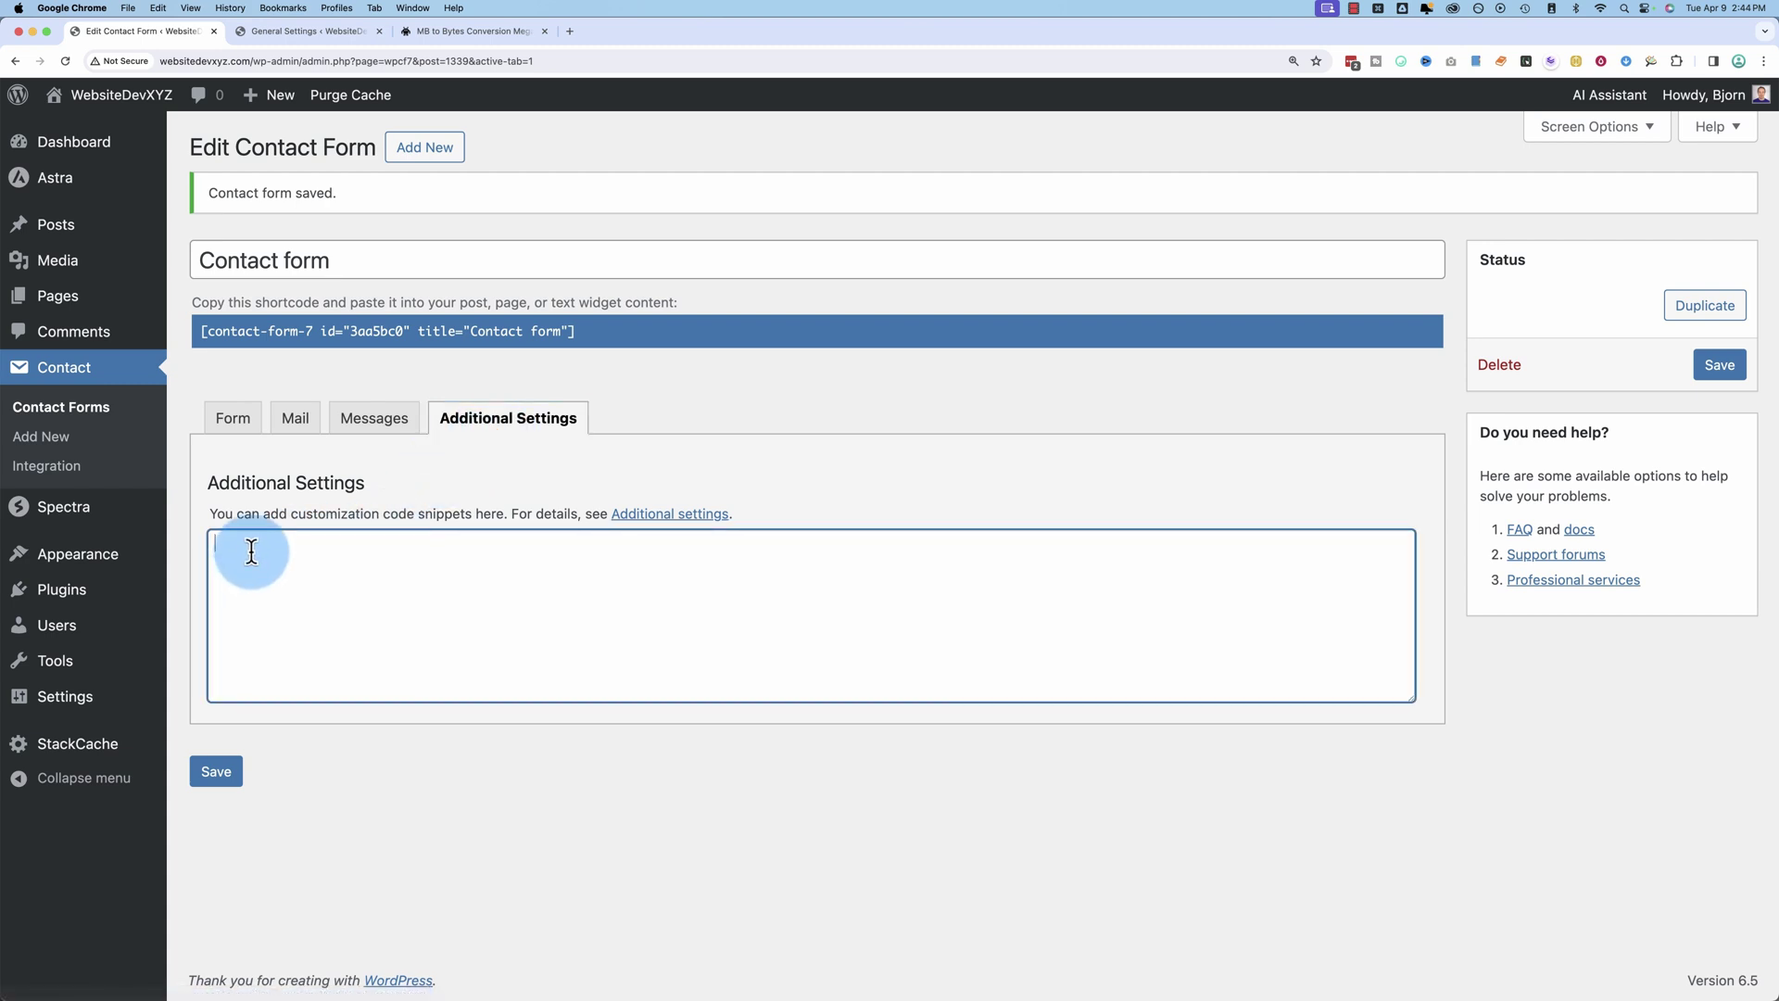
{"action": "key", "text": "shift+Tab"}
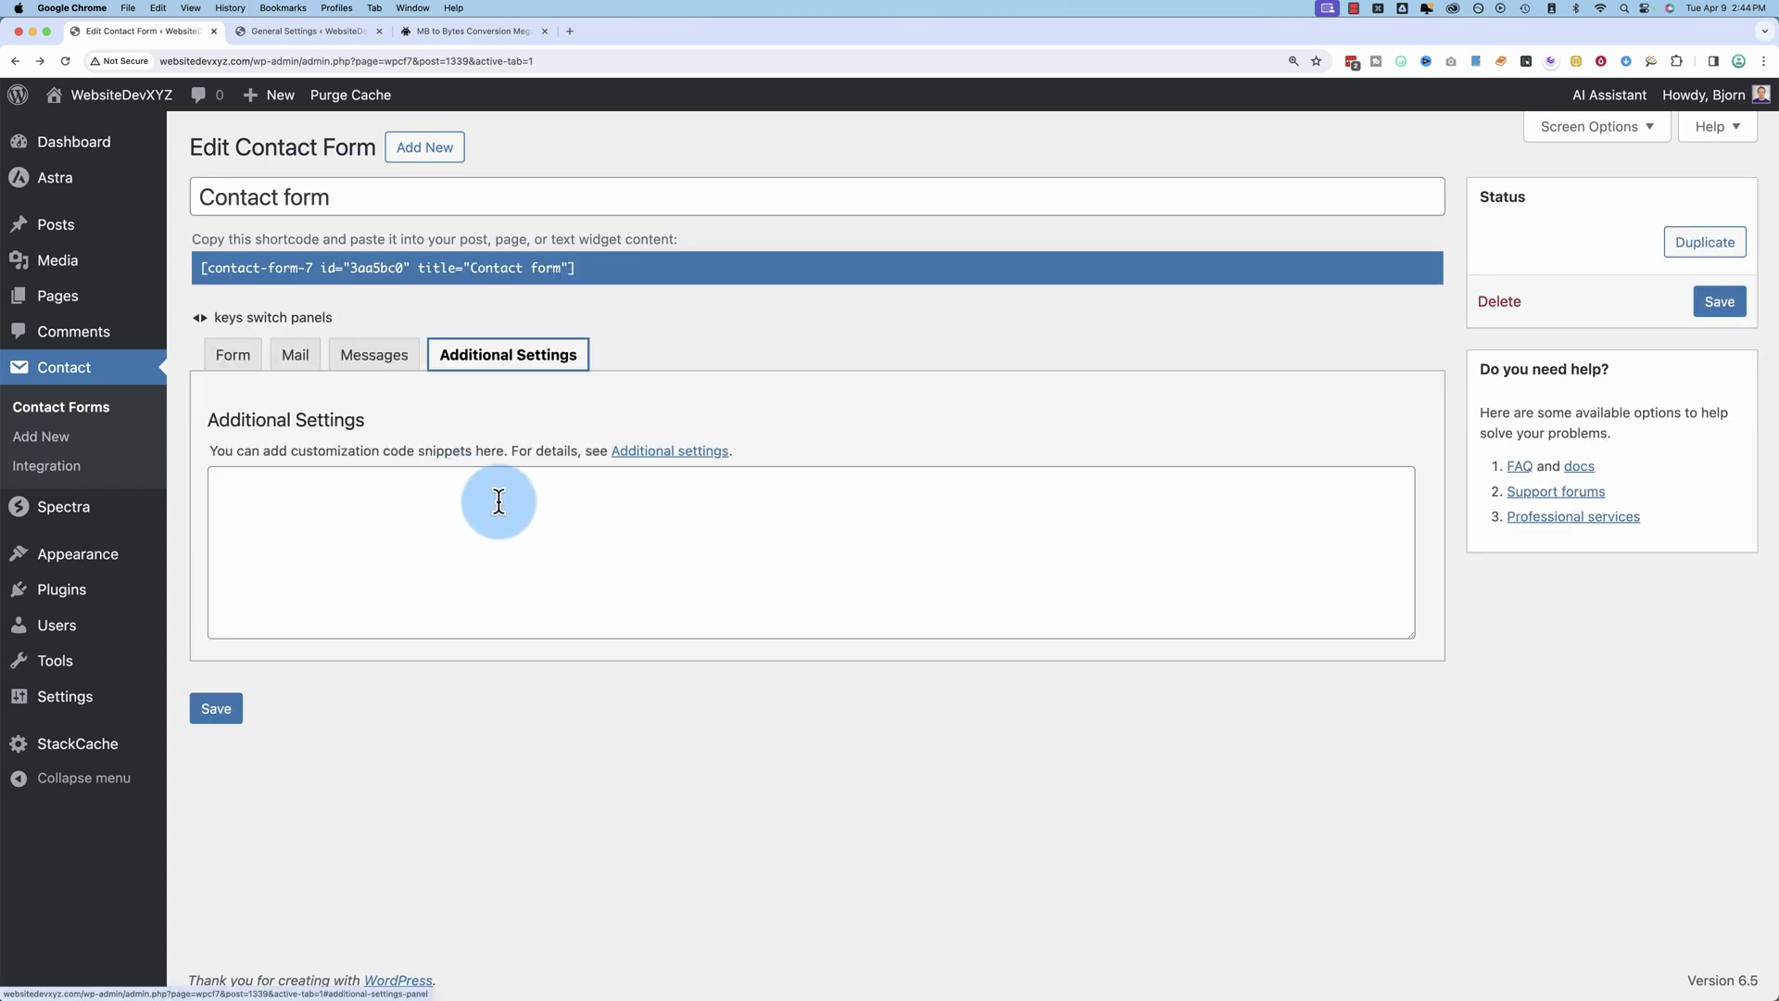
{"action": "left_click", "coordinate": [669, 454]}
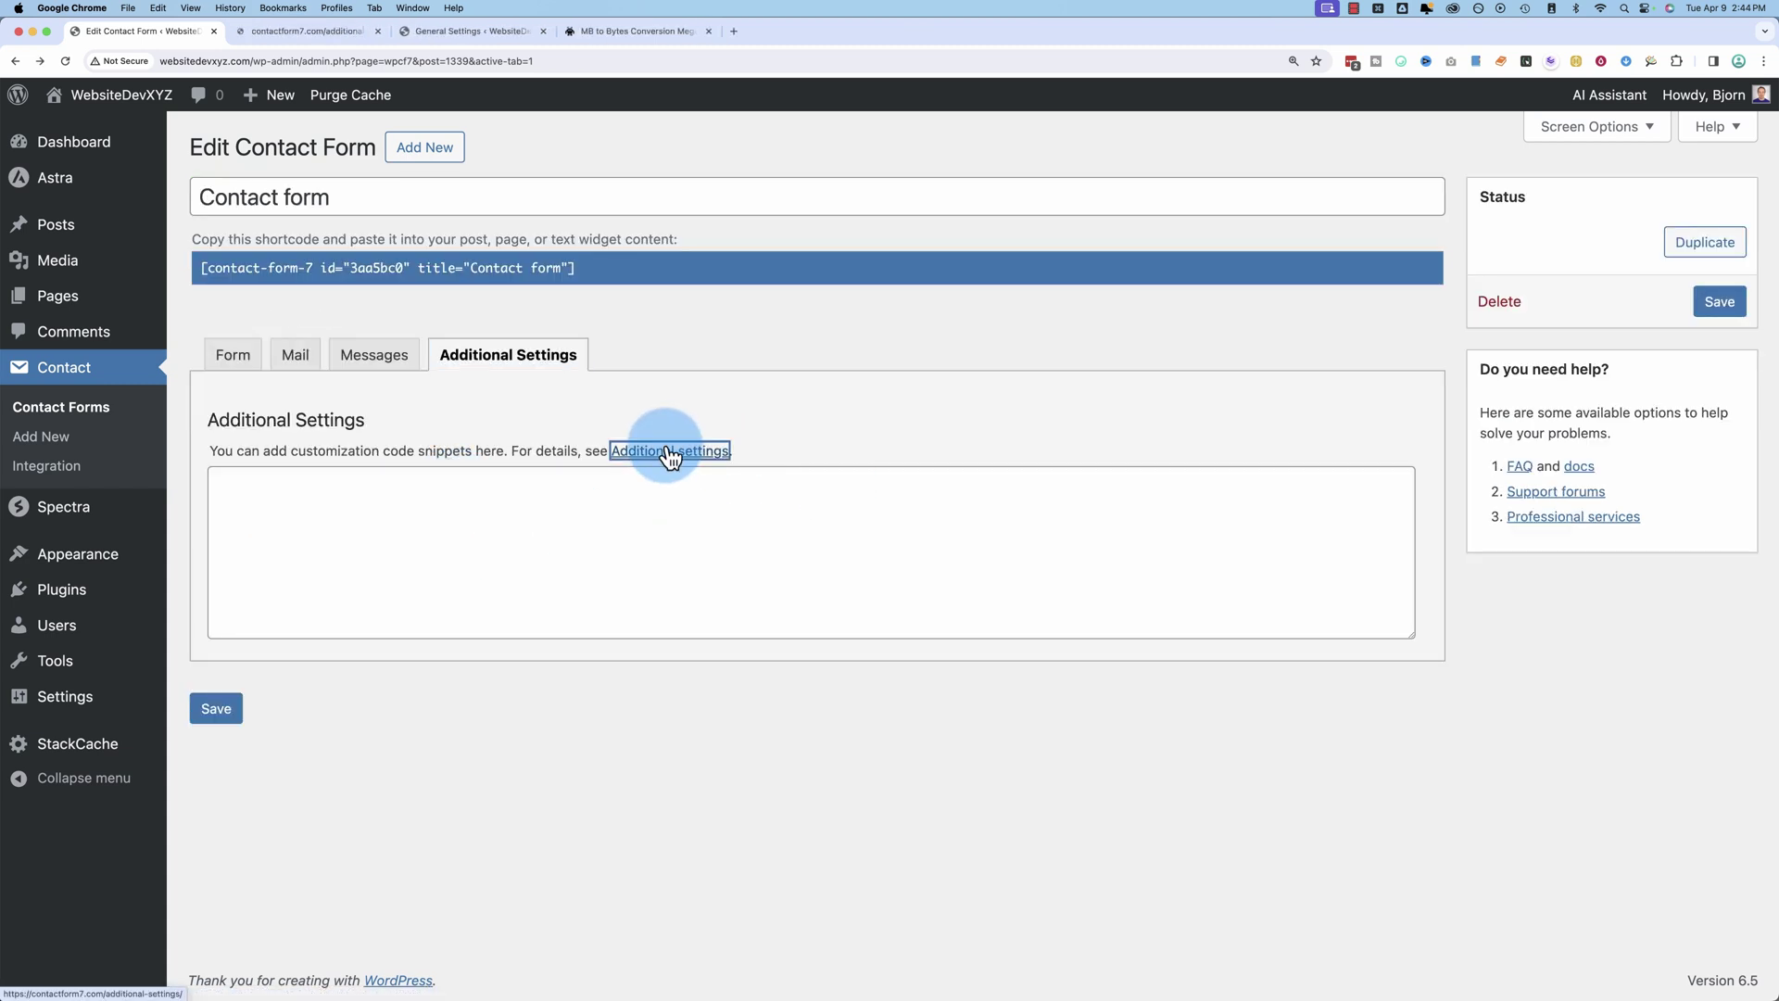
Step: Read through the Additional settings documentation page zoomed to 150%
{"action": "left_click", "coordinate": [323, 34]}
{"action": "scroll", "coordinate": [441, 671], "scroll_direction": "down", "scroll_amount": 5}
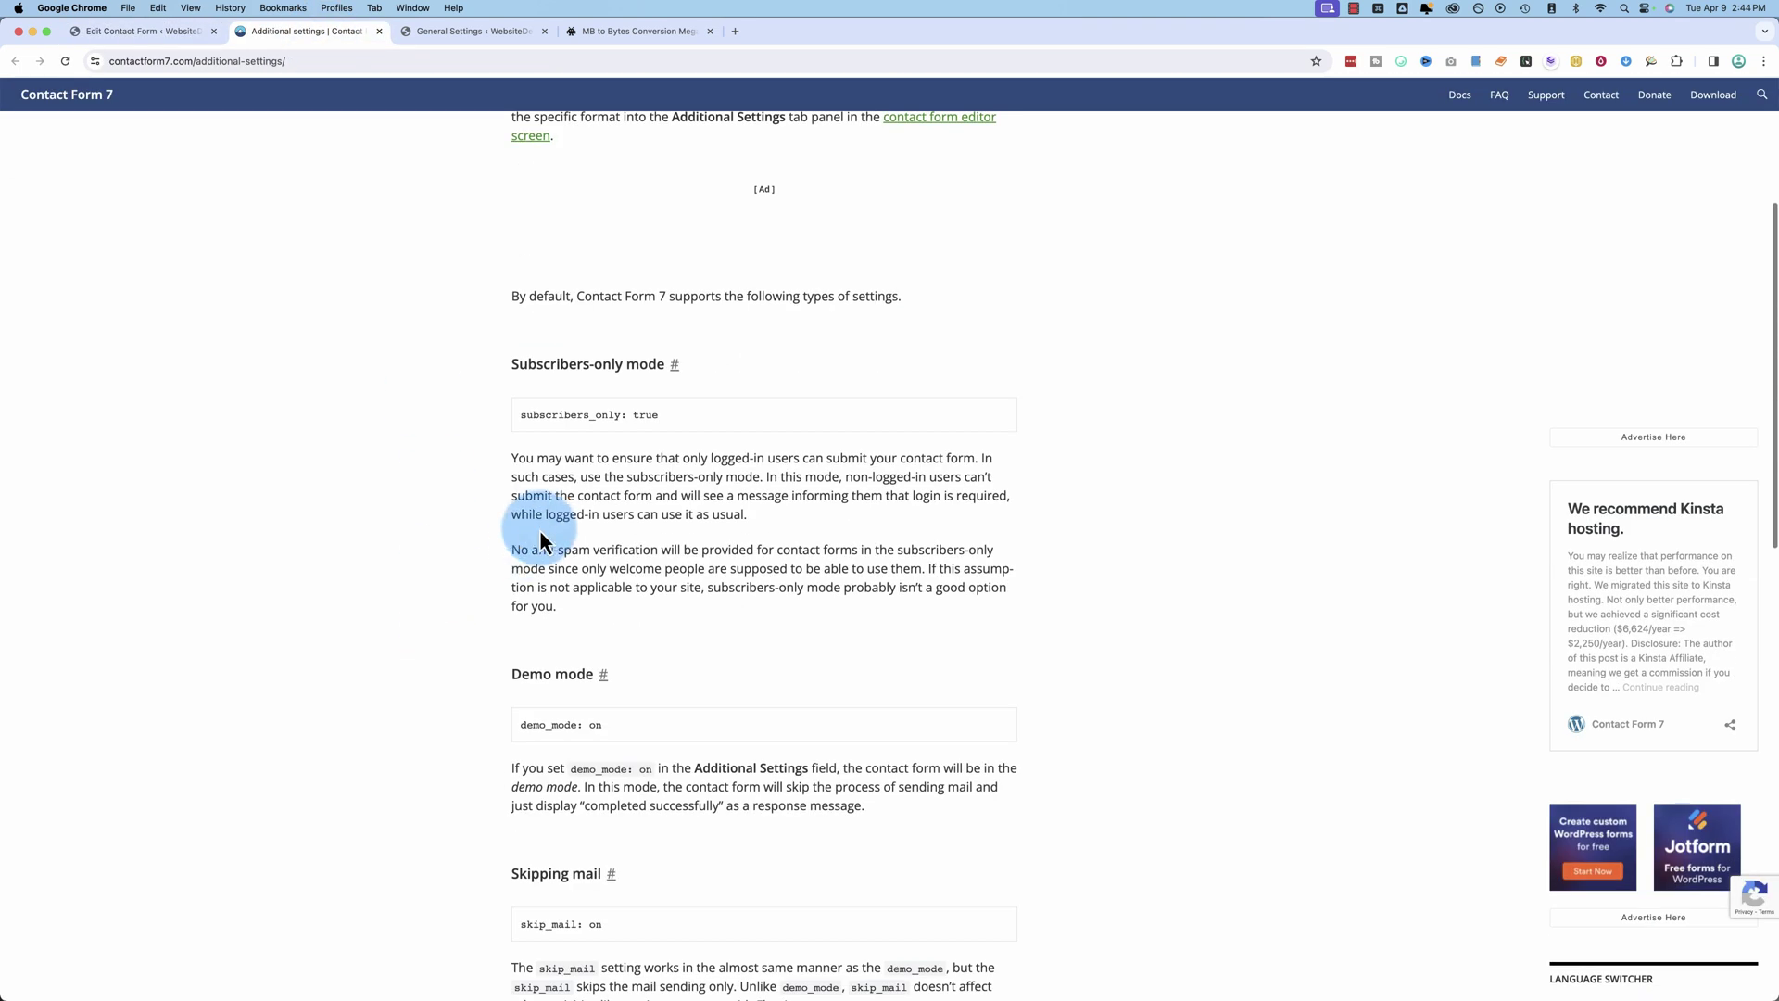
{"action": "key", "text": "super+equal"}
{"action": "key", "text": "super+equal"}
{"action": "key", "text": "super+equal"}
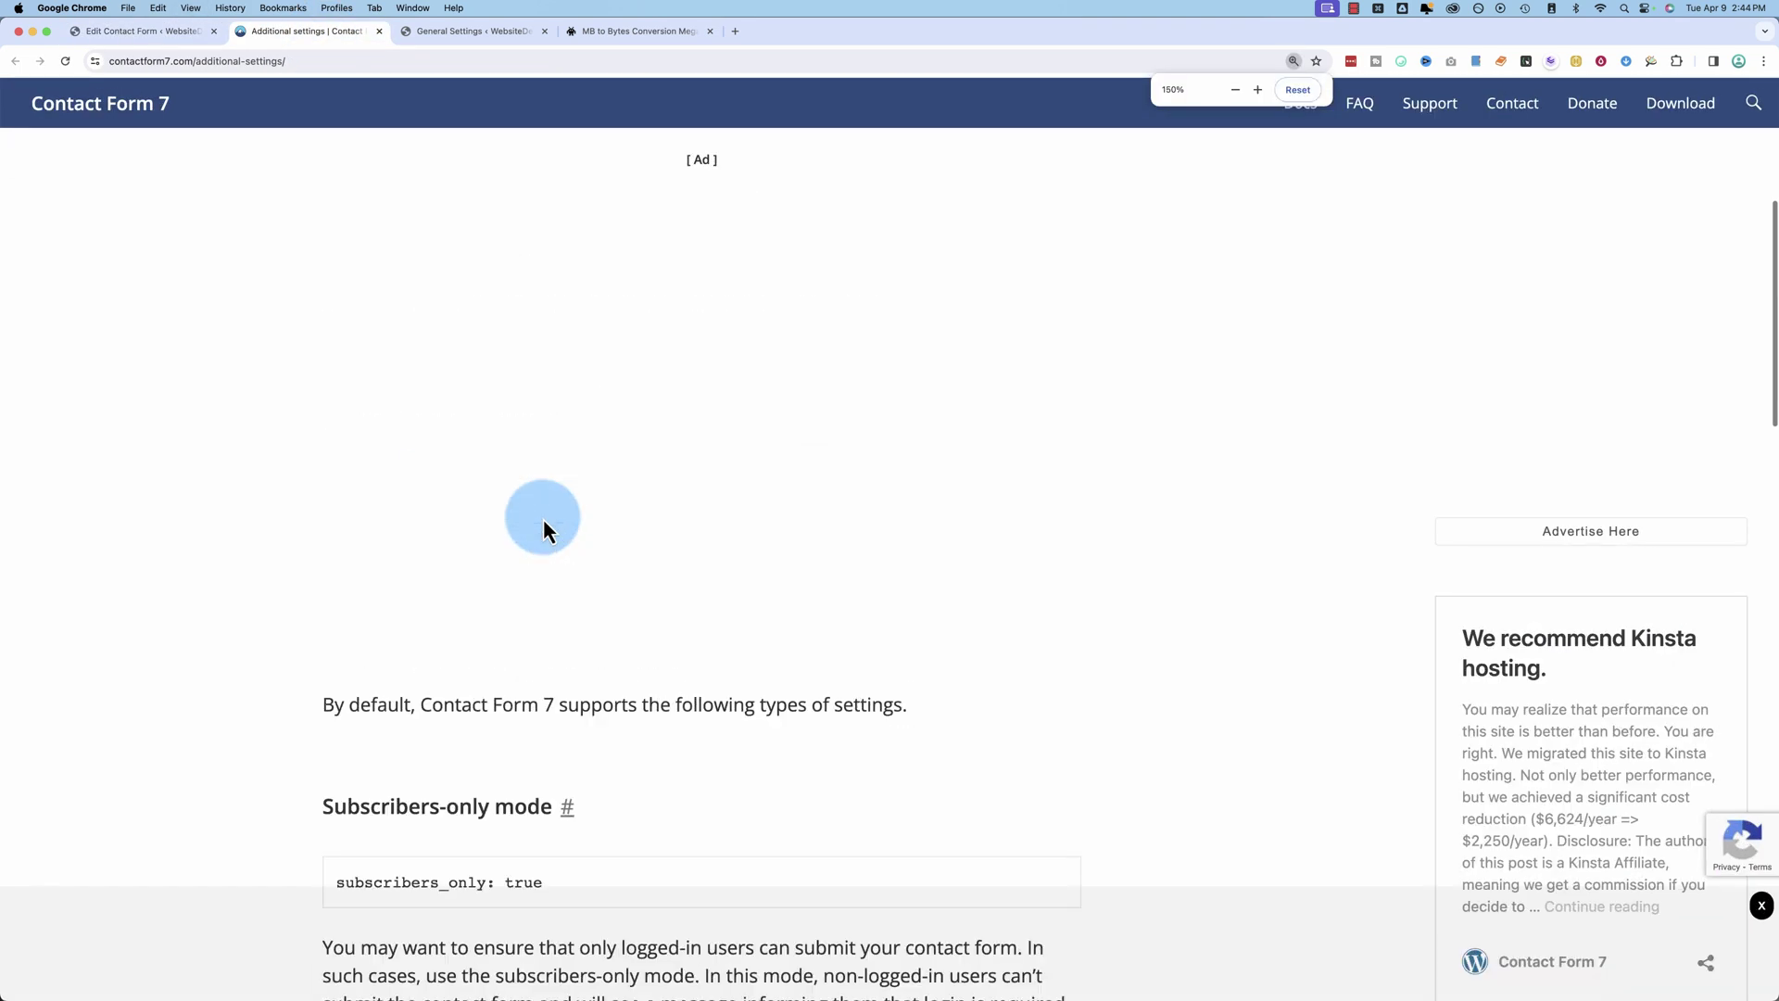
{"action": "scroll", "coordinate": [515, 573], "scroll_direction": "down", "scroll_amount": 5}
{"action": "left_click_drag", "start_coordinate": [544, 373], "coordinate": [335, 369]}
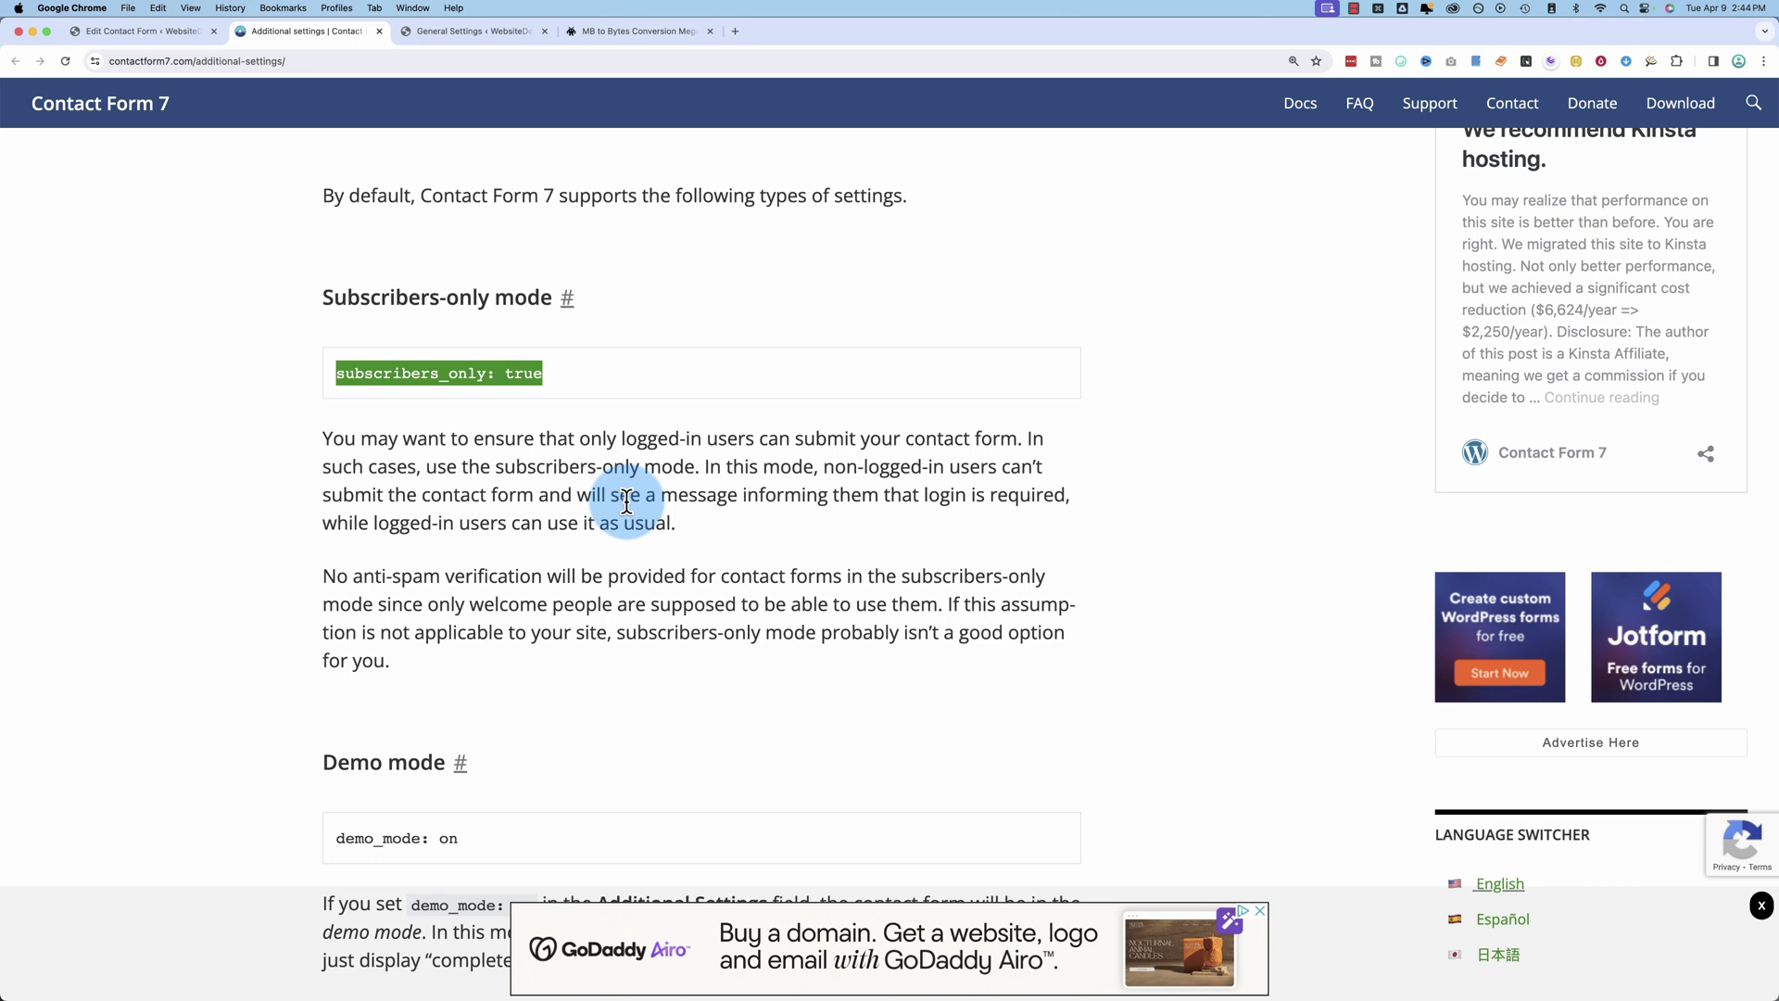
{"action": "scroll", "coordinate": [359, 562], "scroll_direction": "down", "scroll_amount": 1}
{"action": "scroll", "coordinate": [360, 563], "scroll_direction": "down", "scroll_amount": 5}
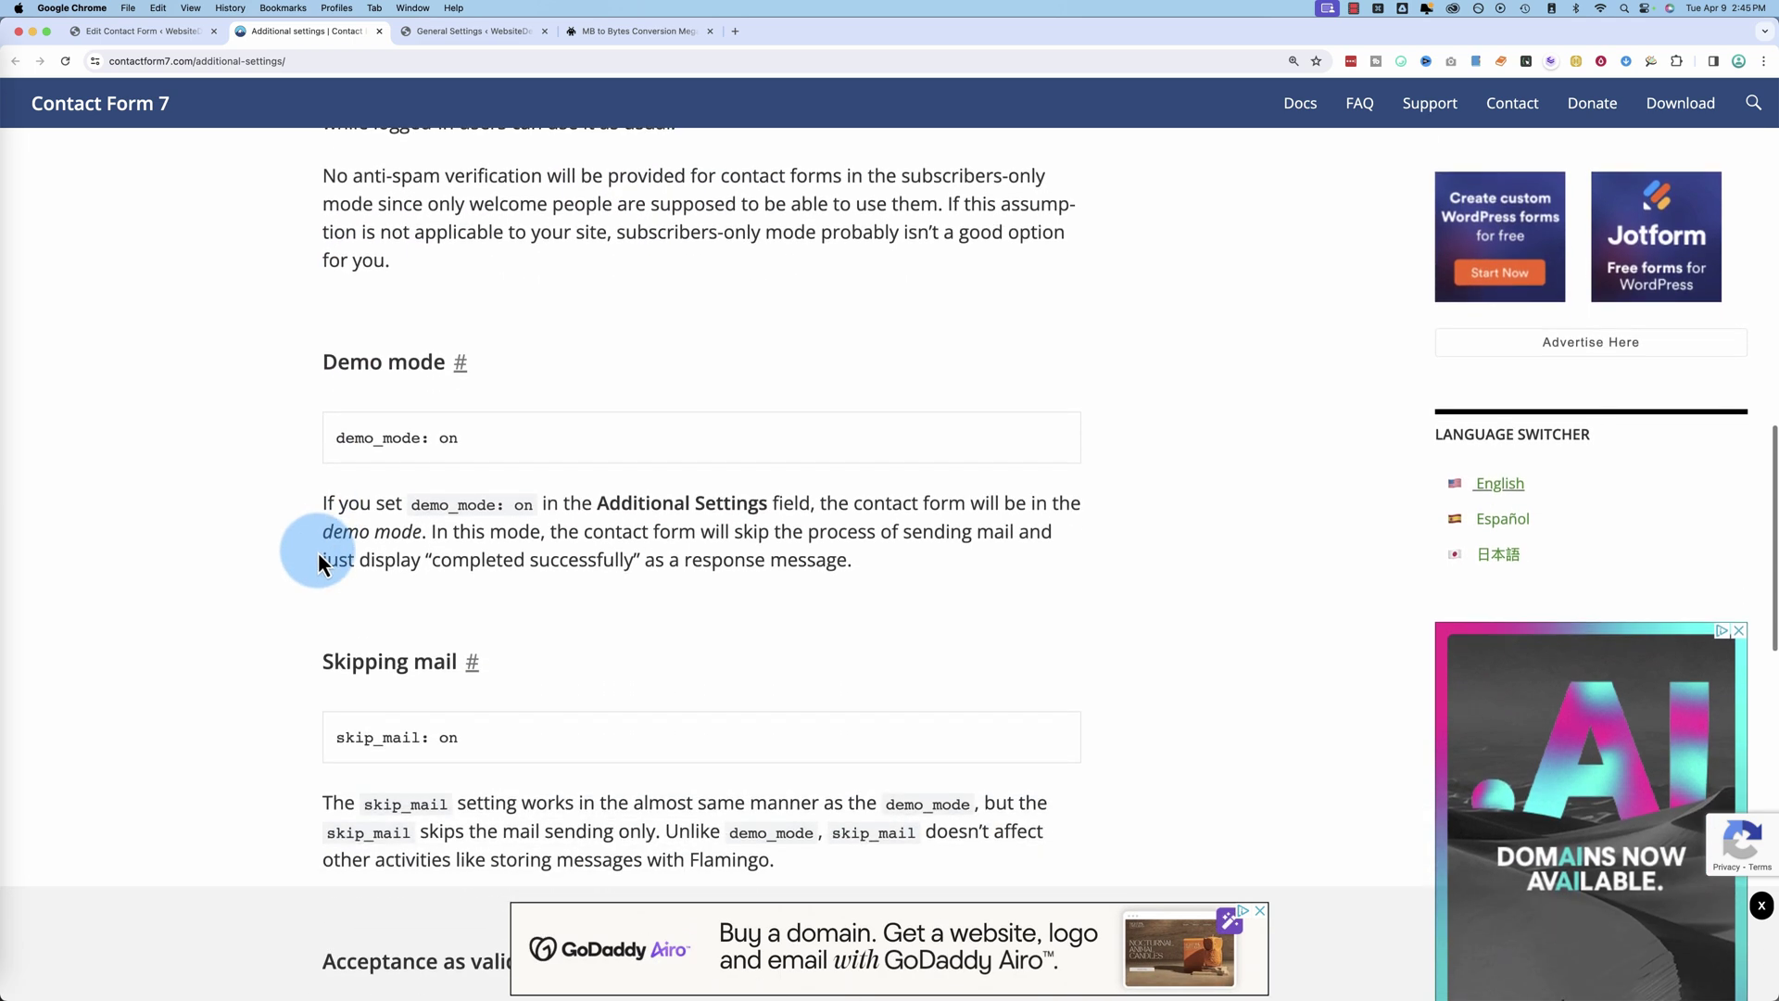
{"action": "scroll", "coordinate": [310, 469], "scroll_direction": "down", "scroll_amount": 4}
{"action": "scroll", "coordinate": [380, 417], "scroll_direction": "down", "scroll_amount": 3}
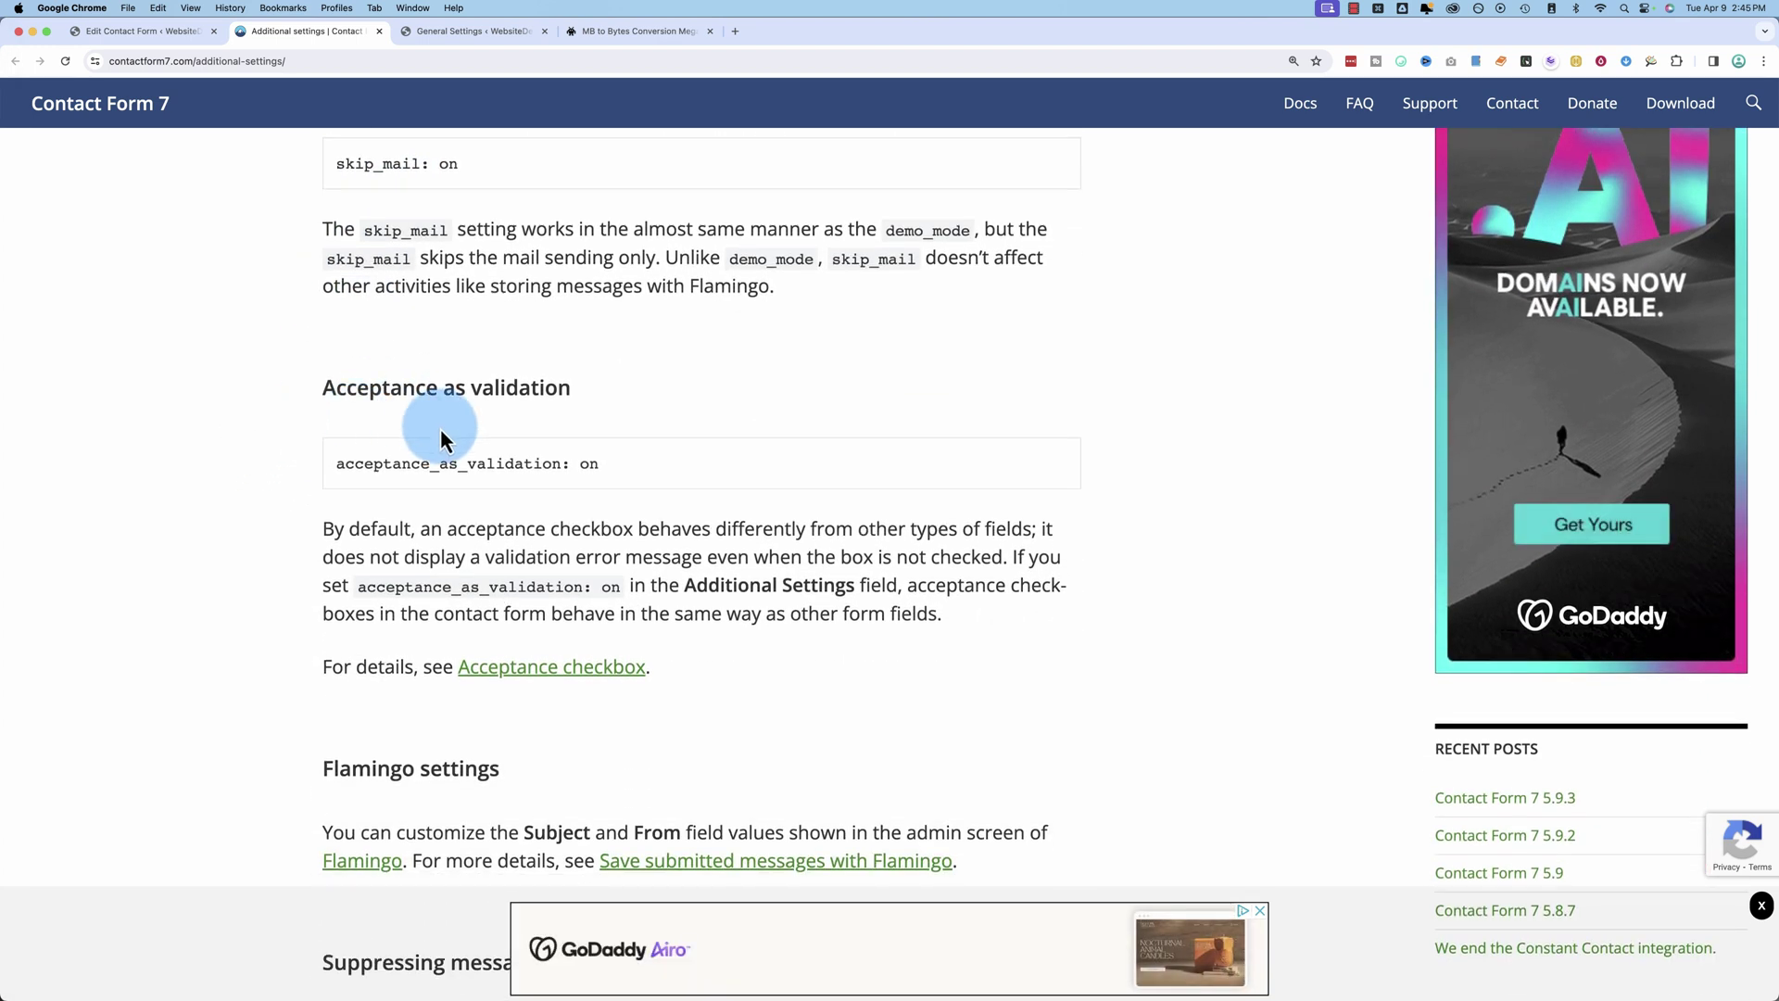
{"action": "scroll", "coordinate": [441, 428], "scroll_direction": "down", "scroll_amount": 4}
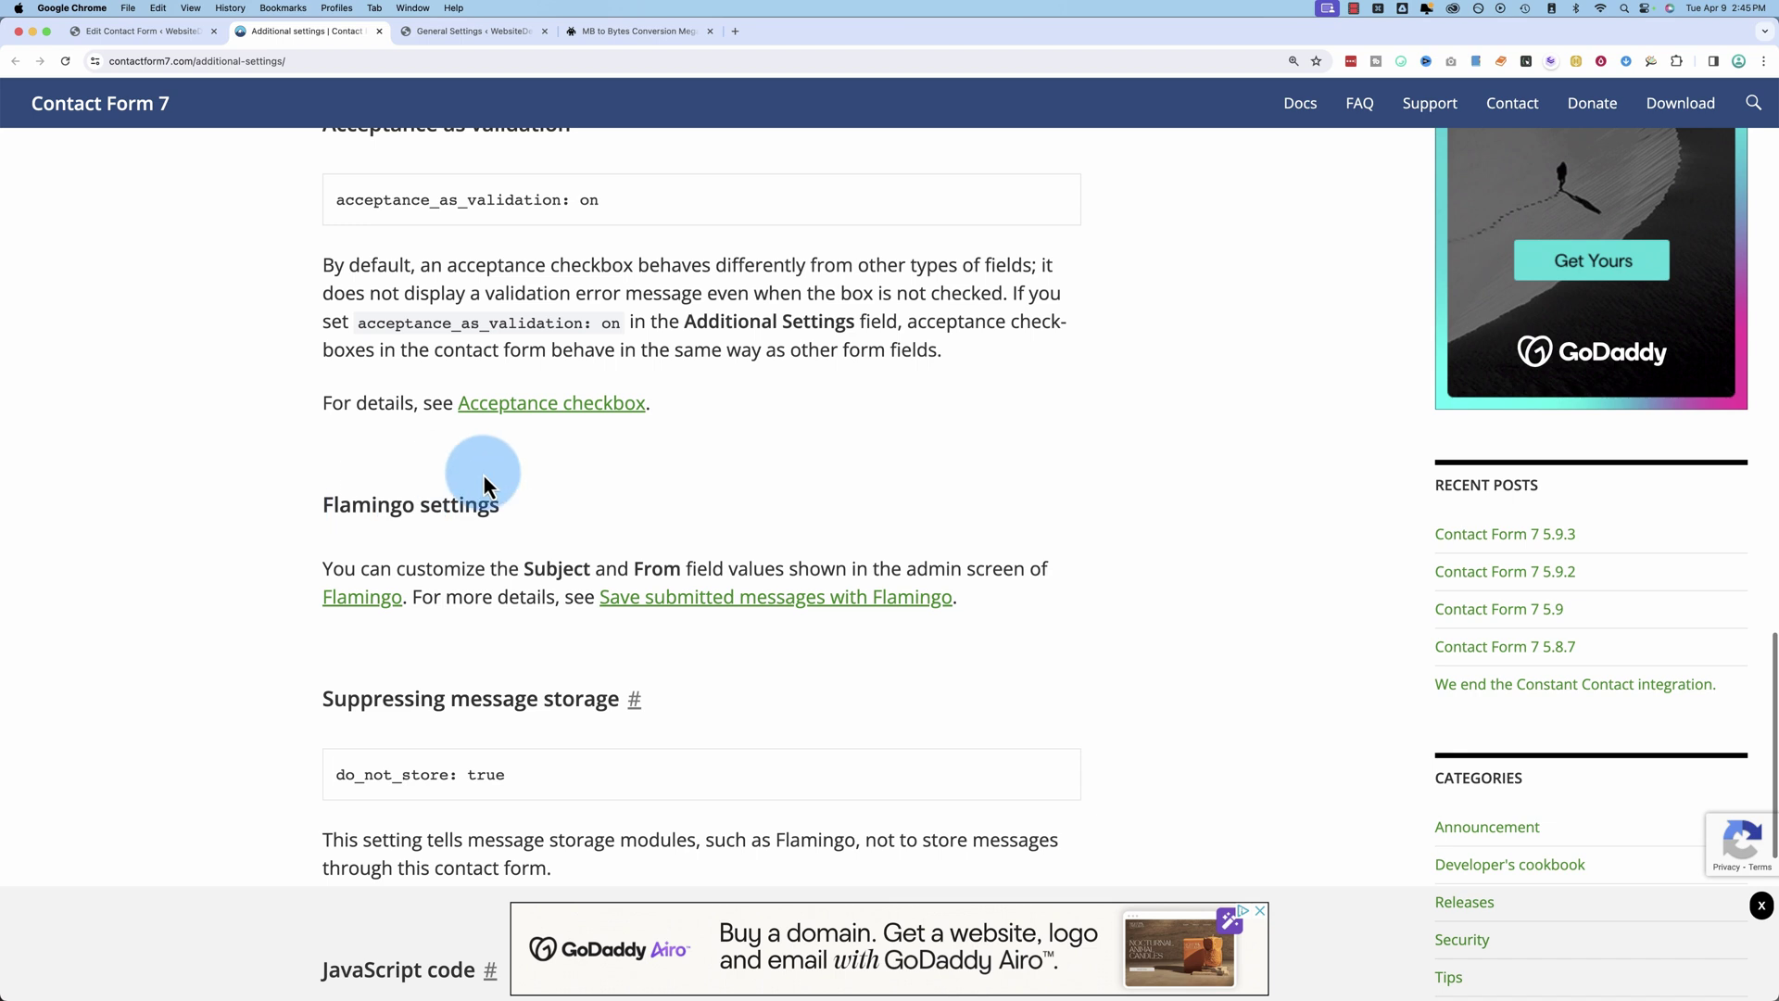
{"action": "scroll", "coordinate": [321, 565], "scroll_direction": "down", "scroll_amount": 3}
Step: Save the contact form and open the live site's Contact page
{"action": "left_click", "coordinate": [169, 33]}
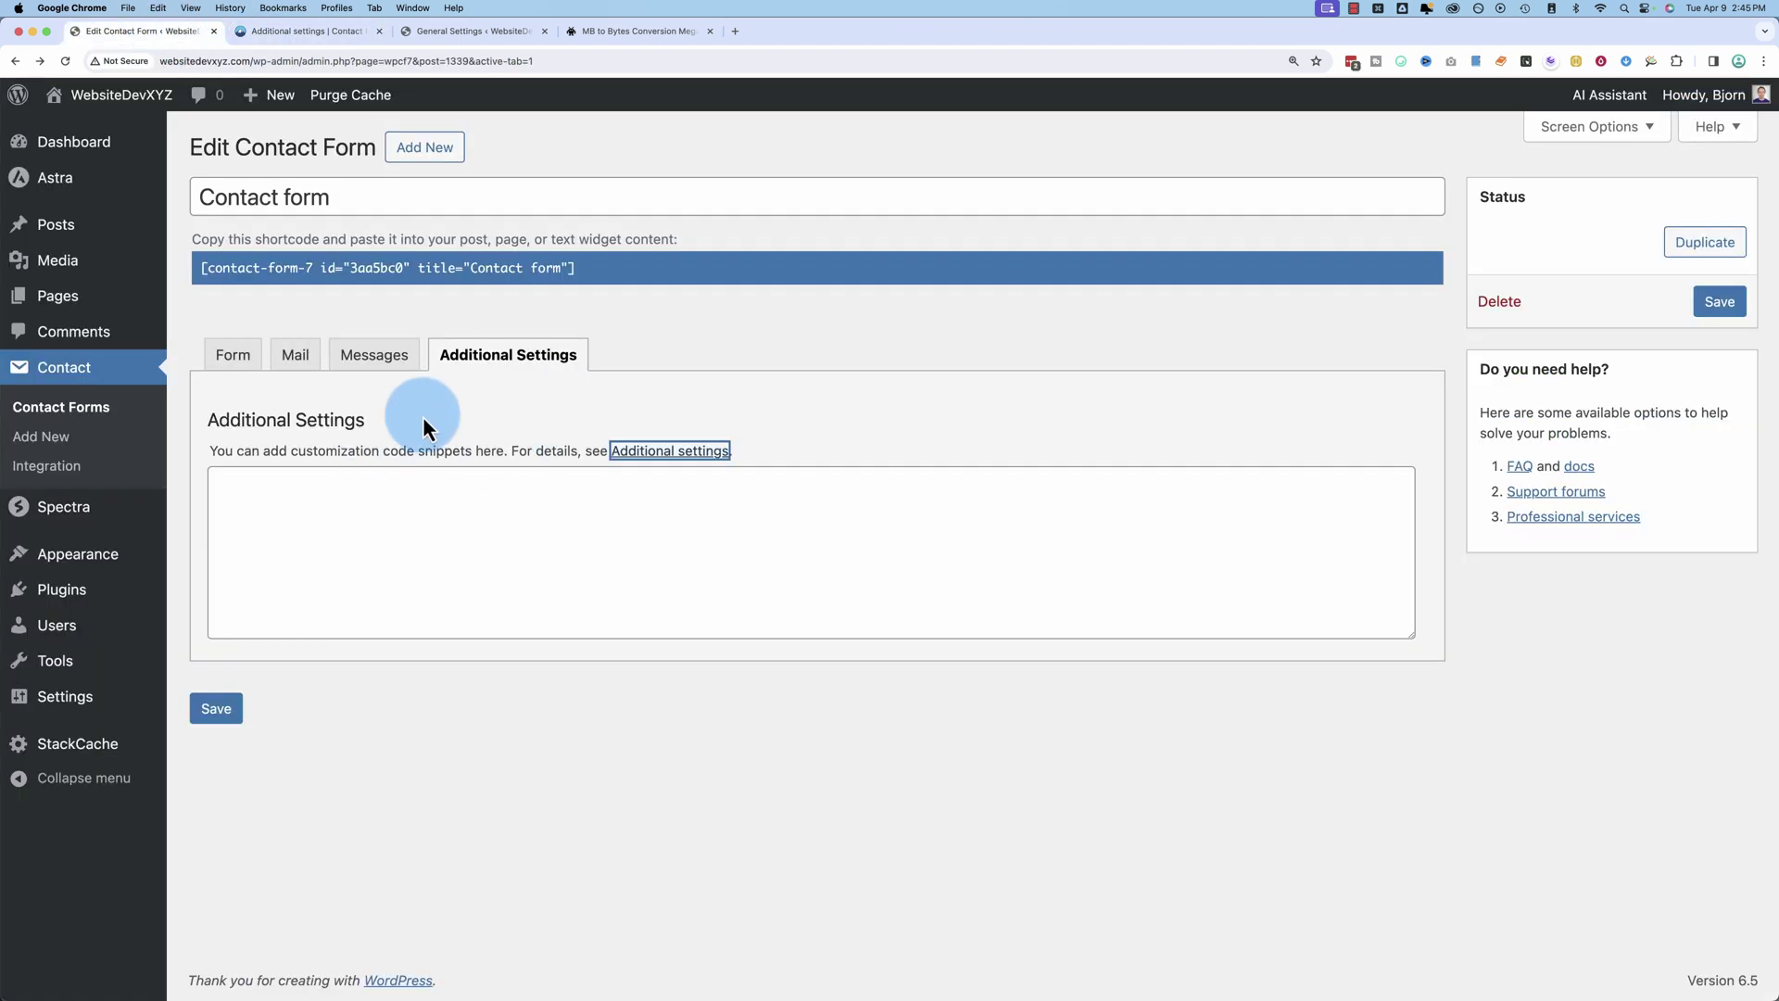
{"action": "left_click", "coordinate": [1719, 302]}
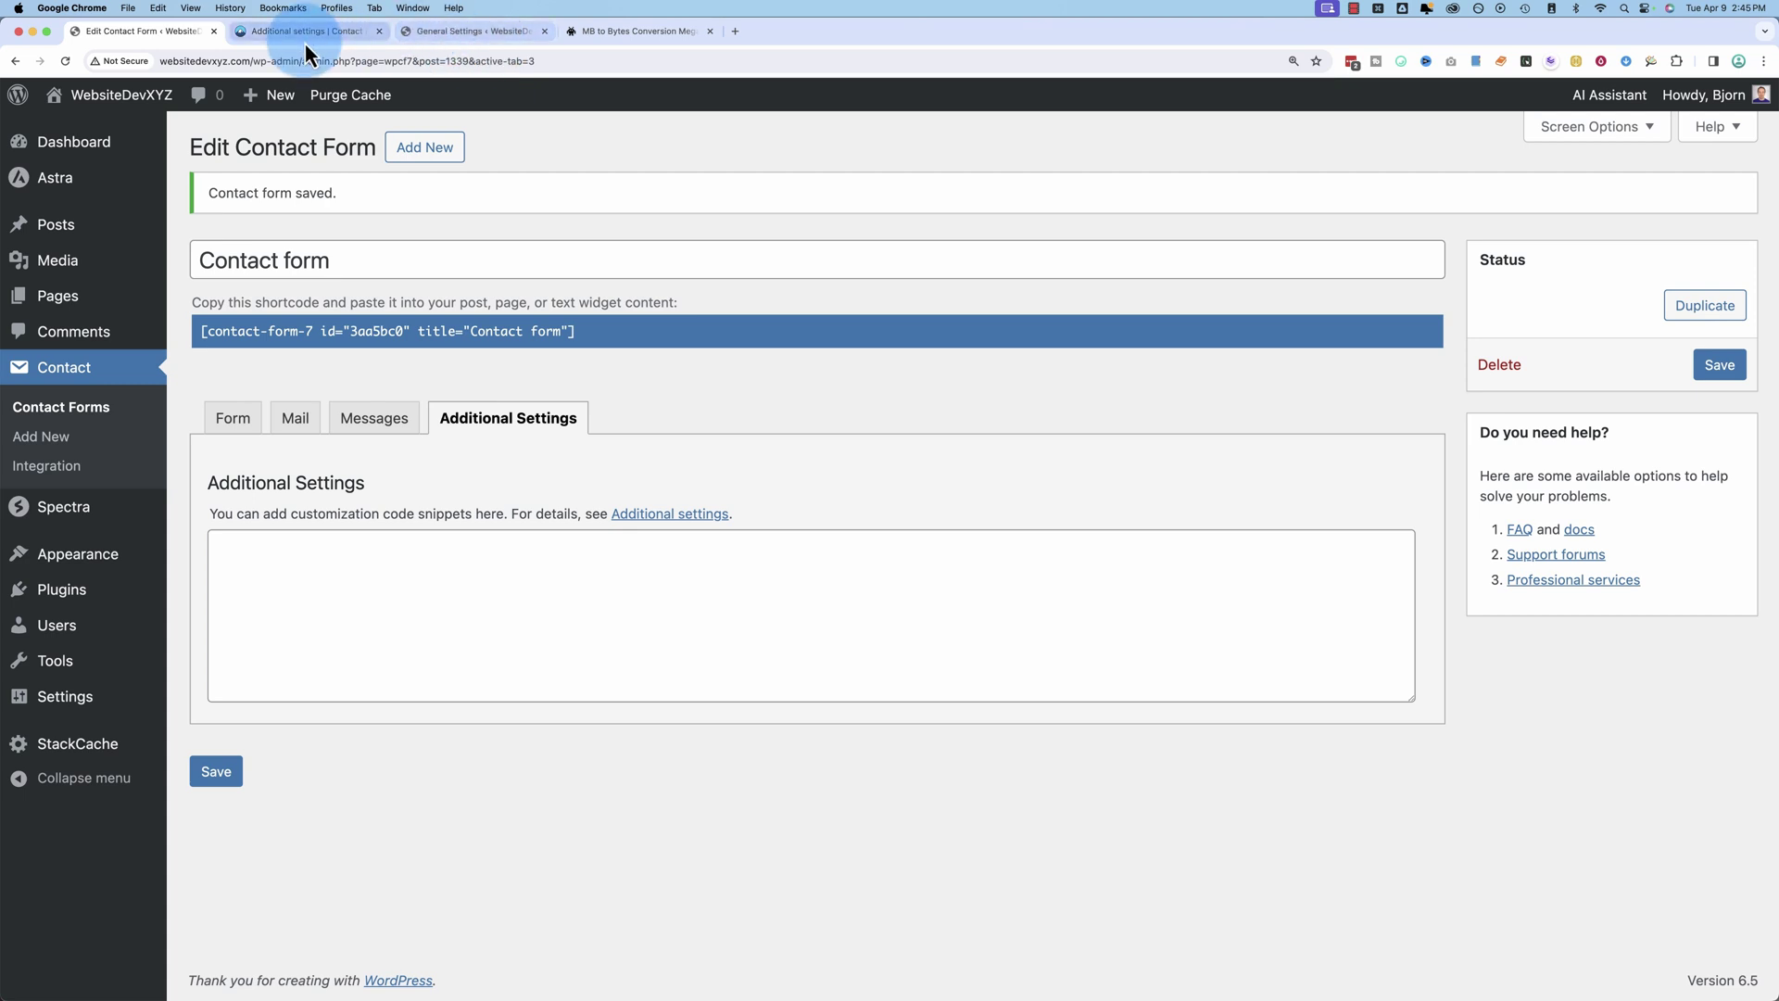
{"action": "left_click", "coordinate": [450, 34]}
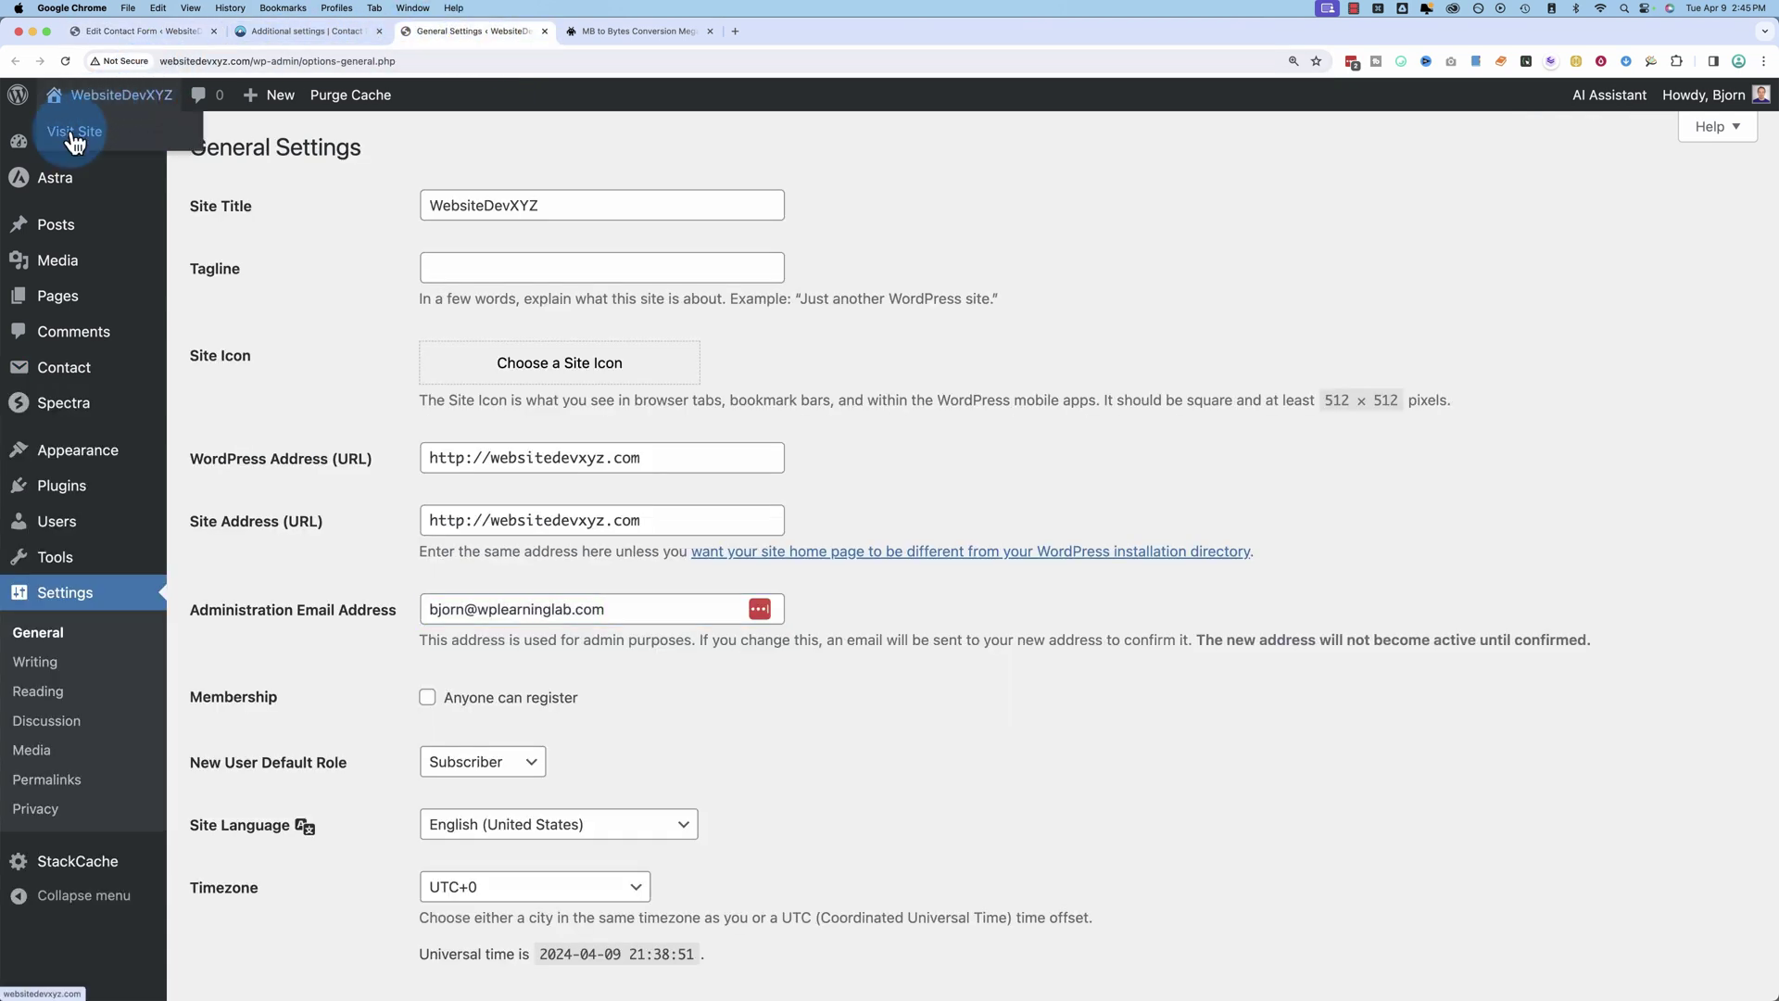
{"action": "left_click", "coordinate": [72, 137]}
{"action": "left_click", "coordinate": [1283, 156]}
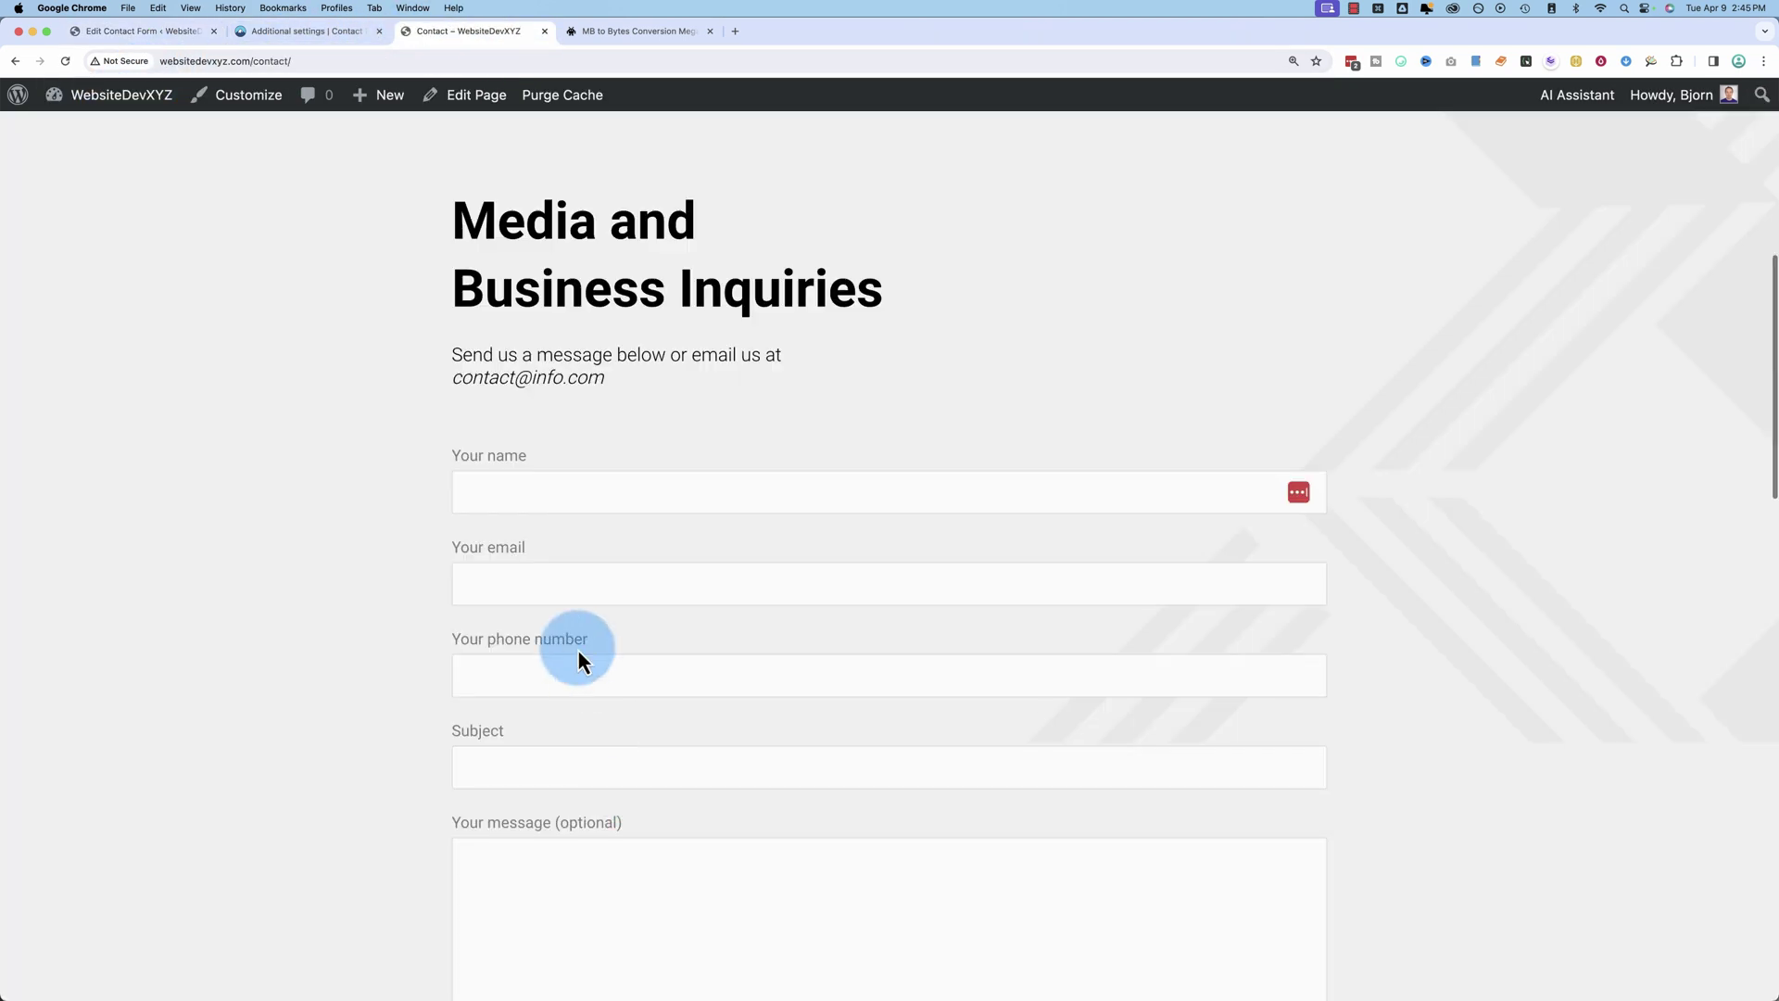
Step: Fill in the test form with 'Test Subject' and a test message, and attach bike-at-midnight.png
{"action": "scroll", "coordinate": [576, 648], "scroll_direction": "down", "scroll_amount": 3}
{"action": "left_click", "coordinate": [524, 246]}
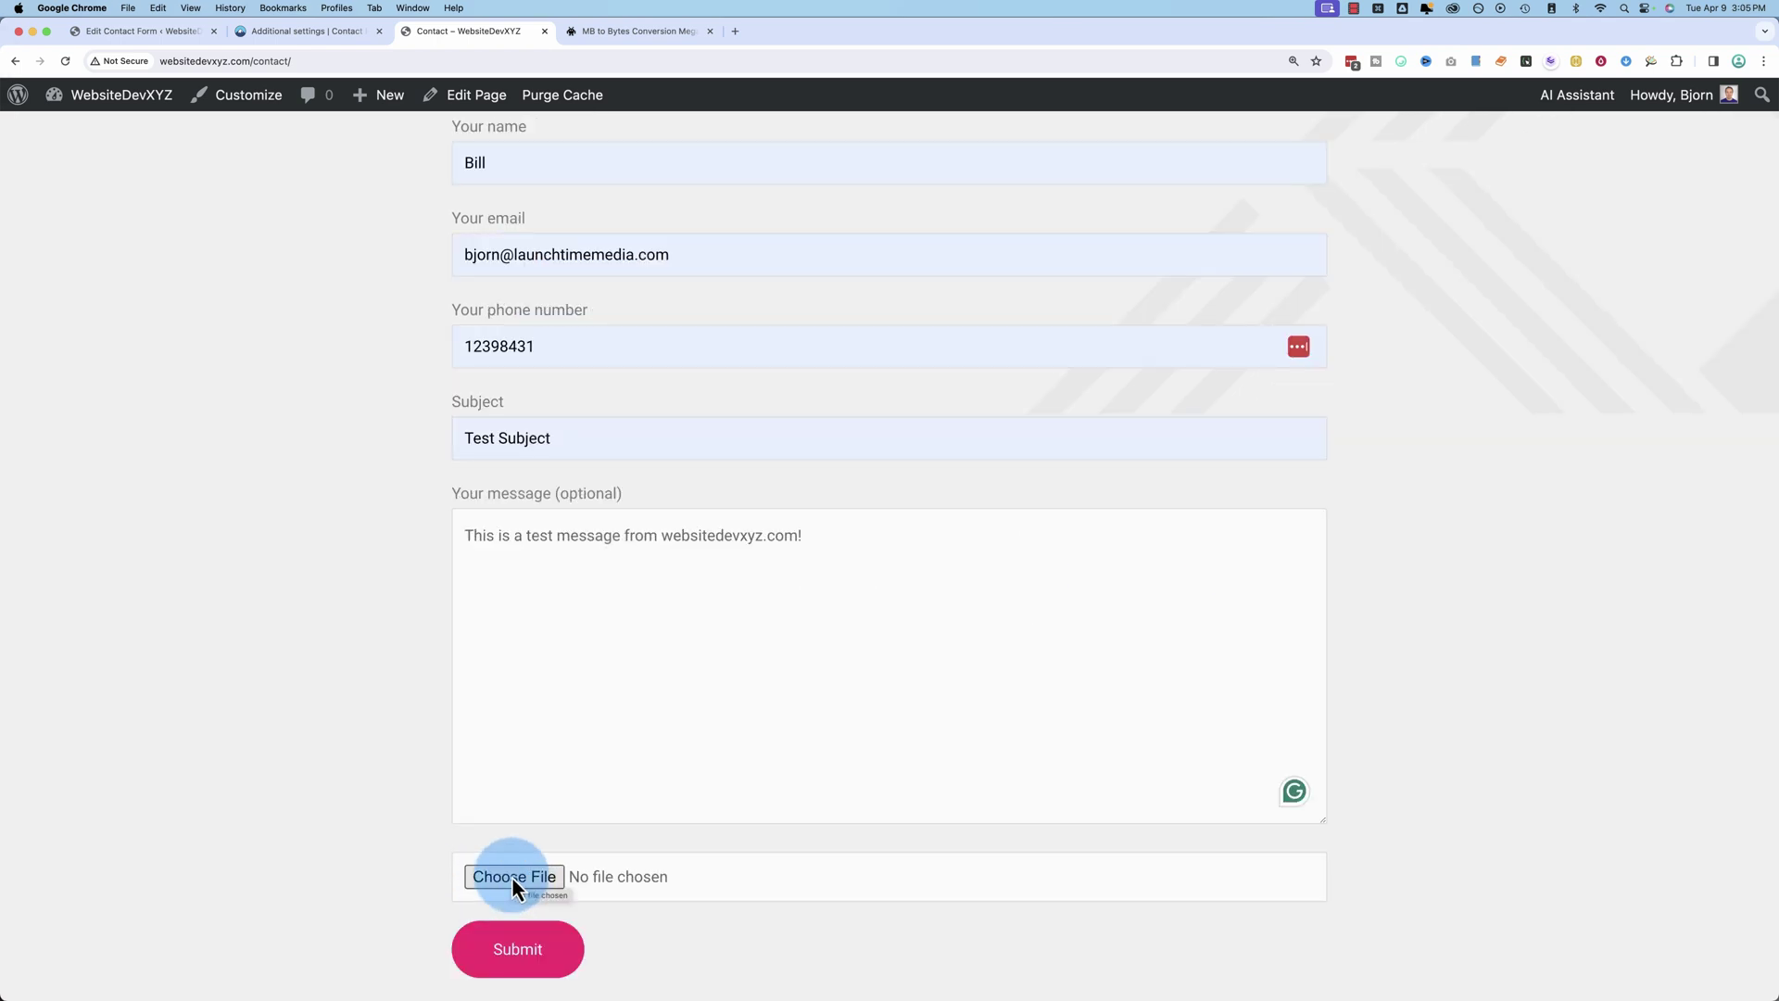
{"action": "left_click", "coordinate": [511, 876]}
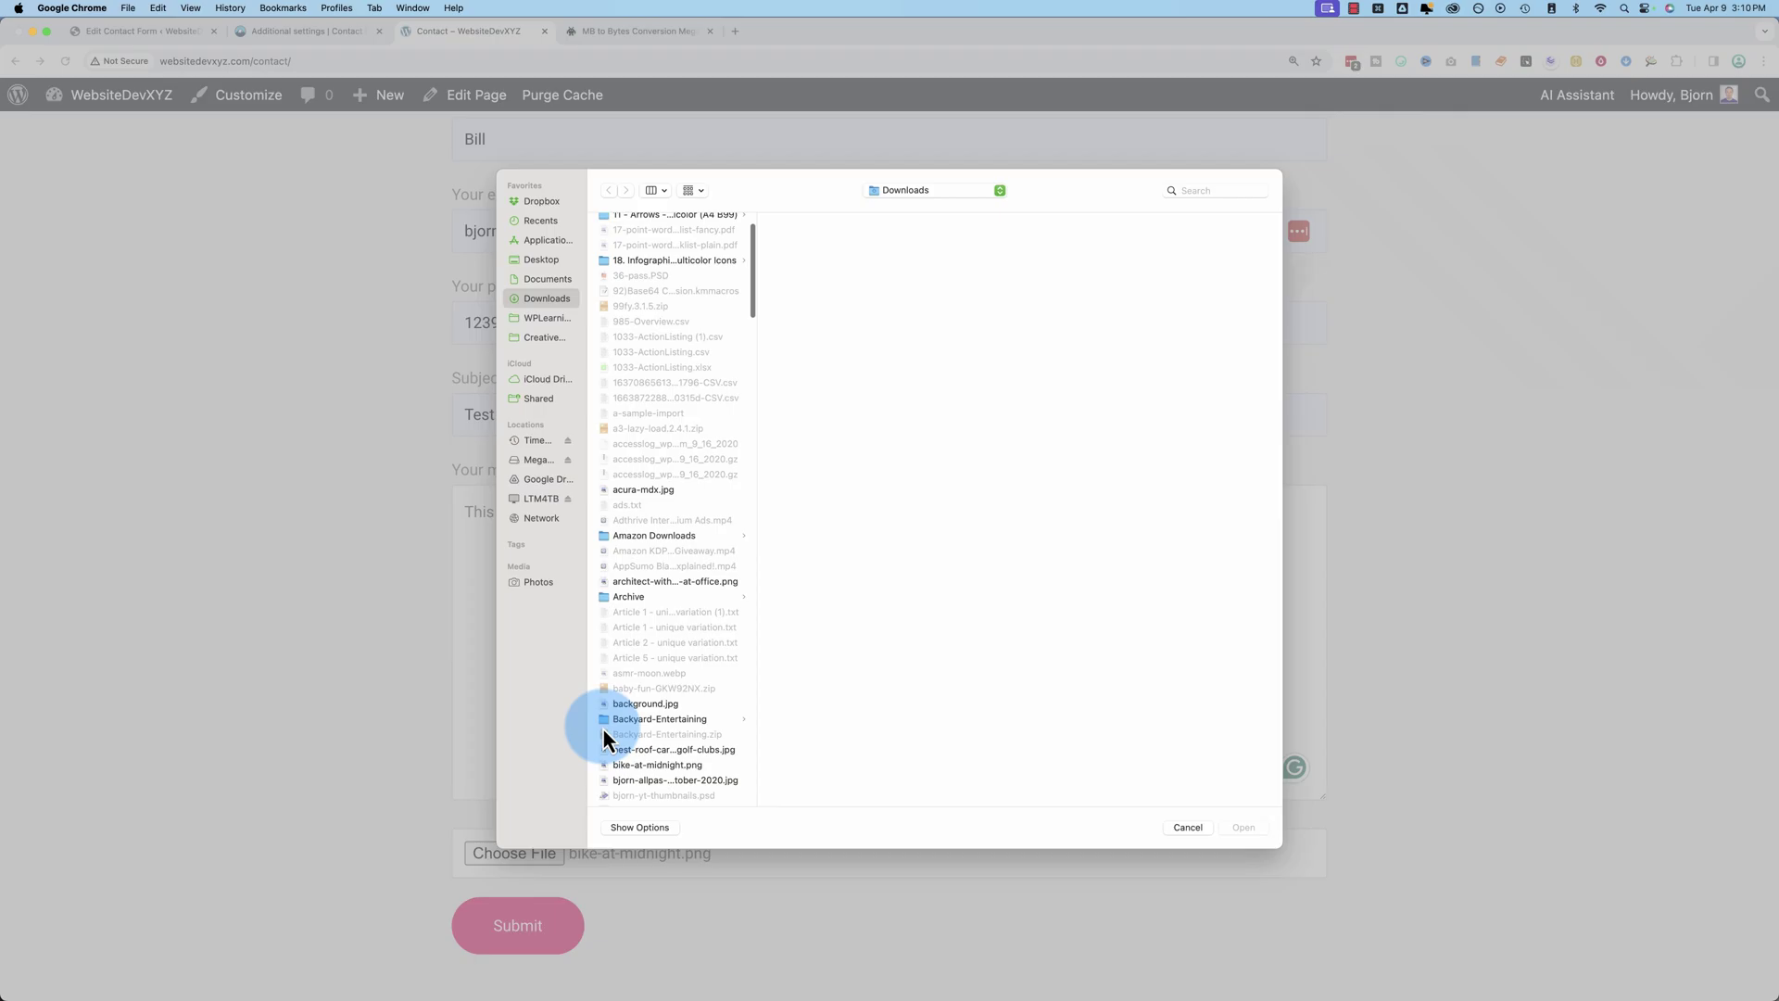
{"action": "scroll", "coordinate": [650, 709], "scroll_direction": "down", "scroll_amount": 5}
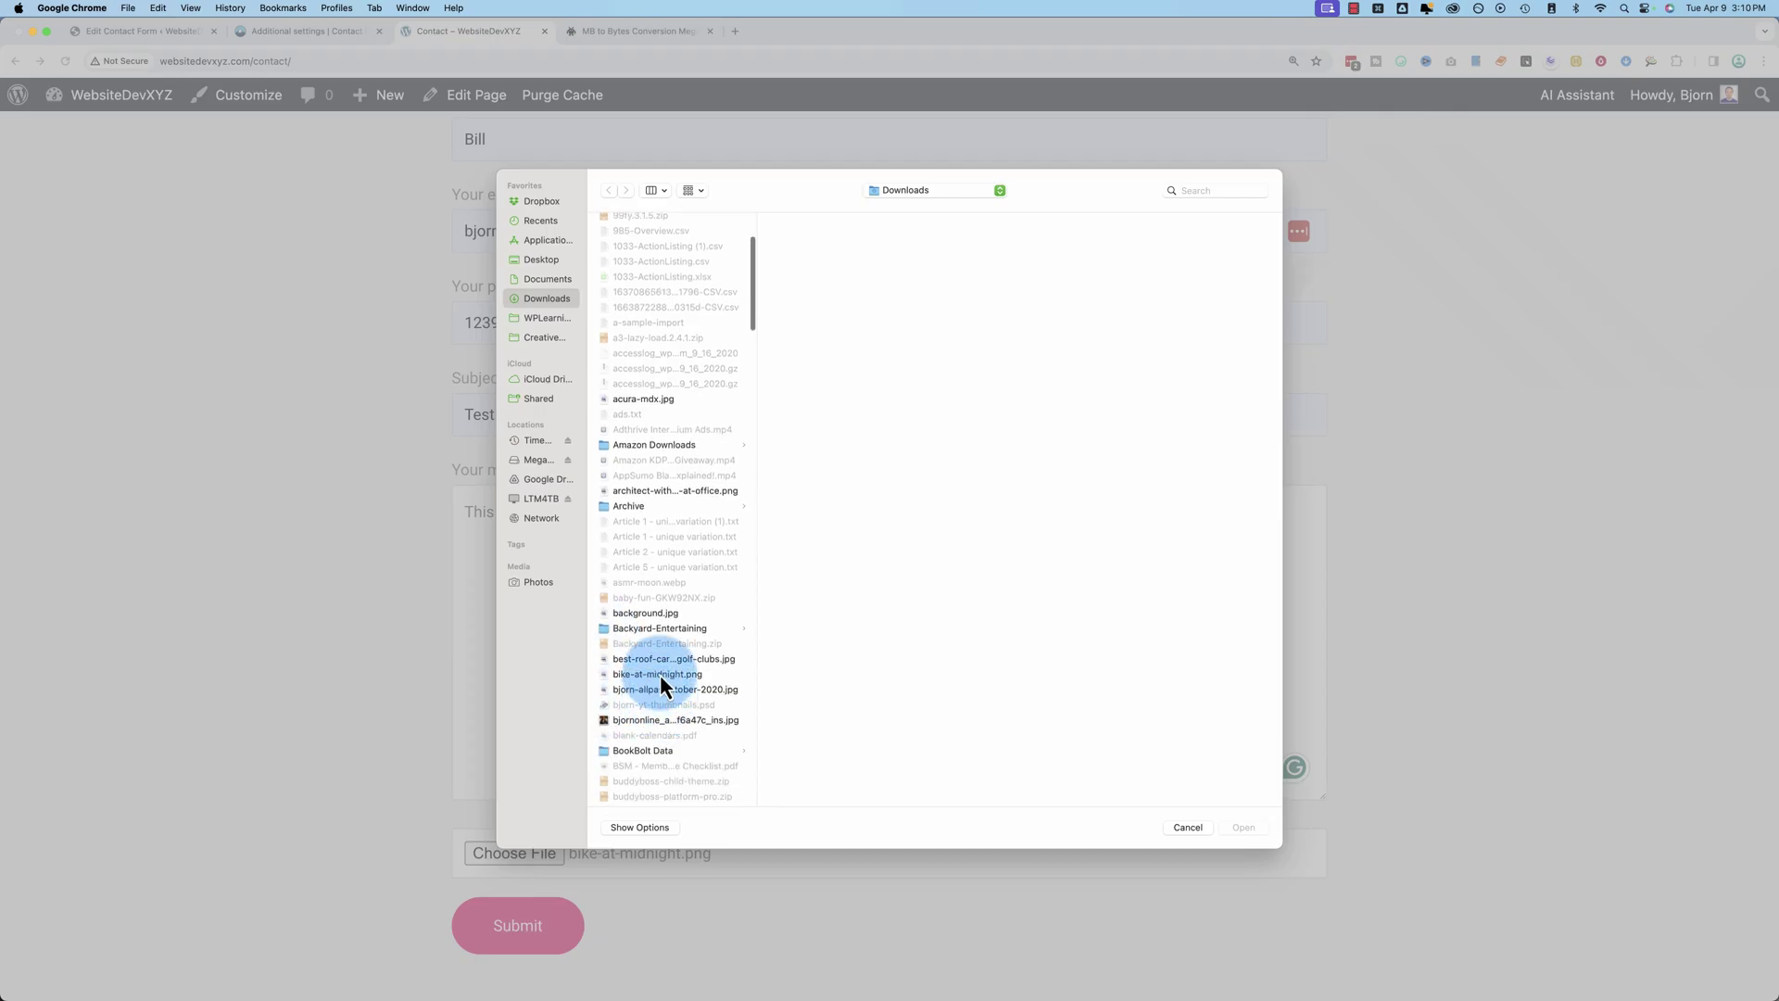
{"action": "left_click", "coordinate": [660, 674]}
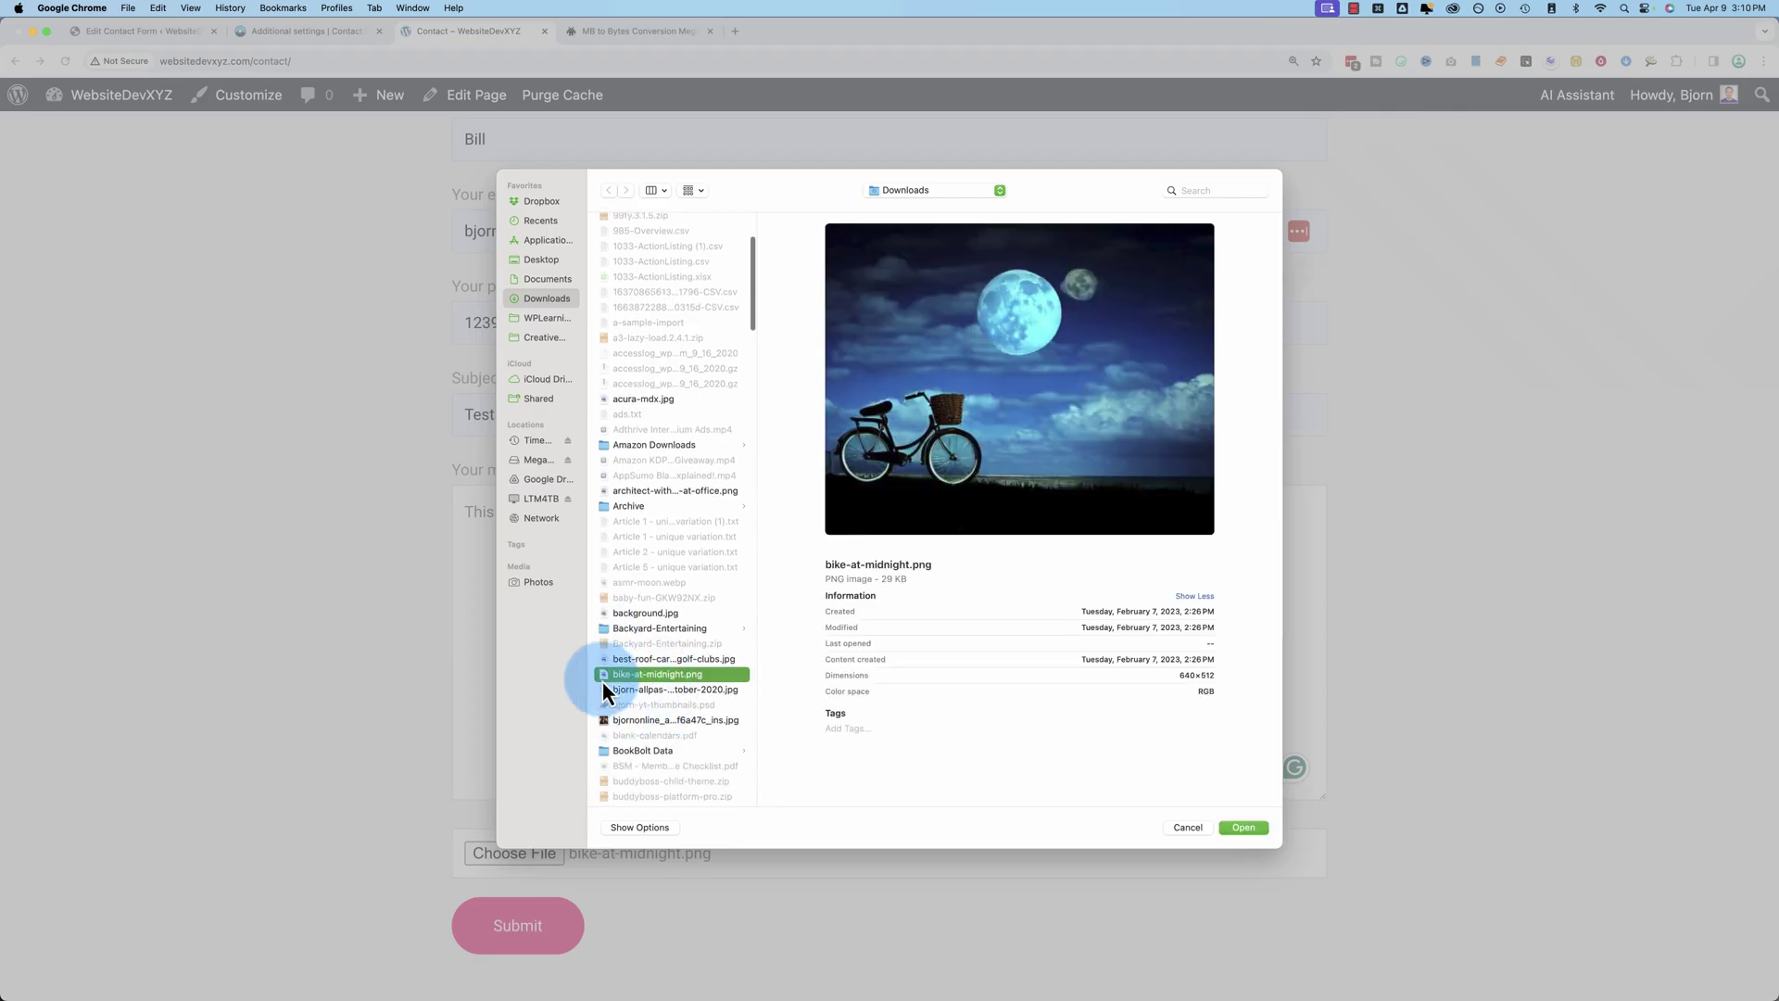
{"action": "left_click", "coordinate": [925, 577]}
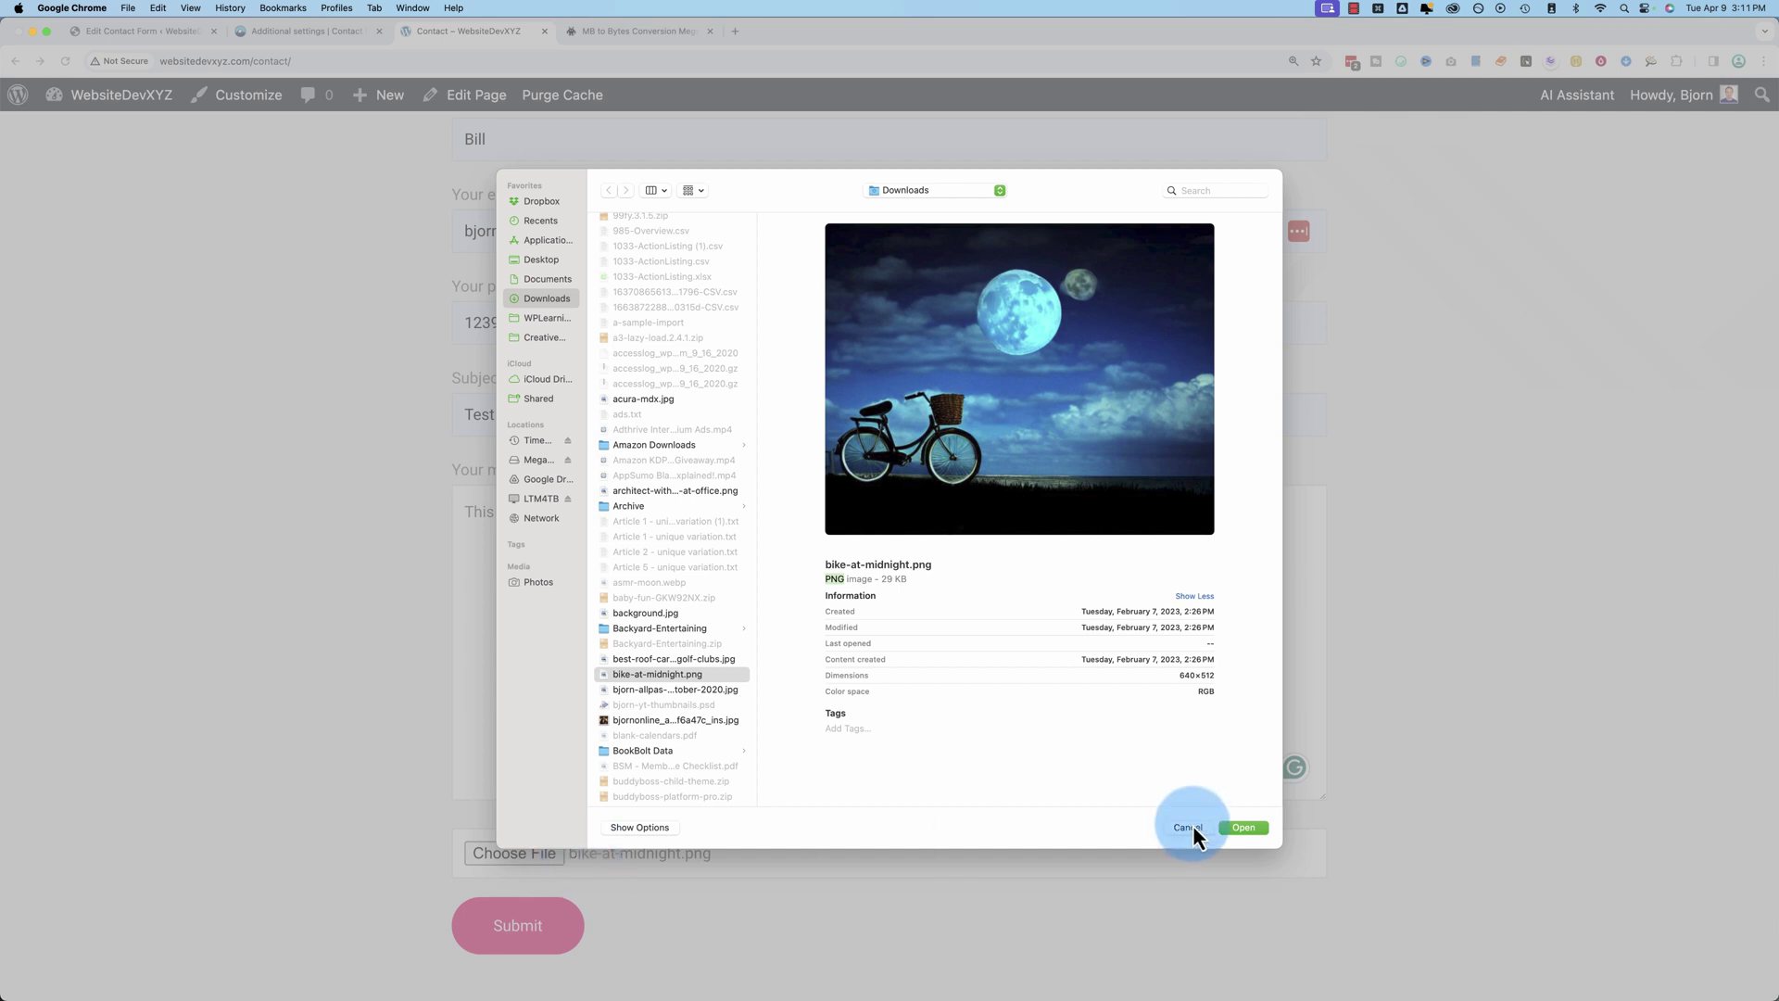
{"action": "left_click", "coordinate": [1243, 829]}
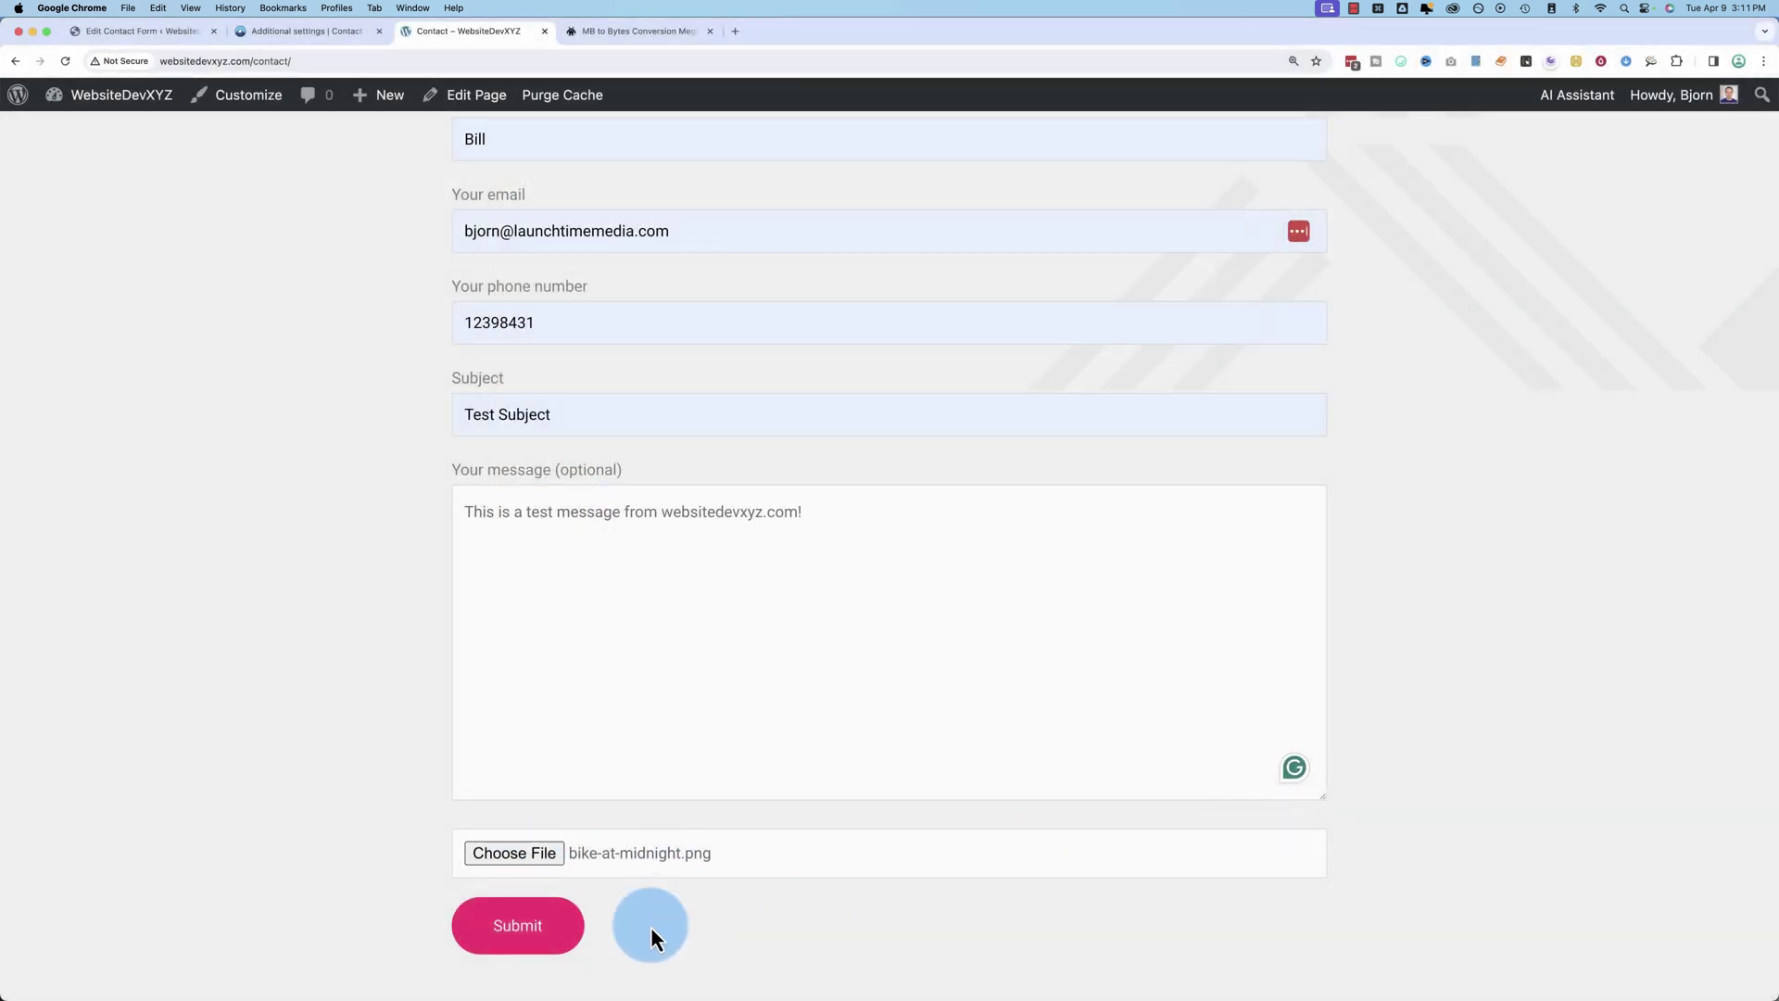
Step: Submit the test form and highlight the 'Thank you for your message' confirmation
{"action": "left_click", "coordinate": [553, 941]}
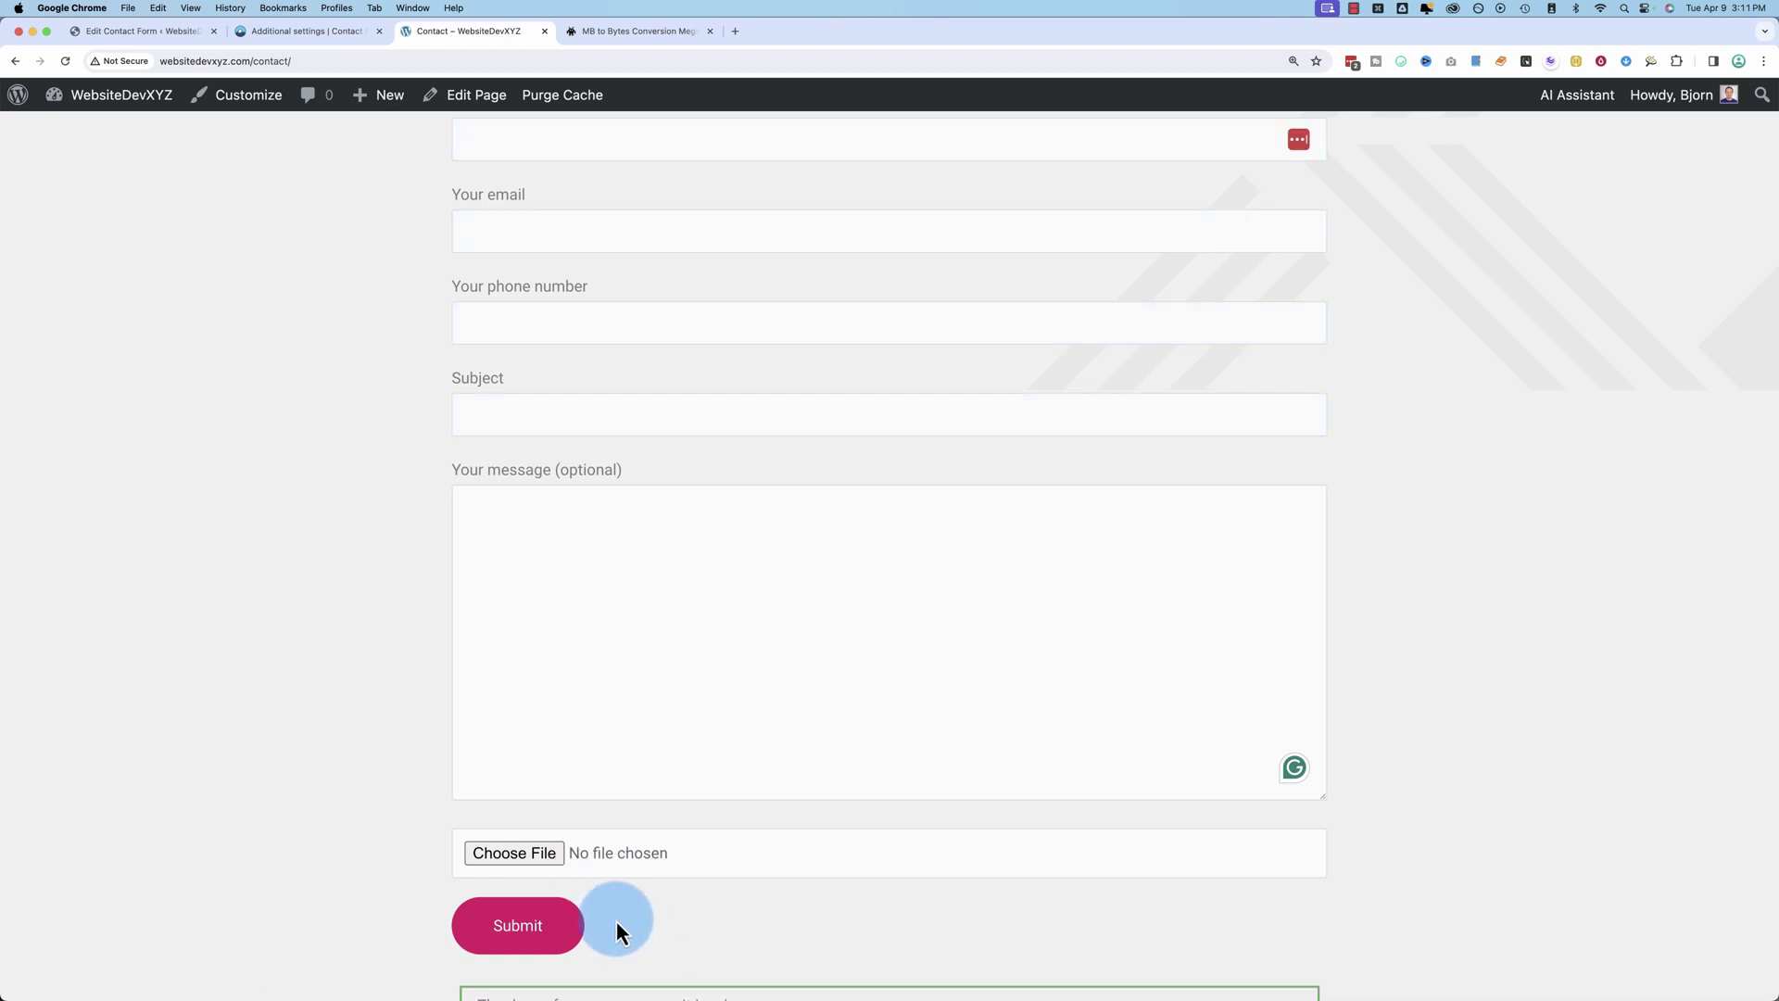
{"action": "scroll", "coordinate": [388, 899], "scroll_direction": "down", "scroll_amount": 2}
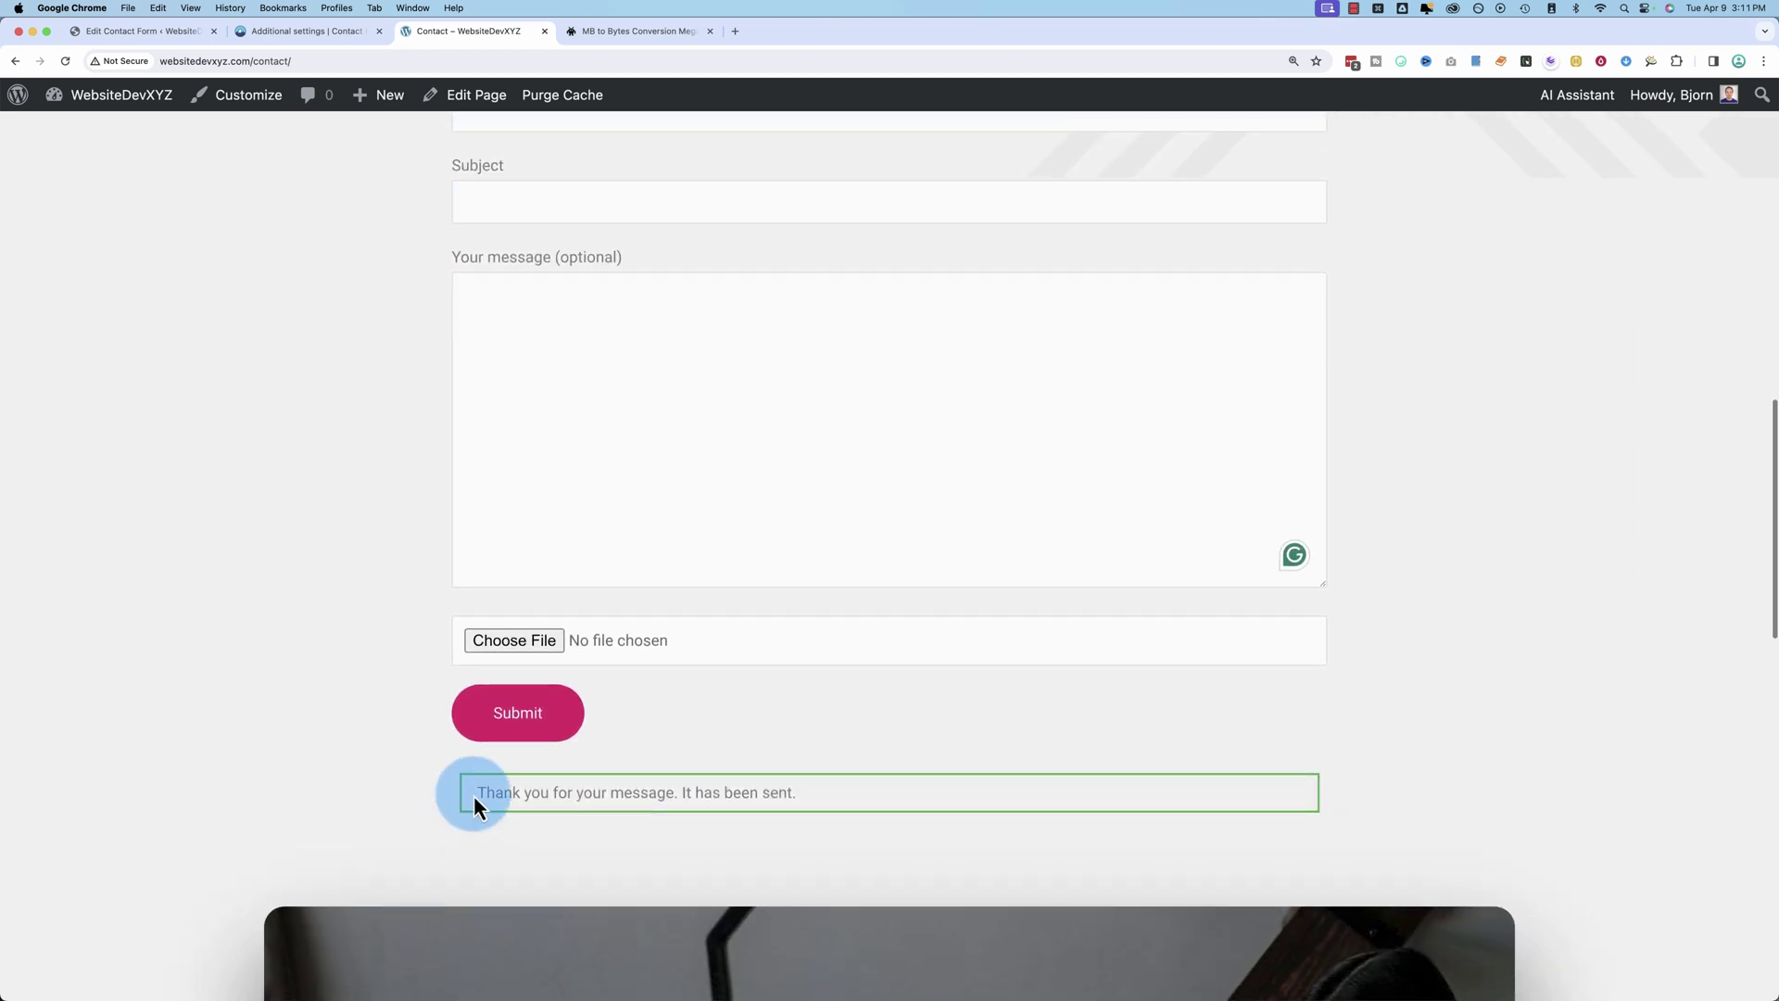
{"action": "left_click_drag", "start_coordinate": [474, 795], "coordinate": [884, 792]}
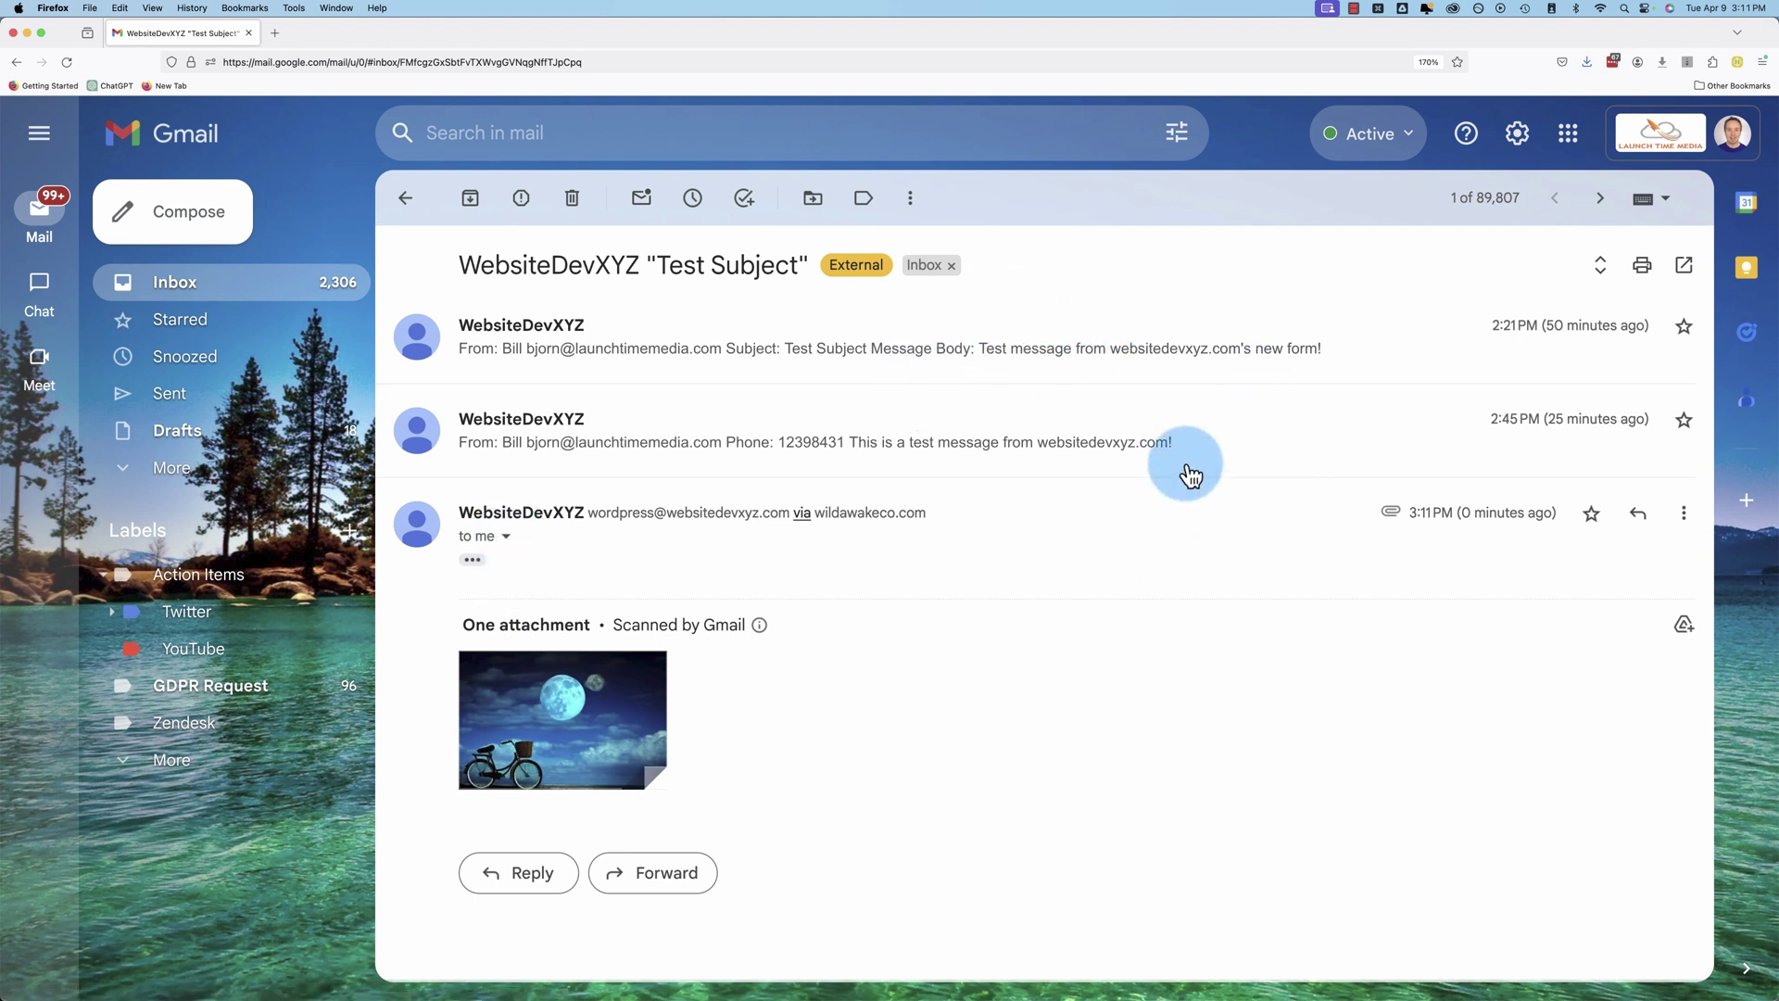
Step: Expand the trimmed notification email and highlight its sender details and message body
{"action": "left_click", "coordinate": [472, 561]}
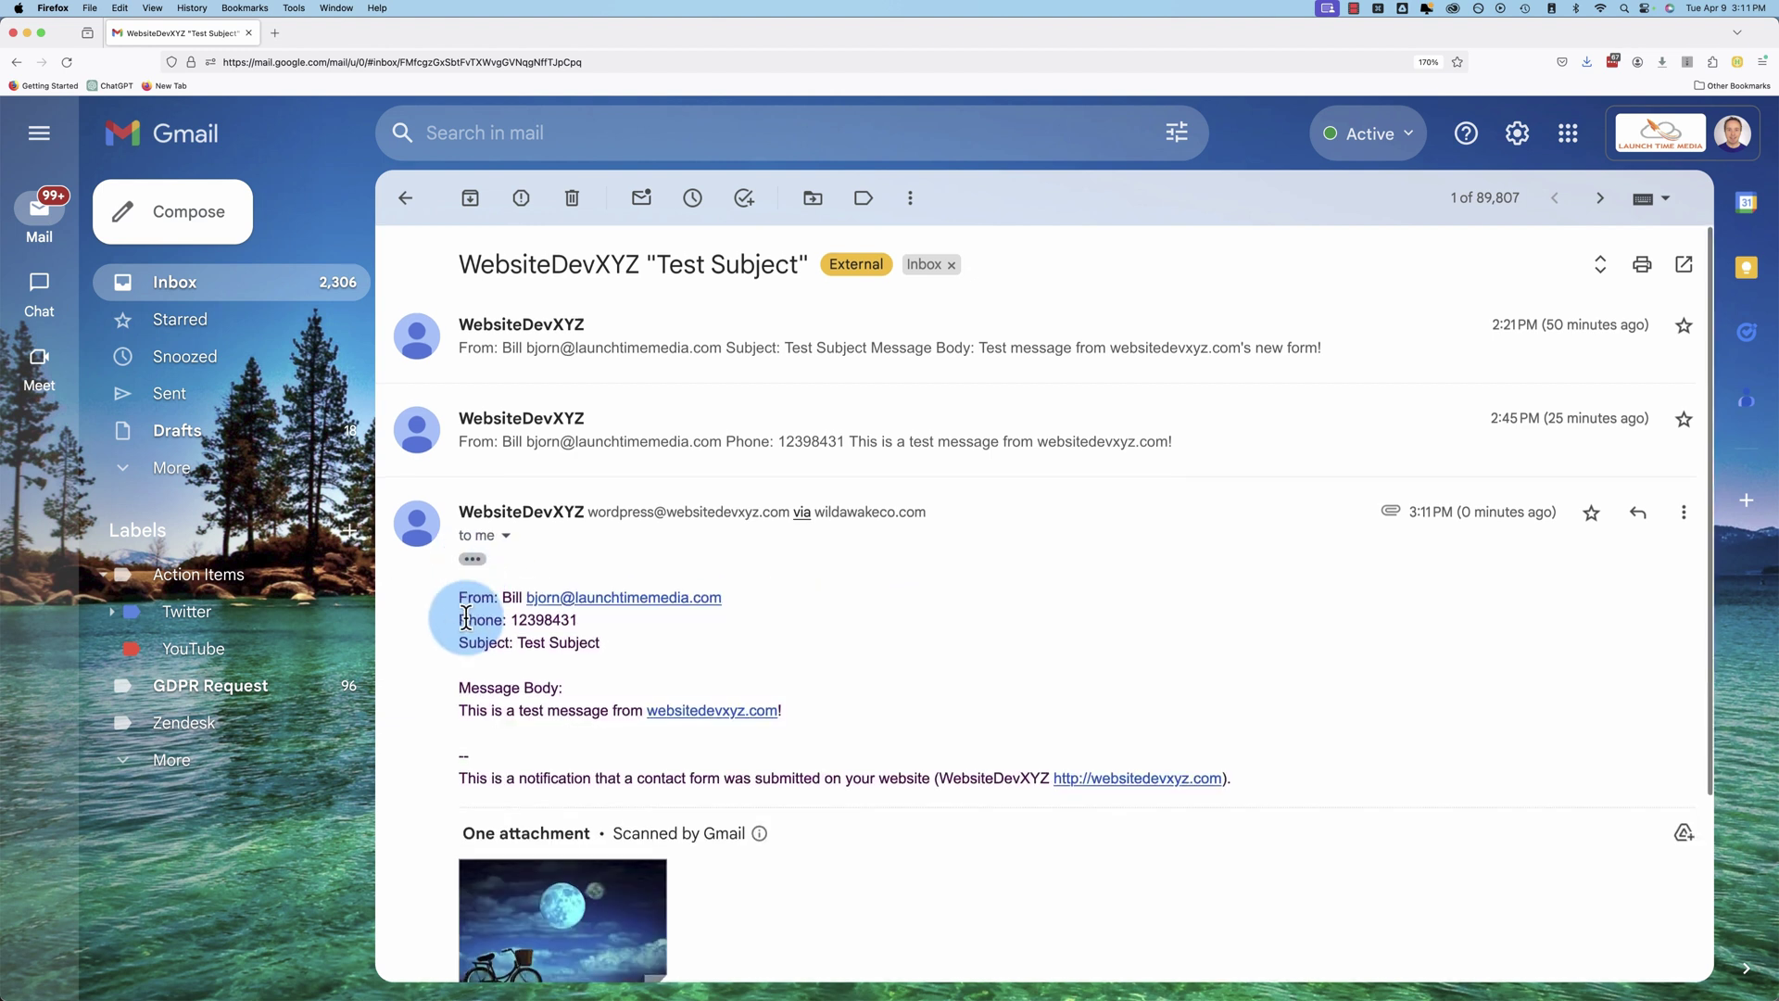
{"action": "scroll", "coordinate": [472, 618], "scroll_direction": "down", "scroll_amount": 2}
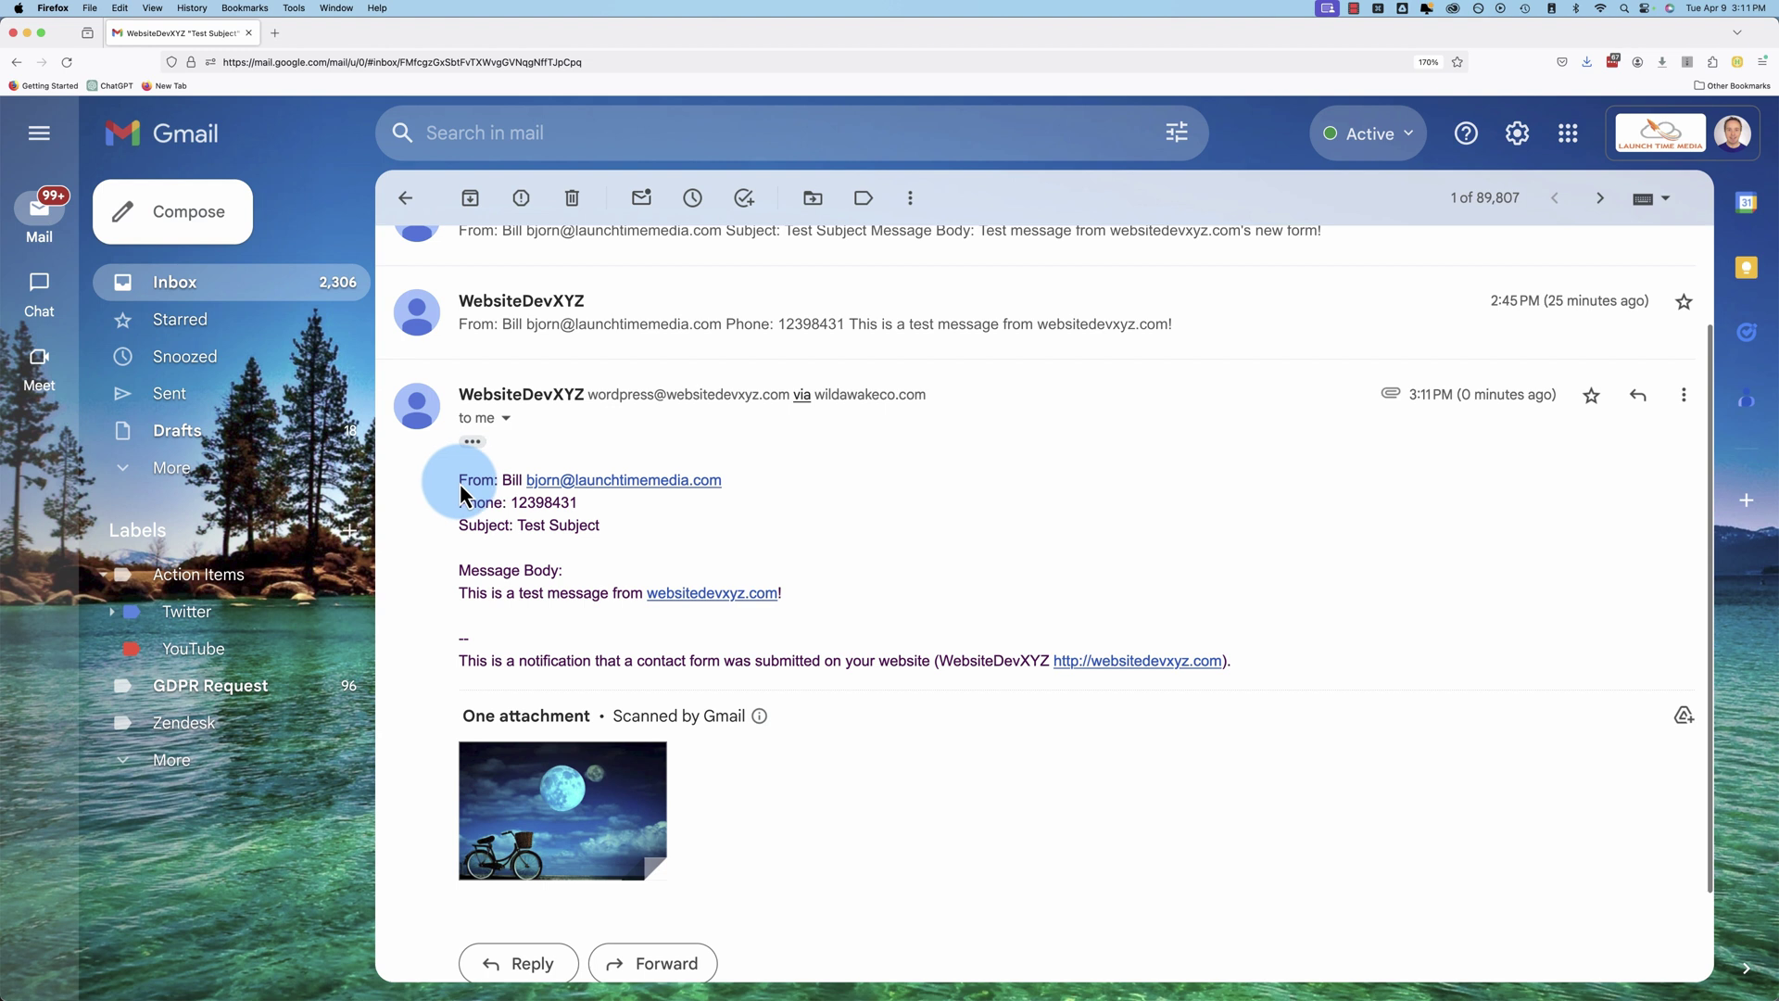
{"action": "left_click_drag", "start_coordinate": [457, 476], "coordinate": [794, 488]}
{"action": "left_click", "coordinate": [806, 491]}
{"action": "scroll", "coordinate": [460, 521], "scroll_direction": "down", "scroll_amount": 2}
{"action": "left_click", "coordinate": [787, 491]}
{"action": "left_click_drag", "start_coordinate": [460, 465], "coordinate": [568, 469]}
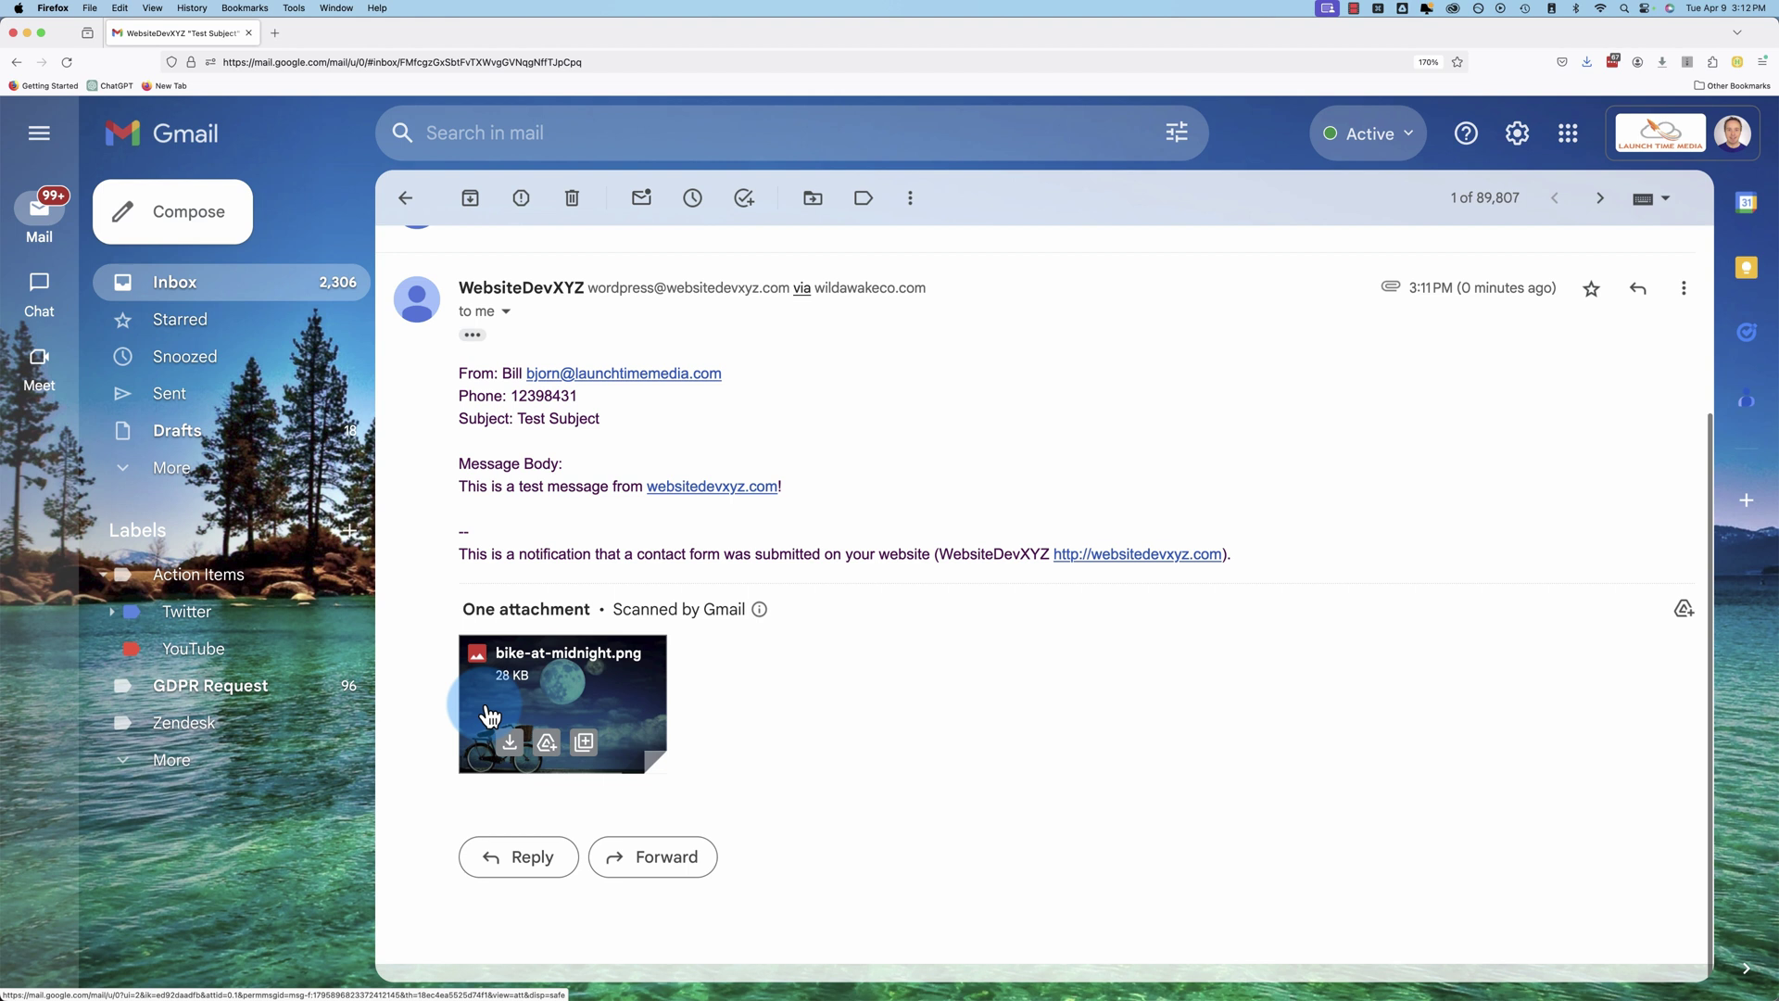
Step: Preview the 28 KB bike-at-midnight.png attachment, then close the preview
{"action": "left_click", "coordinate": [629, 679]}
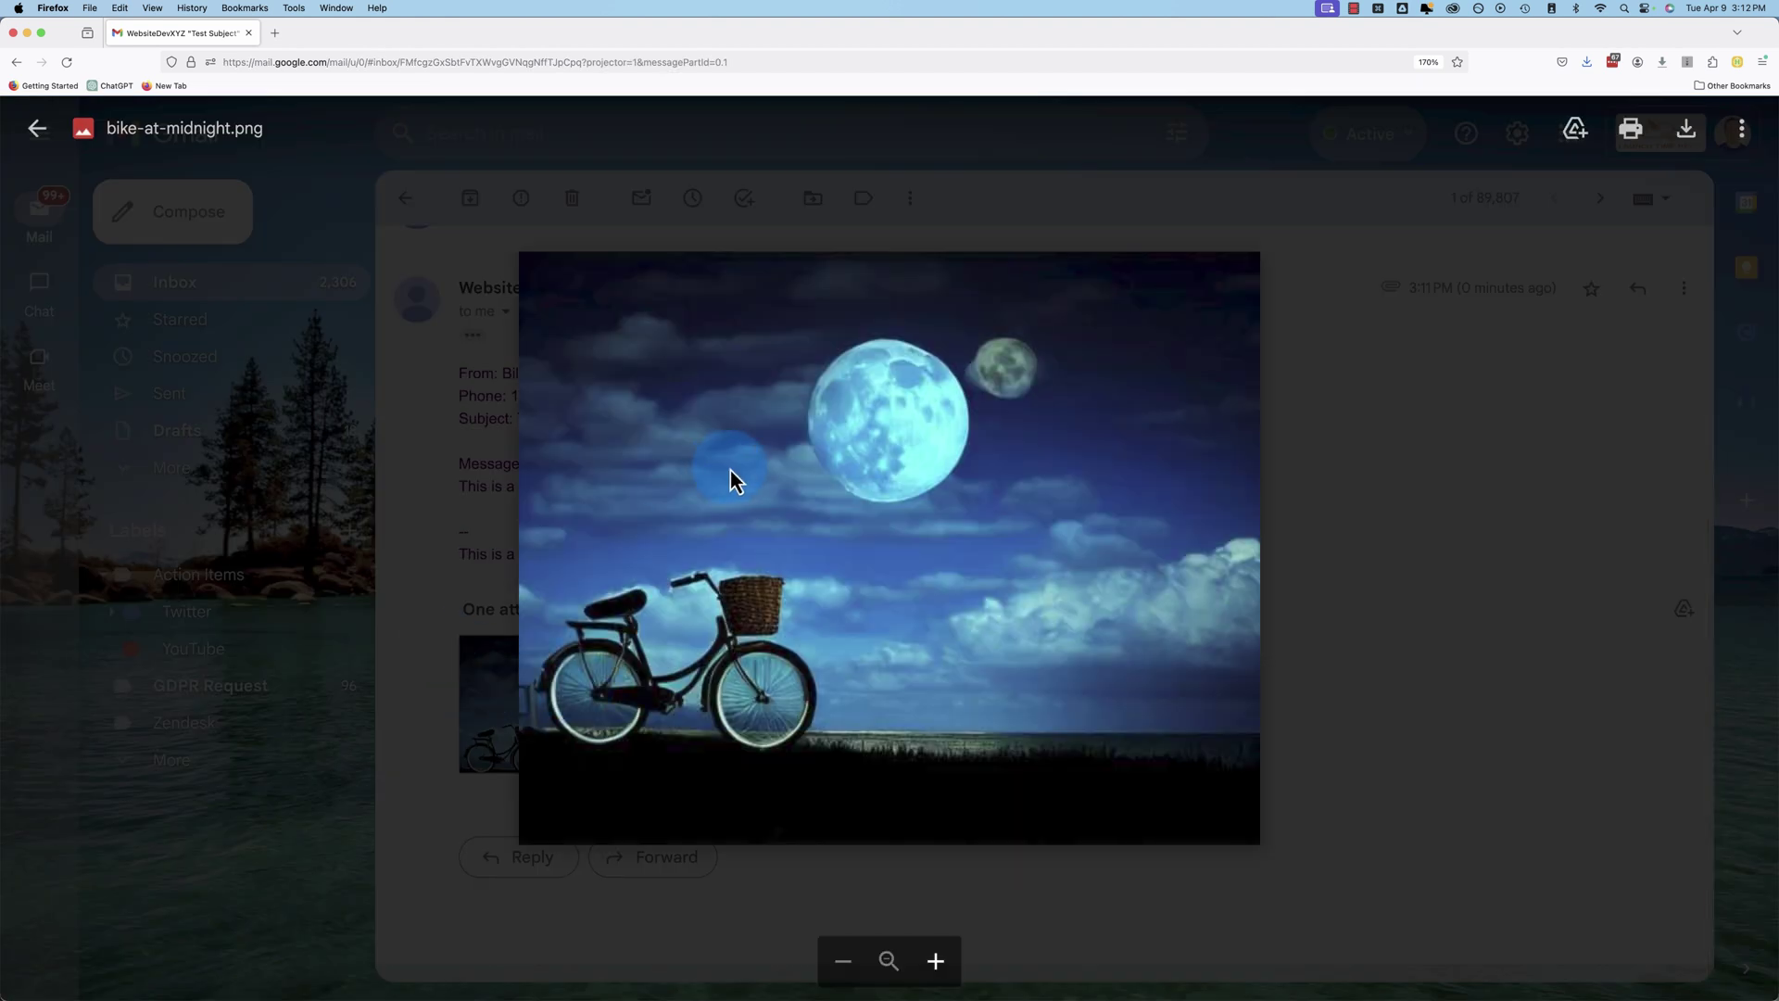
{"action": "left_click", "coordinate": [421, 639]}
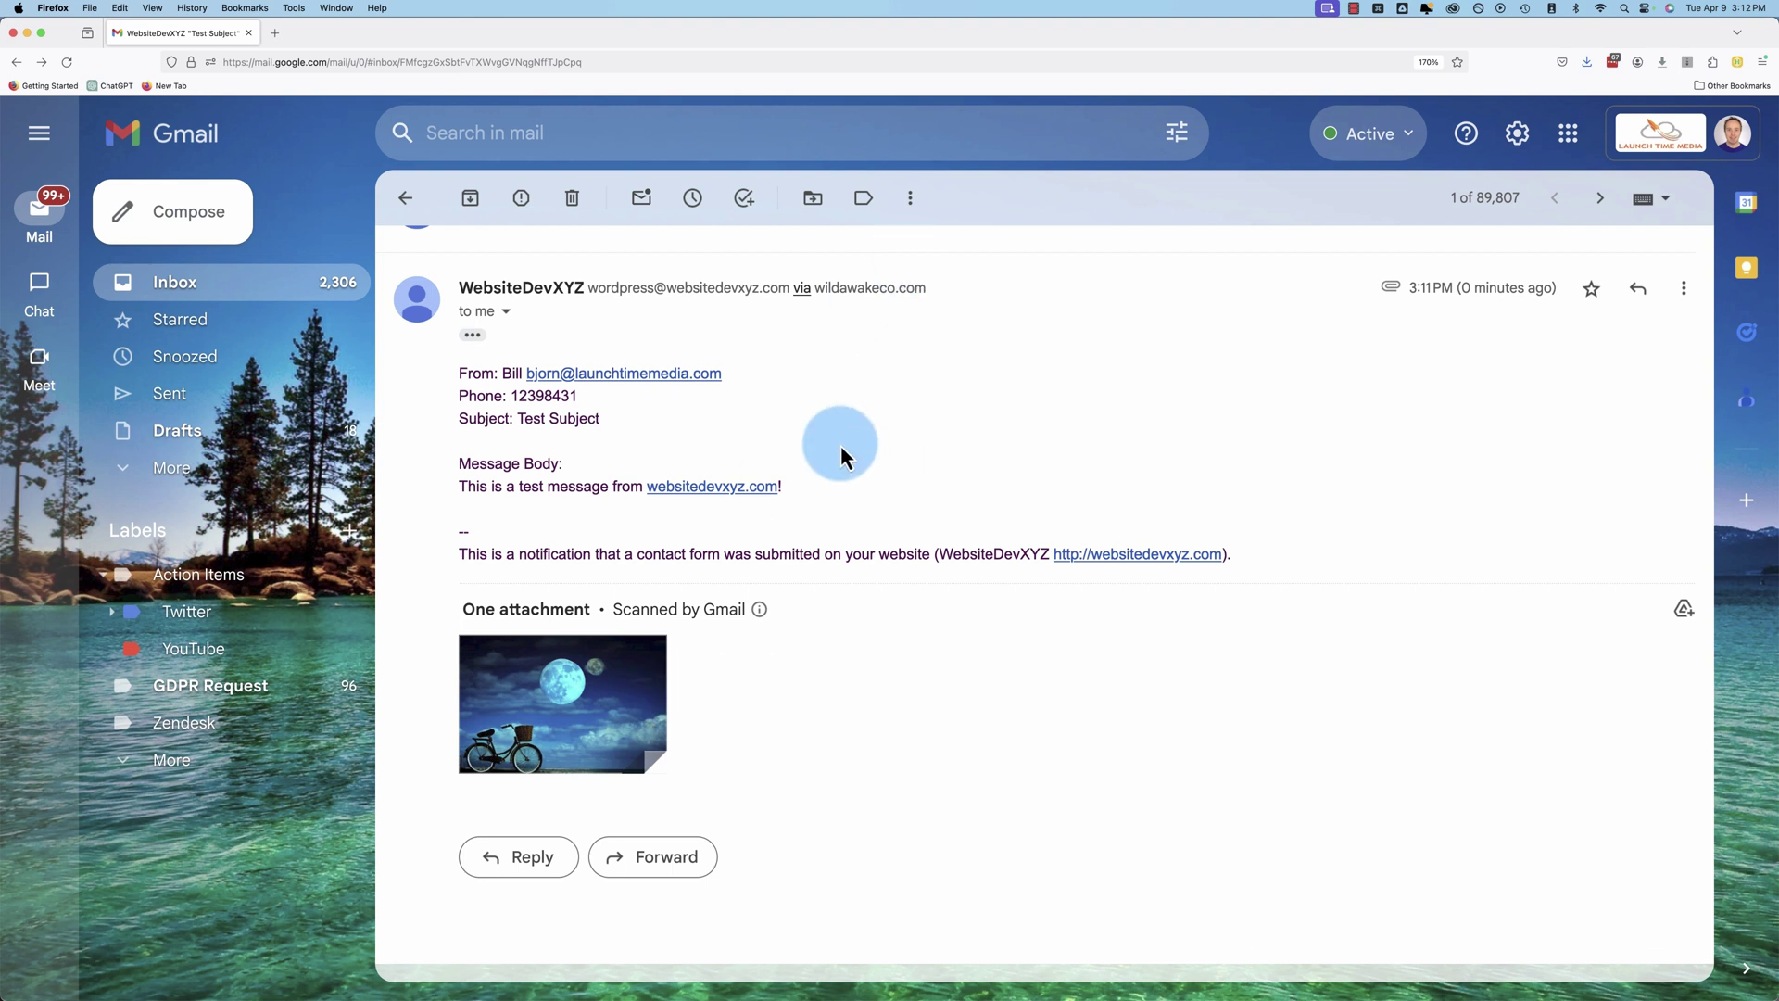
{"action": "key", "text": "super+Tab"}
Step: Return to Chrome and scroll up through the cleared Contact page form
{"action": "key", "text": "super+Tab"}
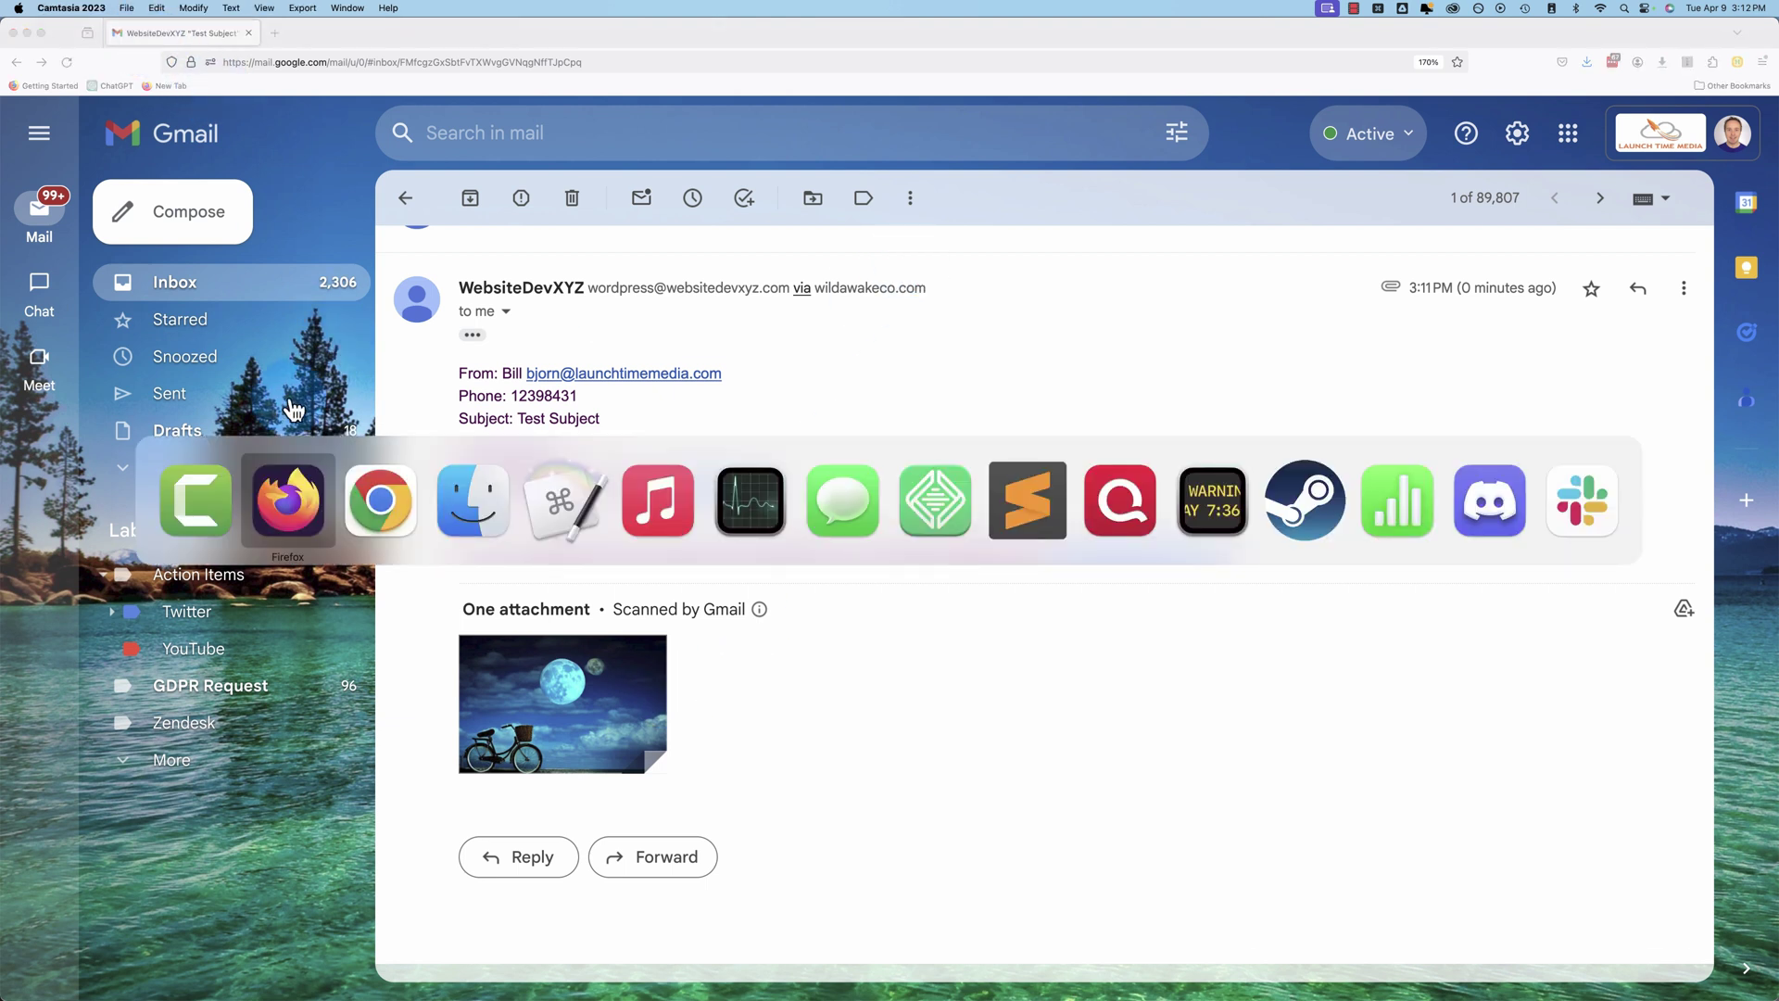
{"action": "key", "text": "super+Tab"}
{"action": "scroll", "coordinate": [345, 494], "scroll_direction": "up", "scroll_amount": 3}
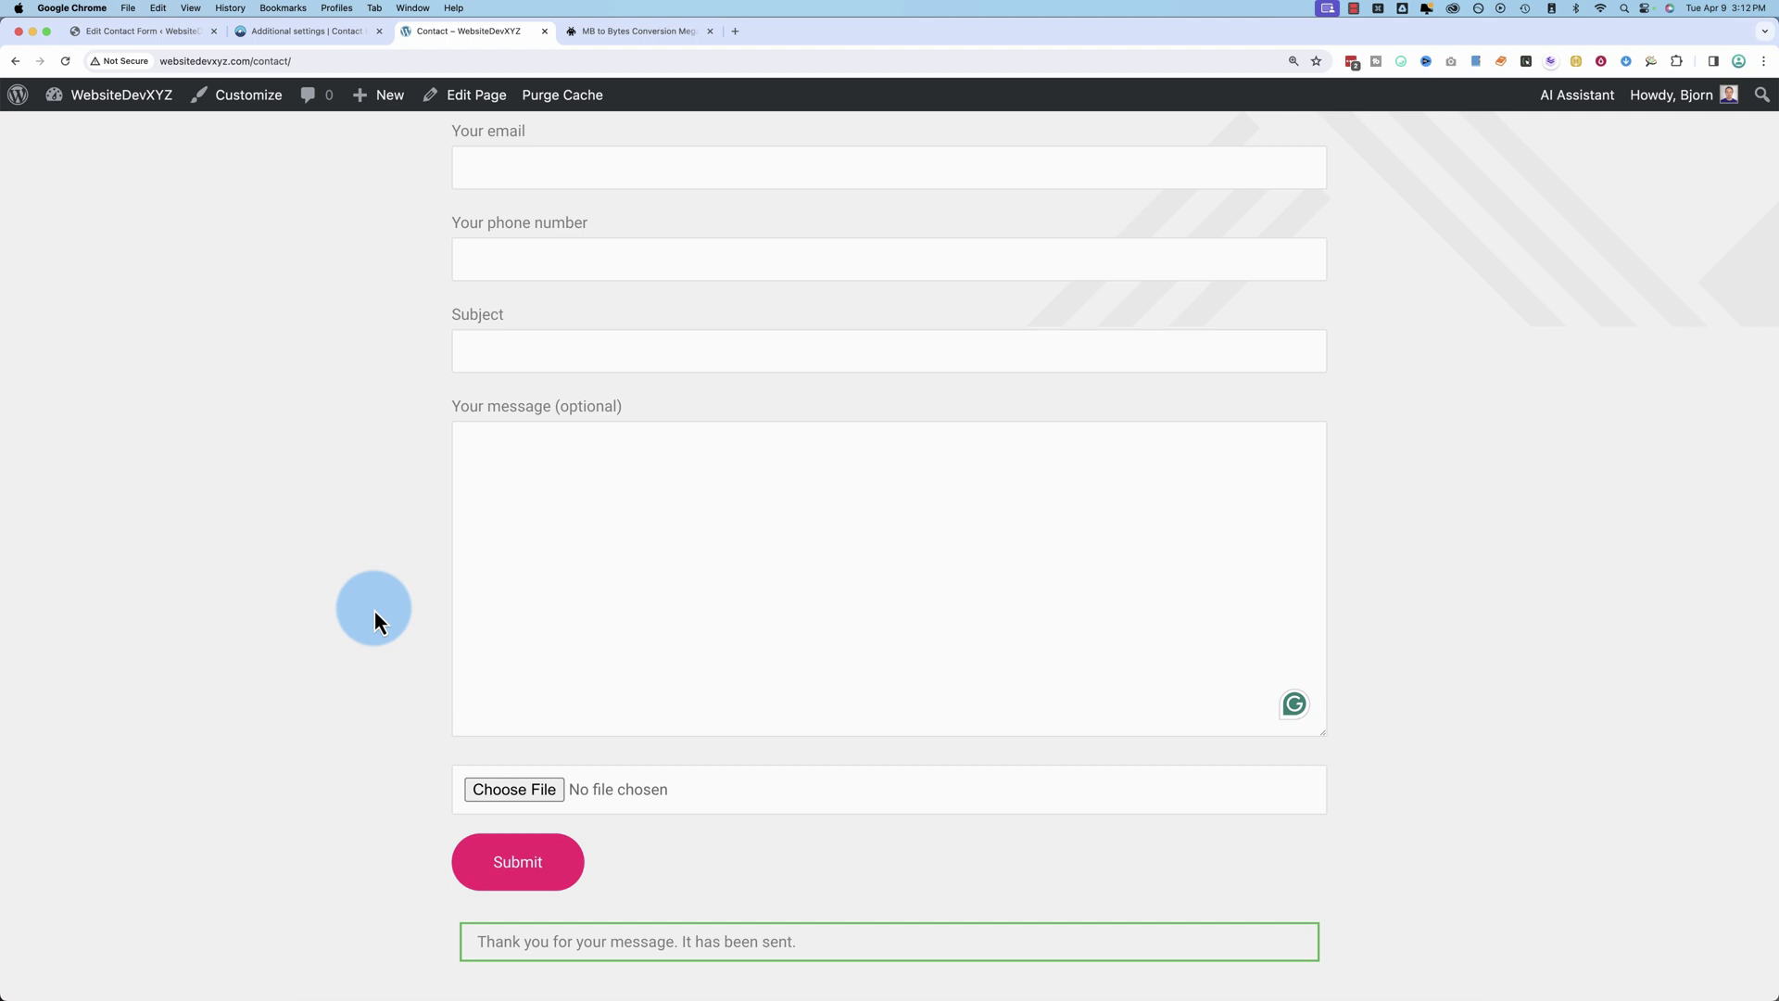
{"action": "scroll", "coordinate": [374, 610], "scroll_direction": "up", "scroll_amount": 2}
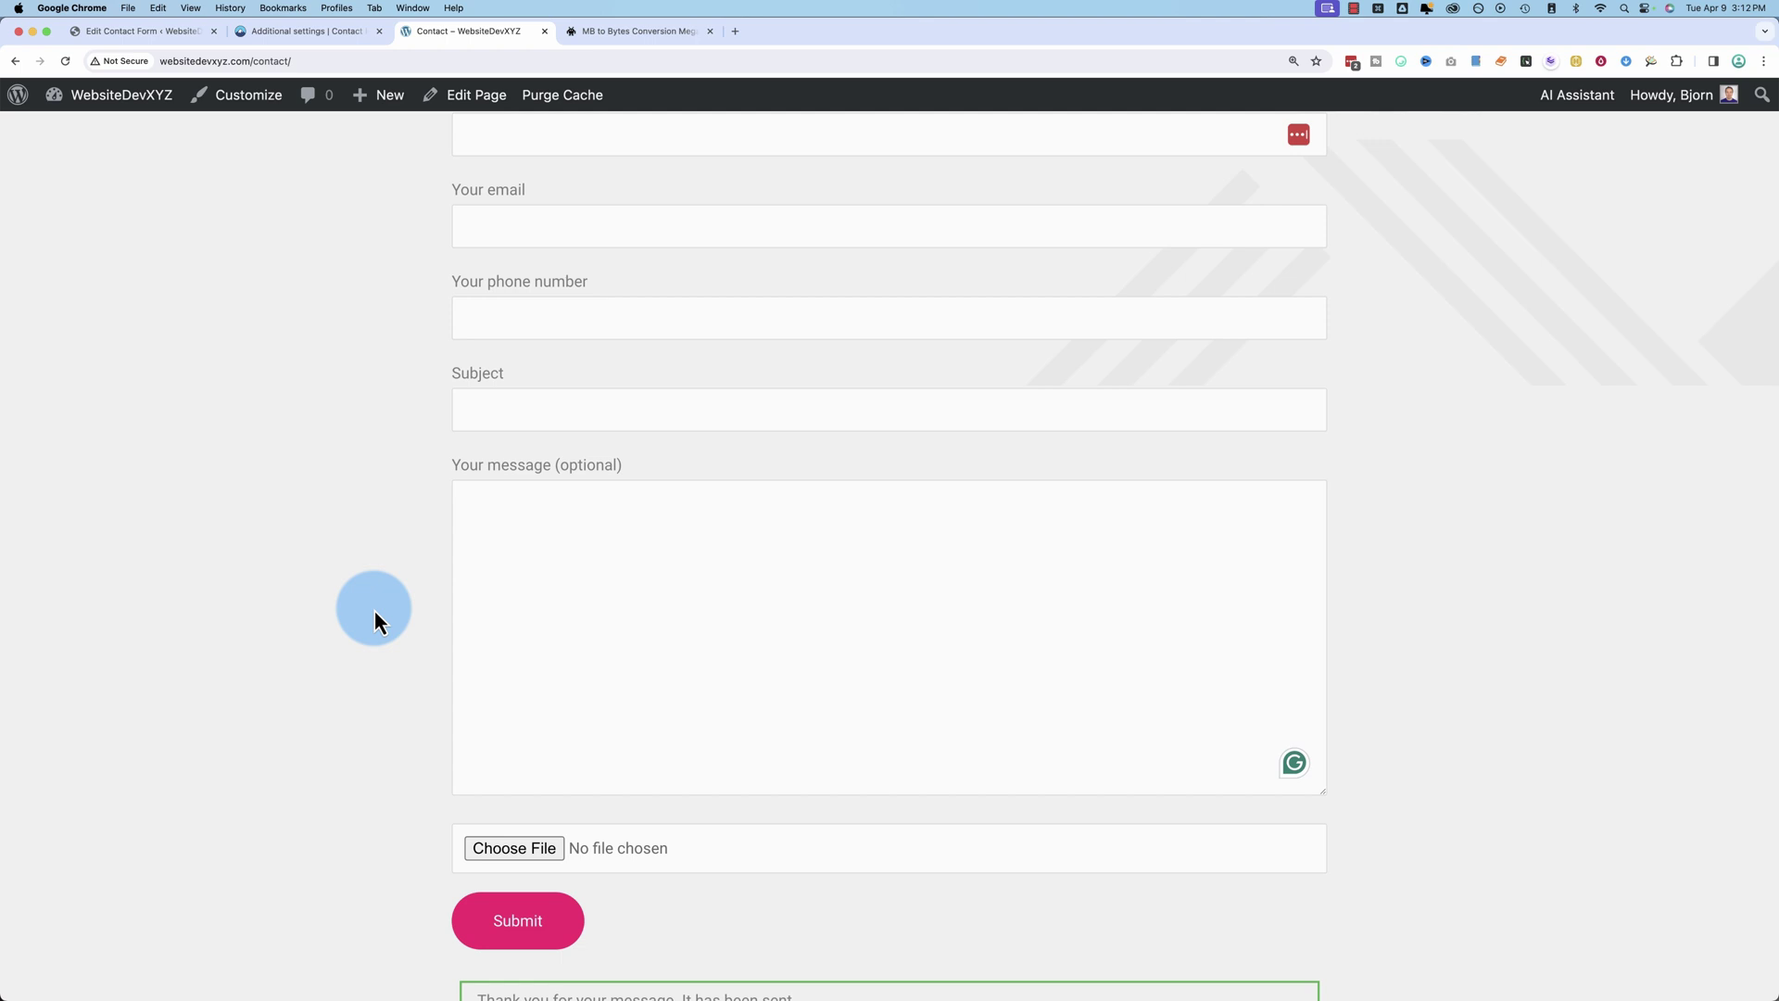
{"action": "scroll", "coordinate": [374, 610], "scroll_direction": "up", "scroll_amount": 1}
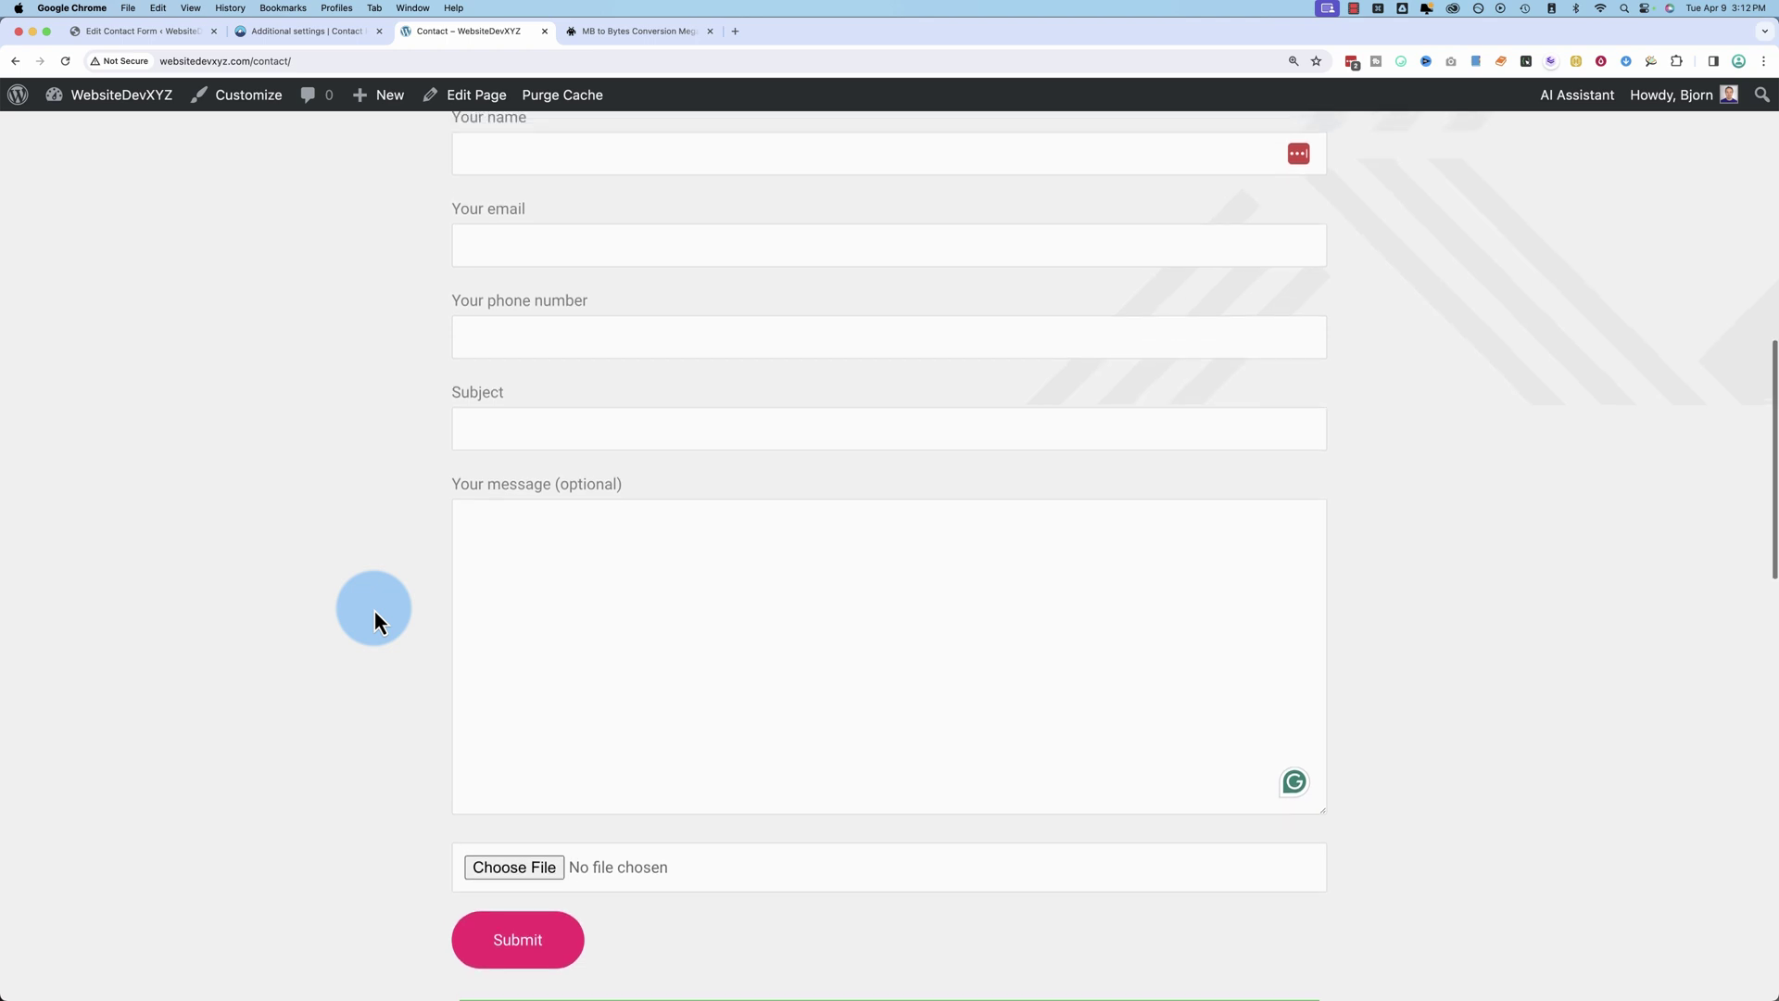
{"action": "scroll", "coordinate": [374, 610], "scroll_direction": "up", "scroll_amount": 1}
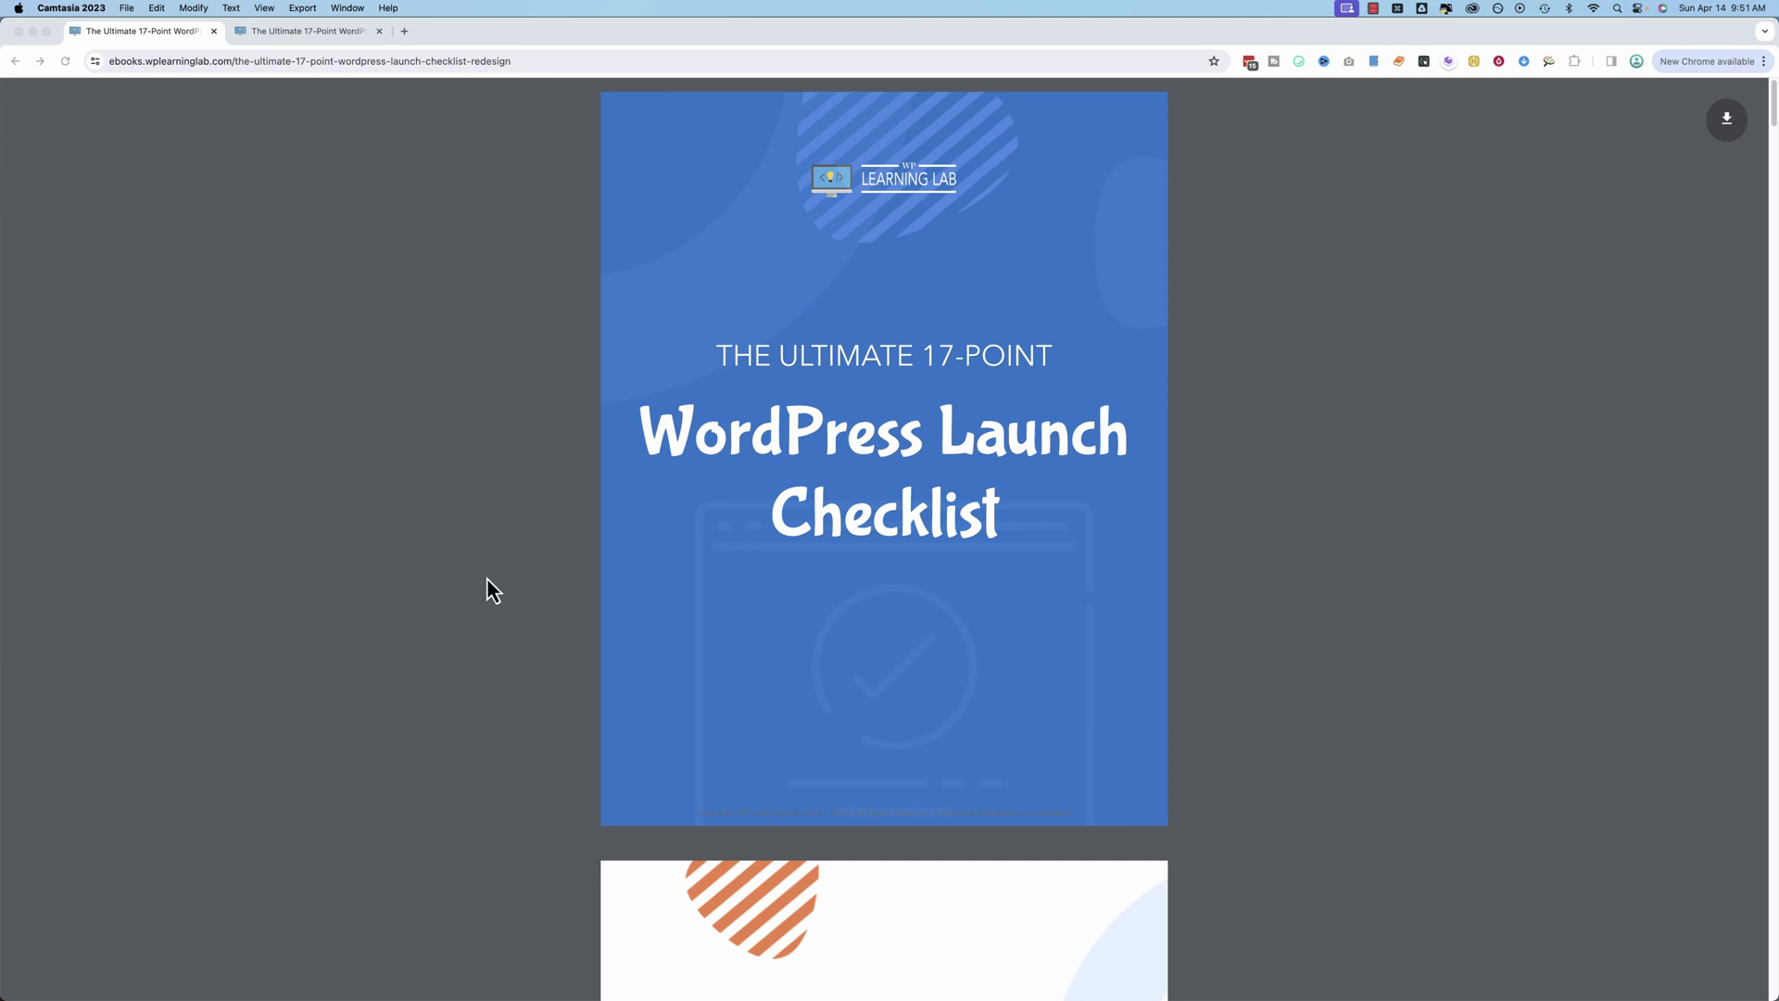
Step: Scroll through the redesigned checklist ebook, jump back to its cover, and scroll down again
{"action": "scroll", "coordinate": [487, 576], "scroll_direction": "down", "scroll_amount": 20}
{"action": "scroll", "coordinate": [534, 567], "scroll_direction": "down", "scroll_amount": 9}
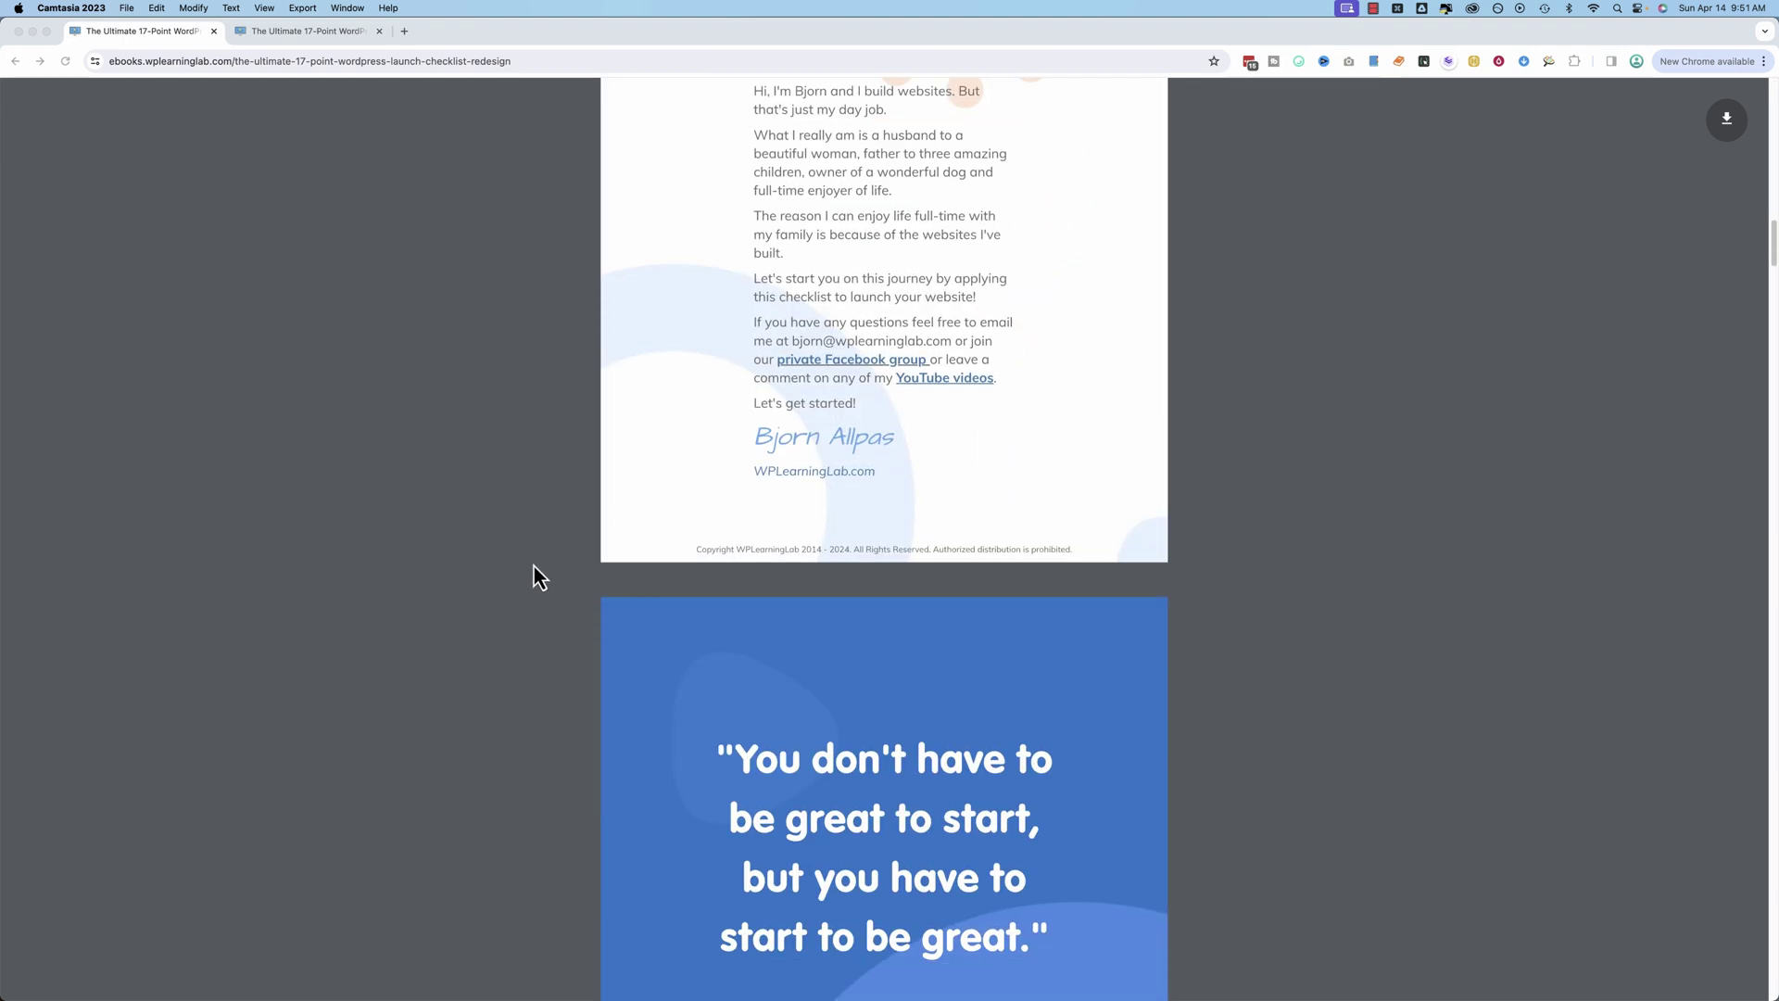
{"action": "scroll", "coordinate": [534, 567], "scroll_direction": "down", "scroll_amount": 9}
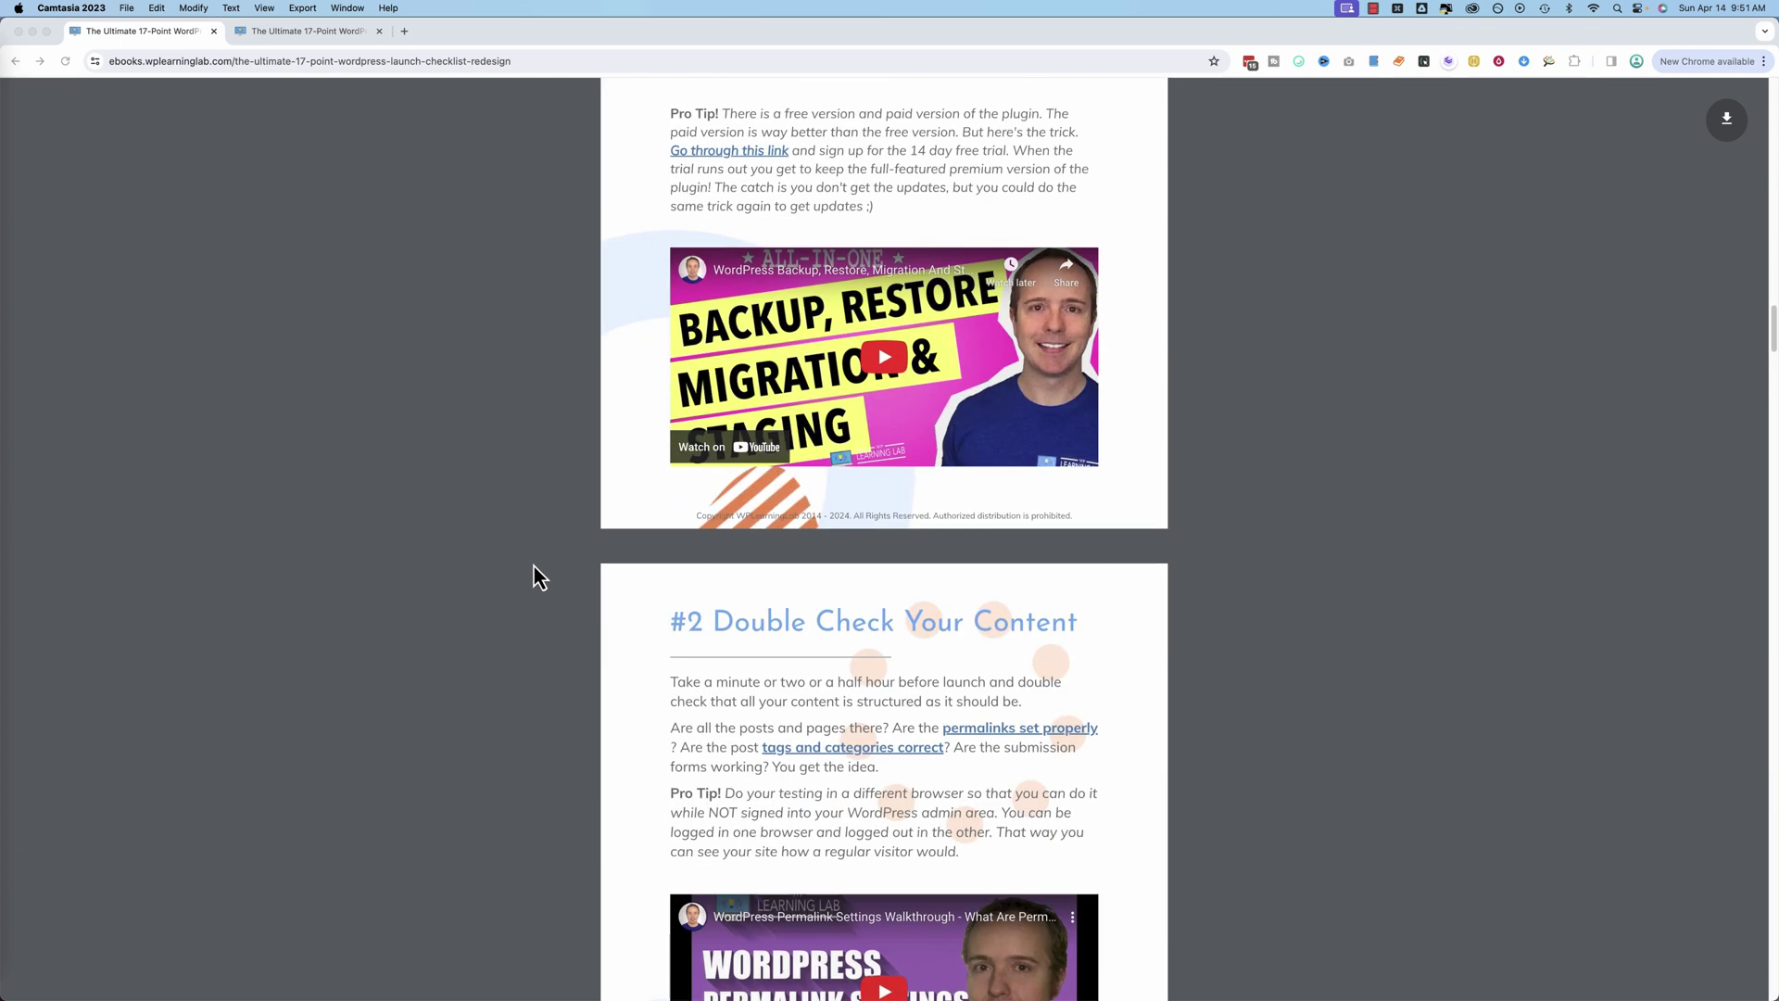
{"action": "scroll", "coordinate": [534, 565], "scroll_direction": "down", "scroll_amount": 6}
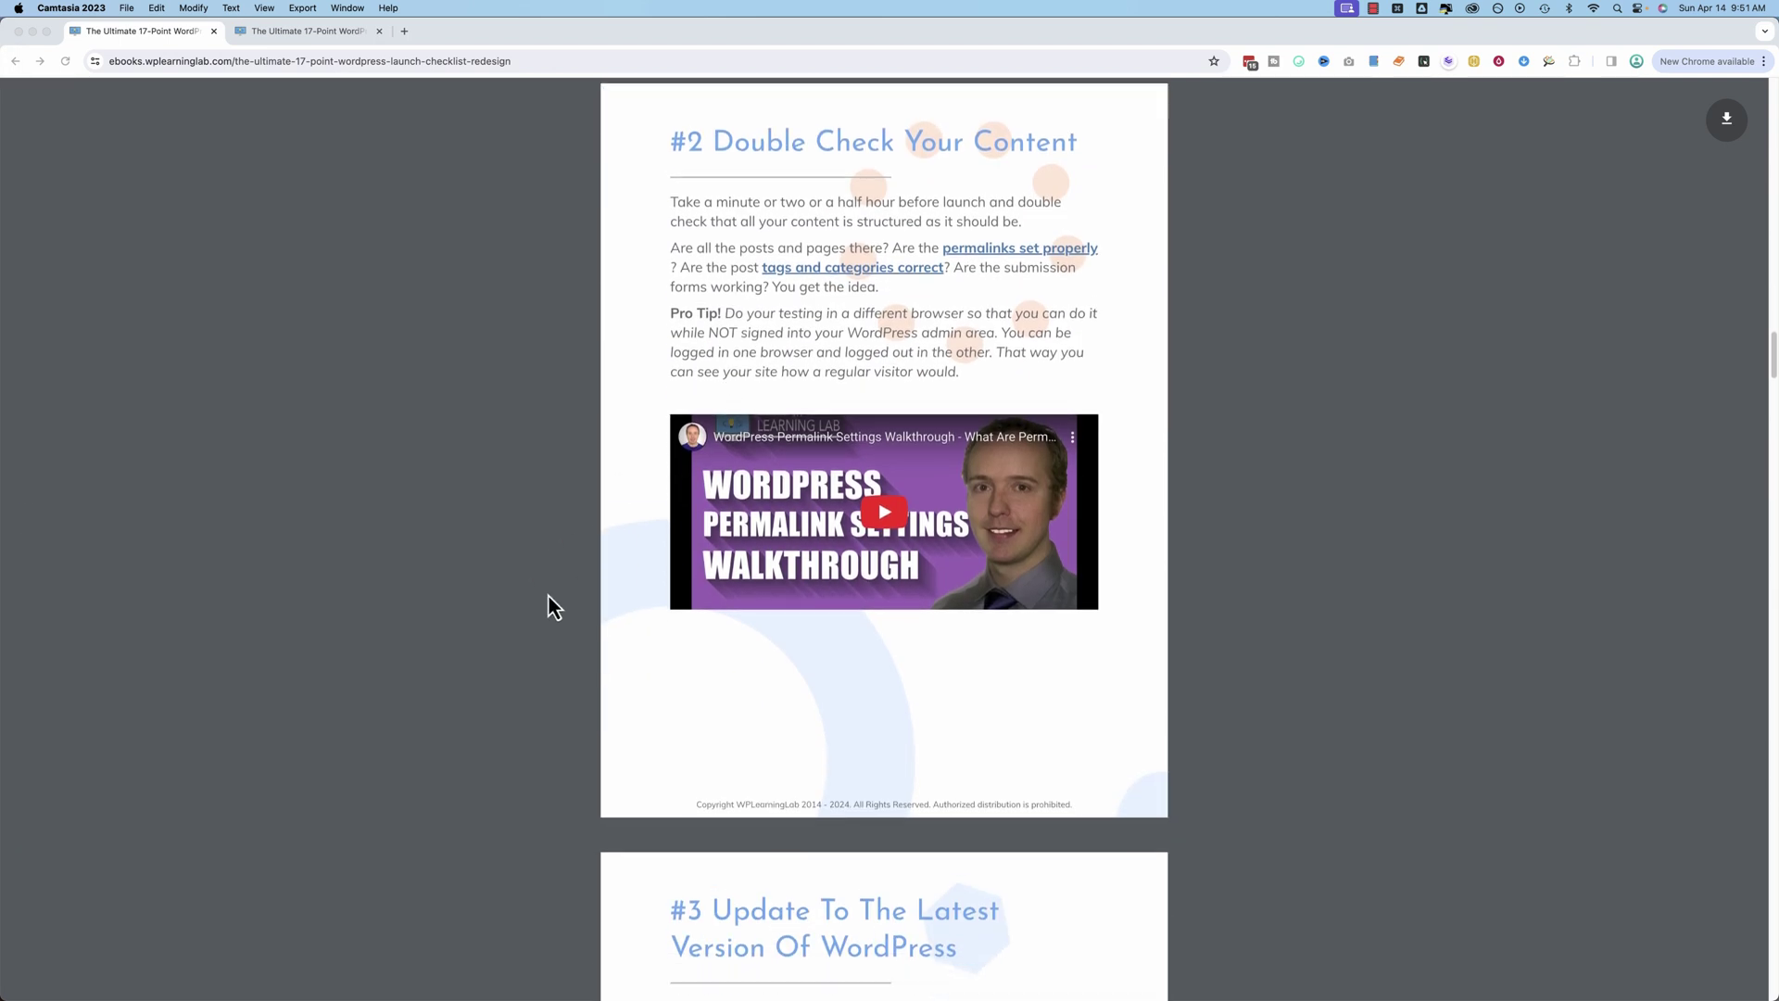
{"action": "scroll", "coordinate": [548, 595], "scroll_direction": "down", "scroll_amount": 8}
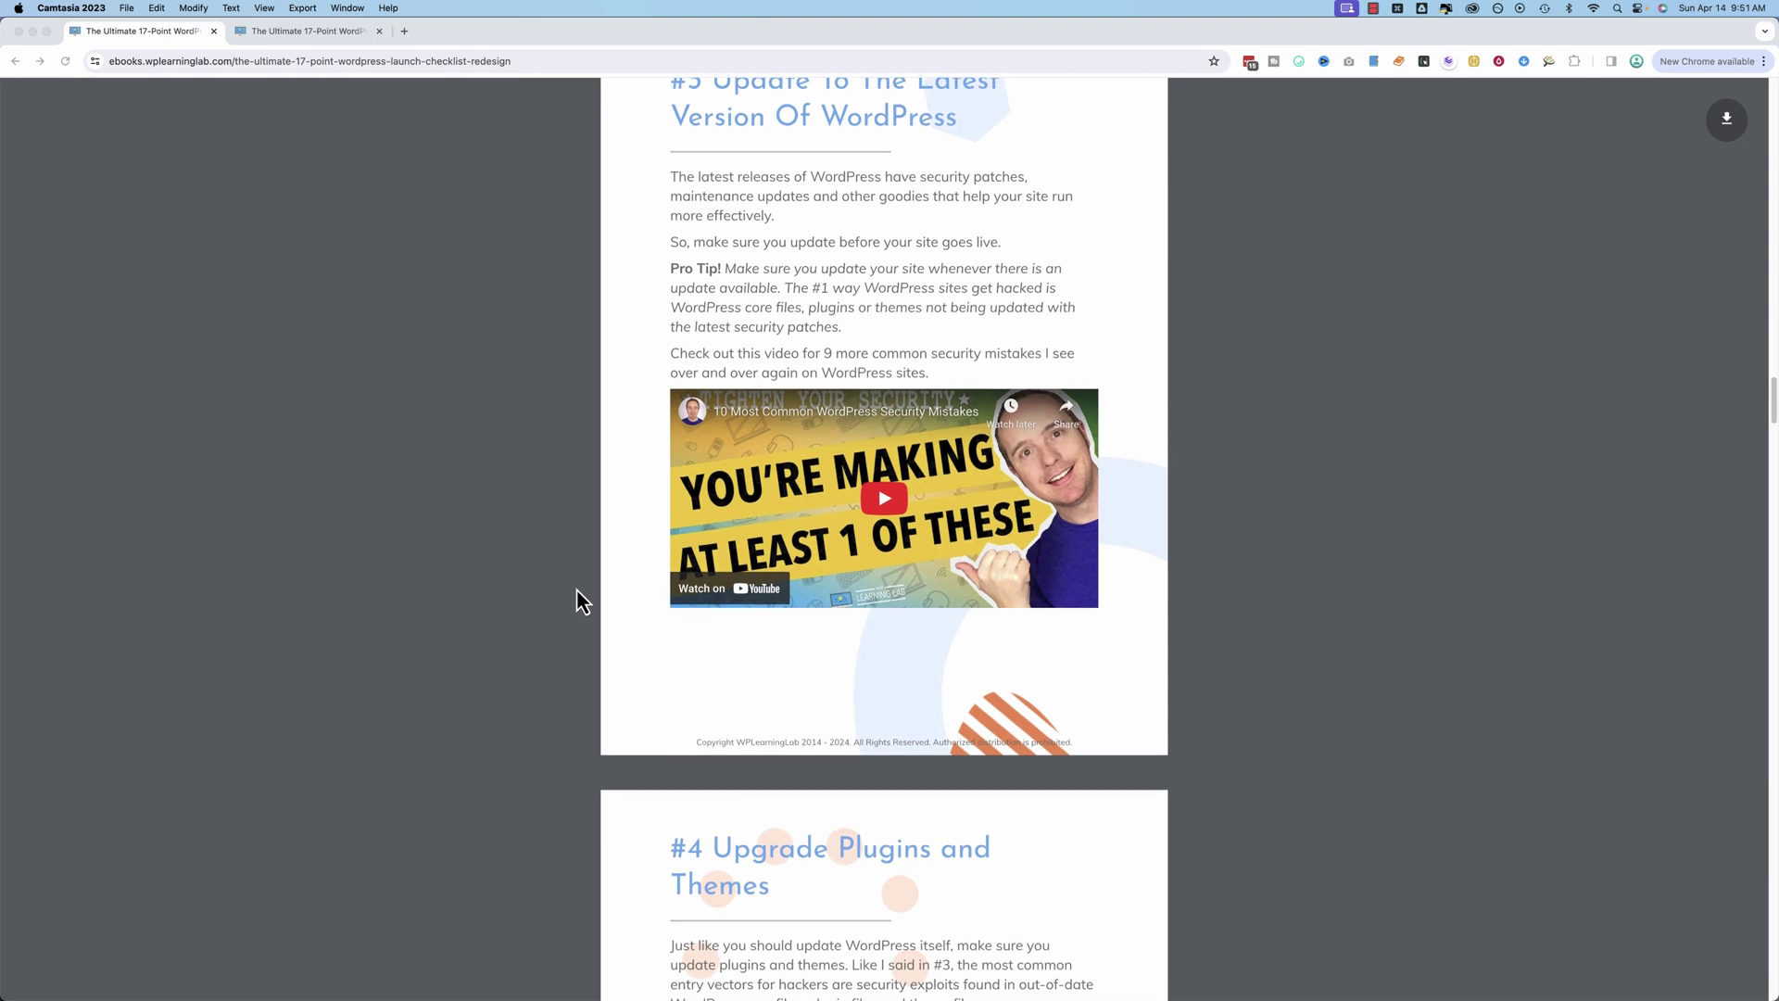
{"action": "key", "text": "Home"}
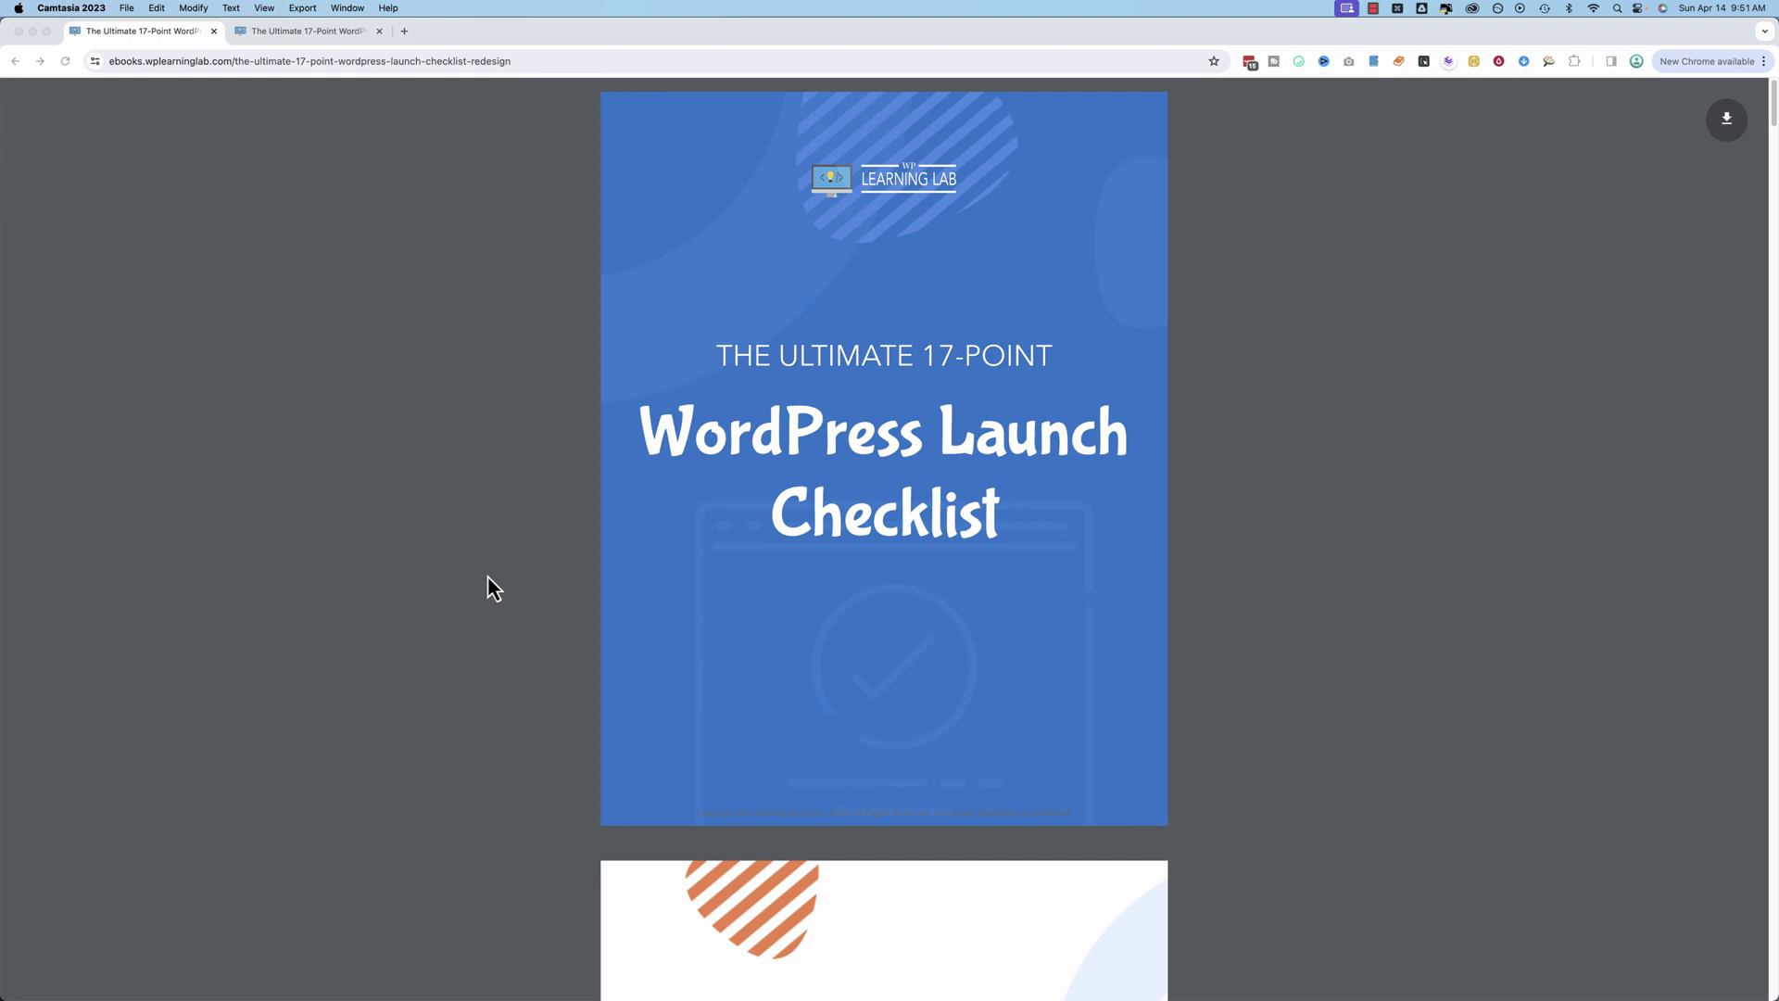
{"action": "scroll", "coordinate": [487, 575], "scroll_direction": "down", "scroll_amount": 15}
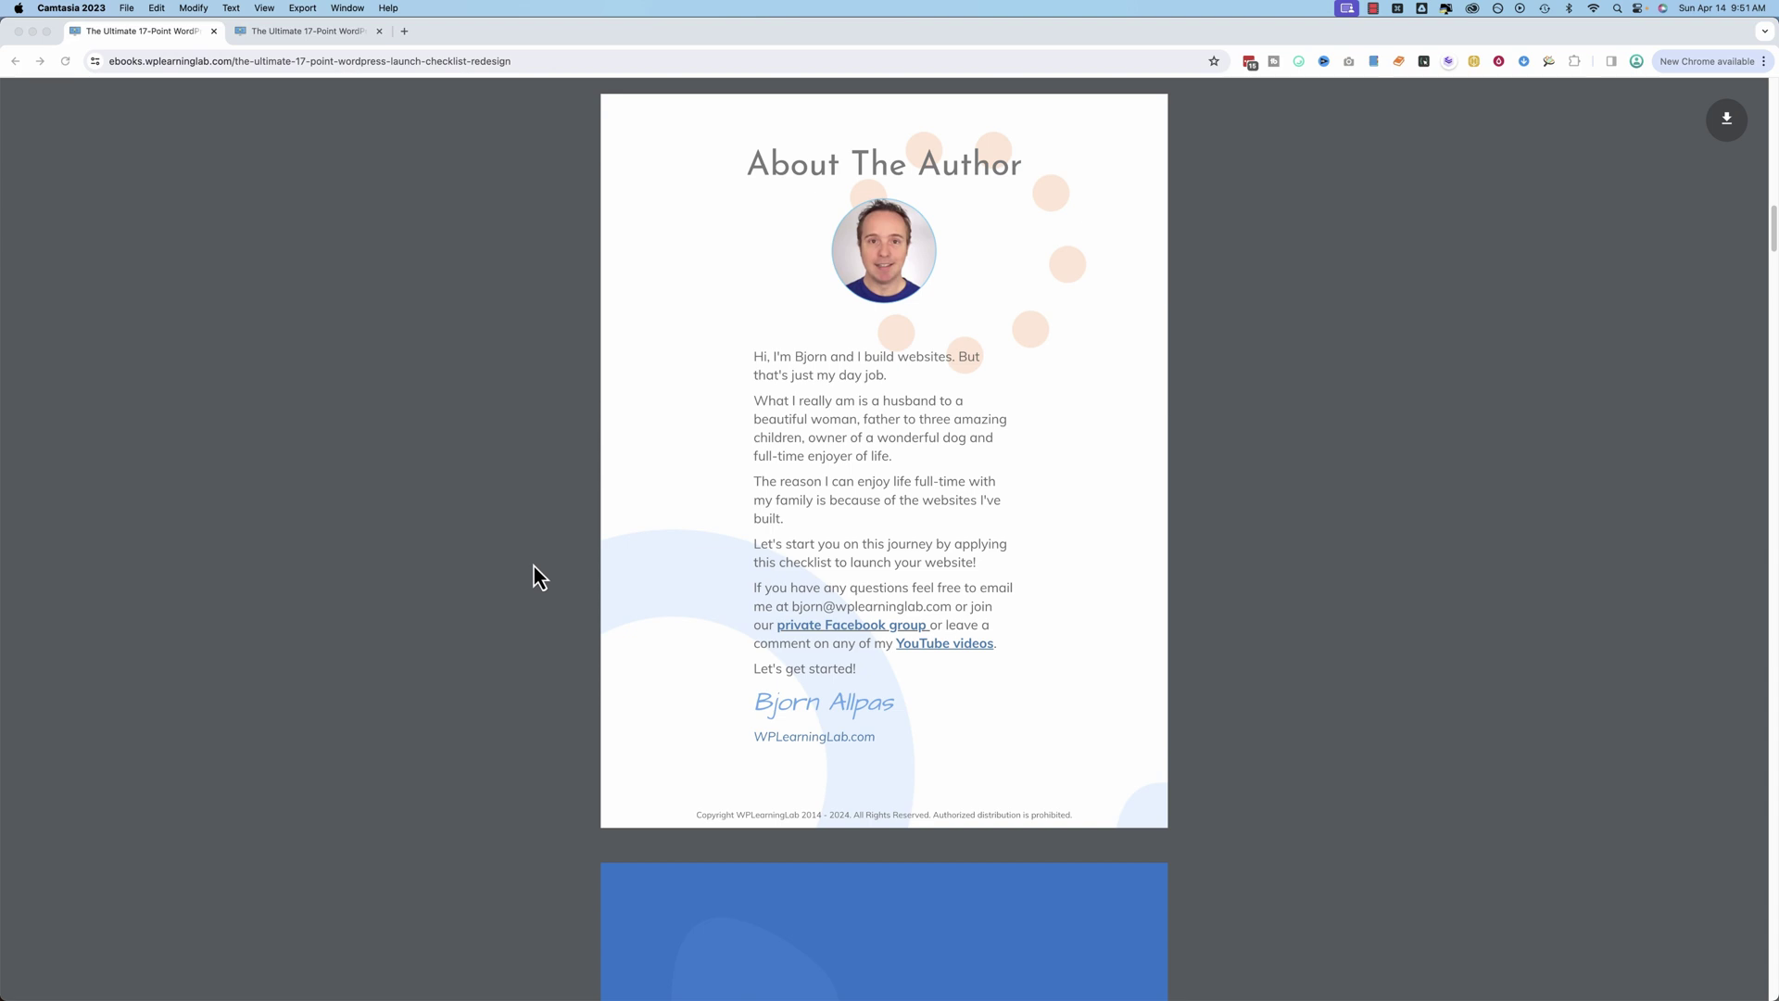
{"action": "scroll", "coordinate": [534, 565], "scroll_direction": "down", "scroll_amount": 10}
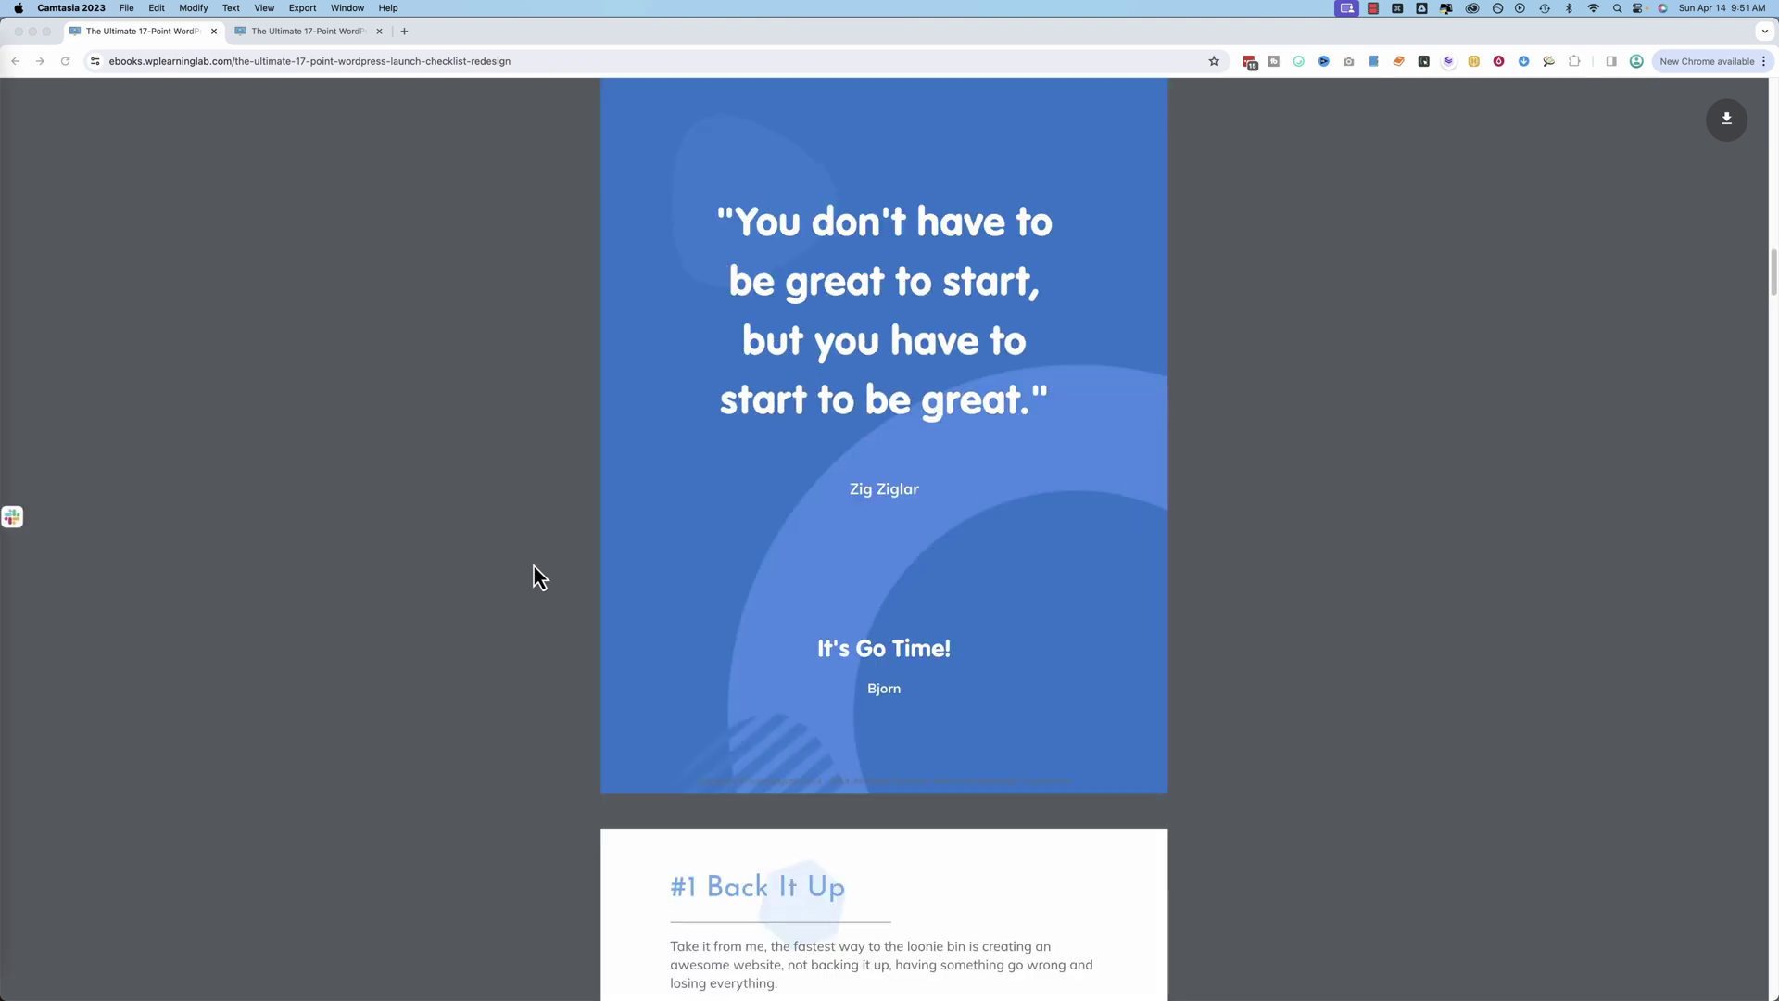
{"action": "scroll", "coordinate": [534, 566], "scroll_direction": "down", "scroll_amount": 10}
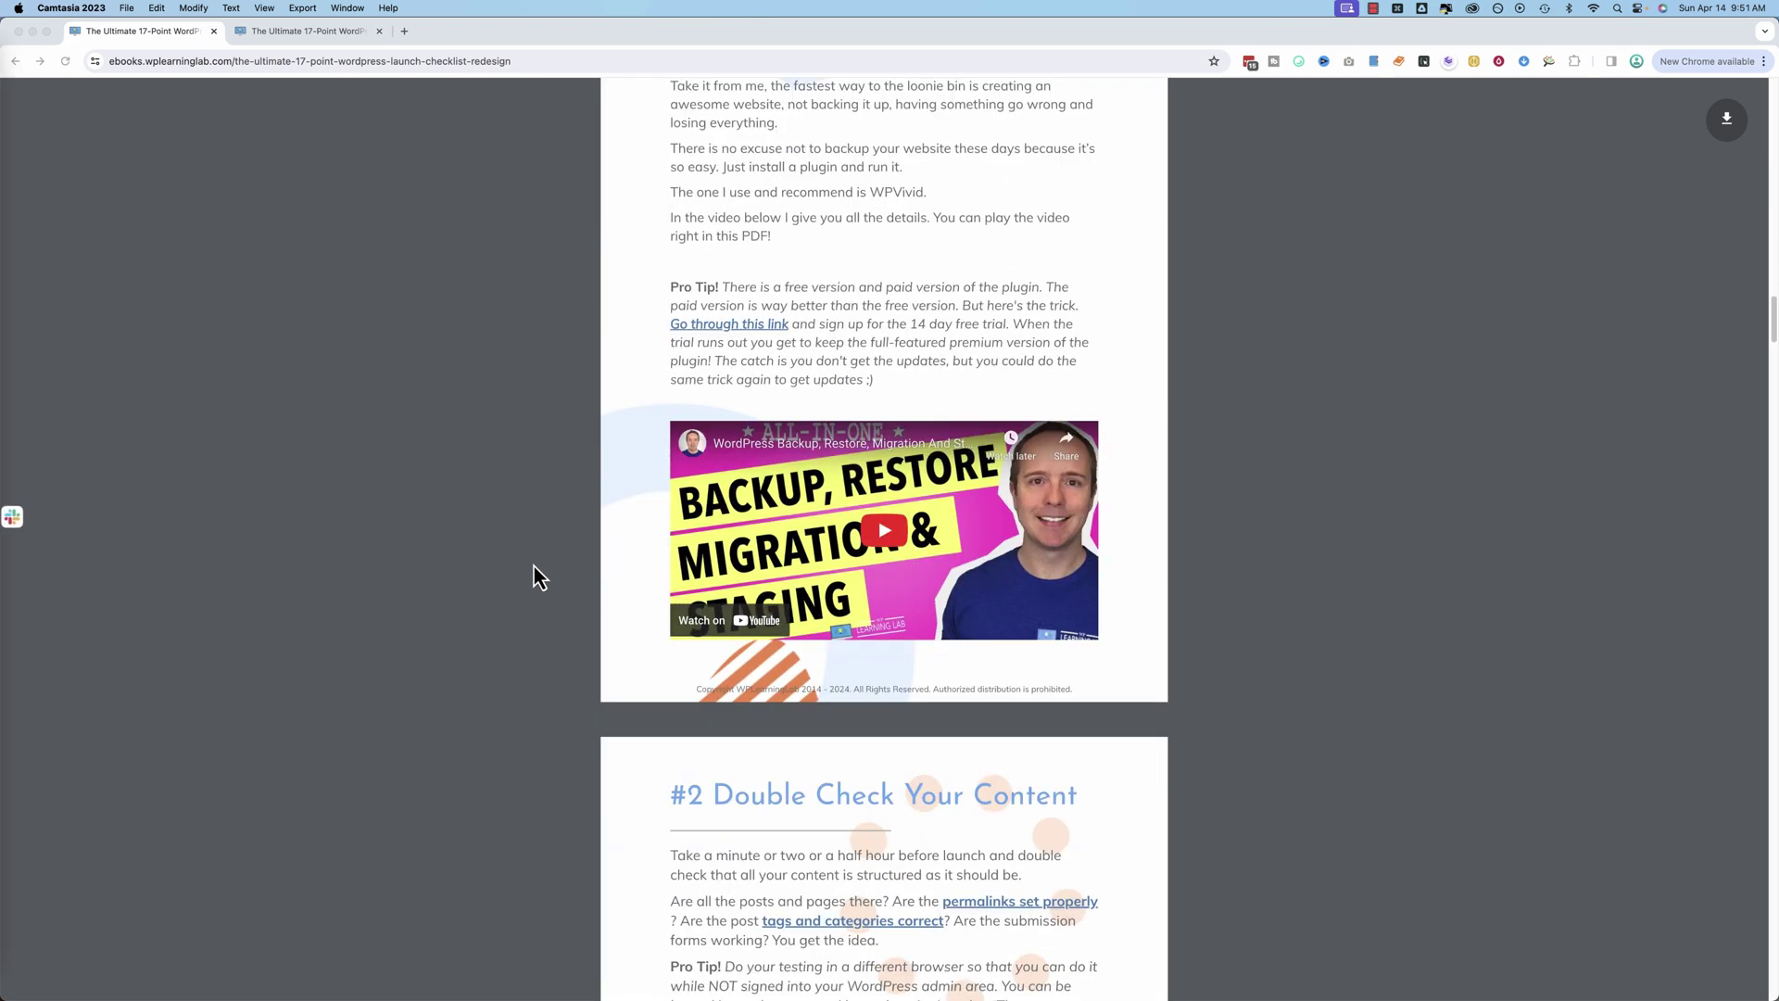
{"action": "scroll", "coordinate": [534, 565], "scroll_direction": "down", "scroll_amount": 8}
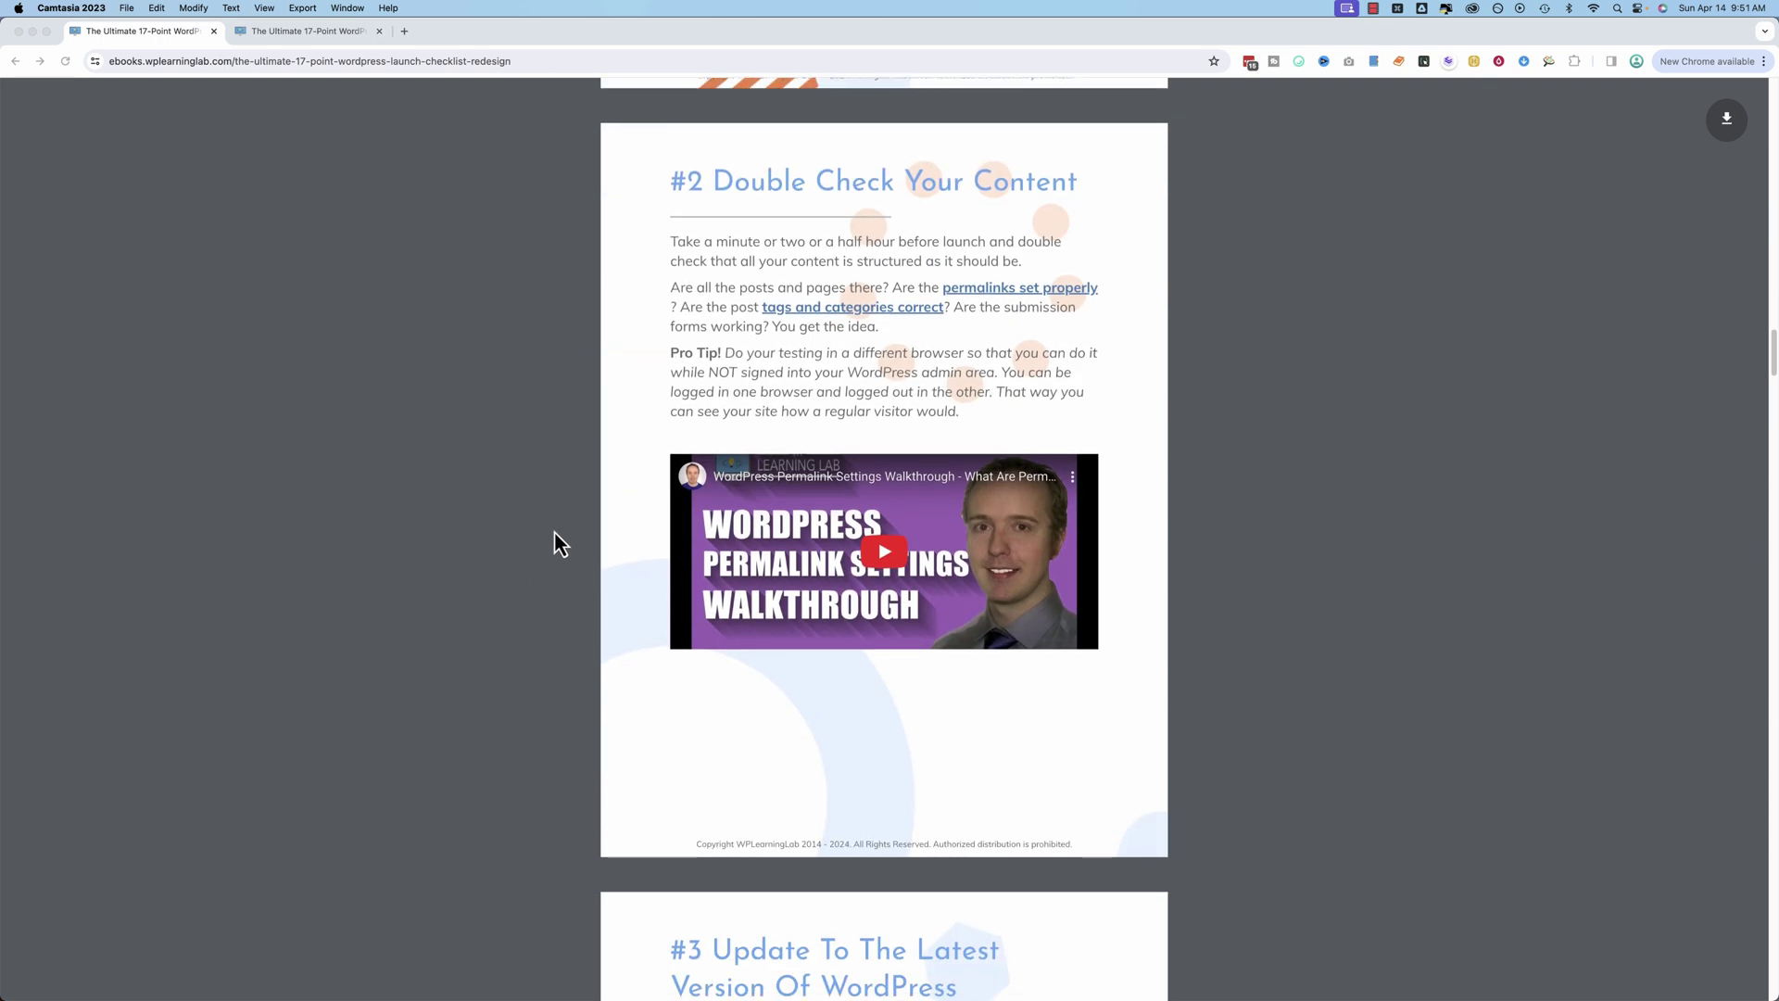
{"action": "scroll", "coordinate": [548, 598], "scroll_direction": "down", "scroll_amount": 6}
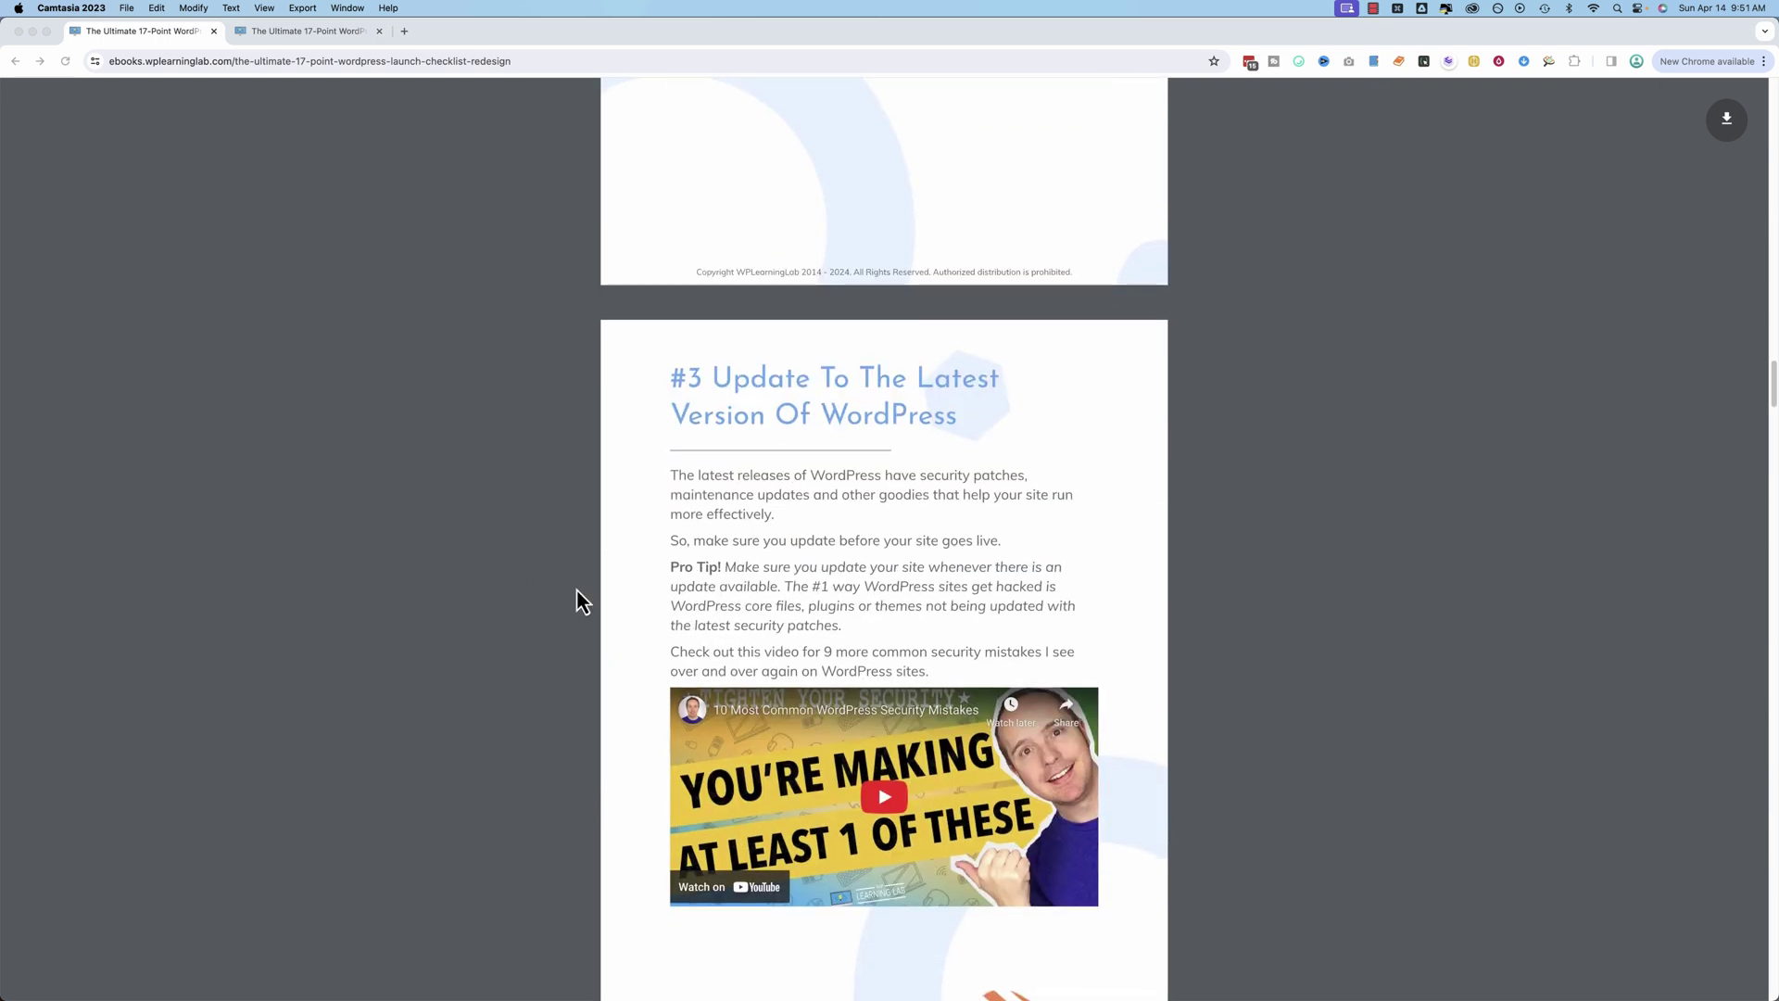
{"action": "scroll", "coordinate": [576, 590], "scroll_direction": "down", "scroll_amount": 9}
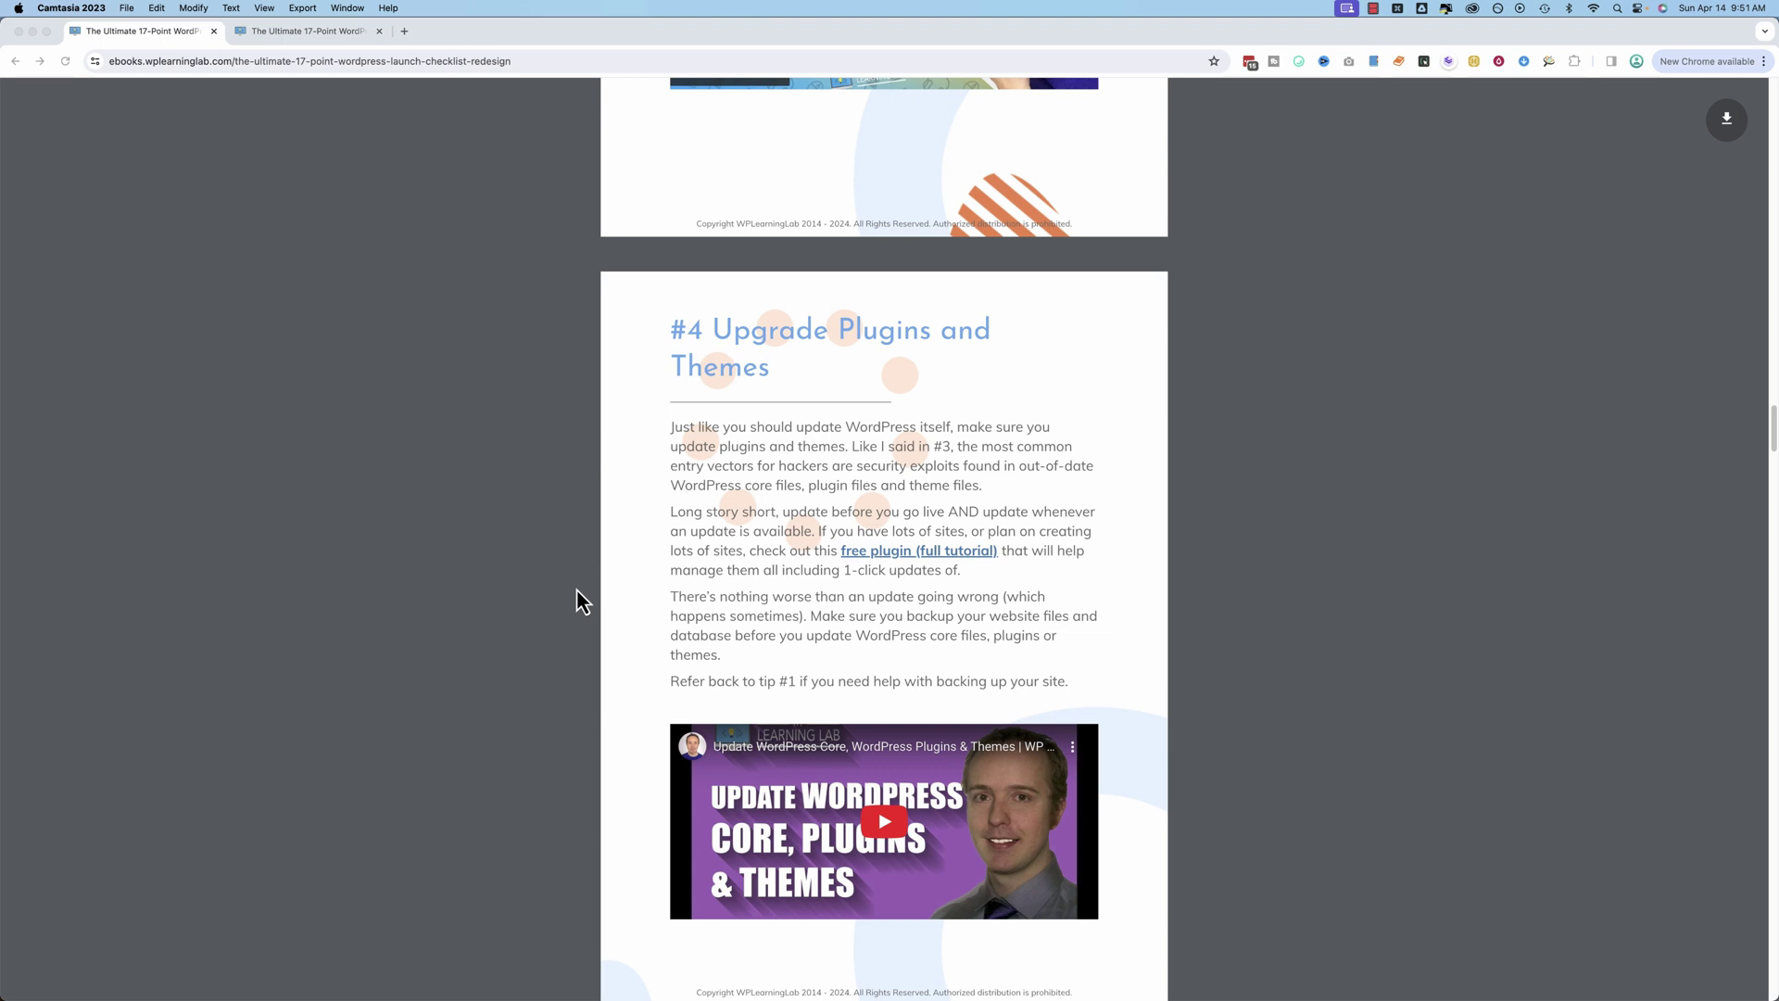
{"action": "scroll", "coordinate": [576, 600], "scroll_direction": "down", "scroll_amount": 9}
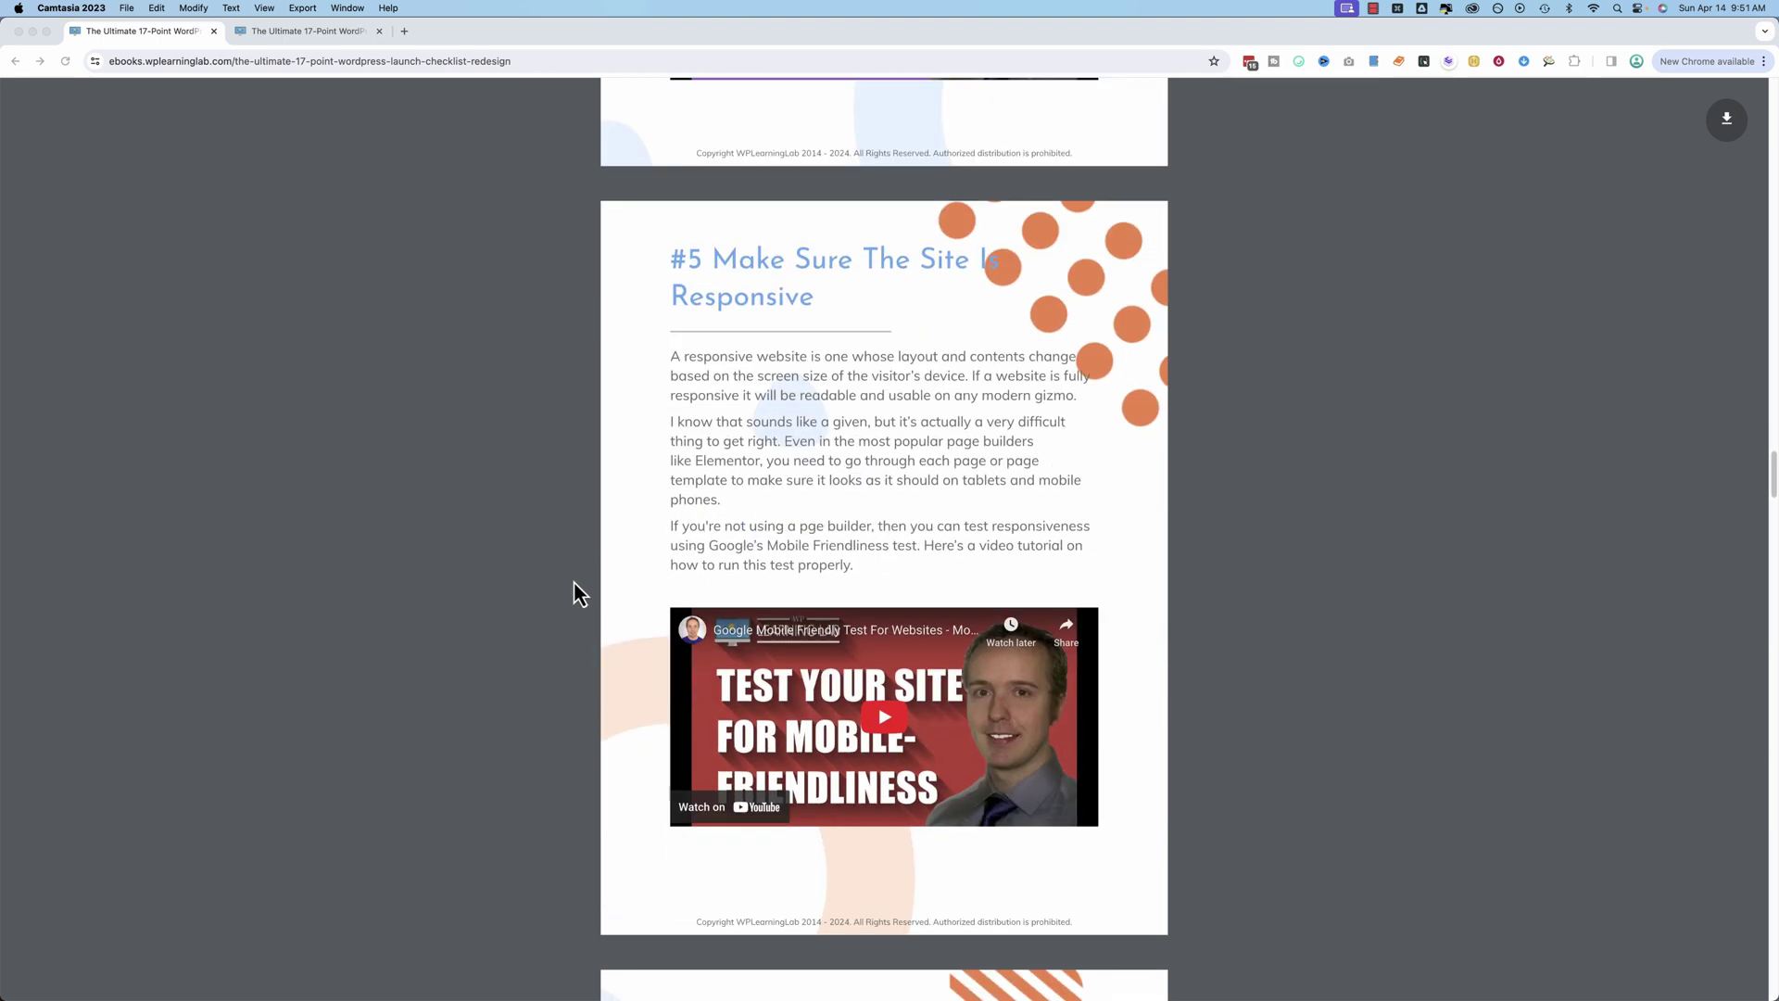
Step: Glance at the print-friendly checklist, then return to the redesigned ebook at tip #4
{"action": "left_click", "coordinate": [341, 37]}
{"action": "scroll", "coordinate": [533, 630], "scroll_direction": "down", "scroll_amount": 5}
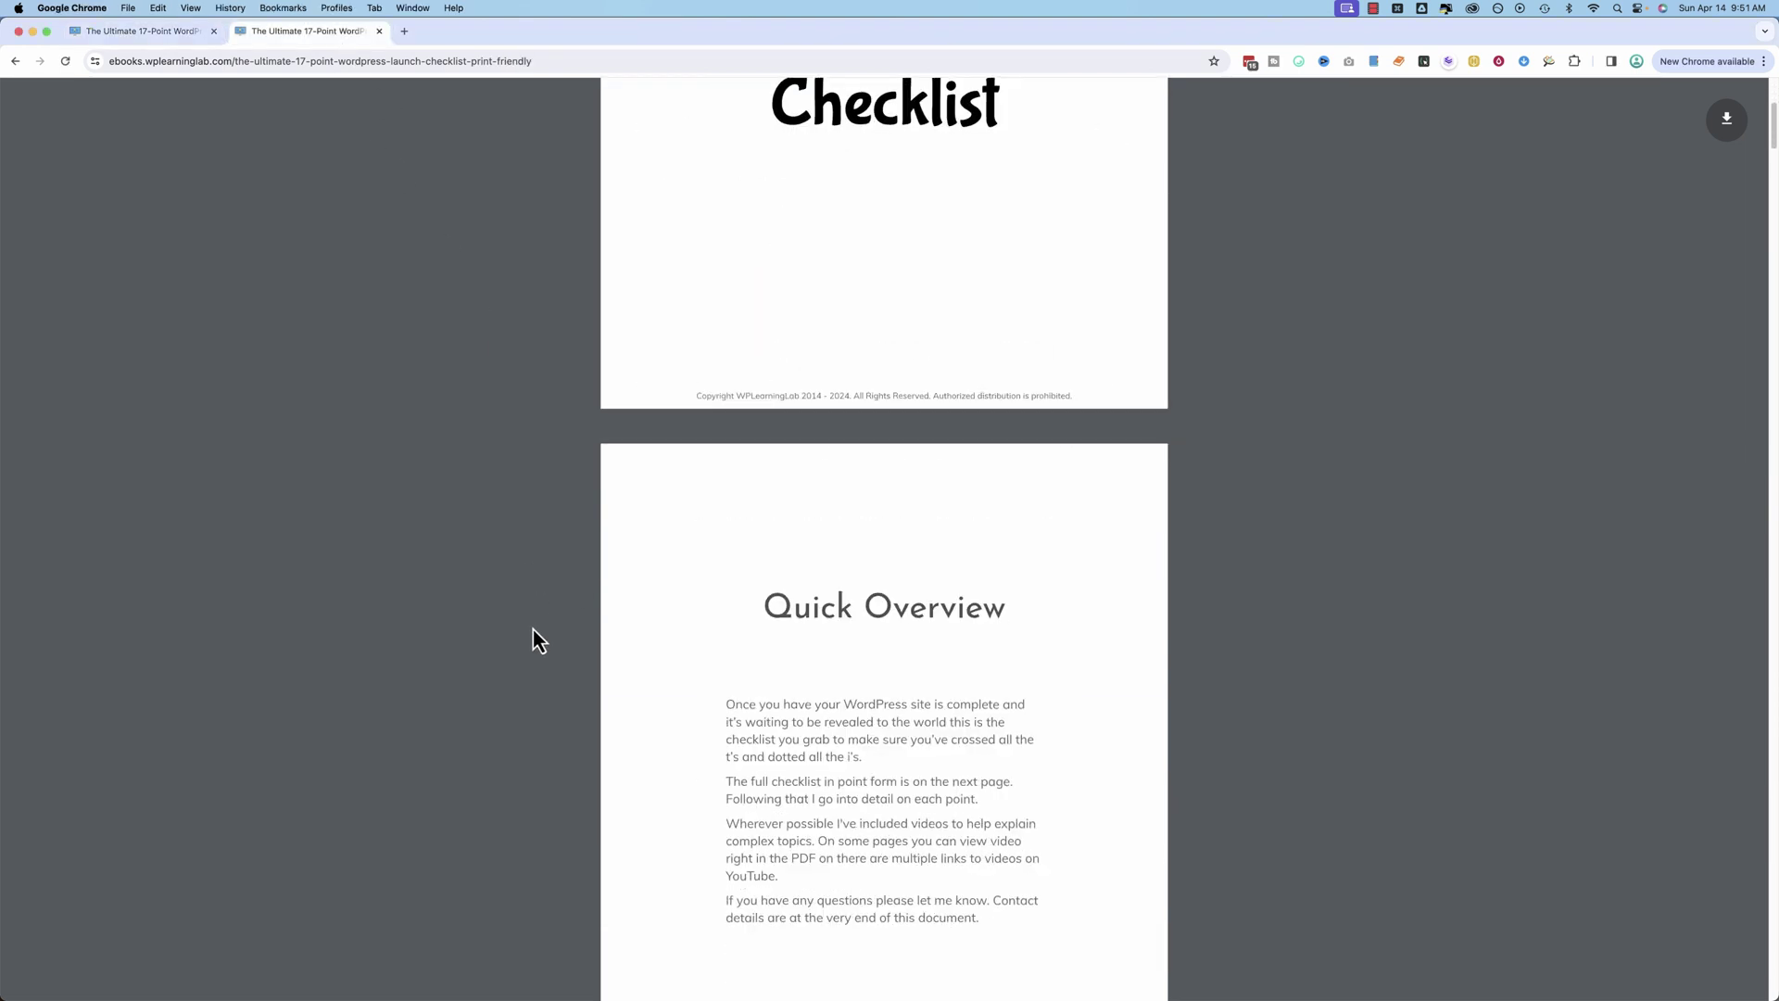
{"action": "scroll", "coordinate": [533, 634], "scroll_direction": "down", "scroll_amount": 3}
{"action": "key", "text": "ctrl+shift+Tab"}
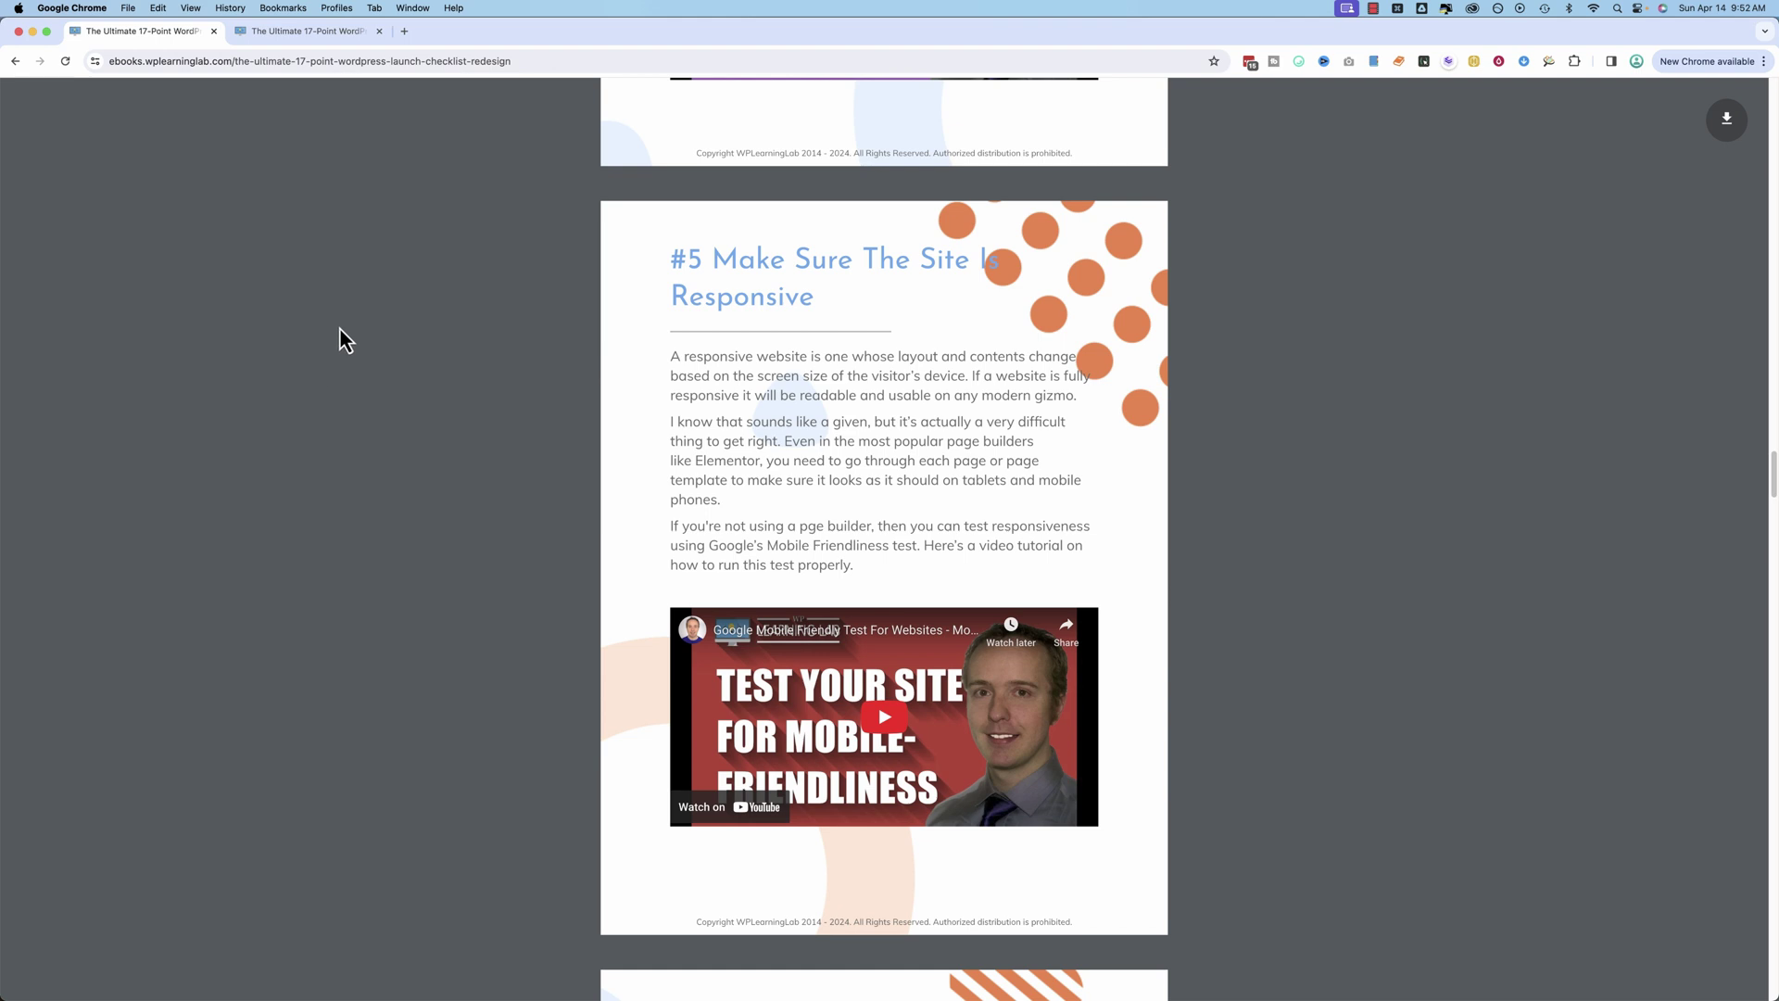
{"action": "scroll", "coordinate": [375, 444], "scroll_direction": "up", "scroll_amount": 10}
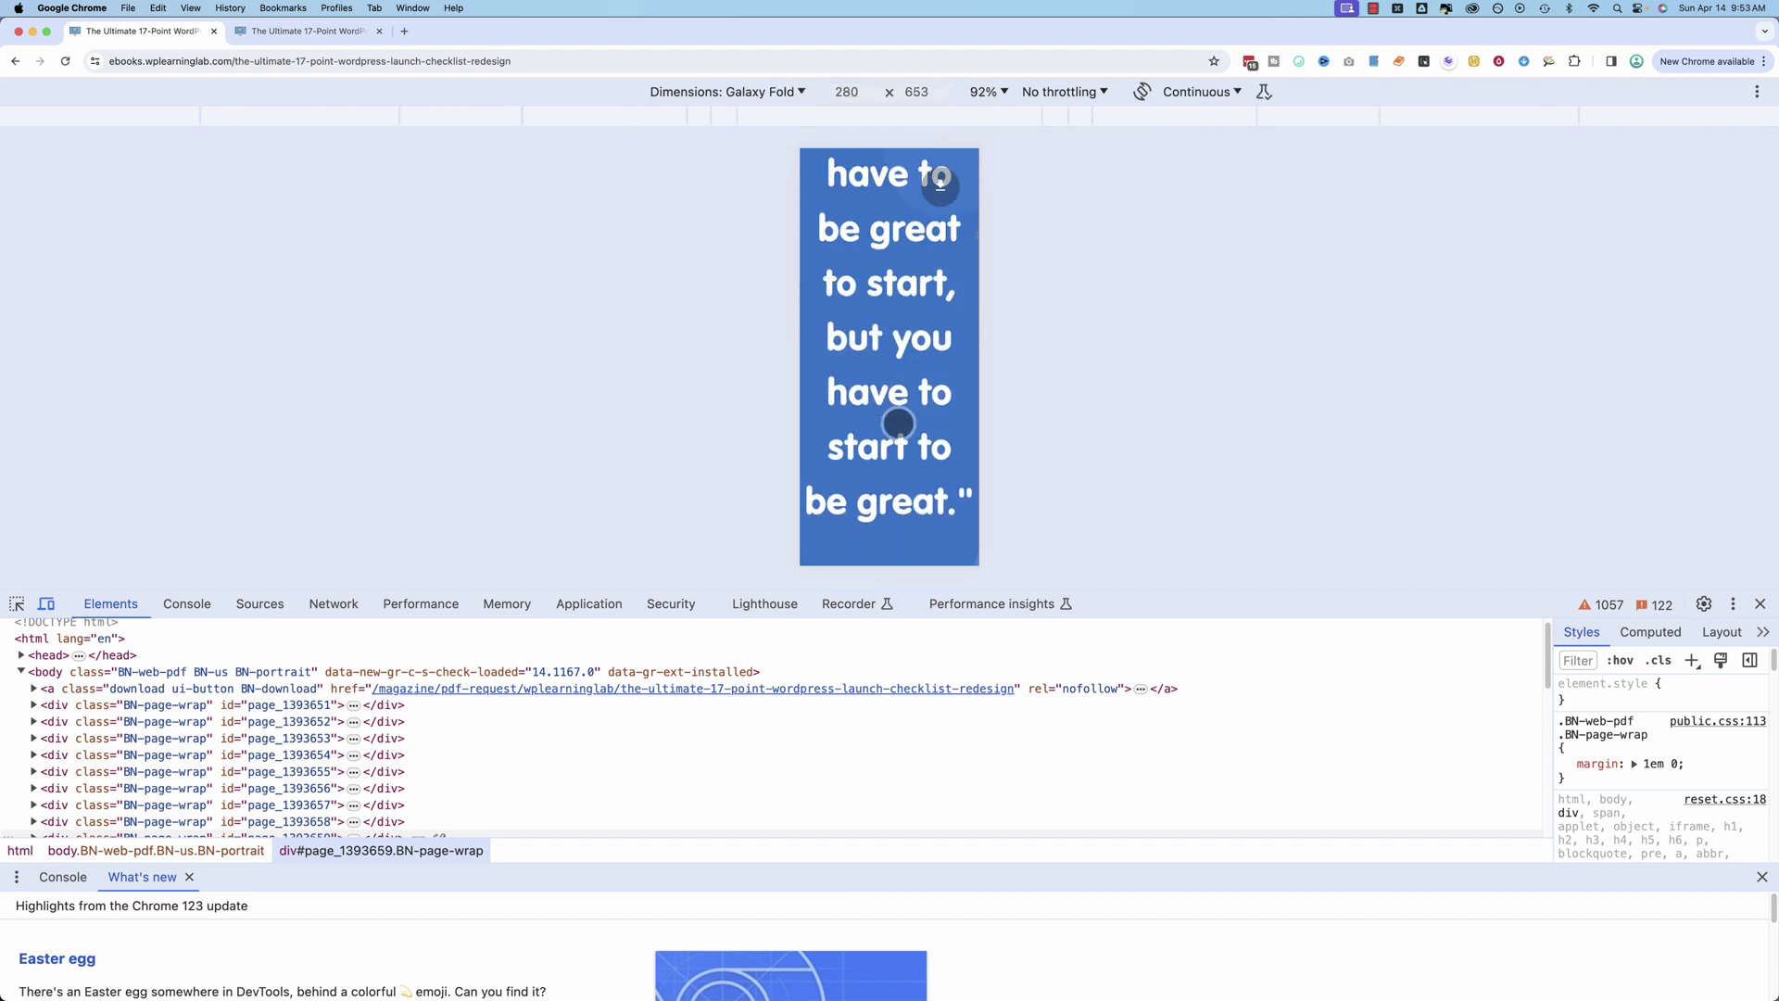
{"action": "scroll", "coordinate": [897, 424], "scroll_direction": "down", "scroll_amount": 10}
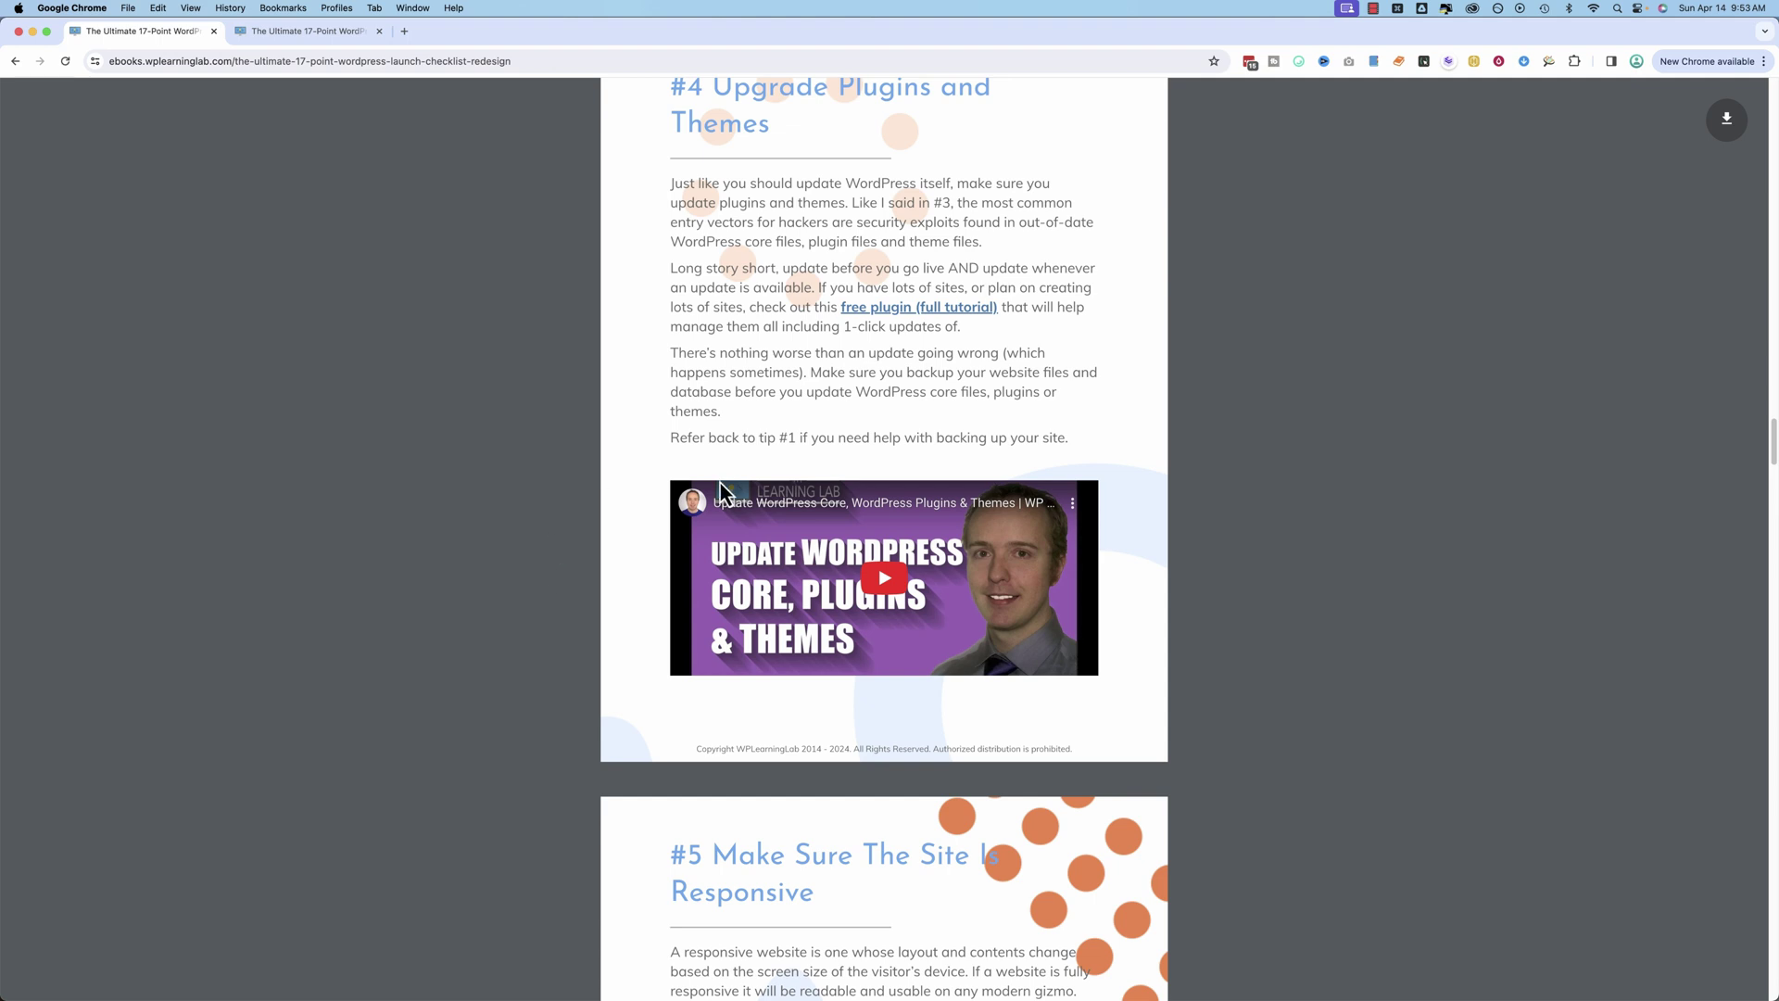
Step: Scroll the redesigned ebook to tip #12, 'Check For Broken Links', recommending the Broken Link Checker Plugin
{"action": "scroll", "coordinate": [567, 584], "scroll_direction": "up", "scroll_amount": 5}
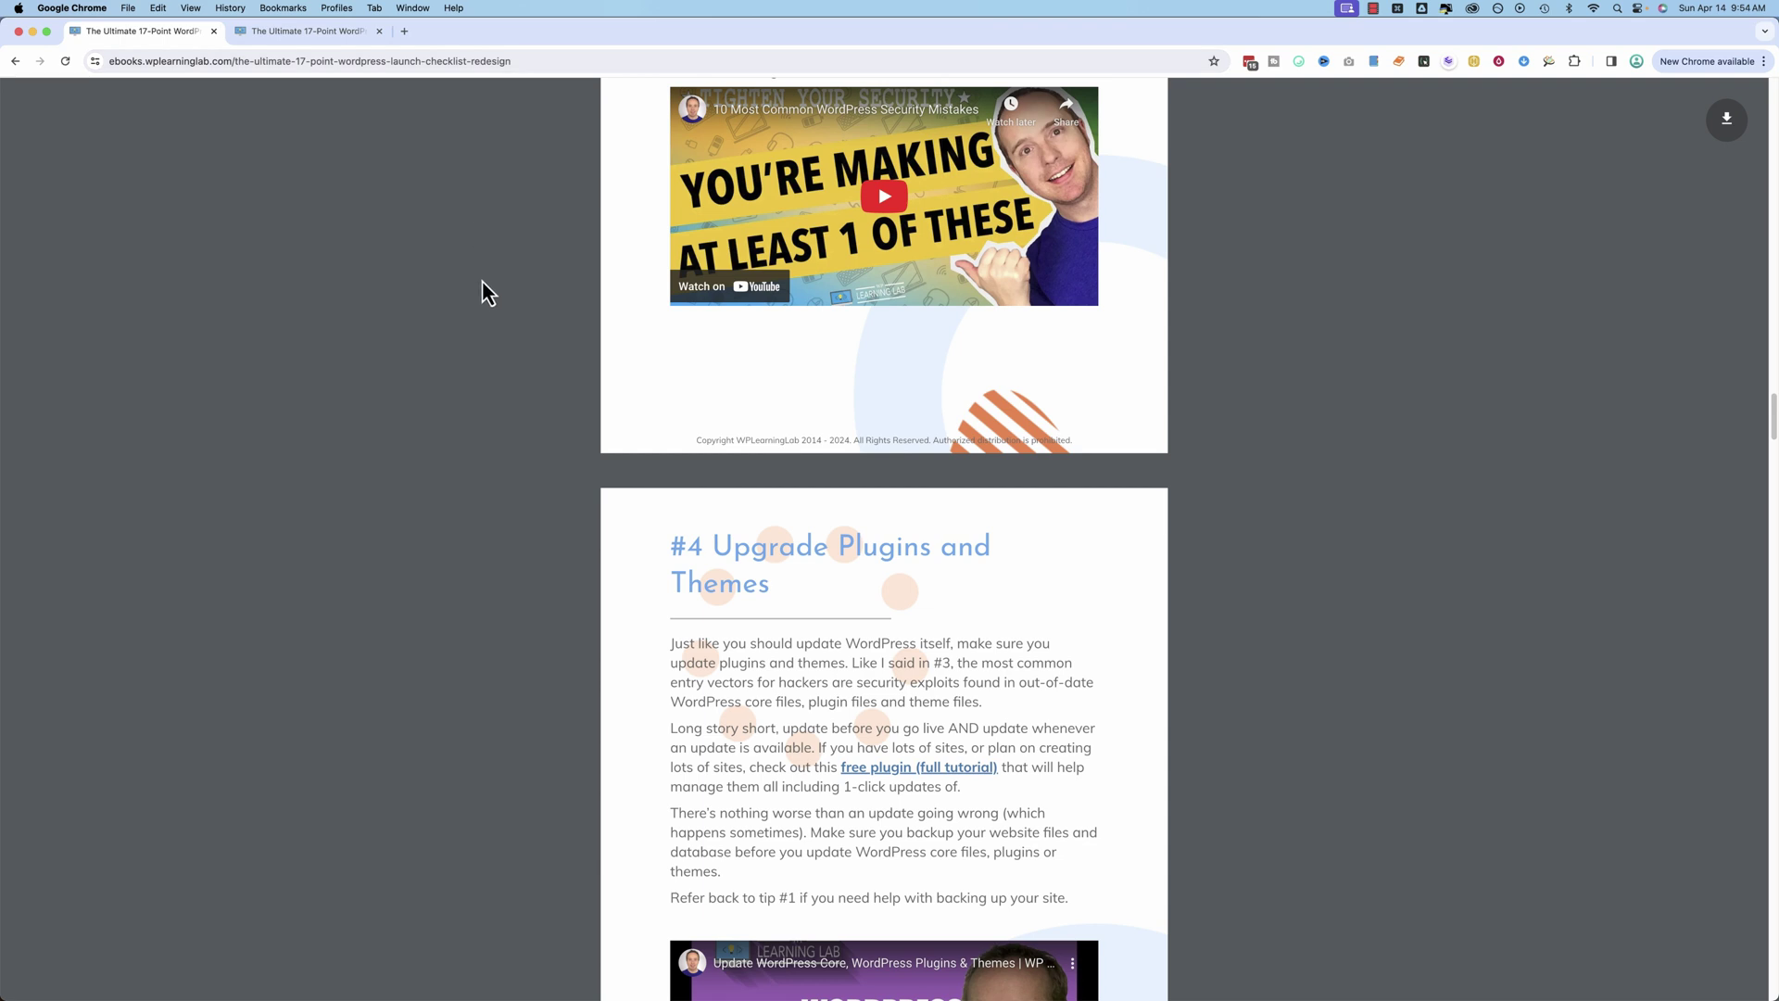
{"action": "scroll", "coordinate": [484, 315], "scroll_direction": "up", "scroll_amount": 10}
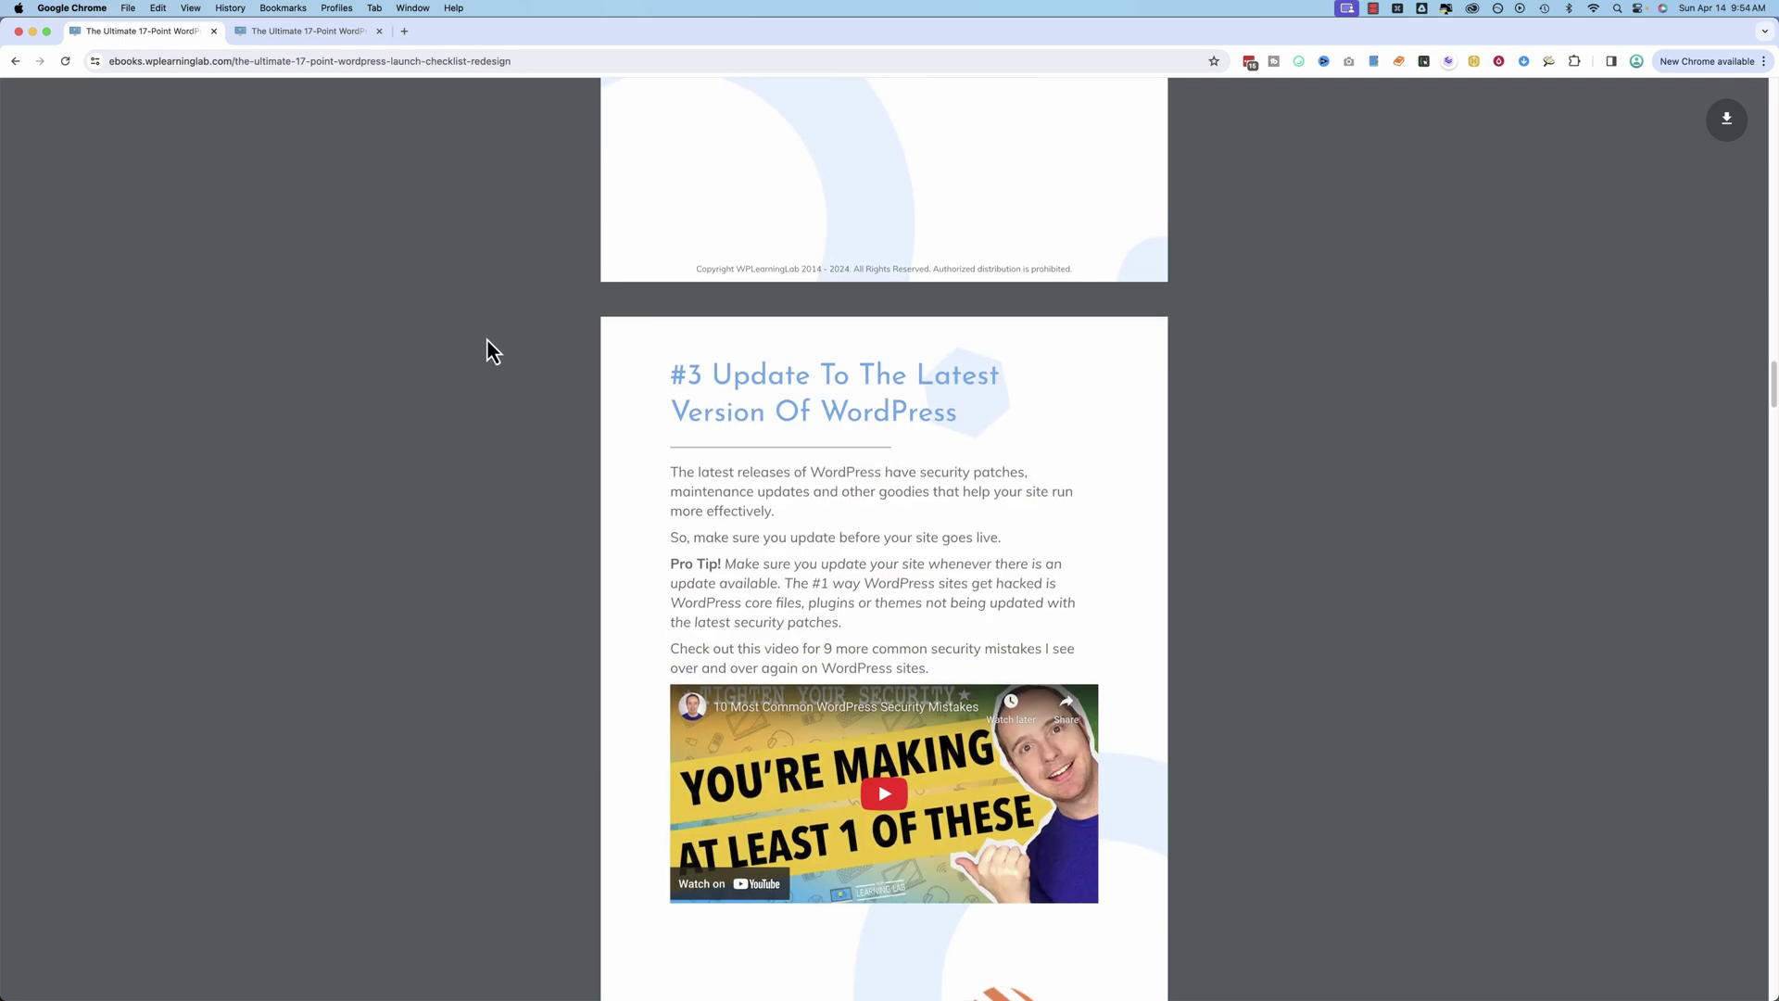
{"action": "scroll", "coordinate": [486, 352], "scroll_direction": "up", "scroll_amount": 3}
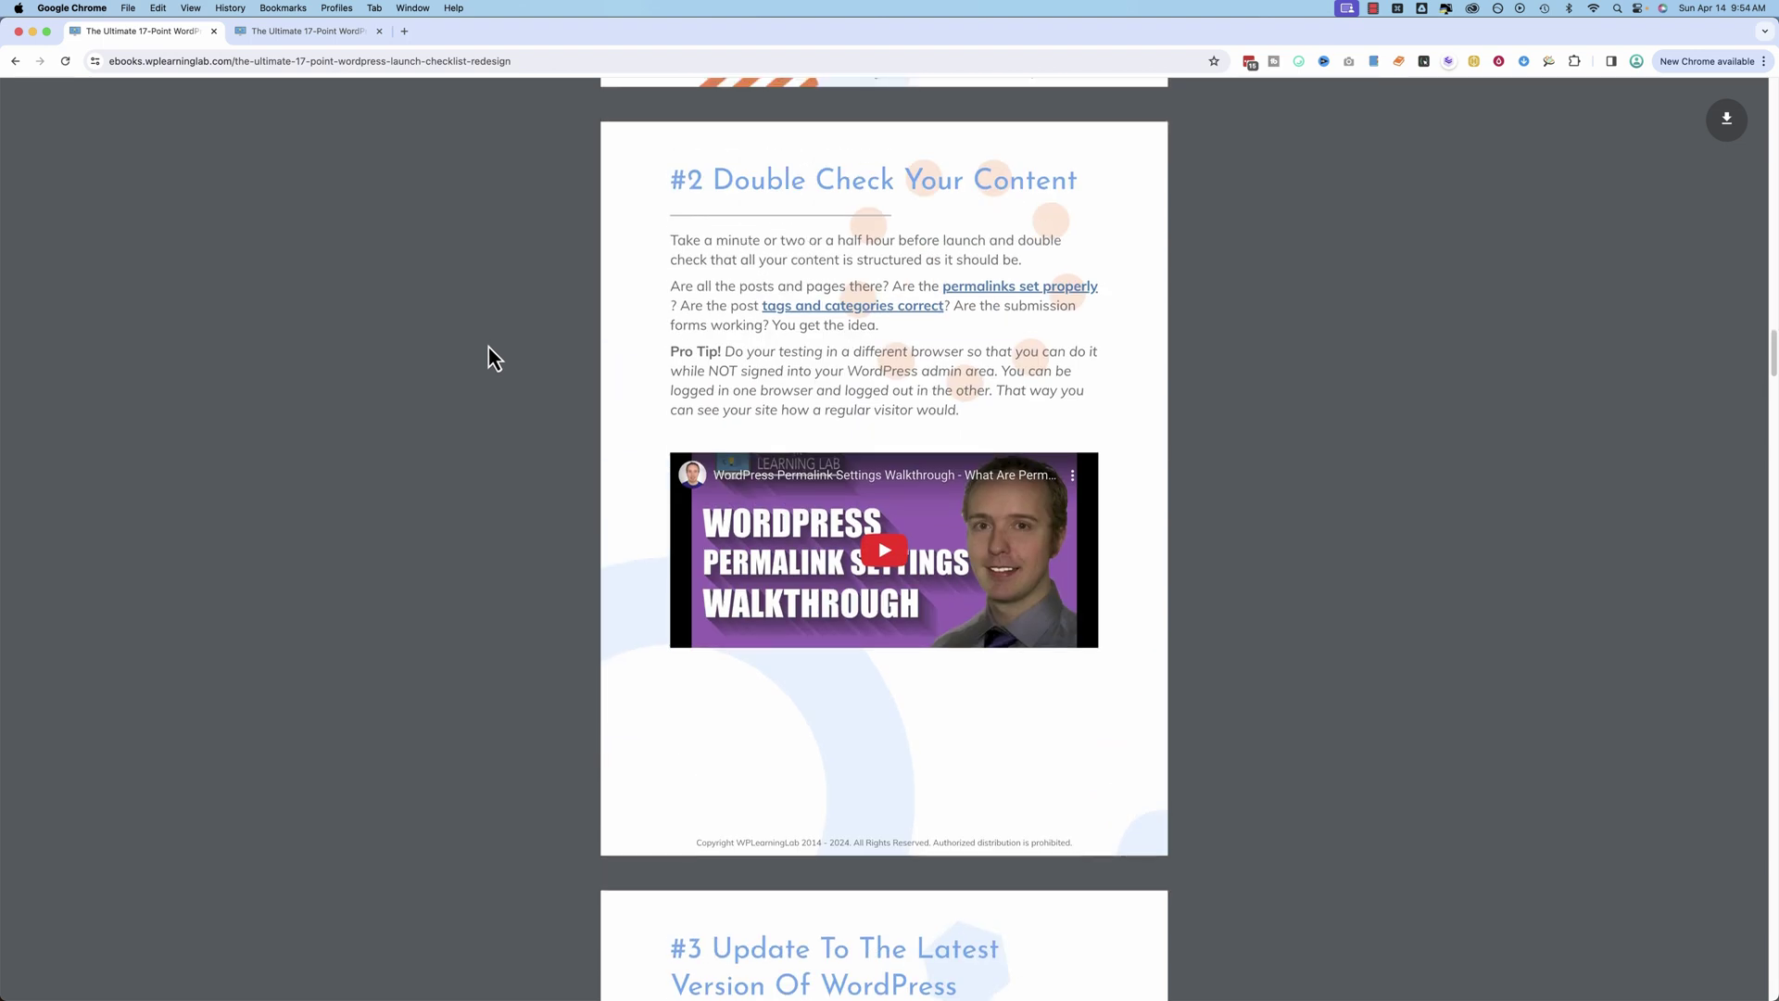
{"action": "scroll", "coordinate": [489, 357], "scroll_direction": "up", "scroll_amount": 7}
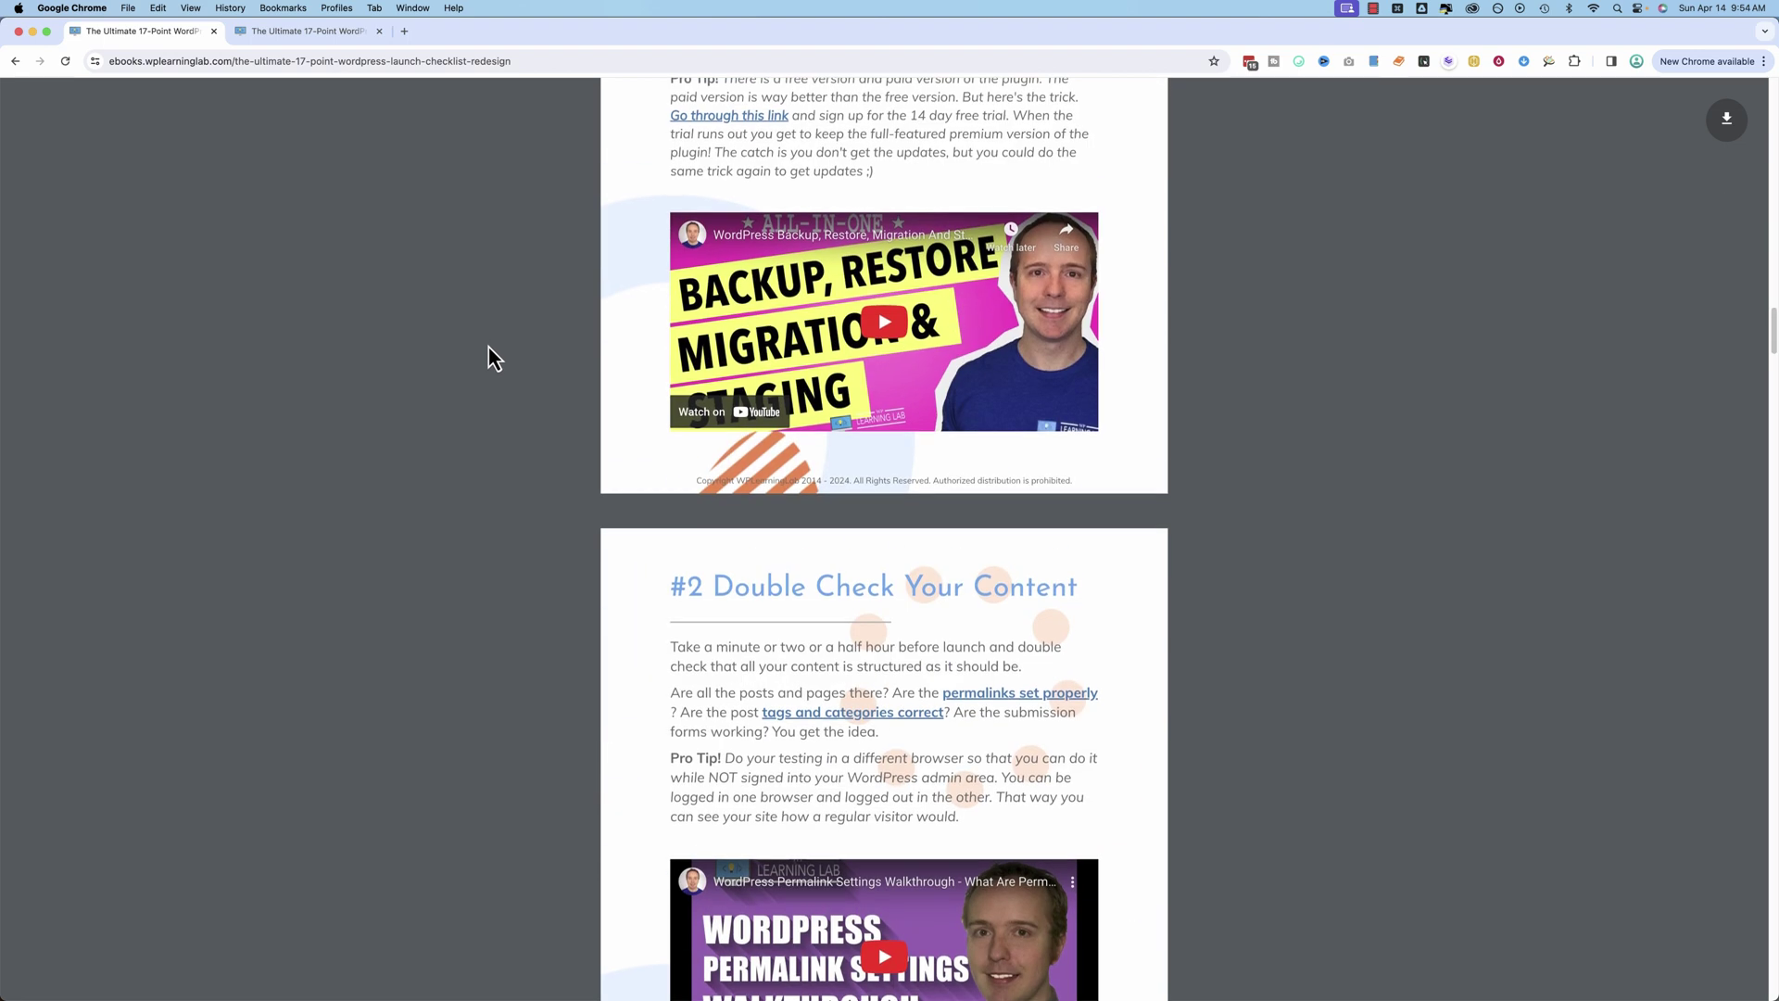
{"action": "scroll", "coordinate": [509, 398], "scroll_direction": "up", "scroll_amount": 3}
{"action": "scroll", "coordinate": [542, 463], "scroll_direction": "down", "scroll_amount": 10}
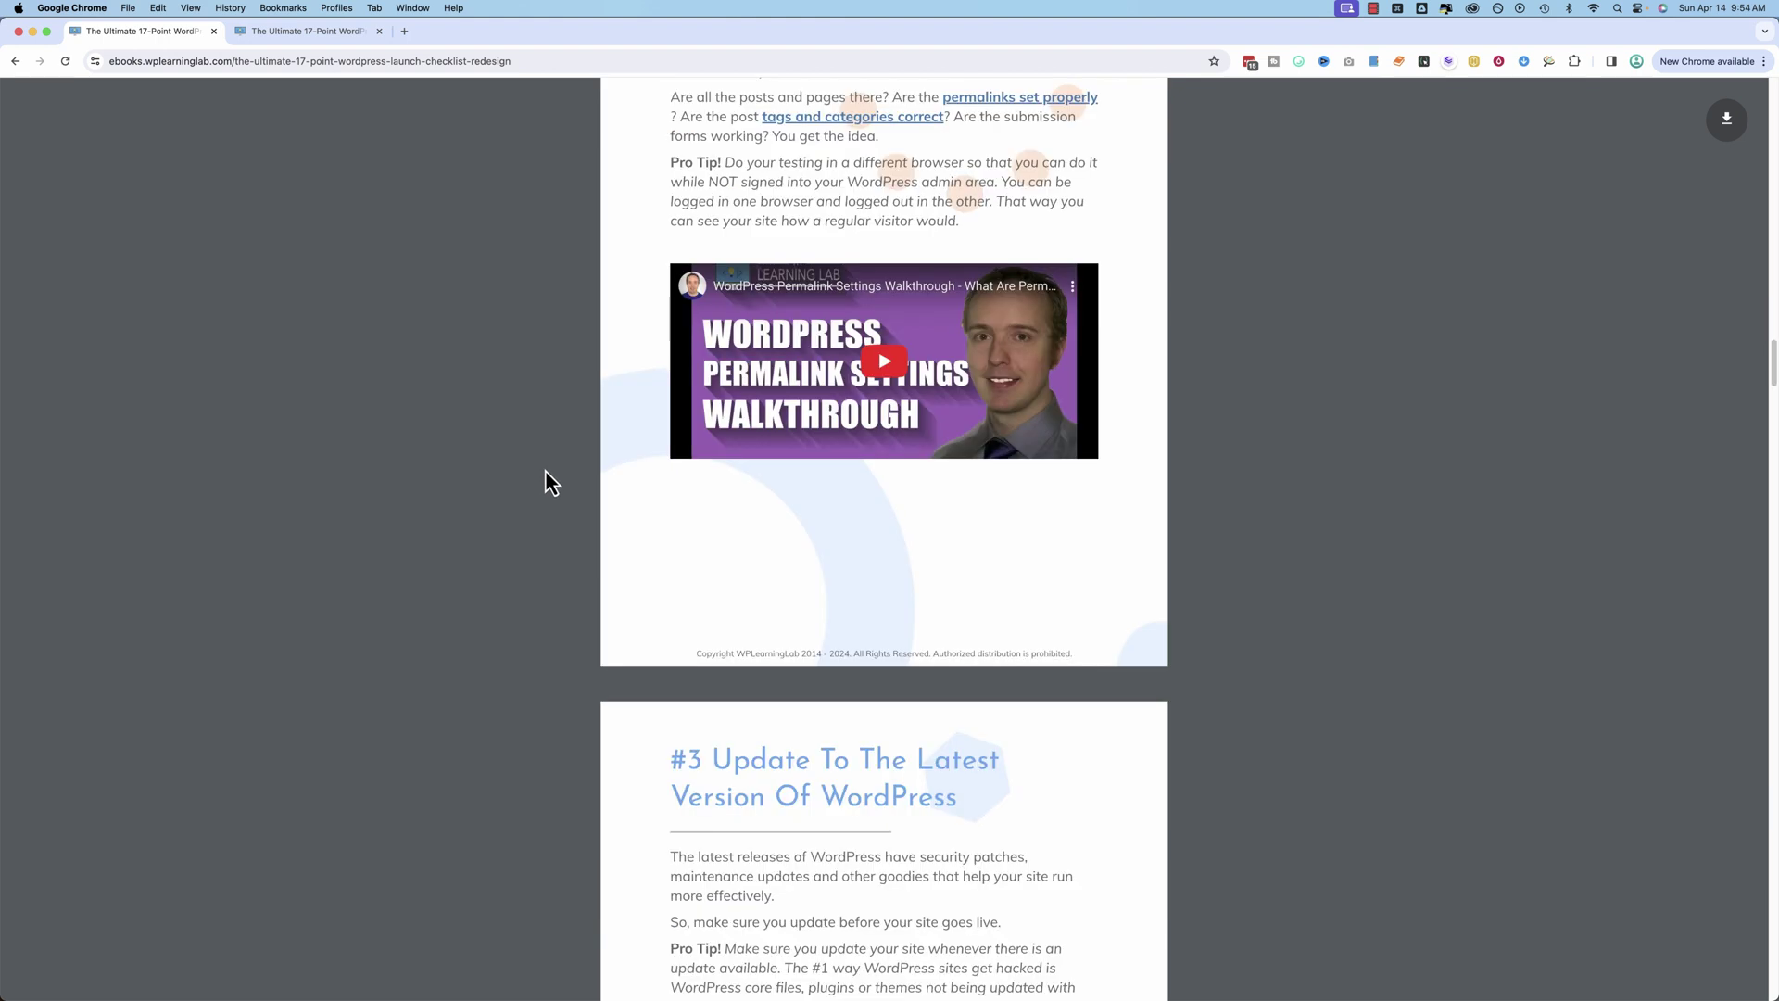
{"action": "scroll", "coordinate": [544, 470], "scroll_direction": "up", "scroll_amount": 1}
{"action": "scroll", "coordinate": [544, 470], "scroll_direction": "down", "scroll_amount": 8}
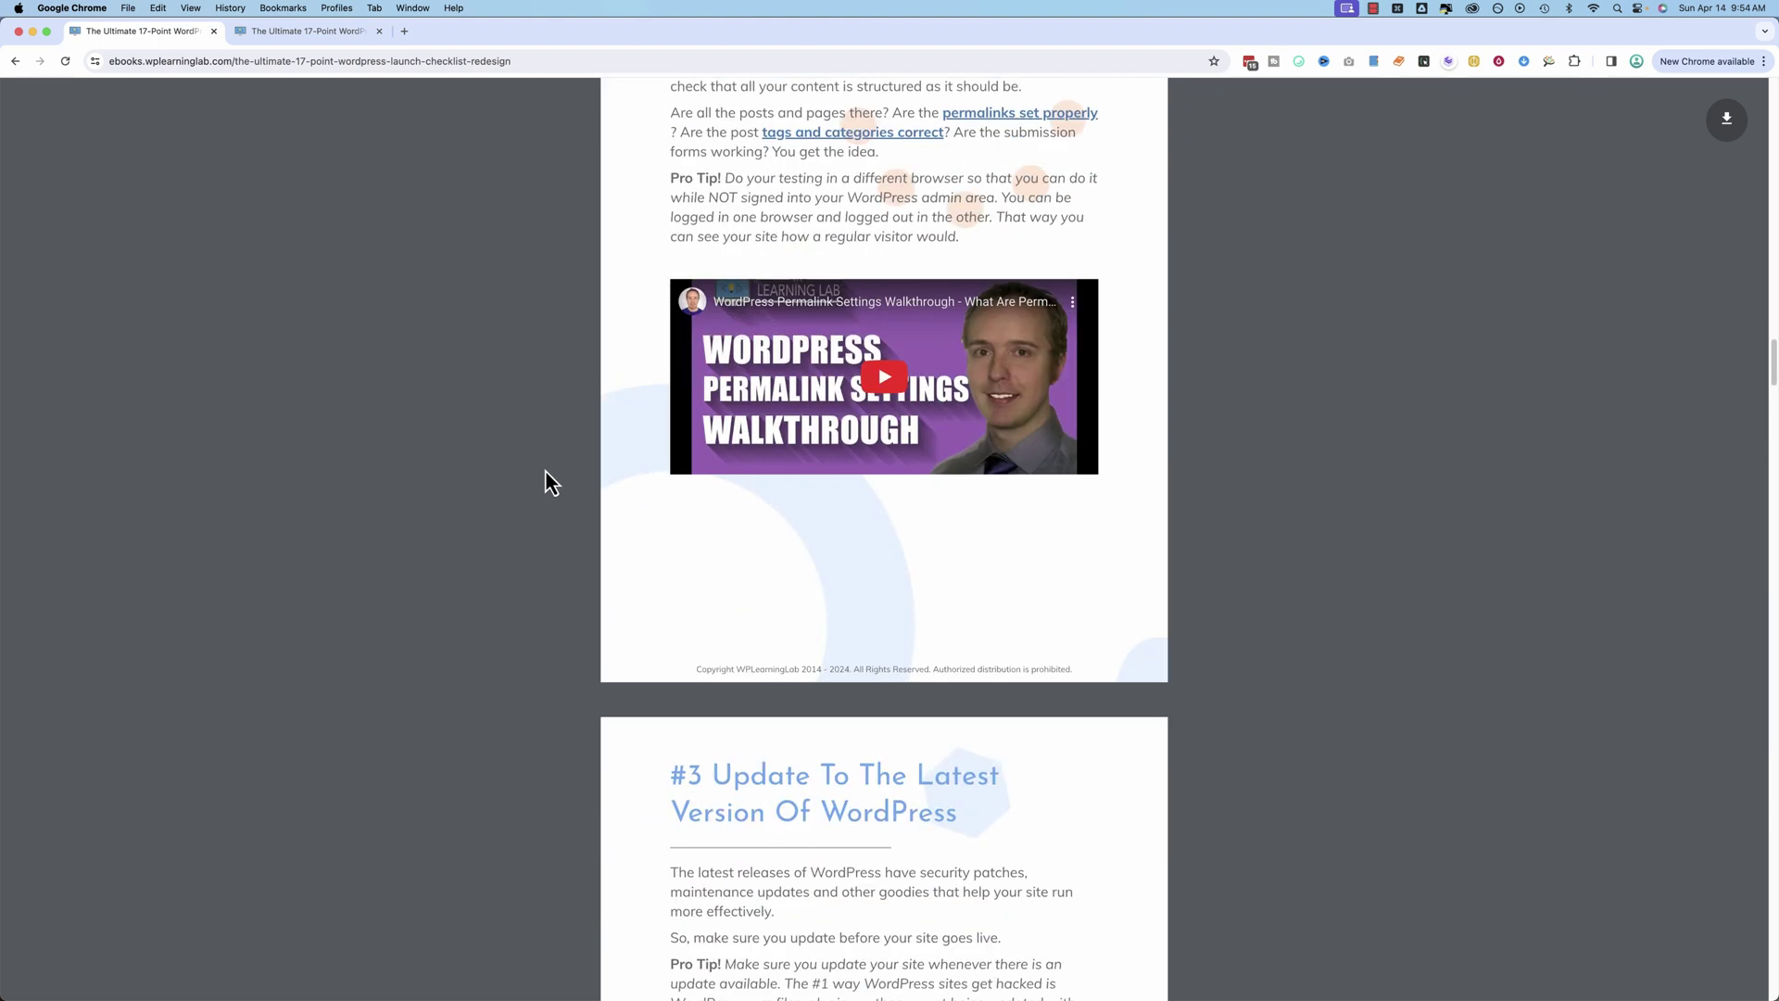
{"action": "scroll", "coordinate": [545, 469], "scroll_direction": "down", "scroll_amount": 19}
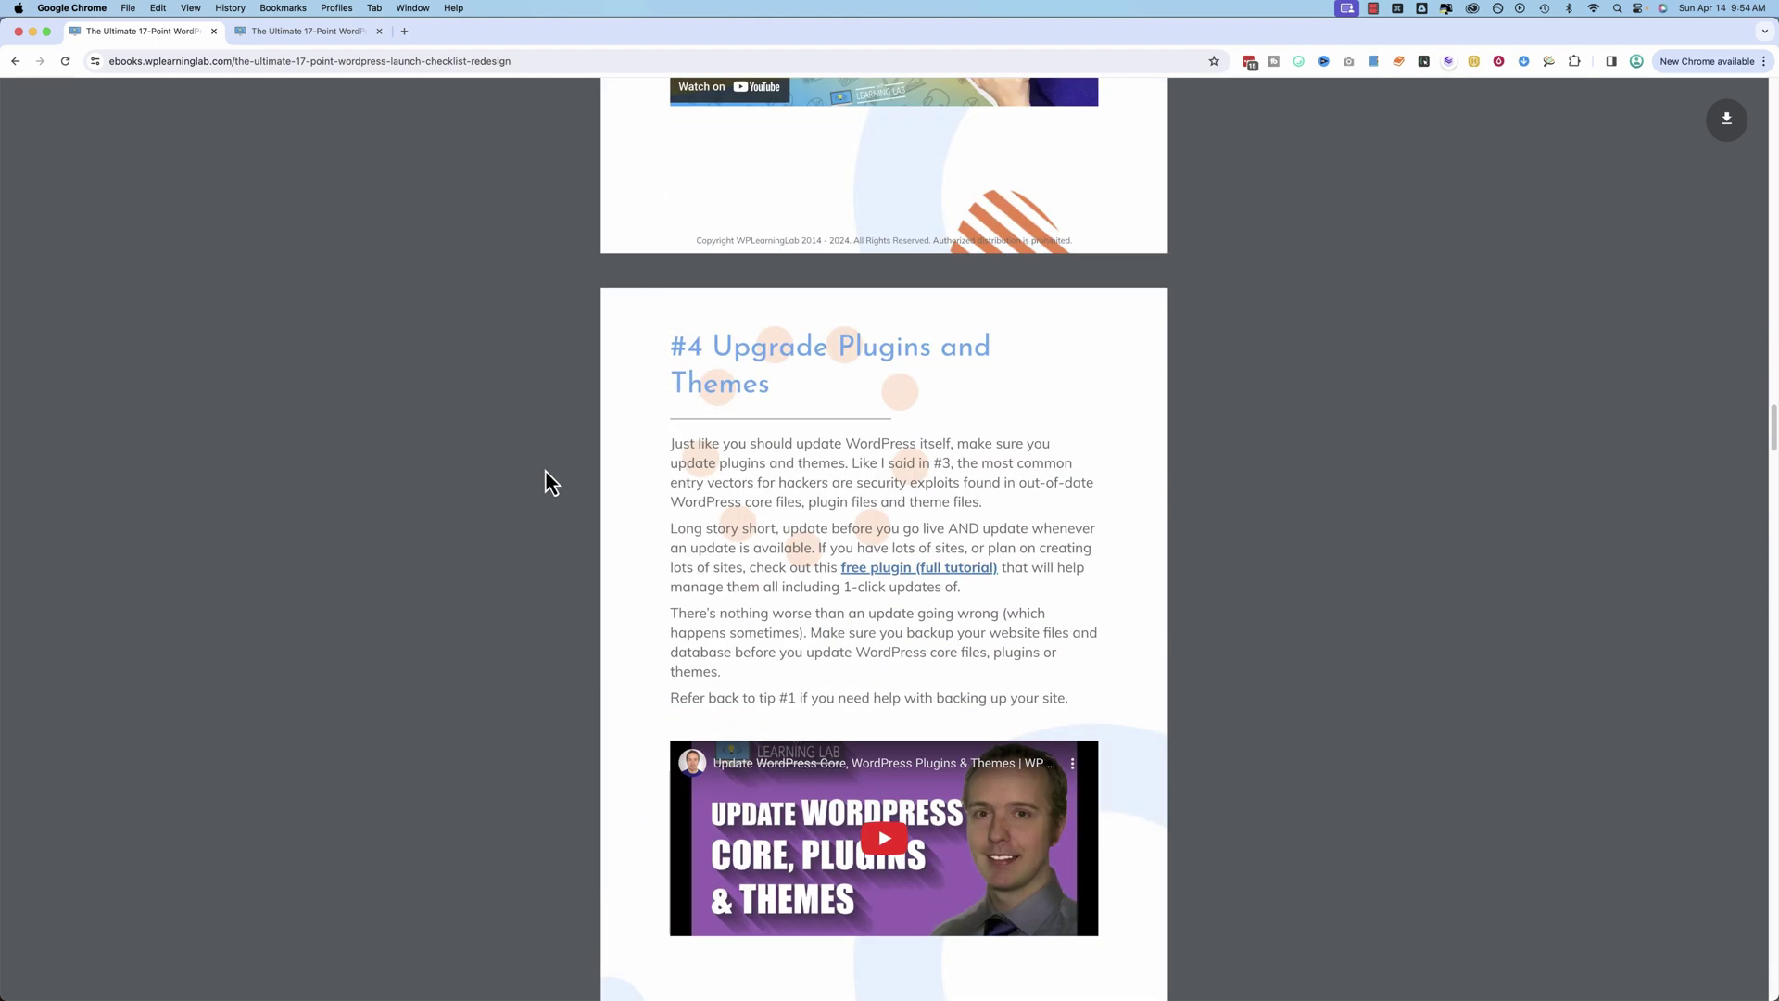
{"action": "scroll", "coordinate": [546, 470], "scroll_direction": "down", "scroll_amount": 11}
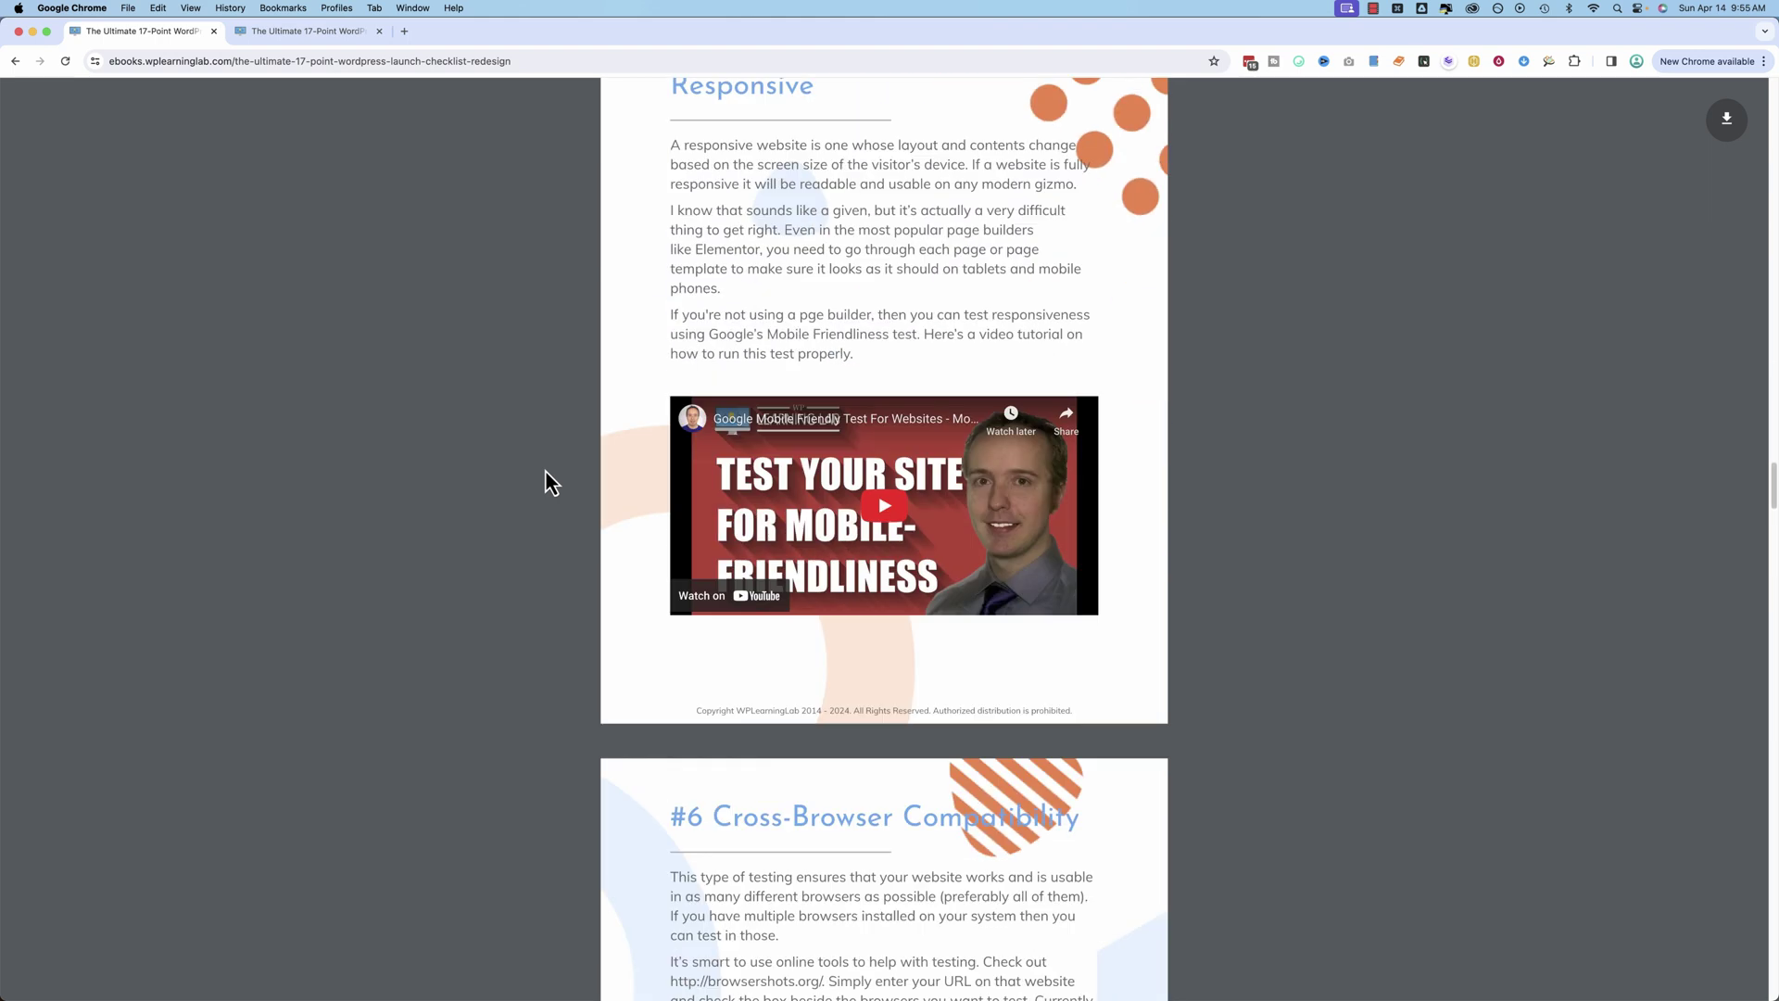
{"action": "scroll", "coordinate": [544, 469], "scroll_direction": "down", "scroll_amount": 10}
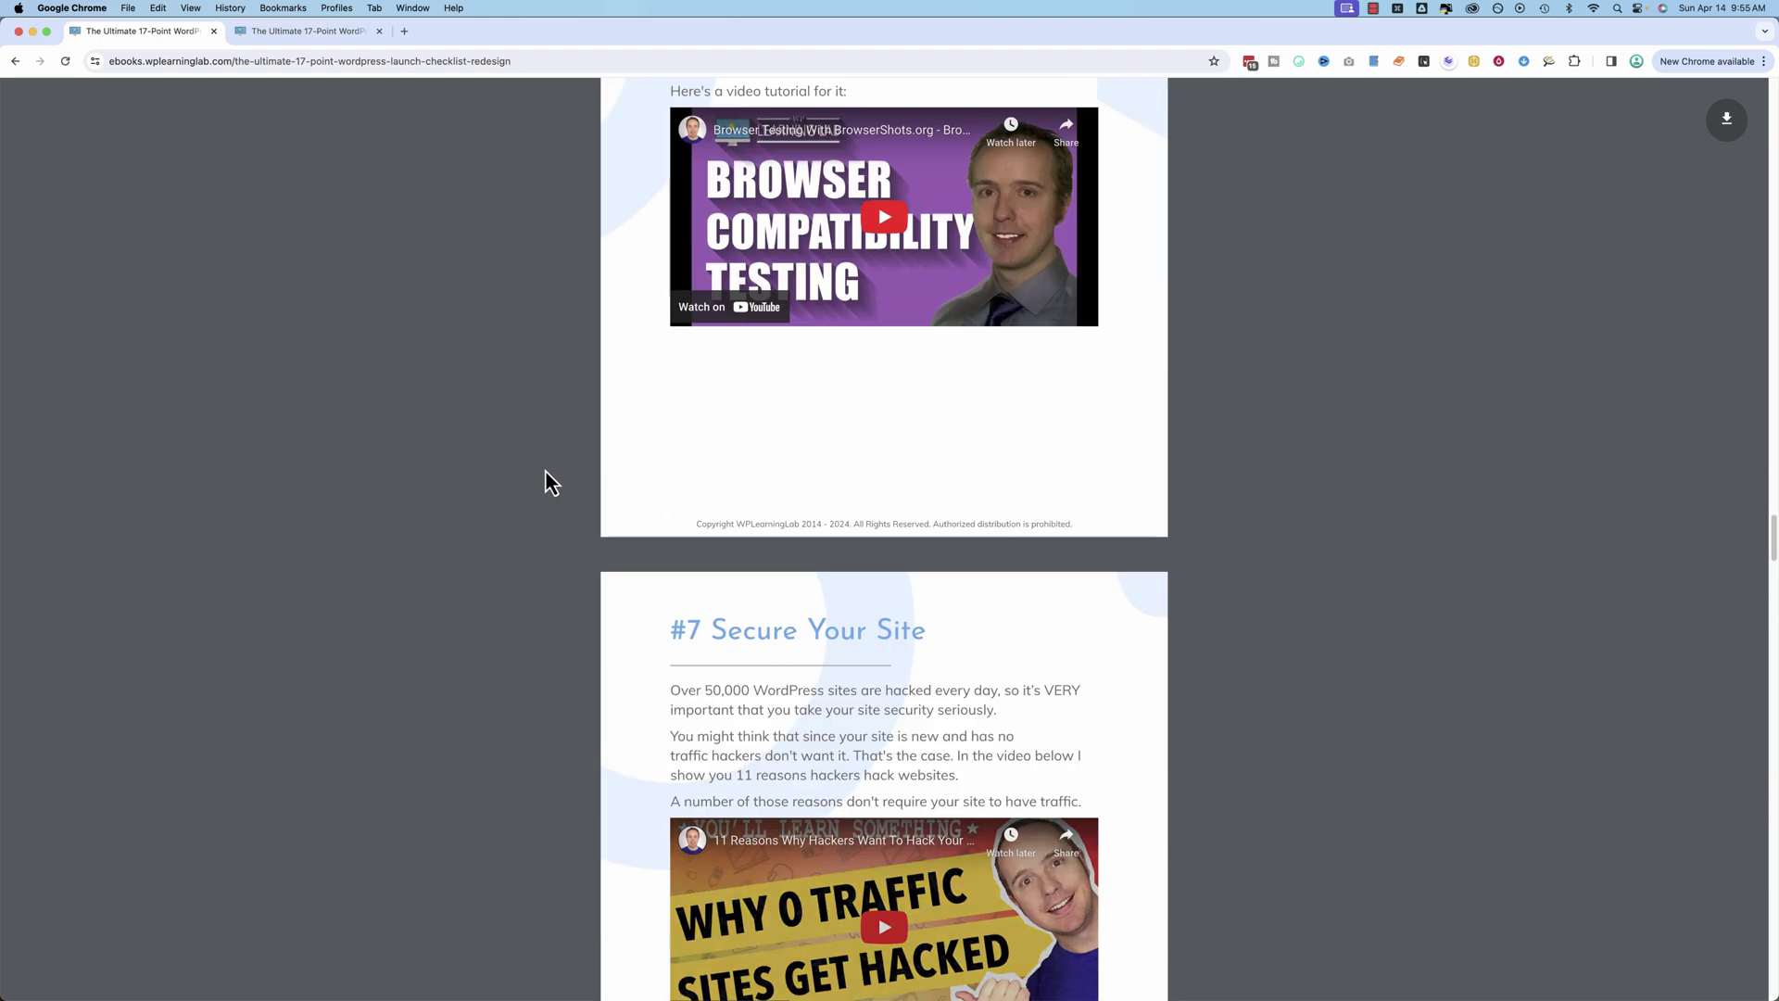
{"action": "scroll", "coordinate": [550, 481], "scroll_direction": "down", "scroll_amount": 2}
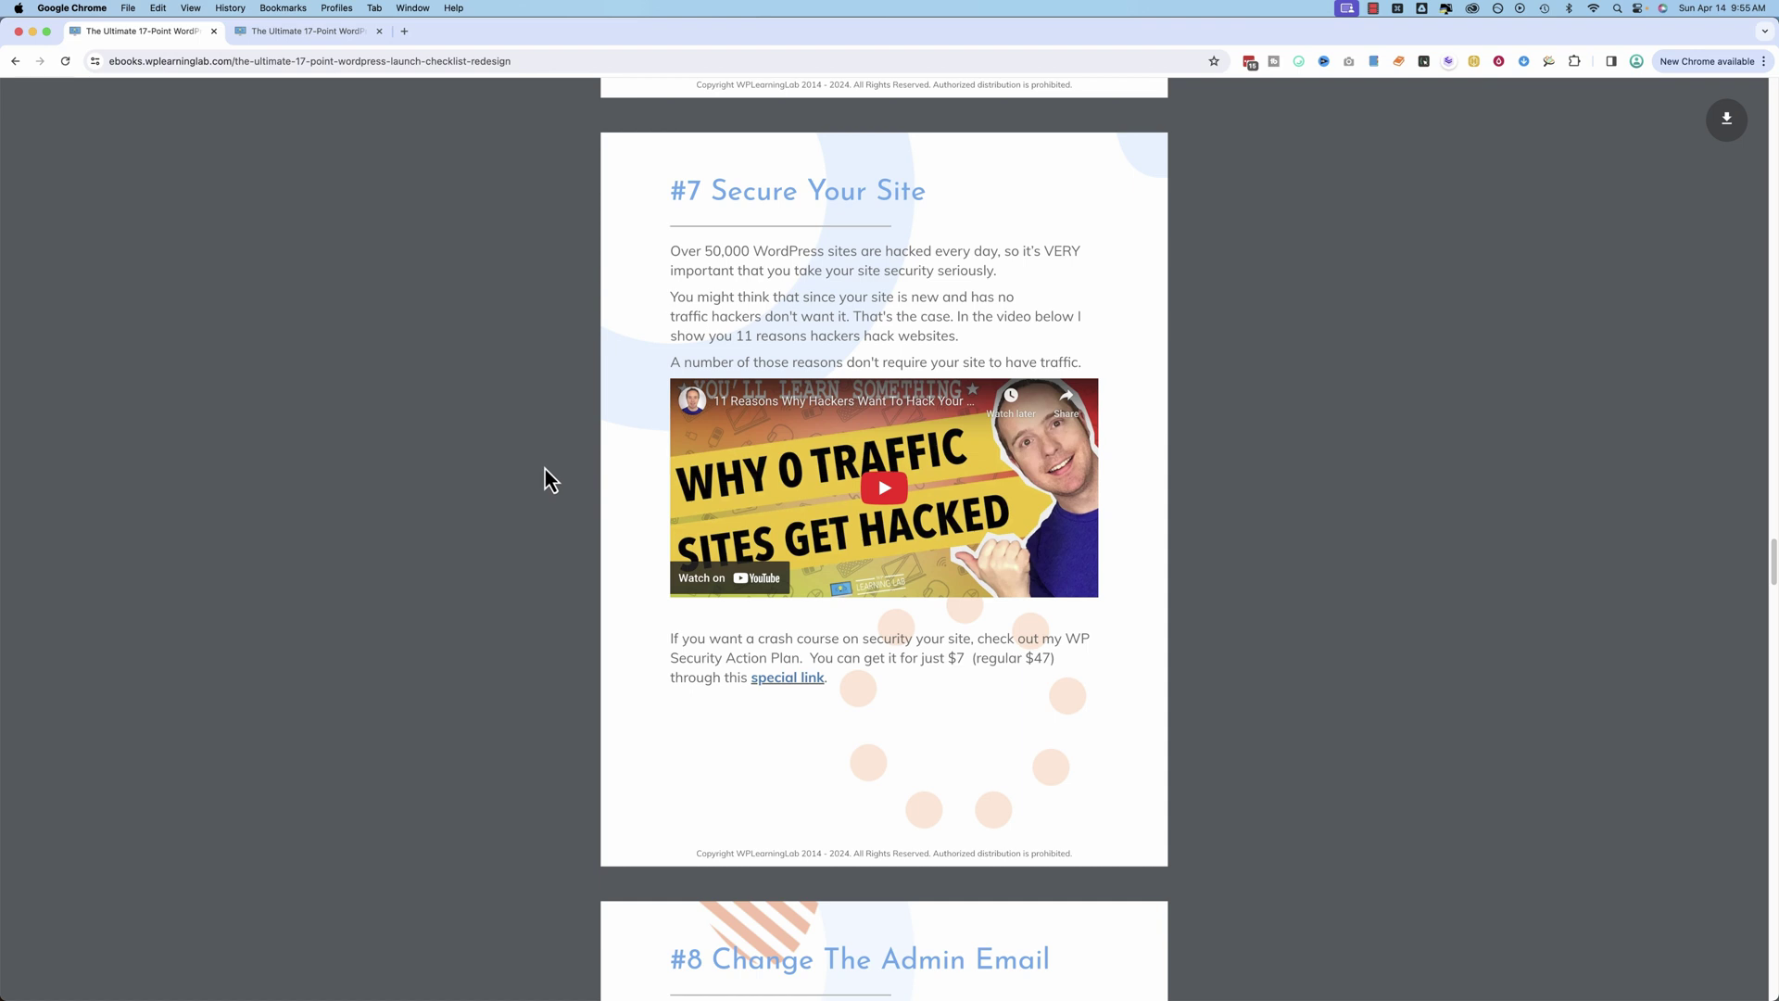
{"action": "scroll", "coordinate": [545, 469], "scroll_direction": "down", "scroll_amount": 16}
{"action": "scroll", "coordinate": [542, 464], "scroll_direction": "down", "scroll_amount": 4}
{"action": "scroll", "coordinate": [544, 469], "scroll_direction": "down", "scroll_amount": 3}
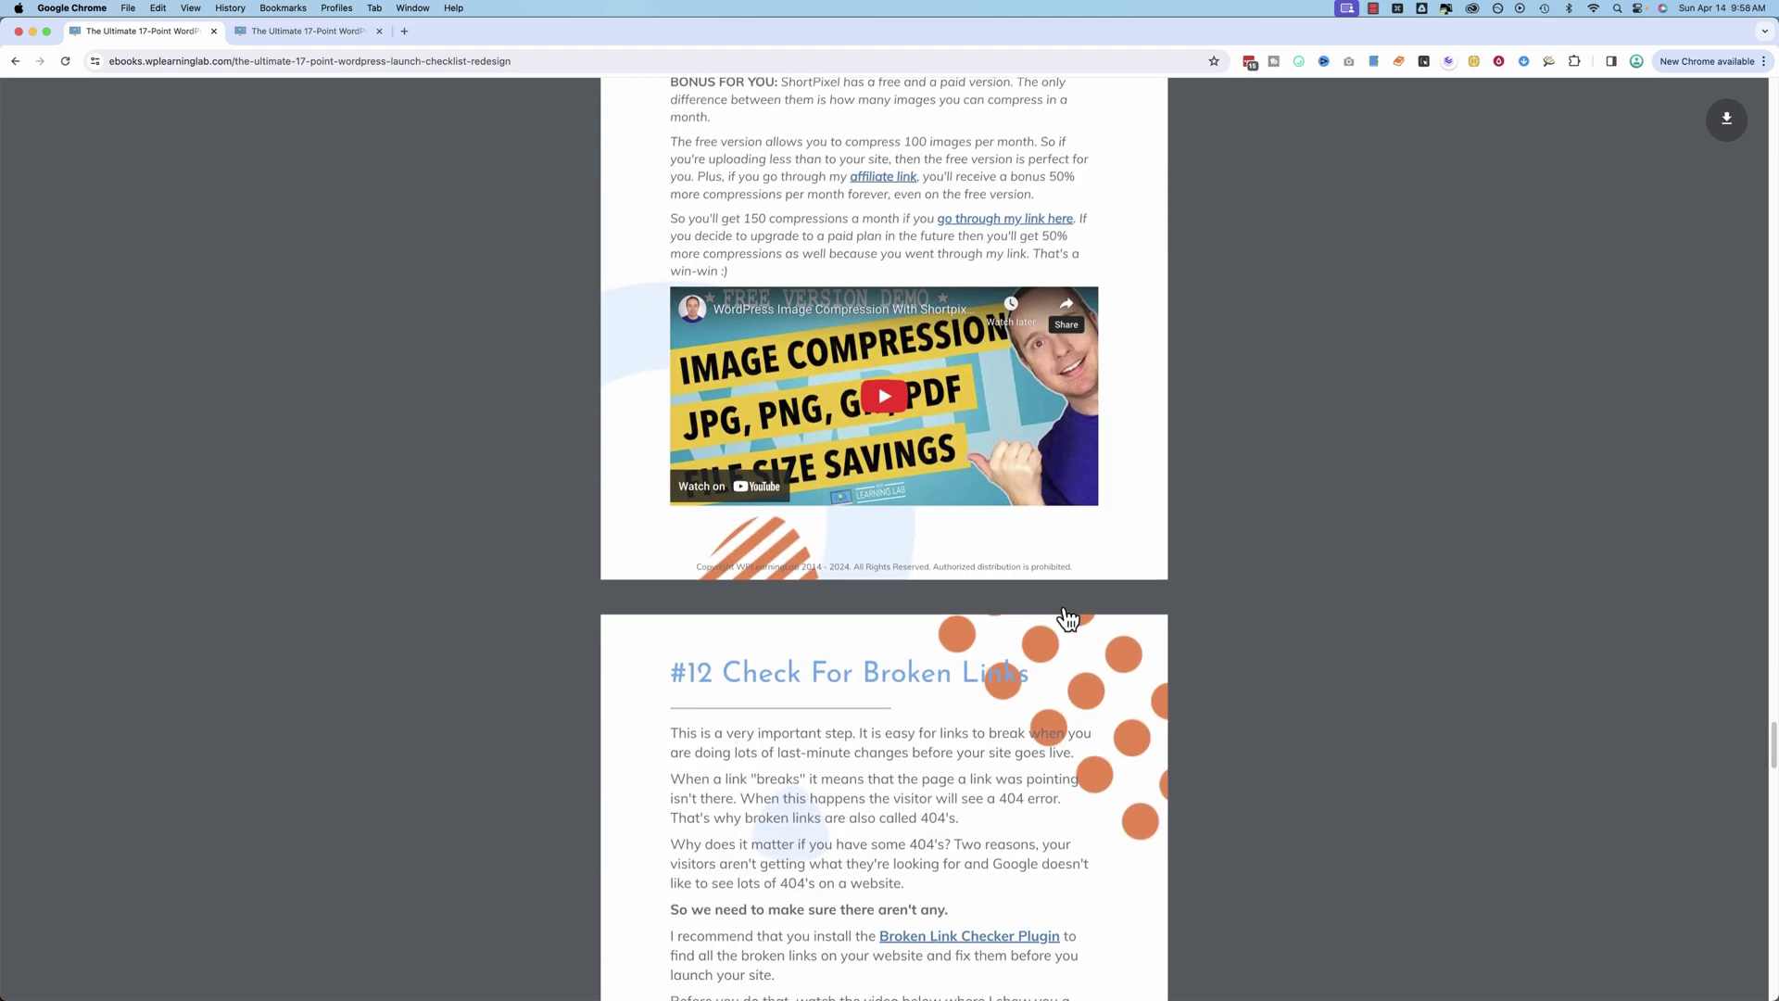
{"action": "scroll", "coordinate": [1067, 619], "scroll_direction": "down", "scroll_amount": 3}
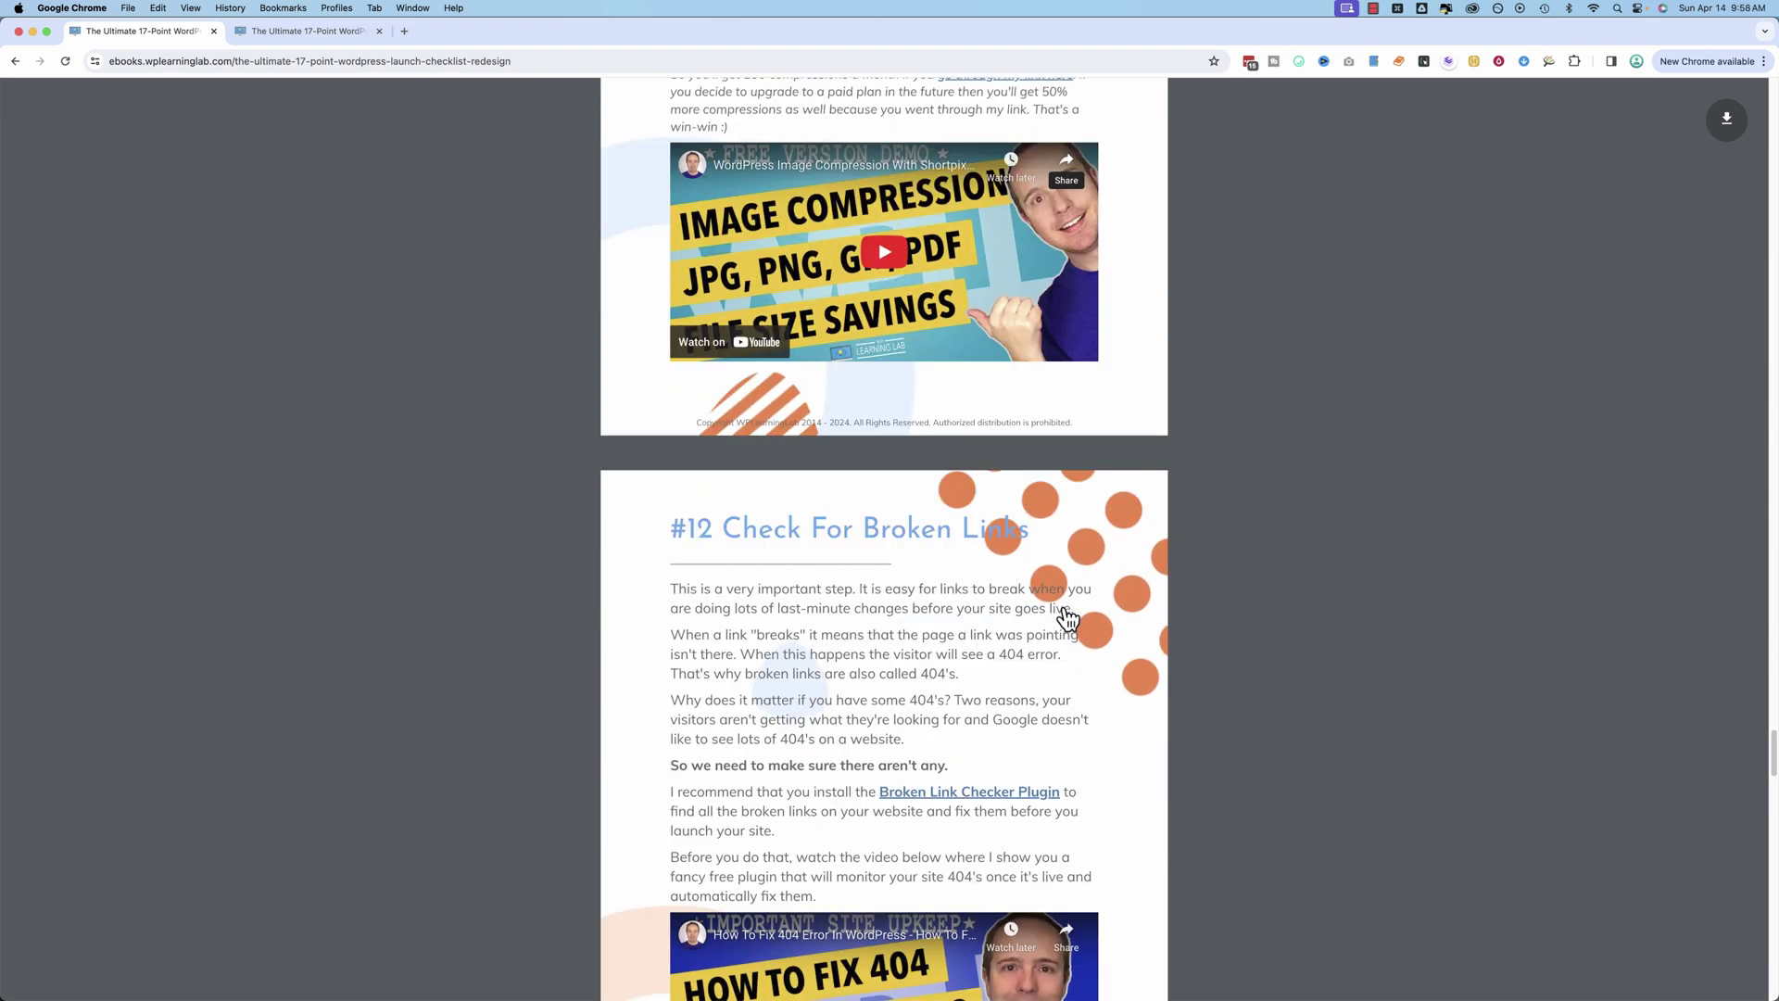
{"action": "scroll", "coordinate": [1064, 611], "scroll_direction": "down", "scroll_amount": 1}
{"action": "scroll", "coordinate": [1063, 619], "scroll_direction": "down", "scroll_amount": 1}
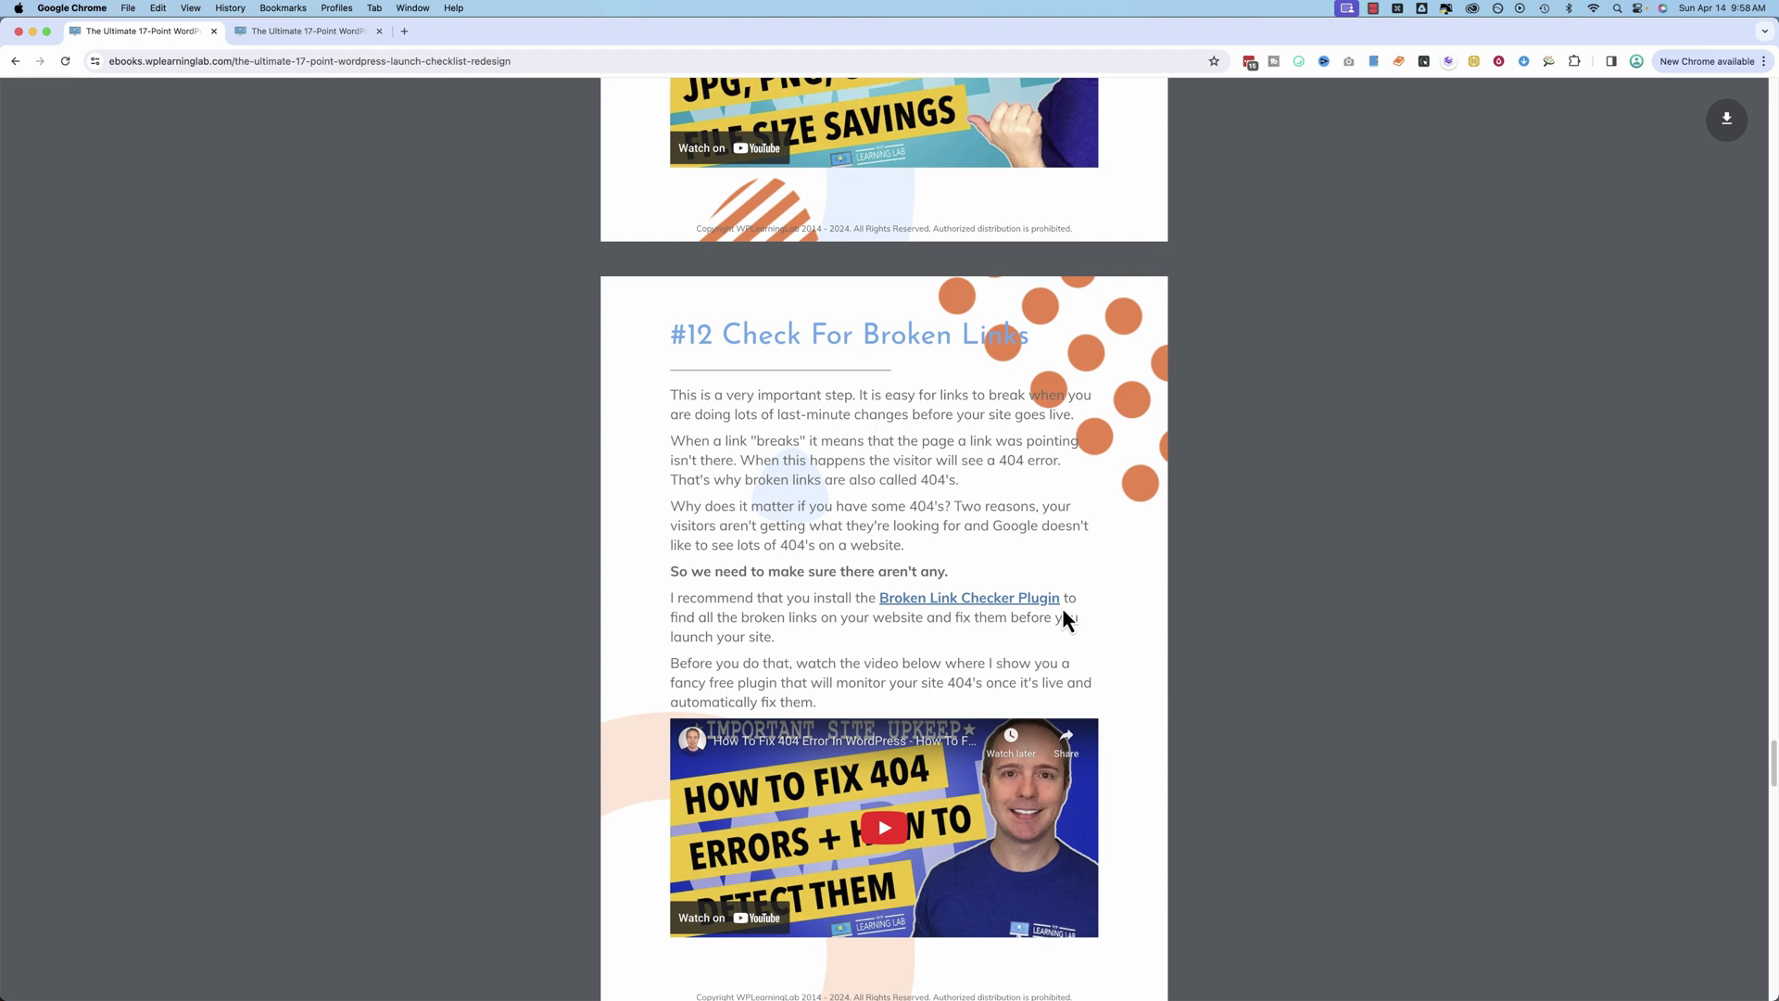
{"action": "scroll", "coordinate": [1064, 619], "scroll_direction": "down", "scroll_amount": 2}
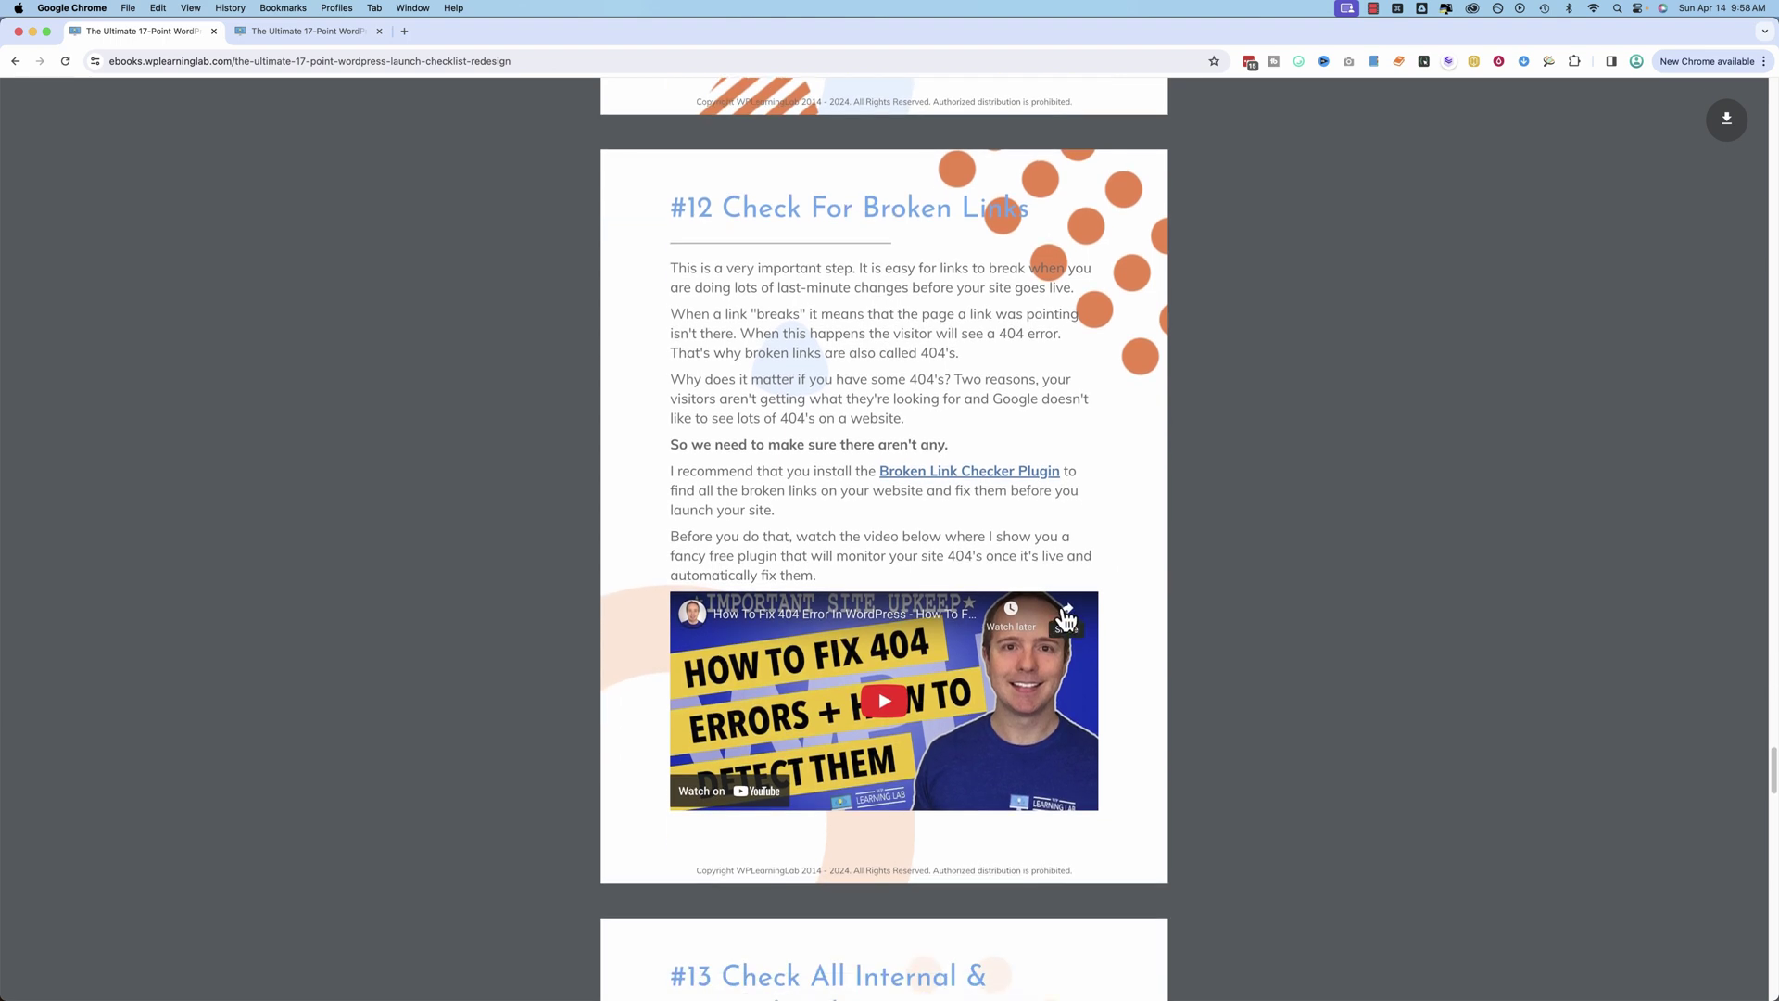
{"action": "scroll", "coordinate": [1066, 619], "scroll_direction": "down", "scroll_amount": 1}
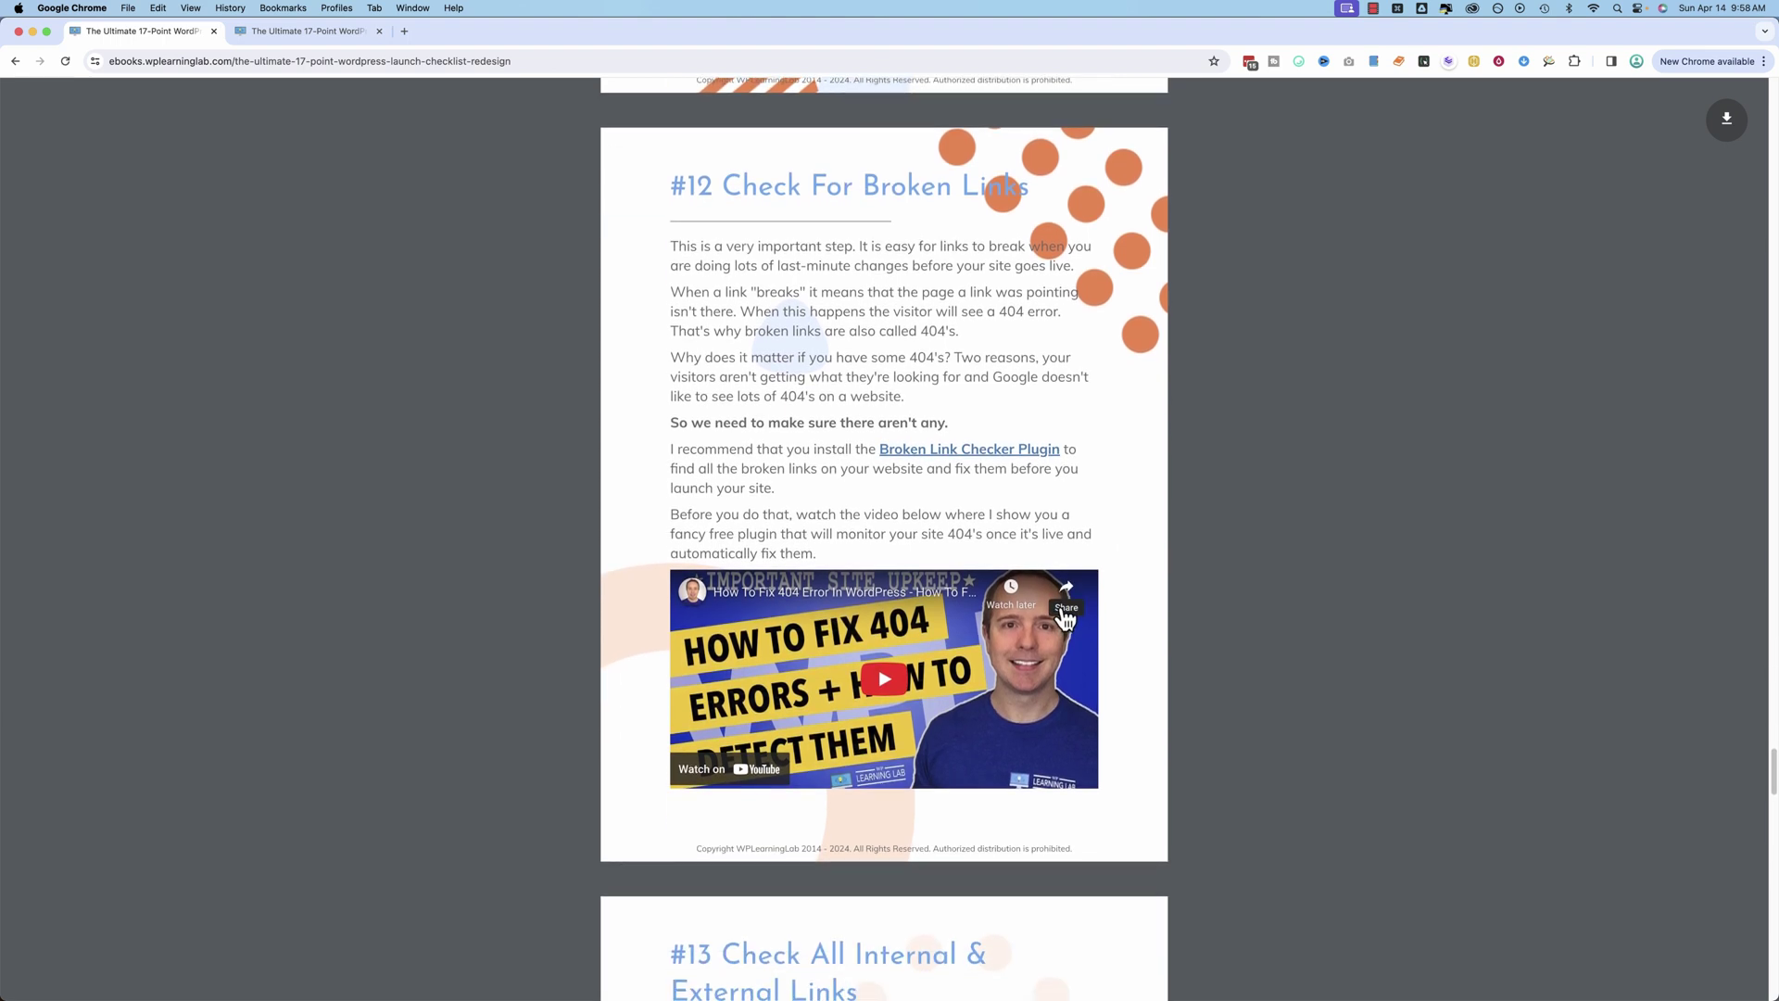